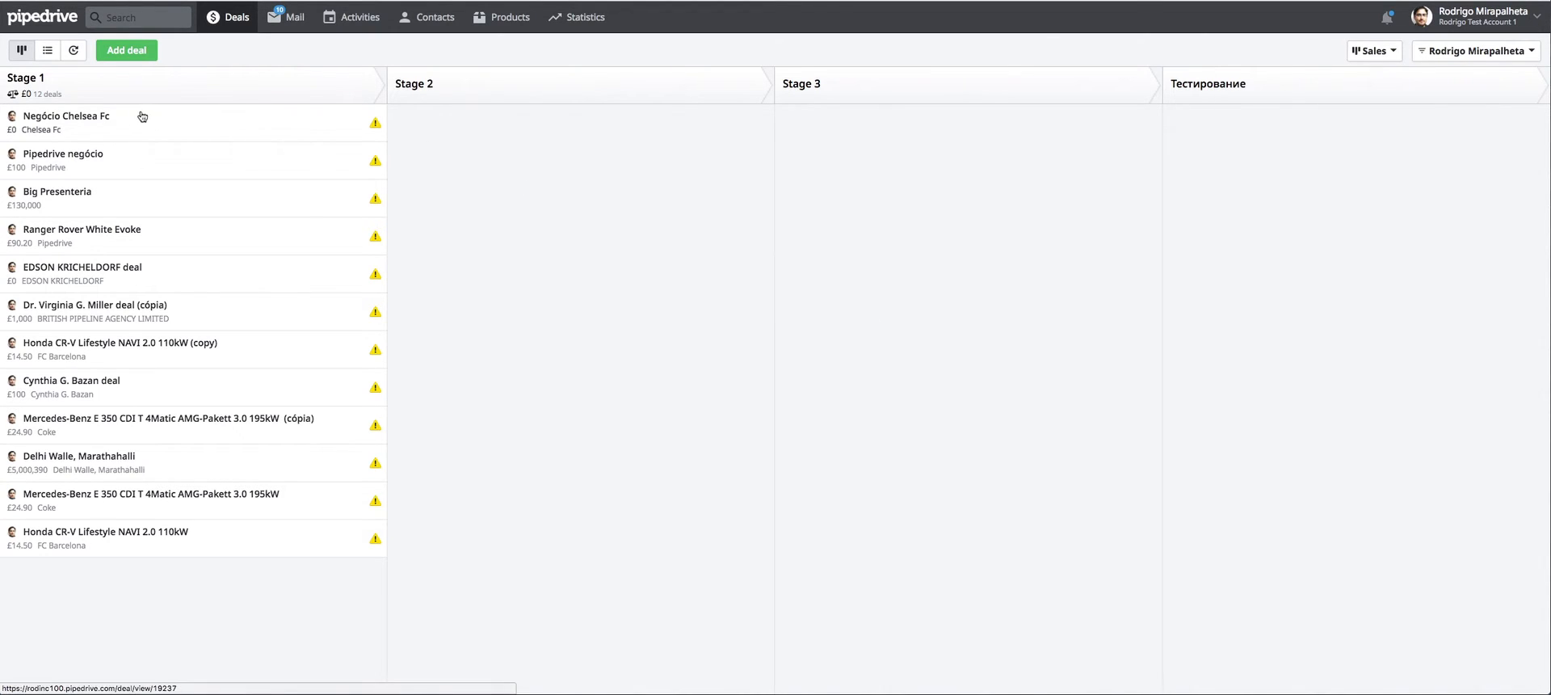
# Check which deal pipelines are available besides the current Sales pipeline.
pyautogui.click(1380, 53)
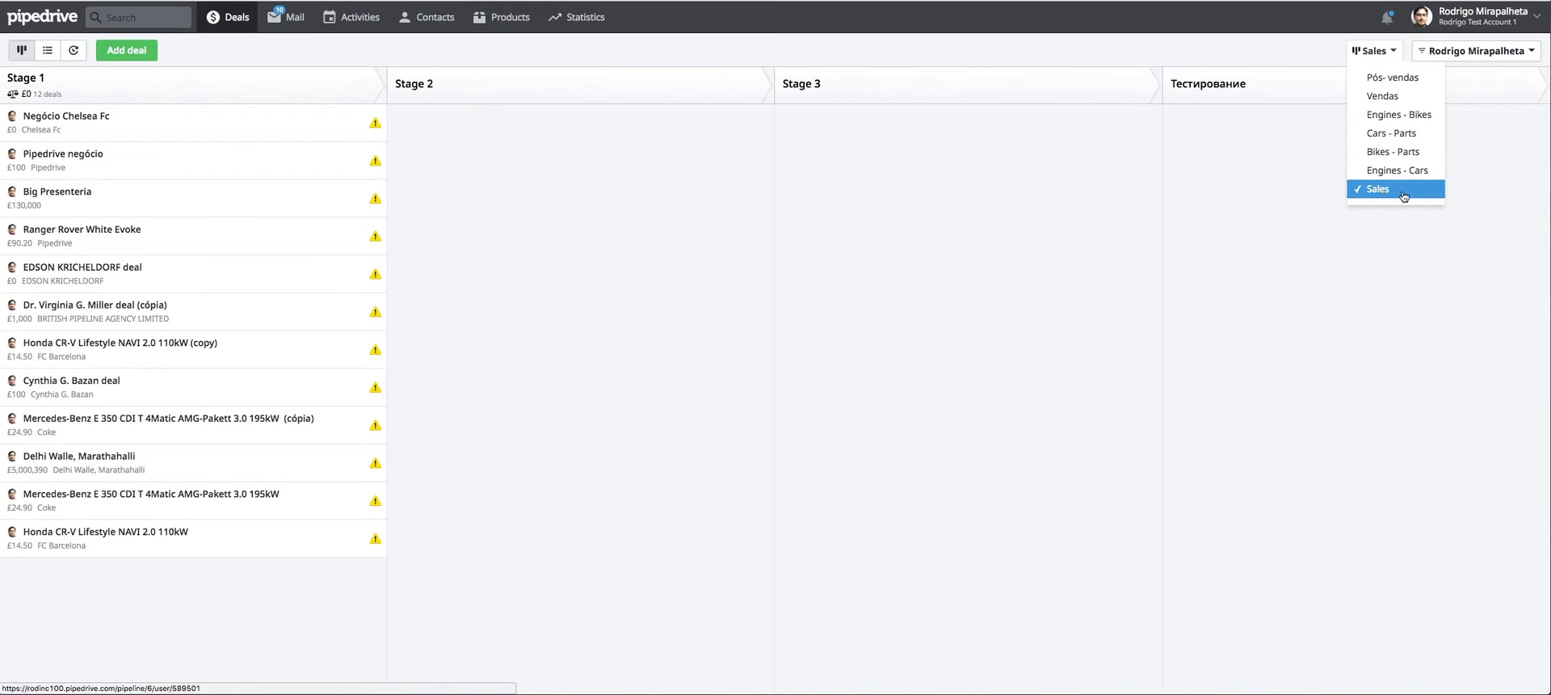
pyautogui.click(1208, 161)
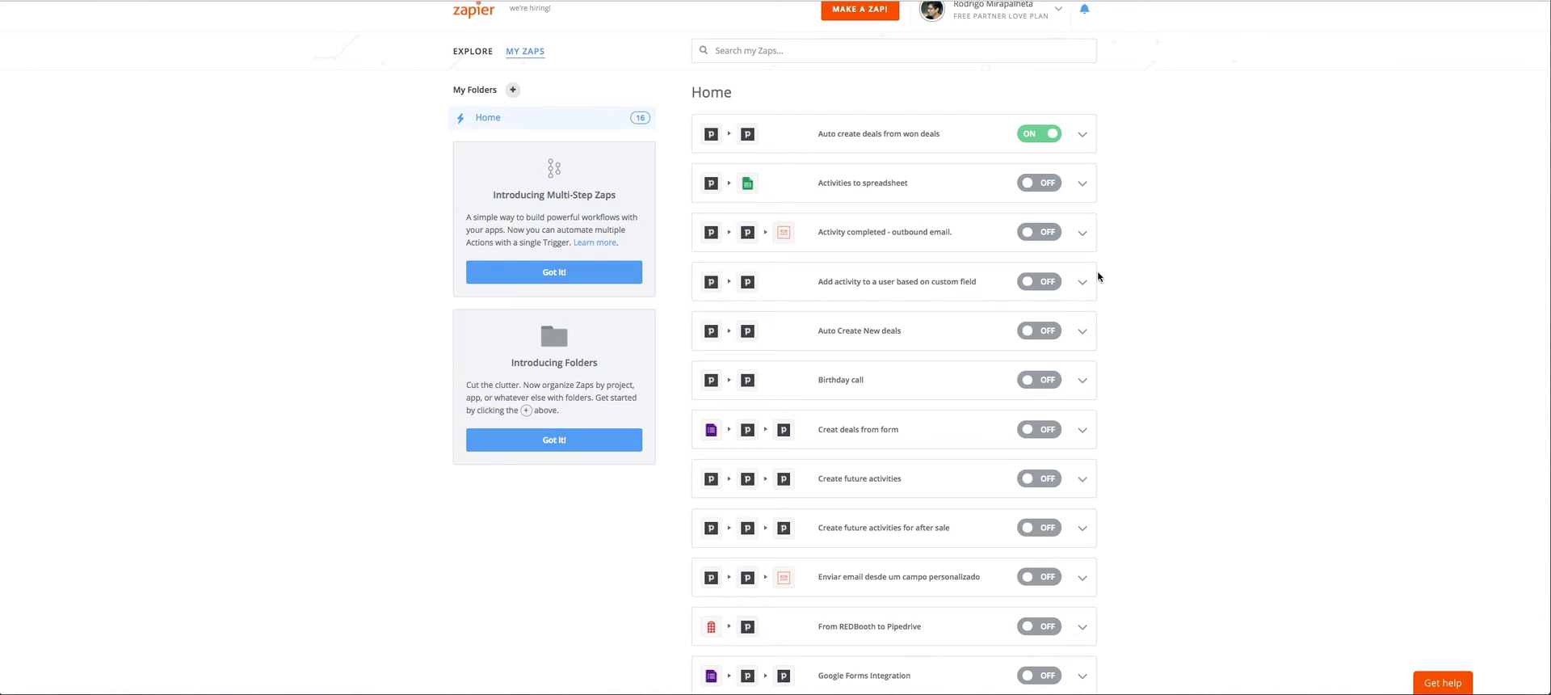
# Switch to Zapier and open the zap "Auto create deals from won deals" for editing.
pyautogui.scroll(2, 1099, 278)
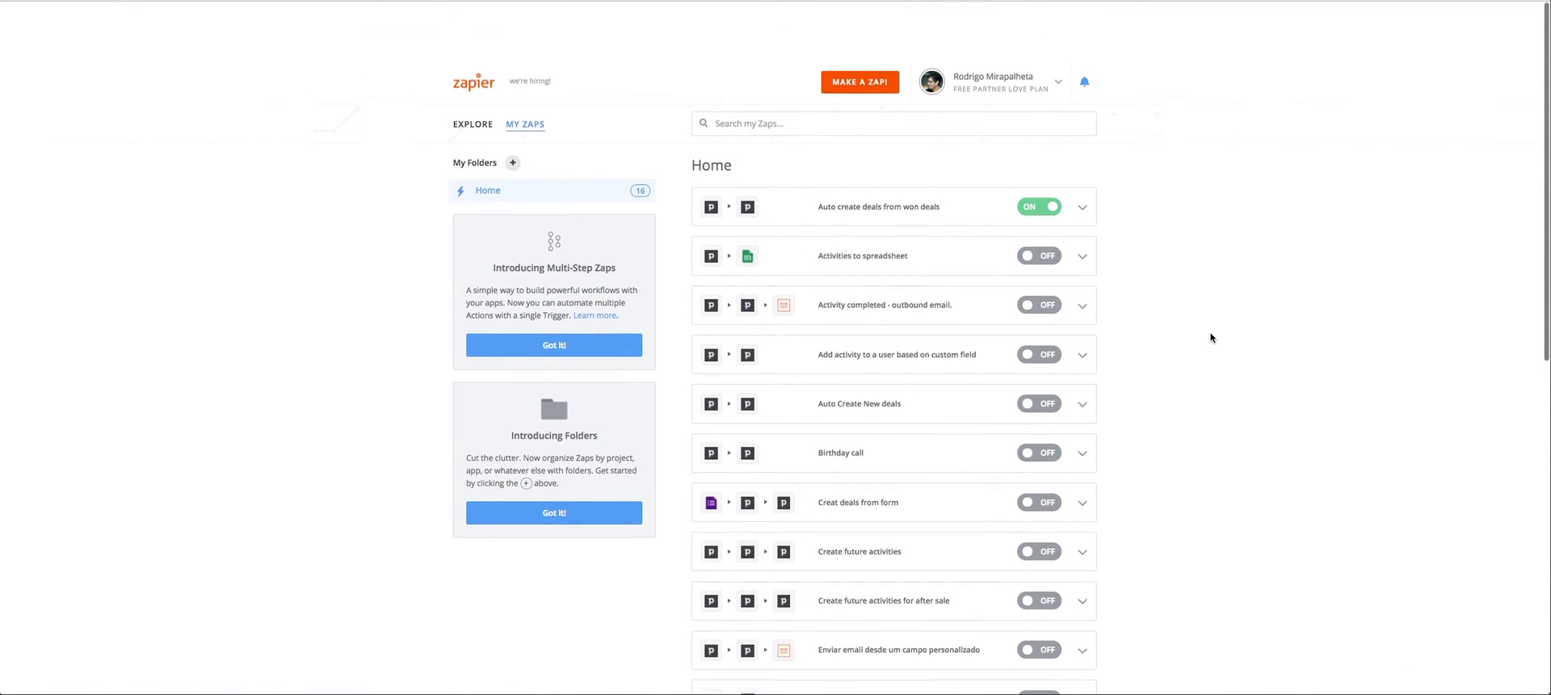
pyautogui.click(463, 25)
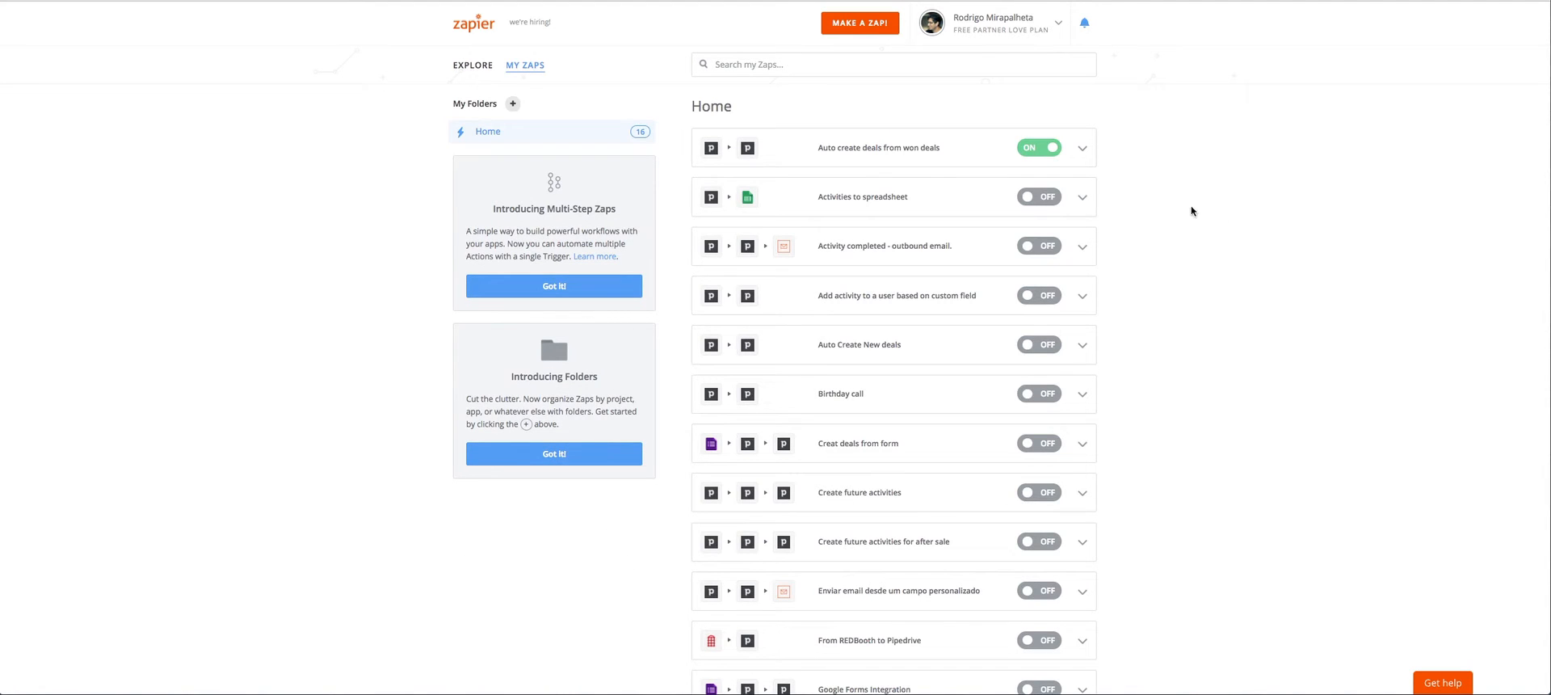
pyautogui.moveTo(803, 152); pyautogui.dragTo(940, 151)
pyautogui.click(858, 151)
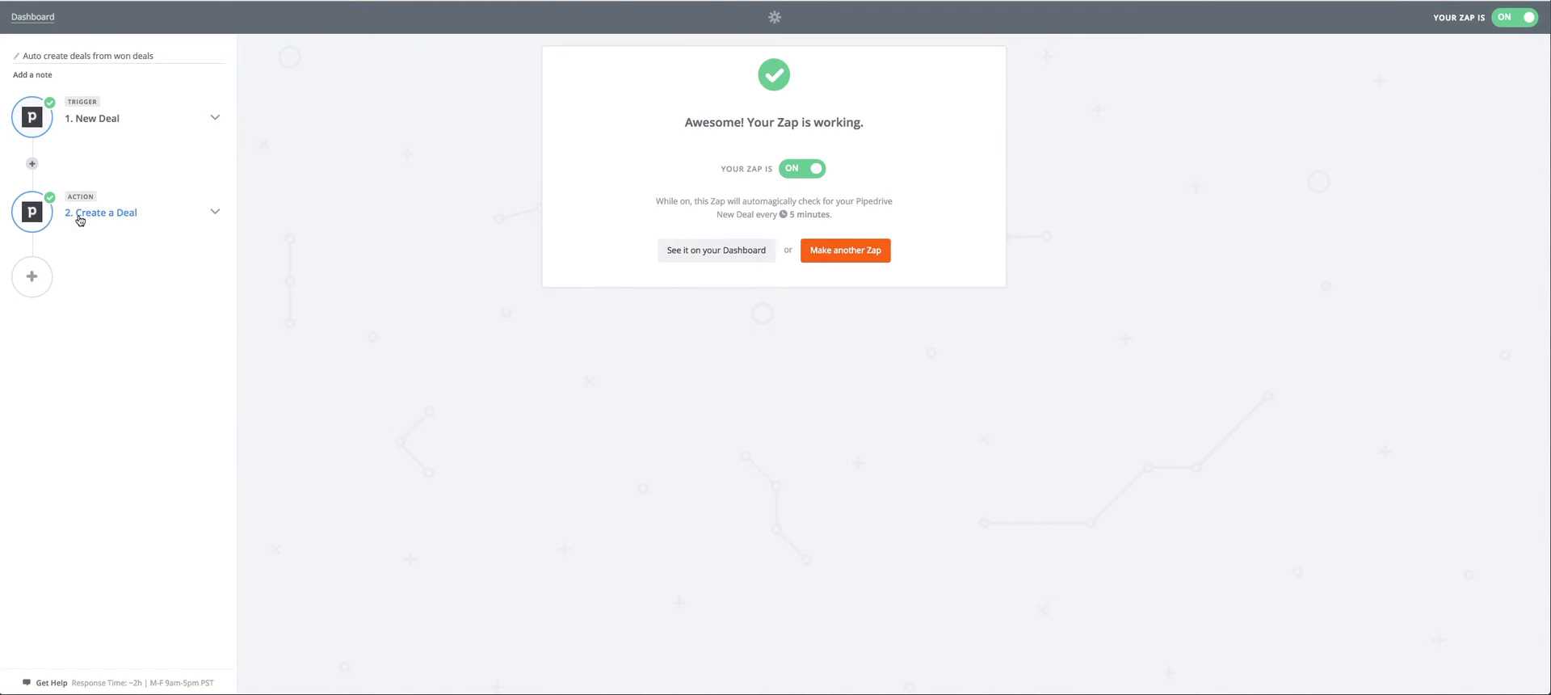
# Open the New Deal trigger's app choice and proceed with Pipedrive as the trigger app.
pyautogui.click(97, 118)
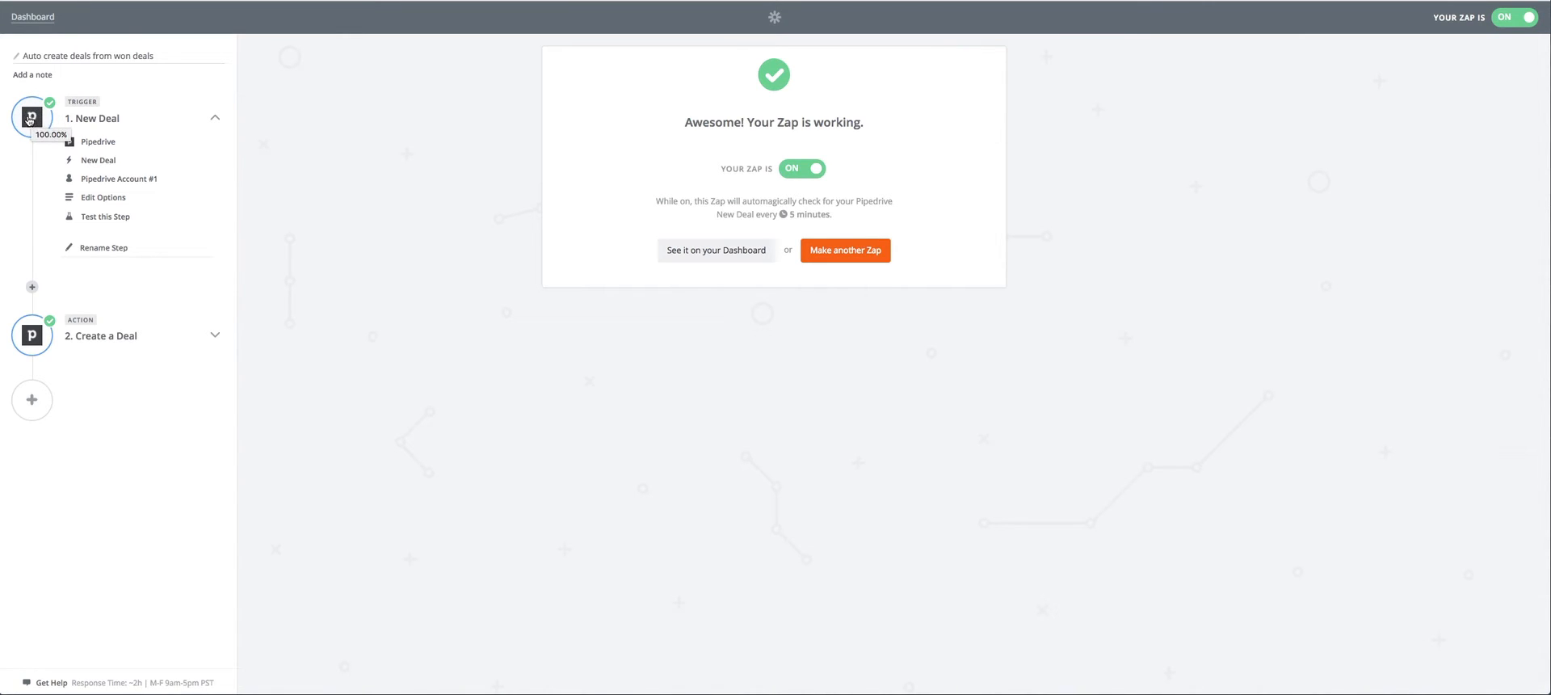
pyautogui.click(98, 144)
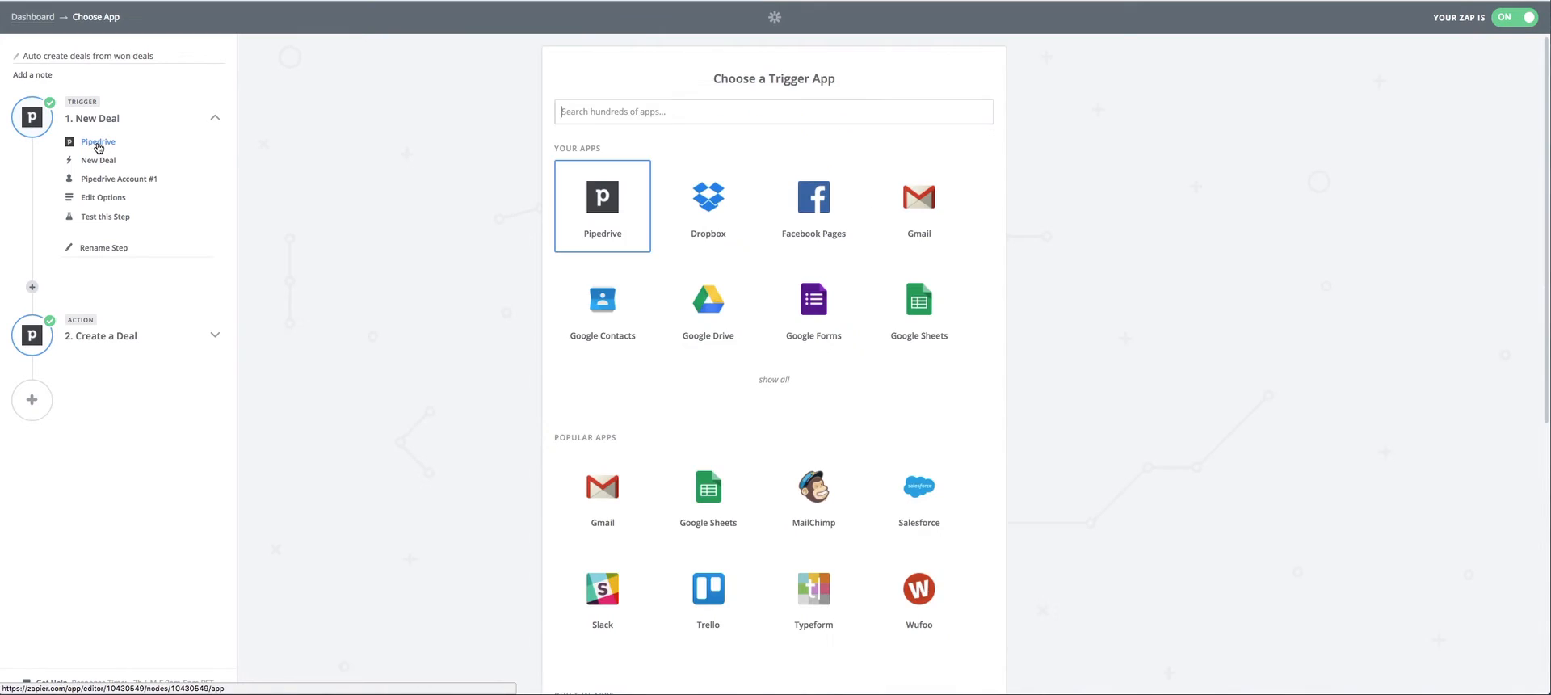
pyautogui.moveTo(664, 86); pyautogui.dragTo(840, 81)
pyautogui.scroll(-2, 1083, 233)
pyautogui.scroll(-3, 1083, 234)
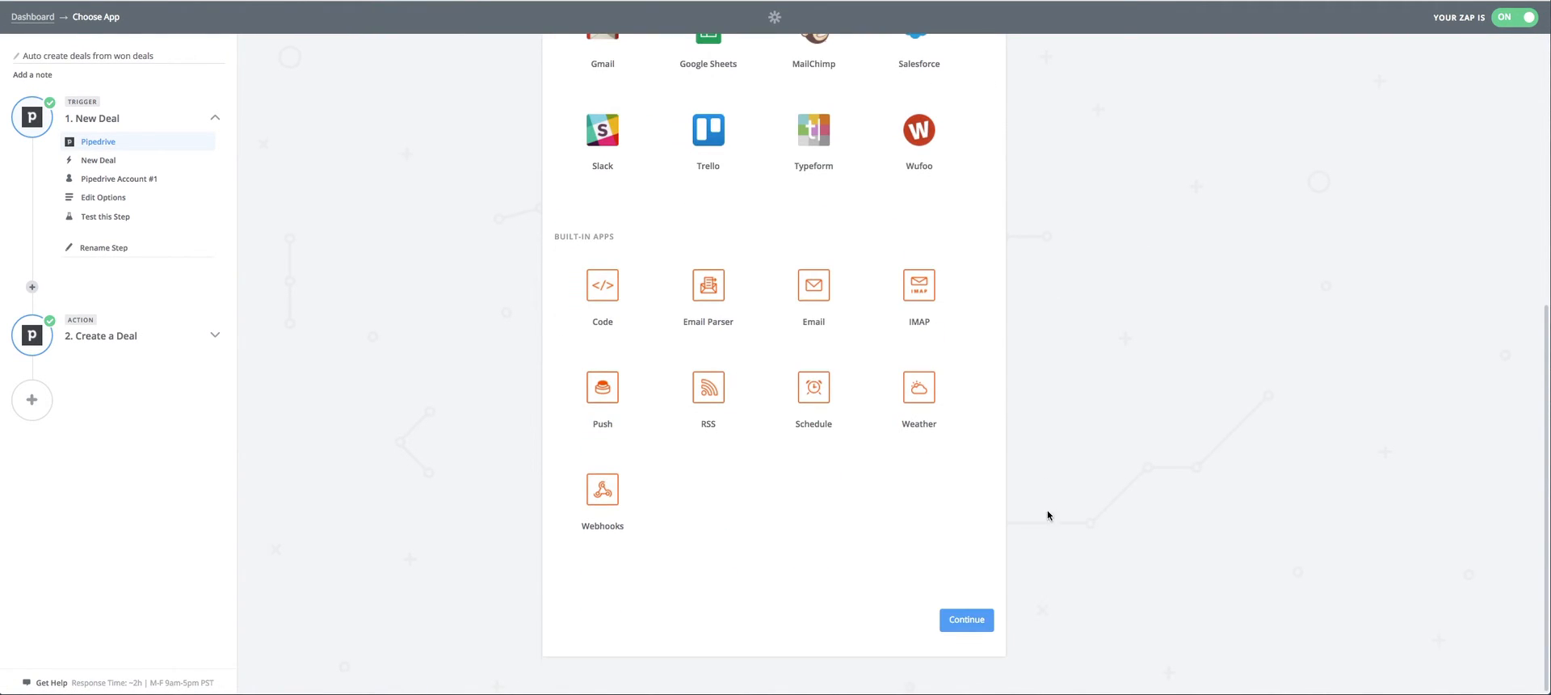
pyautogui.click(968, 619)
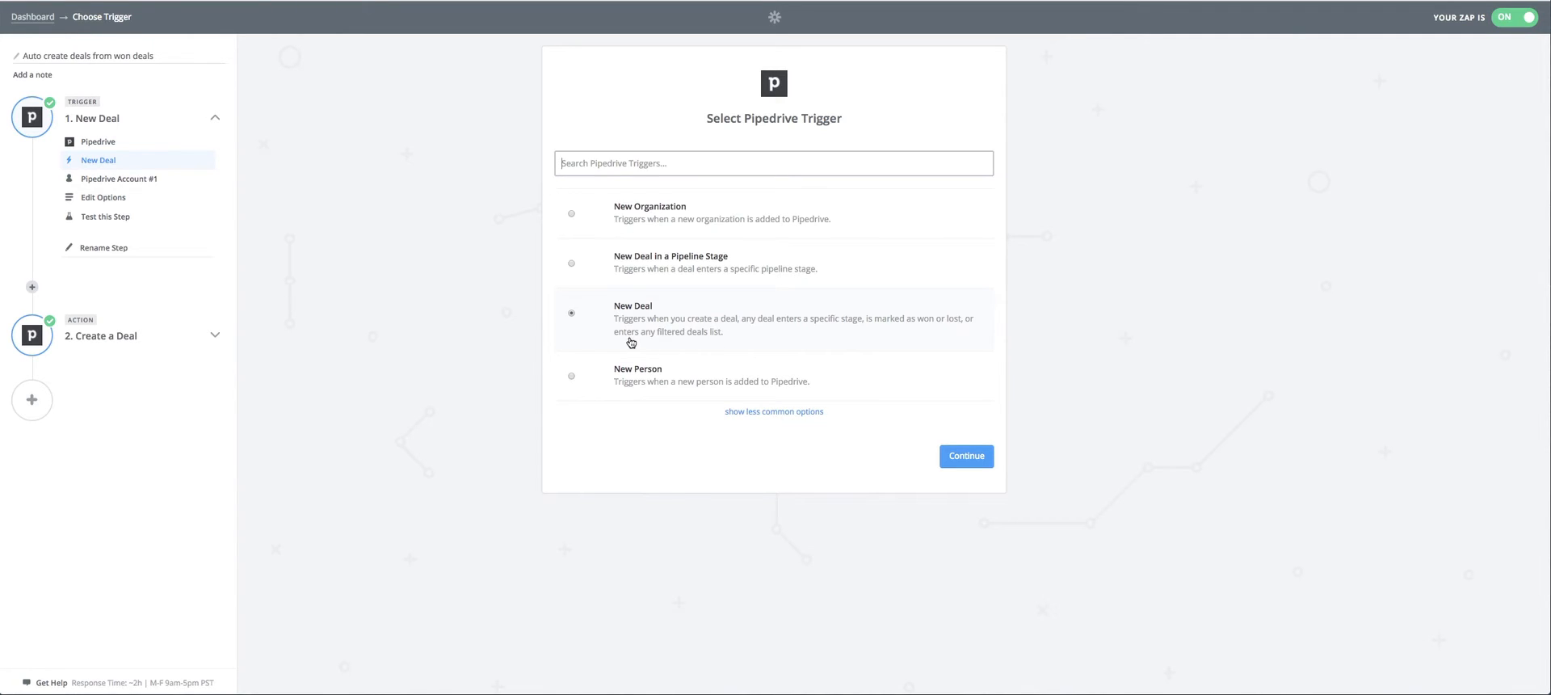
# Proceed with New Deal as the trigger event, then test Pipedrive Account #1 and continue with it.
pyautogui.click(968, 457)
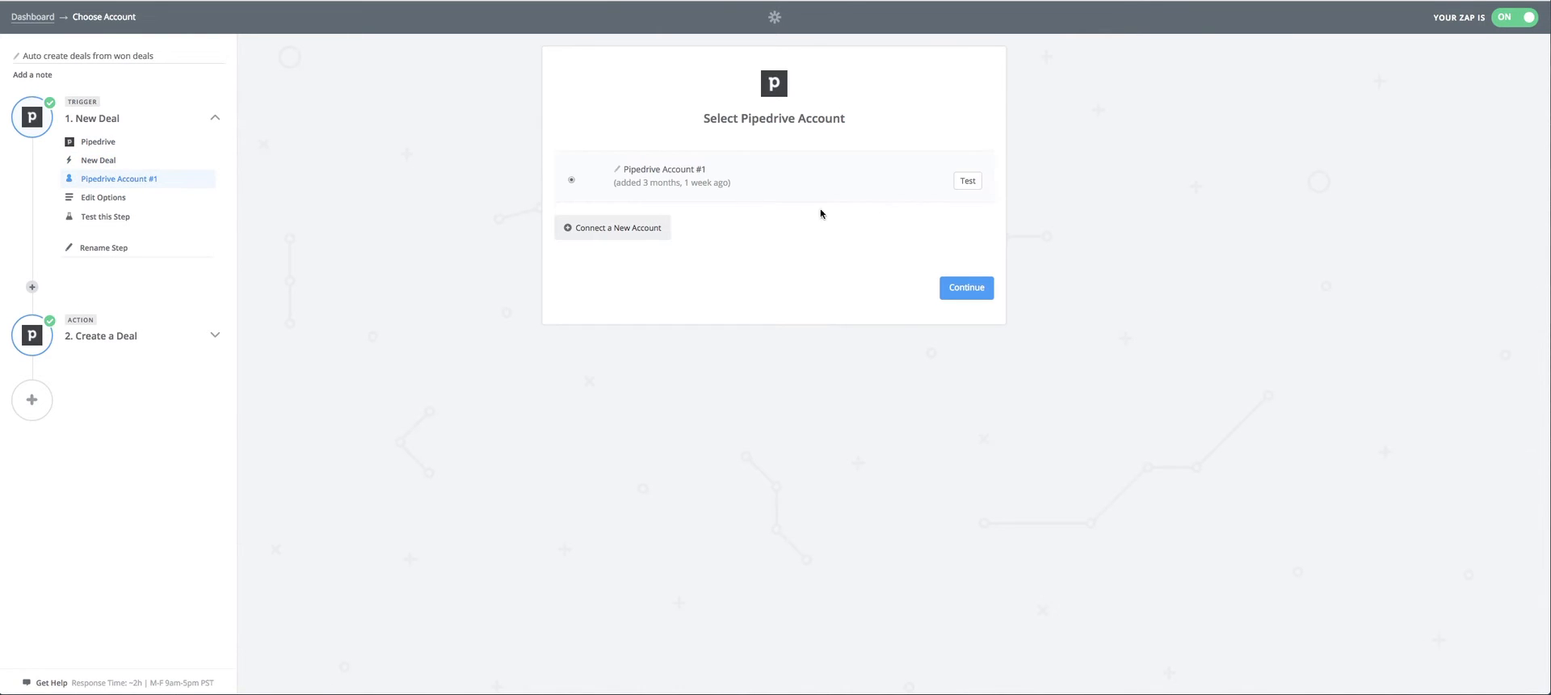
pyautogui.click(967, 183)
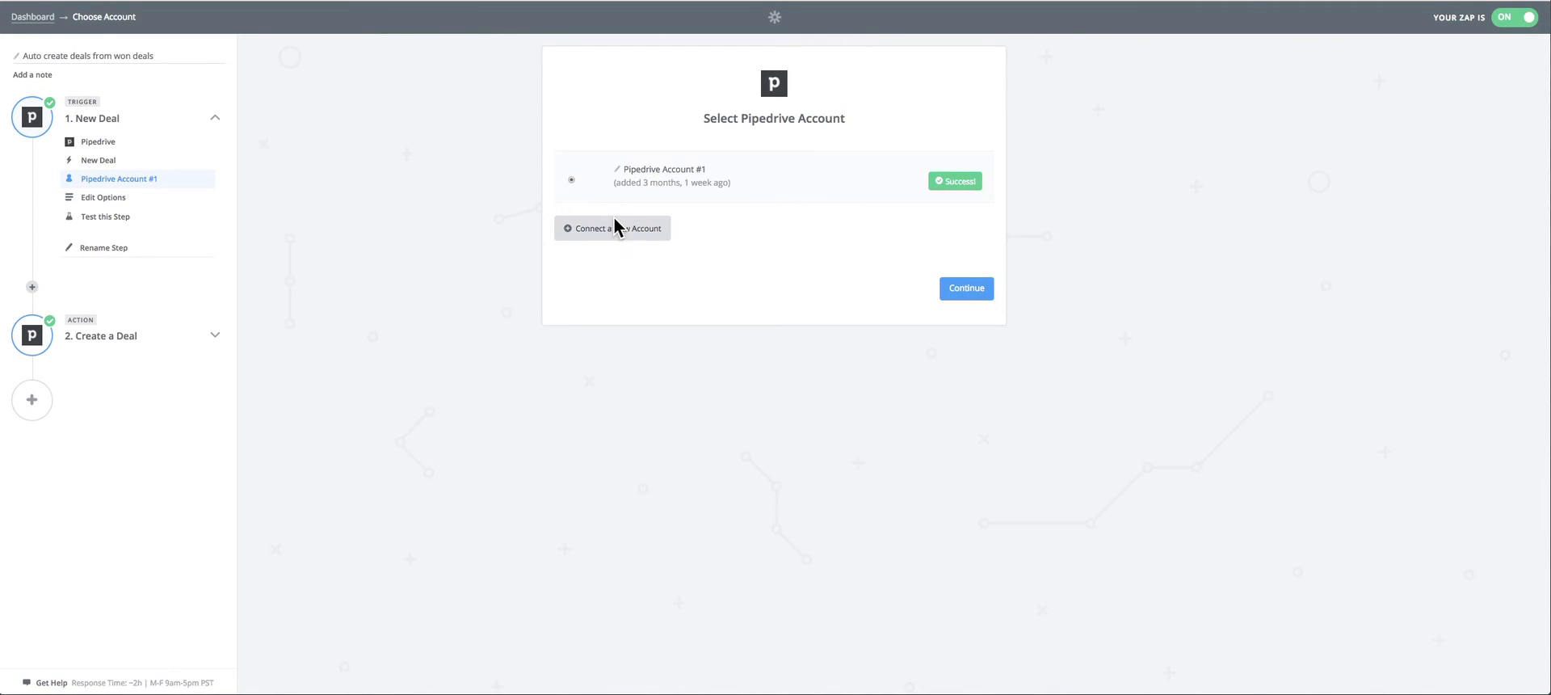
pyautogui.click(969, 290)
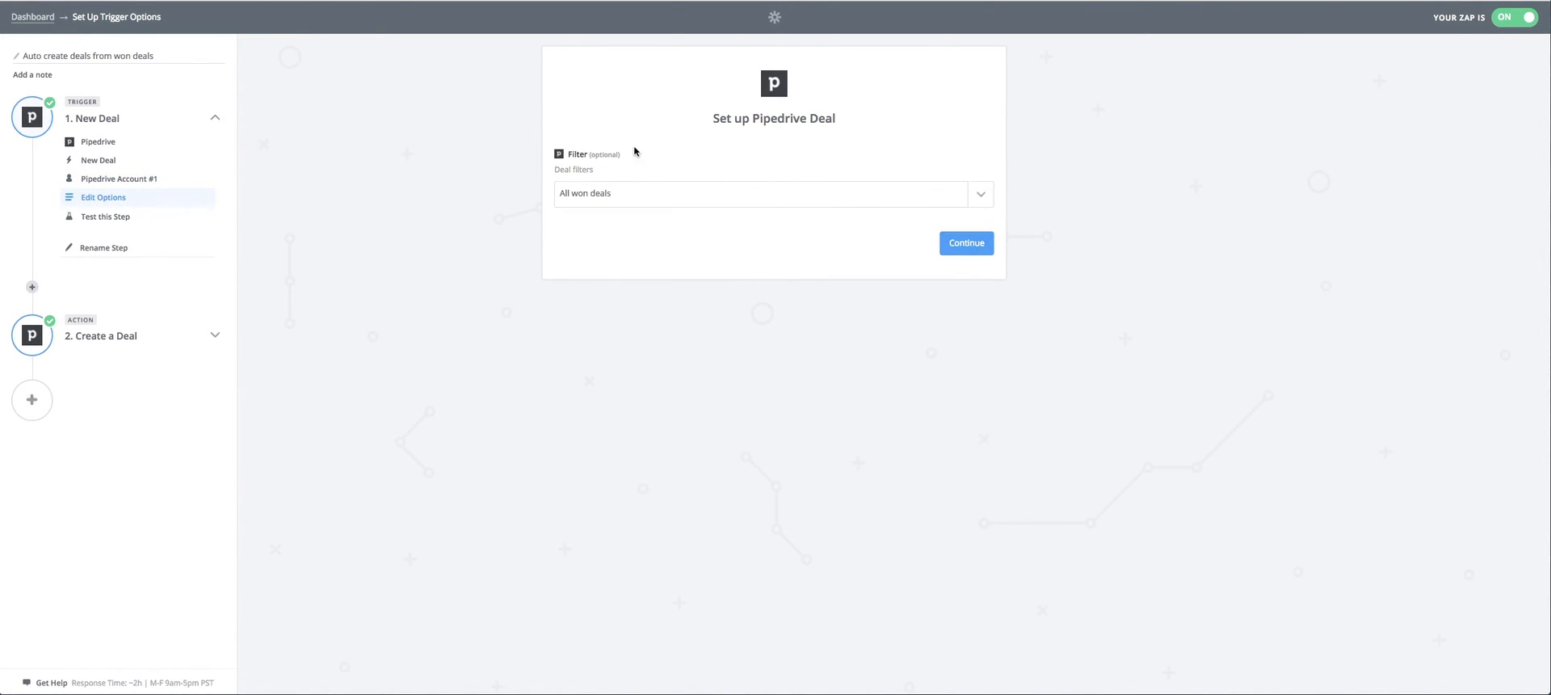
# Examine the deal filters offered for the Pipedrive trigger in its filter setting.
pyautogui.moveTo(840, 119); pyautogui.dragTo(713, 120)
pyautogui.click(713, 120)
pyautogui.moveTo(589, 154); pyautogui.dragTo(570, 154)
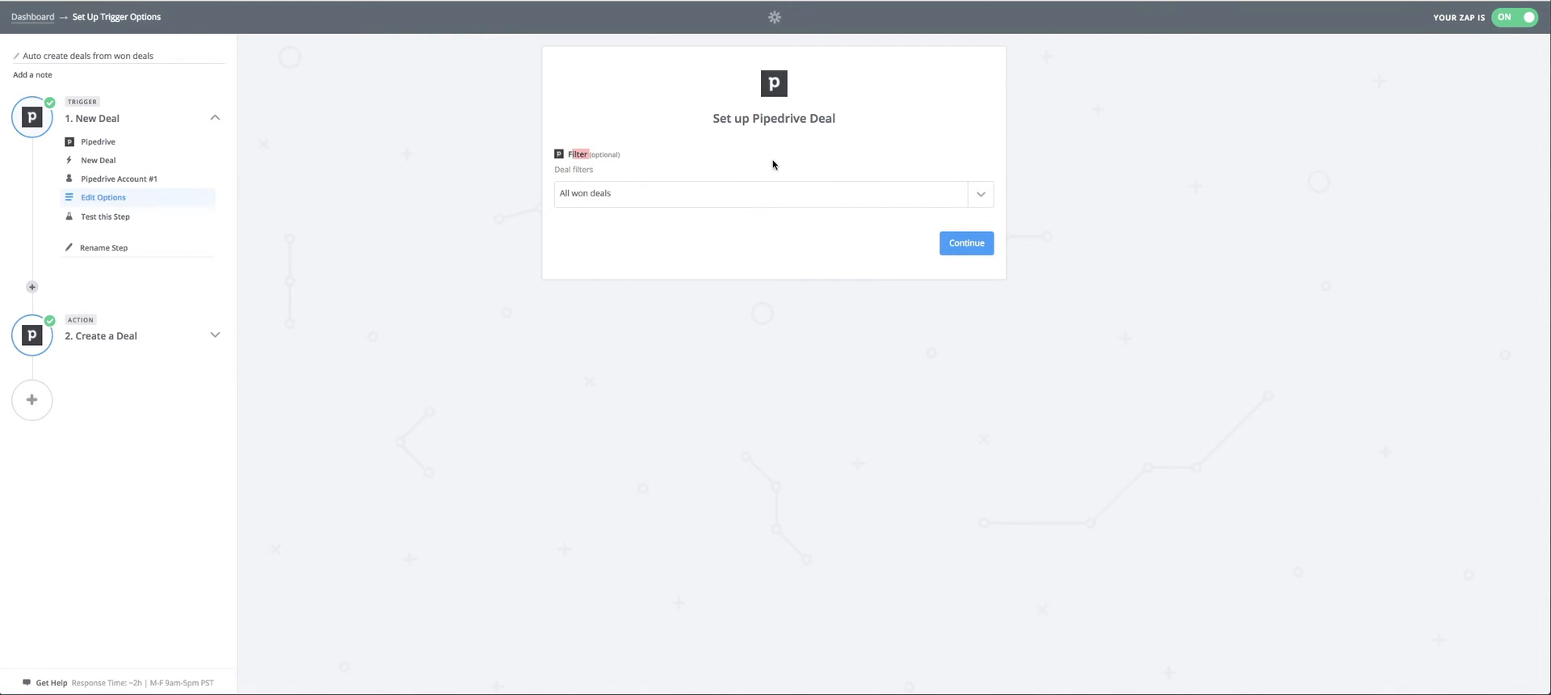
pyautogui.click(989, 204)
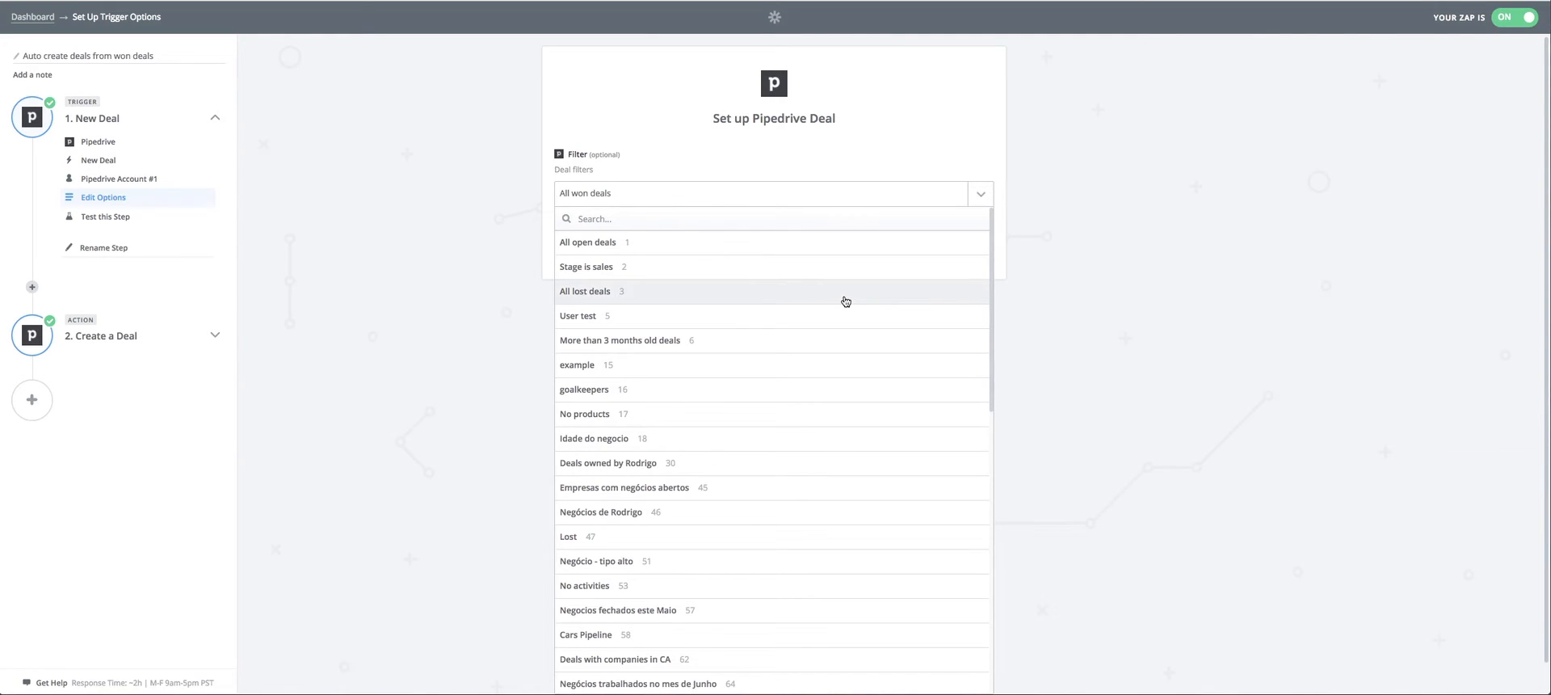
pyautogui.scroll(-10, 796, 277)
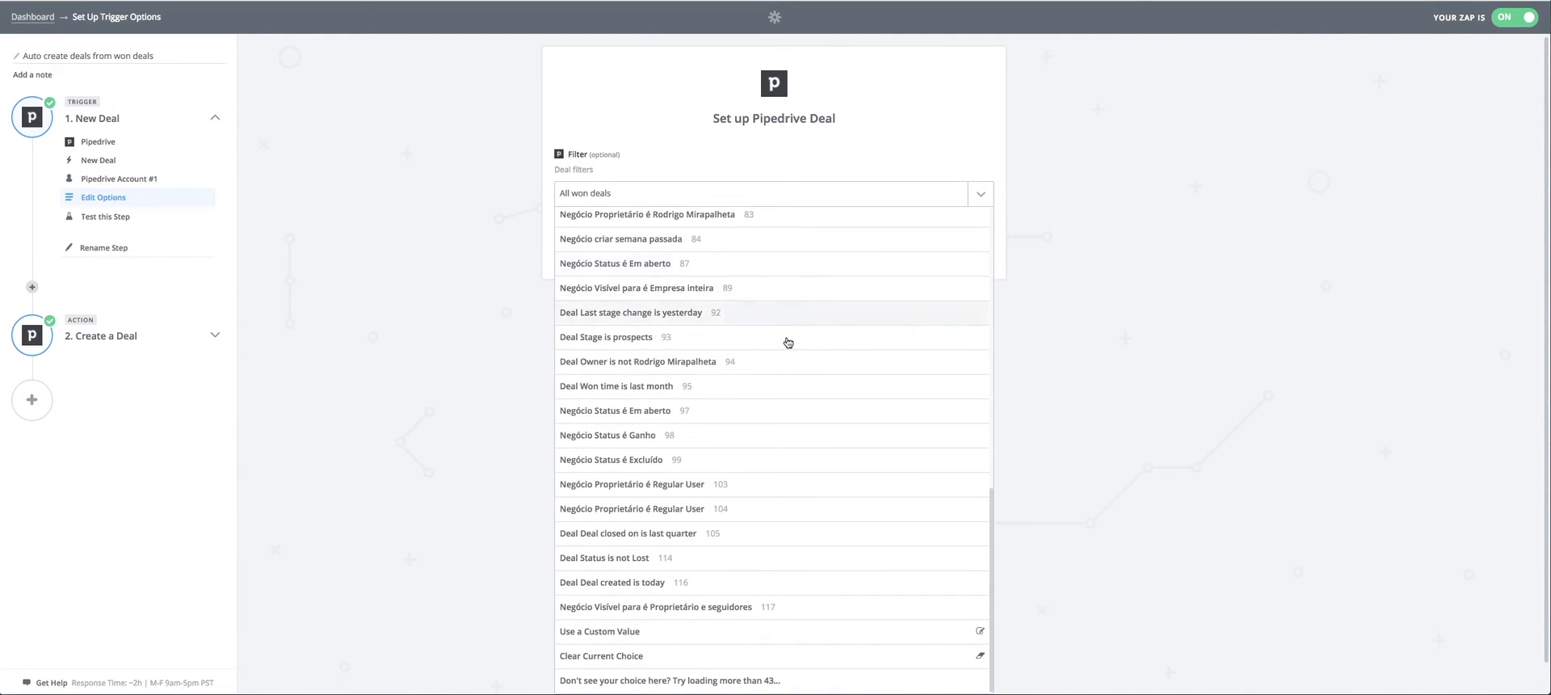
pyautogui.scroll(10, 788, 342)
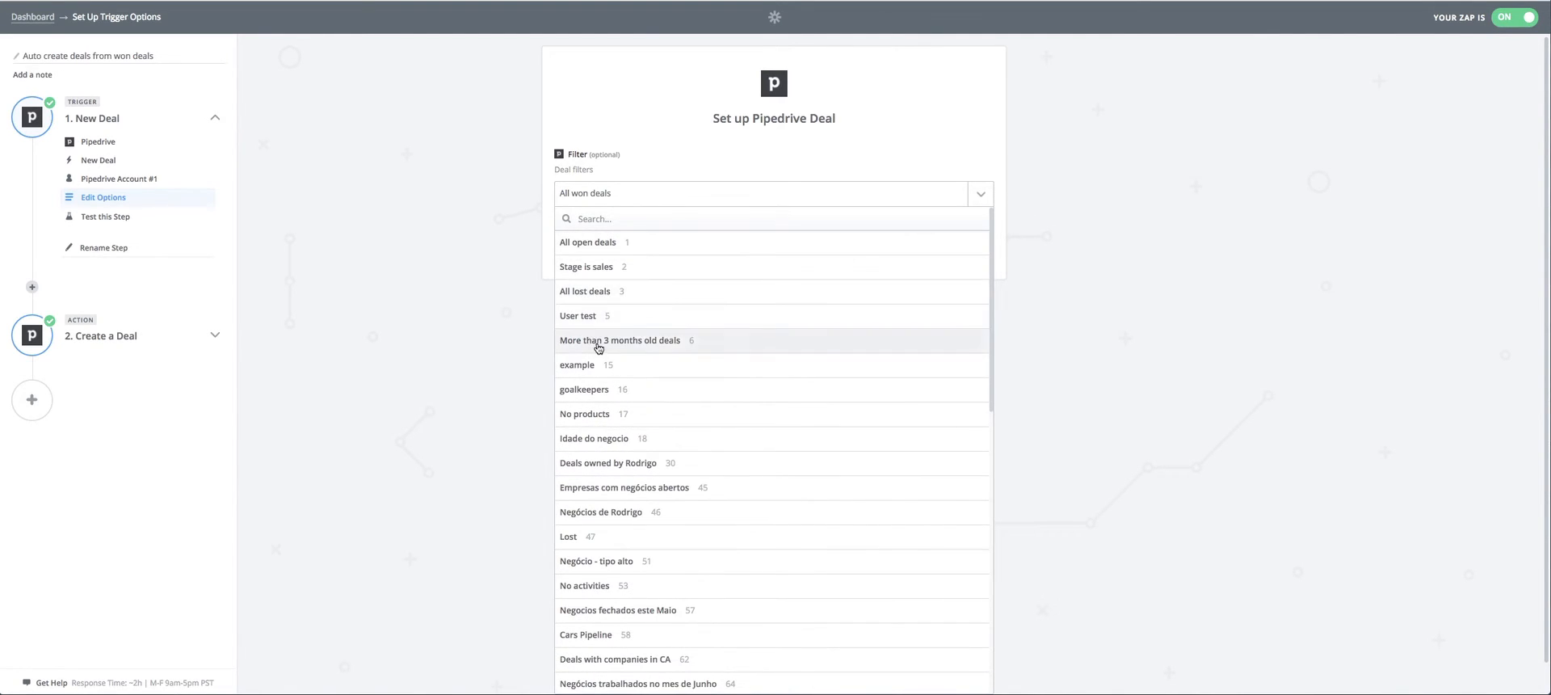
pyautogui.click(1257, 214)
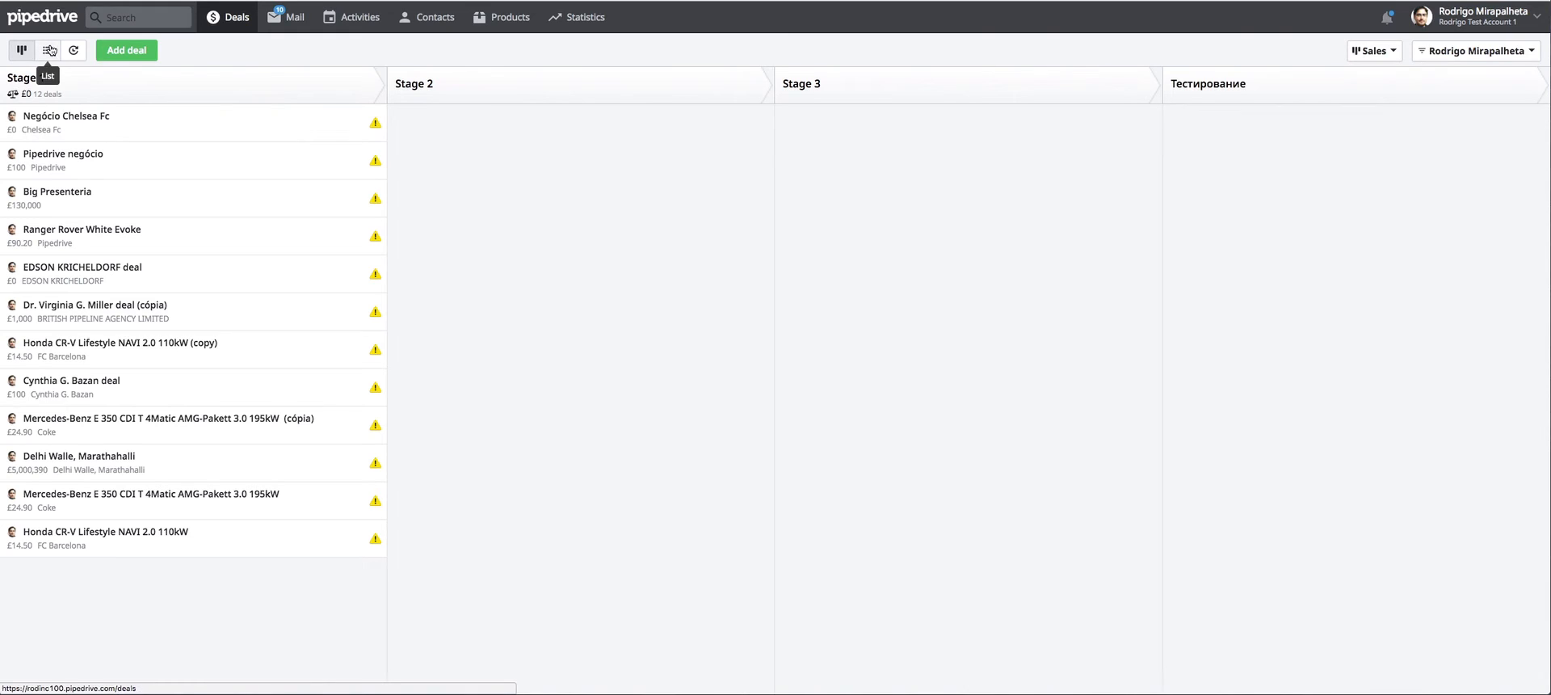
# Switch to Pipedrive and show the deals as a list.
pyautogui.click(50, 51)
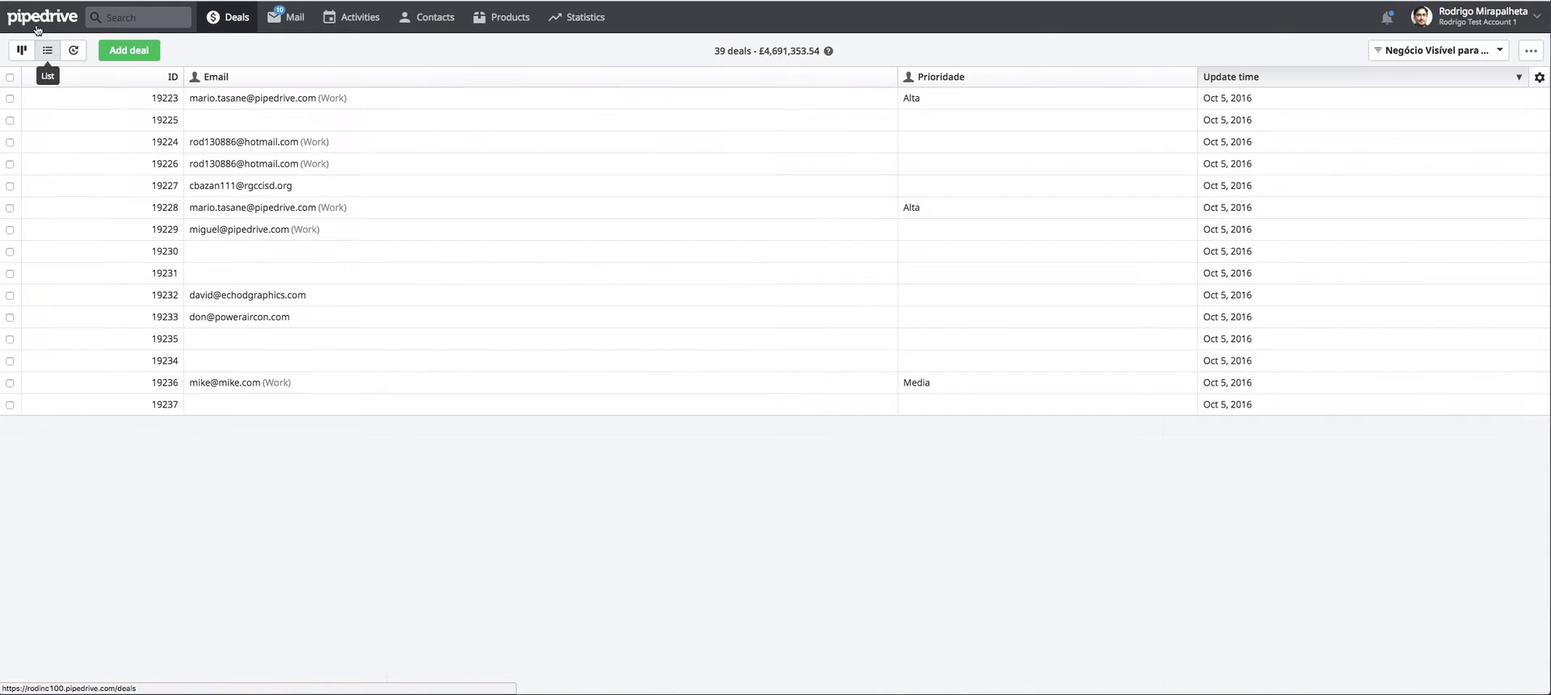
pyautogui.click(1438, 50)
pyautogui.click(1392, 680)
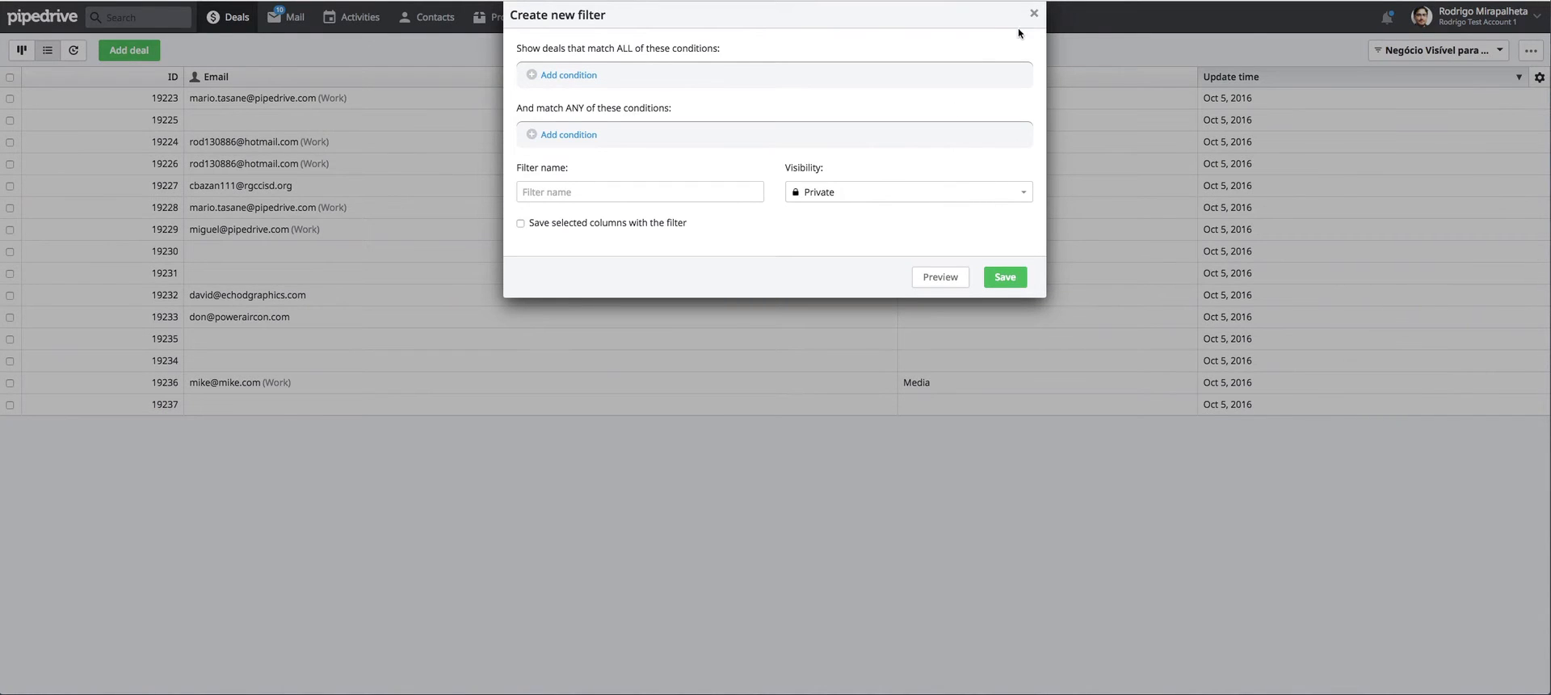
pyautogui.click(1033, 13)
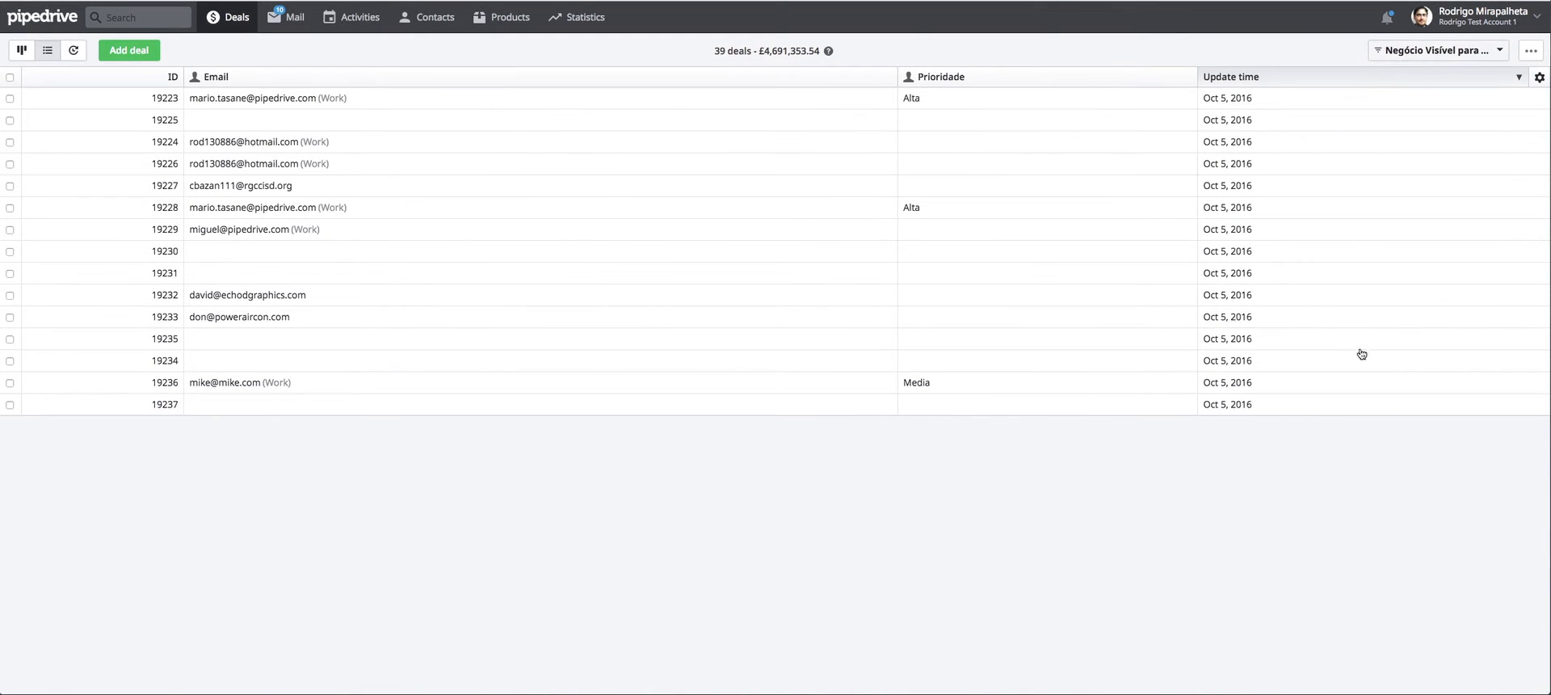
# Start a new deal filter with the all-match condition Deal Status is Won.
pyautogui.click(1438, 50)
pyautogui.click(1374, 681)
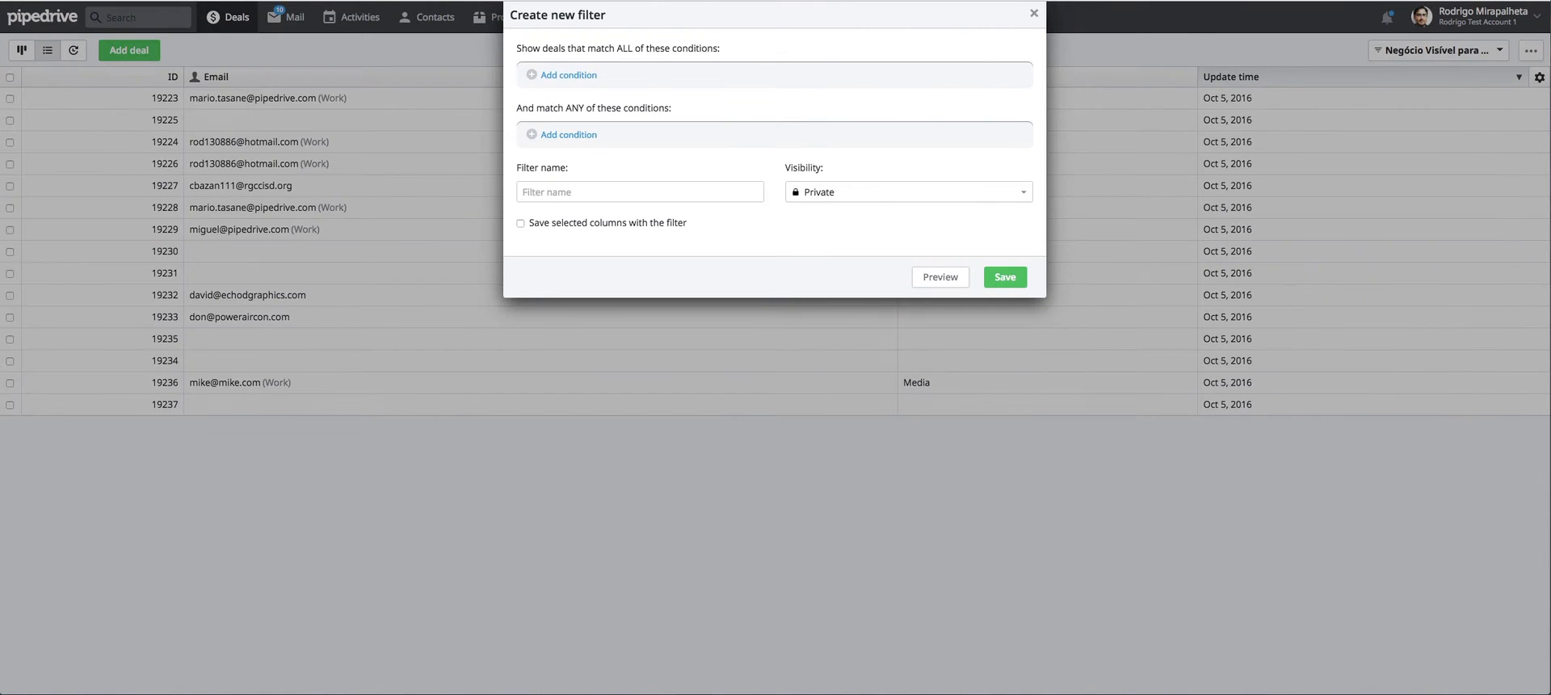
pyautogui.click(579, 75)
pyautogui.click(622, 82)
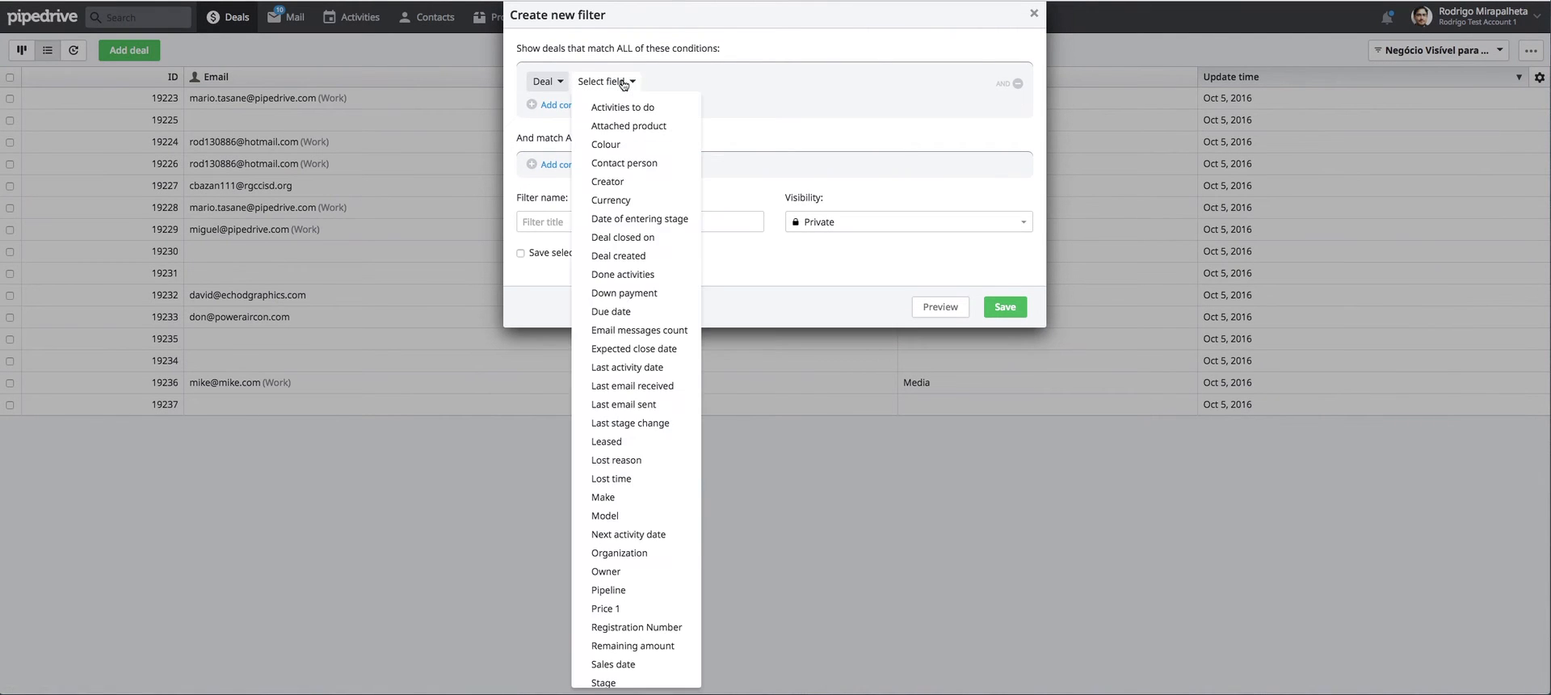
pyautogui.scroll(-5, 623, 291)
pyautogui.click(626, 505)
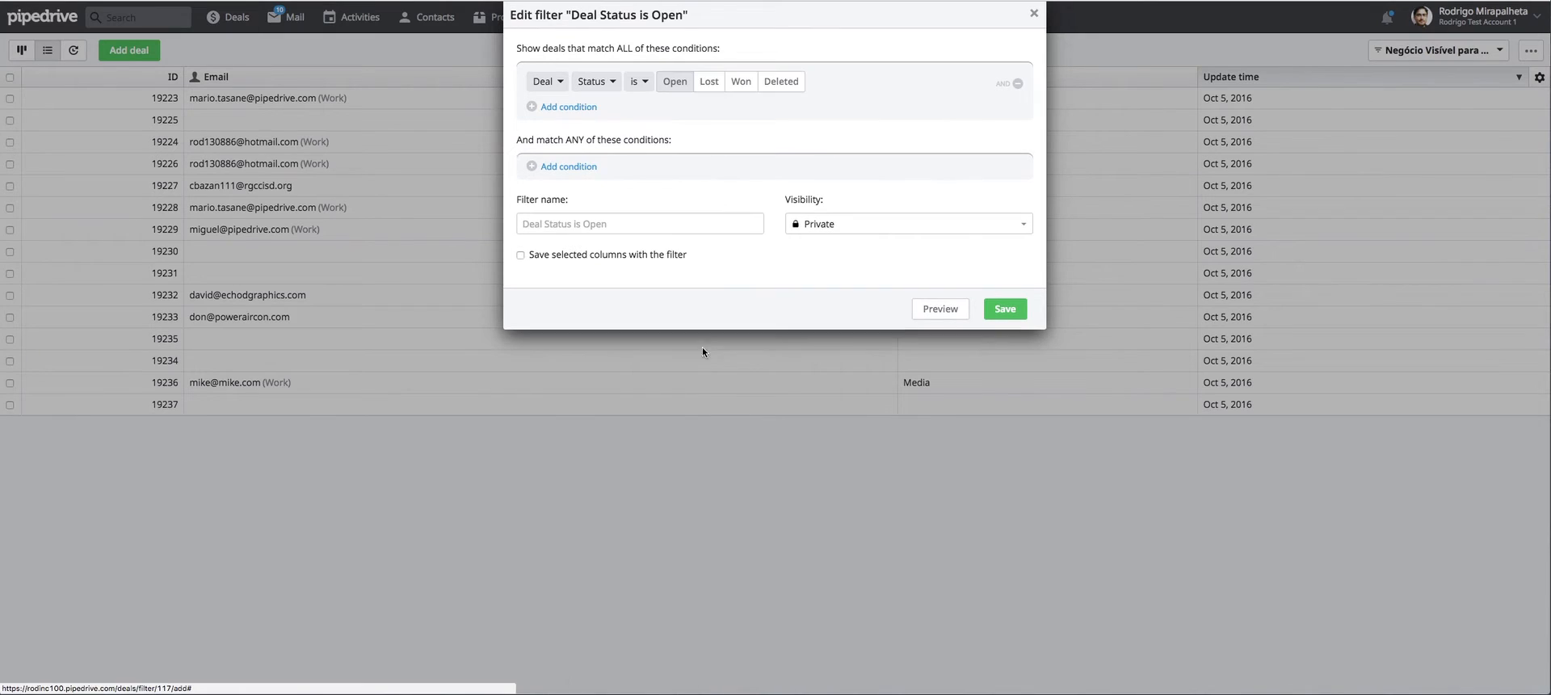
pyautogui.click(780, 82)
pyautogui.click(740, 81)
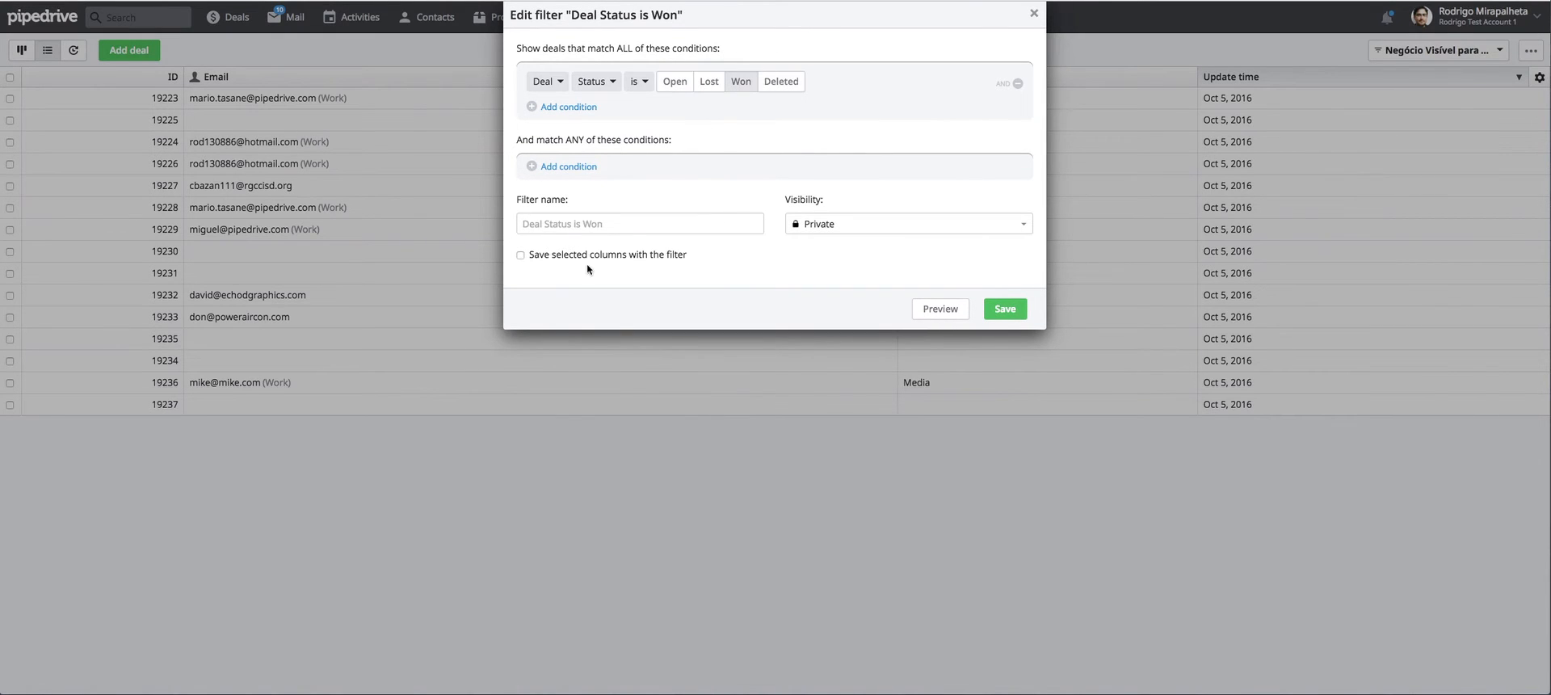
# Name the new filter "Won deals", save it and look through the filtered deal list.
pyautogui.click(639, 224)
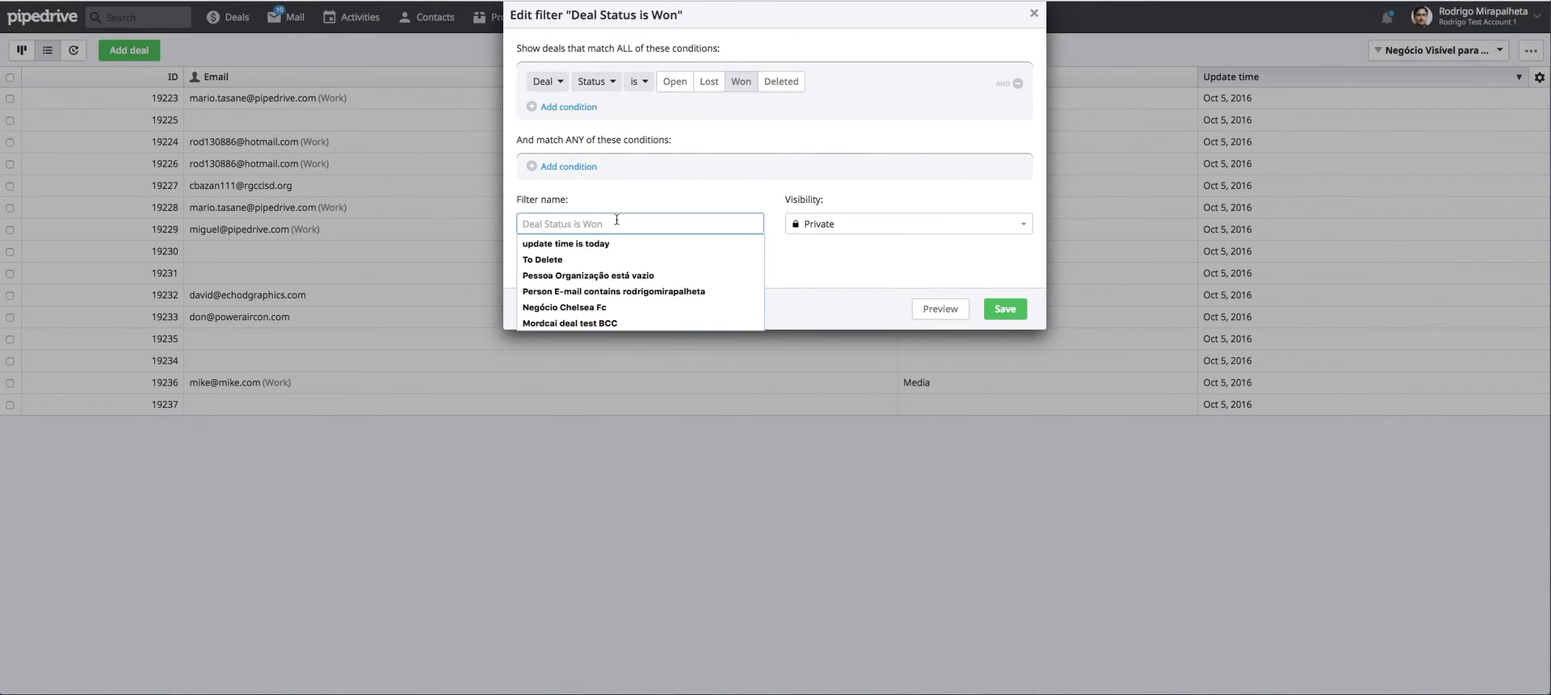
pyautogui.write('asd')
pyautogui.press('BackSpace')
pyautogui.press('BackSpace')
pyautogui.press('BackSpace')
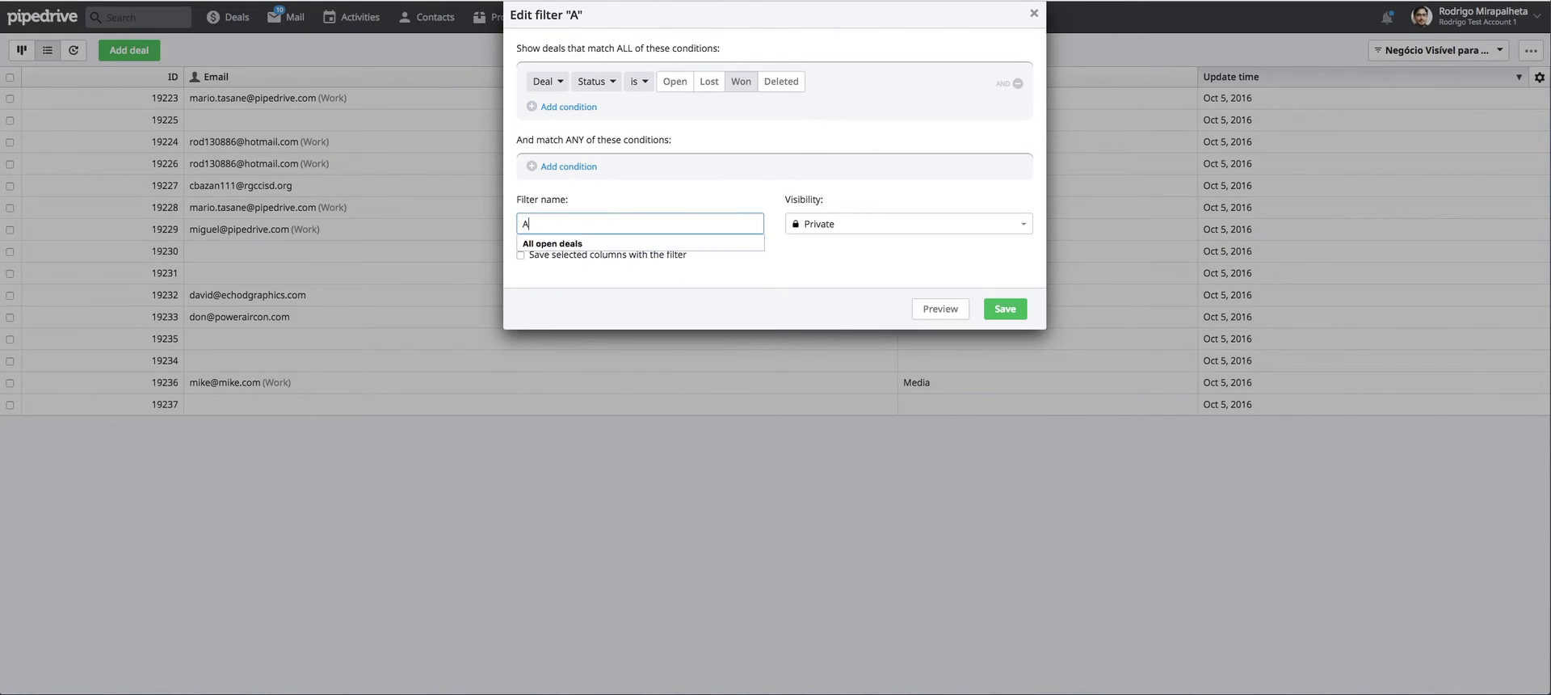
pyautogui.write('as')
pyautogui.press('BackSpace')
pyautogui.press('BackSpace')
pyautogui.write('Won deals')
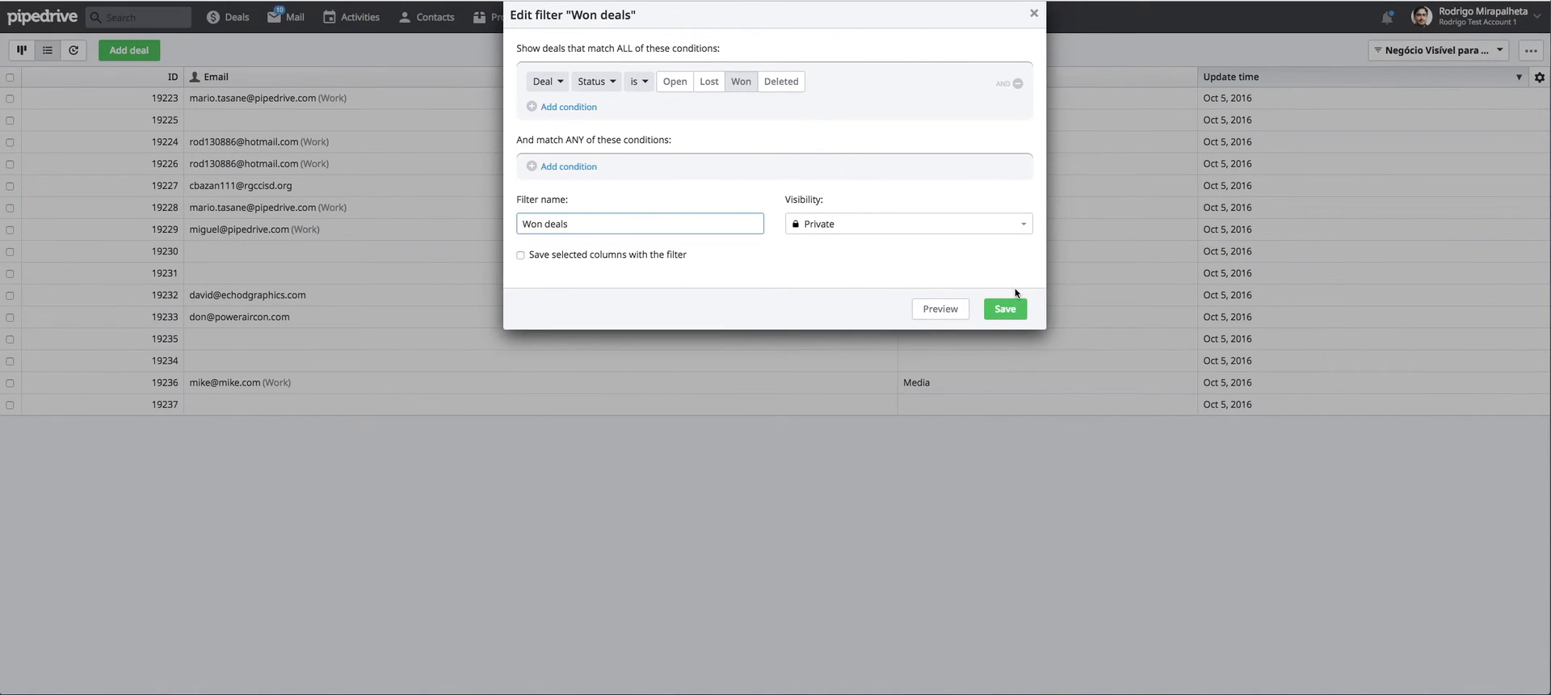
pyautogui.click(1007, 305)
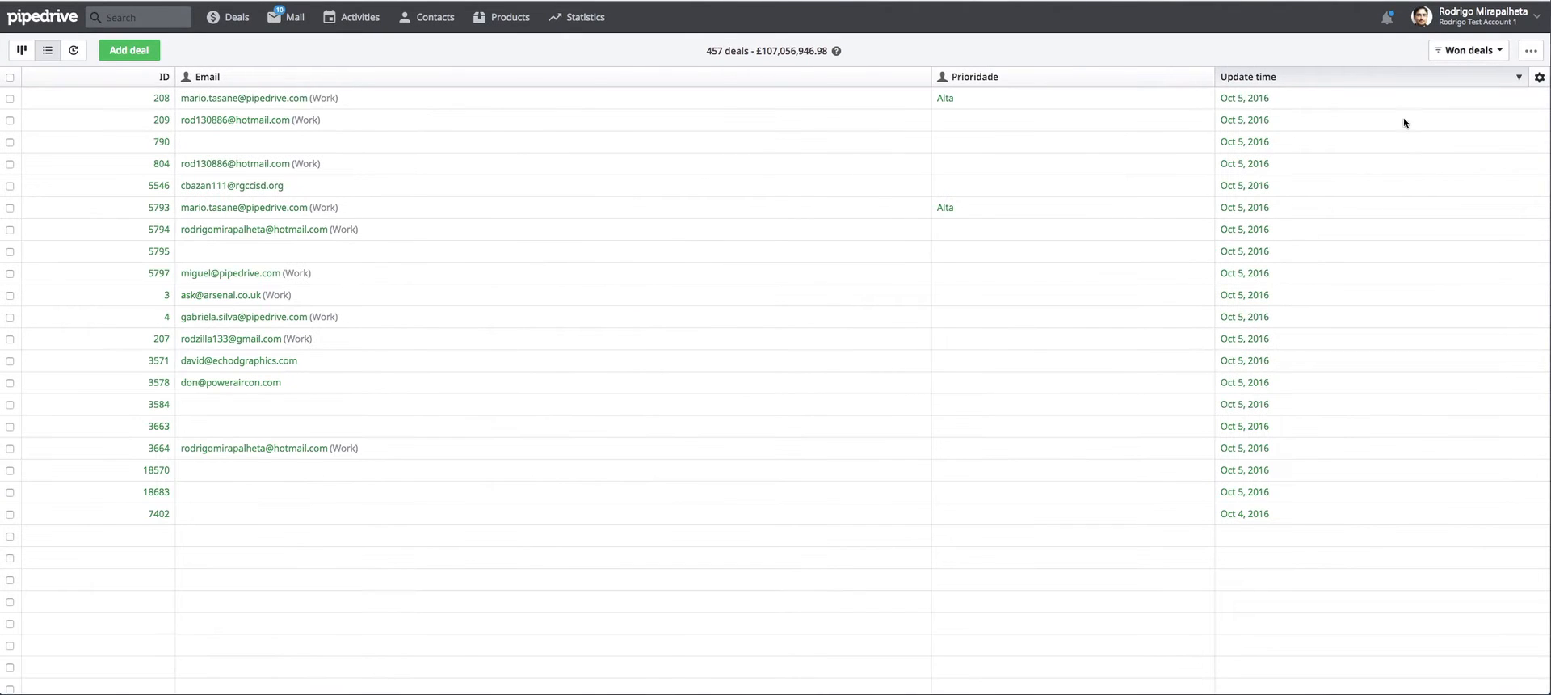
pyautogui.scroll(-20, 677, 213)
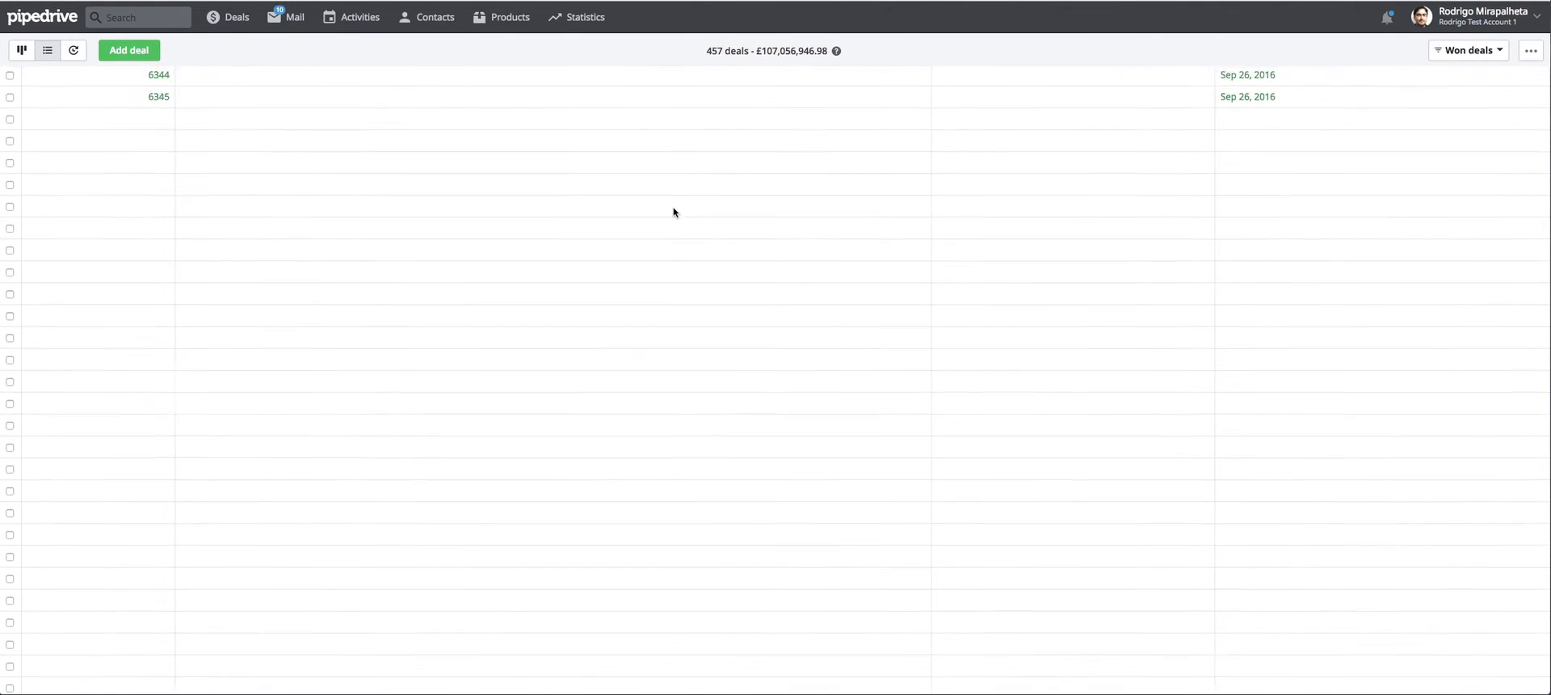
pyautogui.scroll(20, 695, 310)
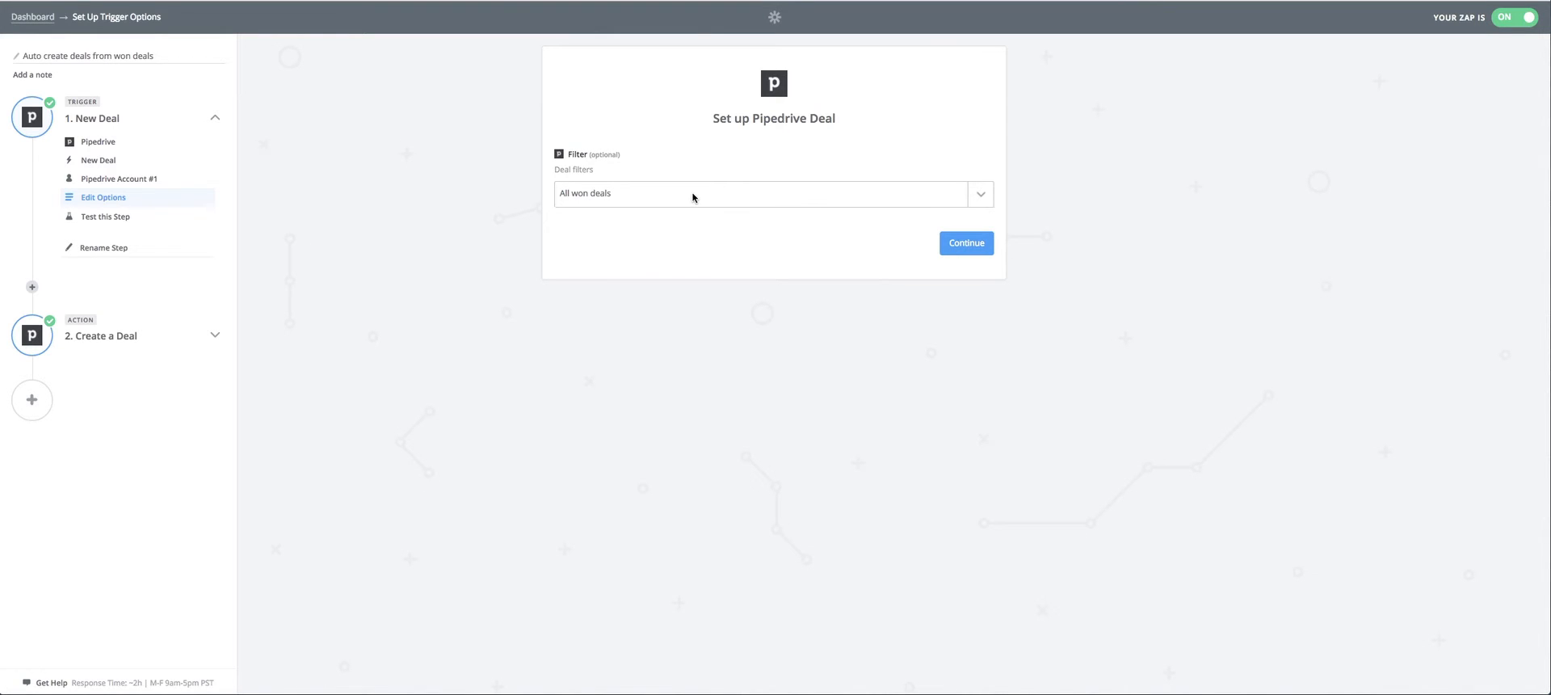
# Switch back to Zapier, load more deal filters for the trigger and search them for "won".
pyautogui.click(693, 197)
pyautogui.scroll(-10, 748, 335)
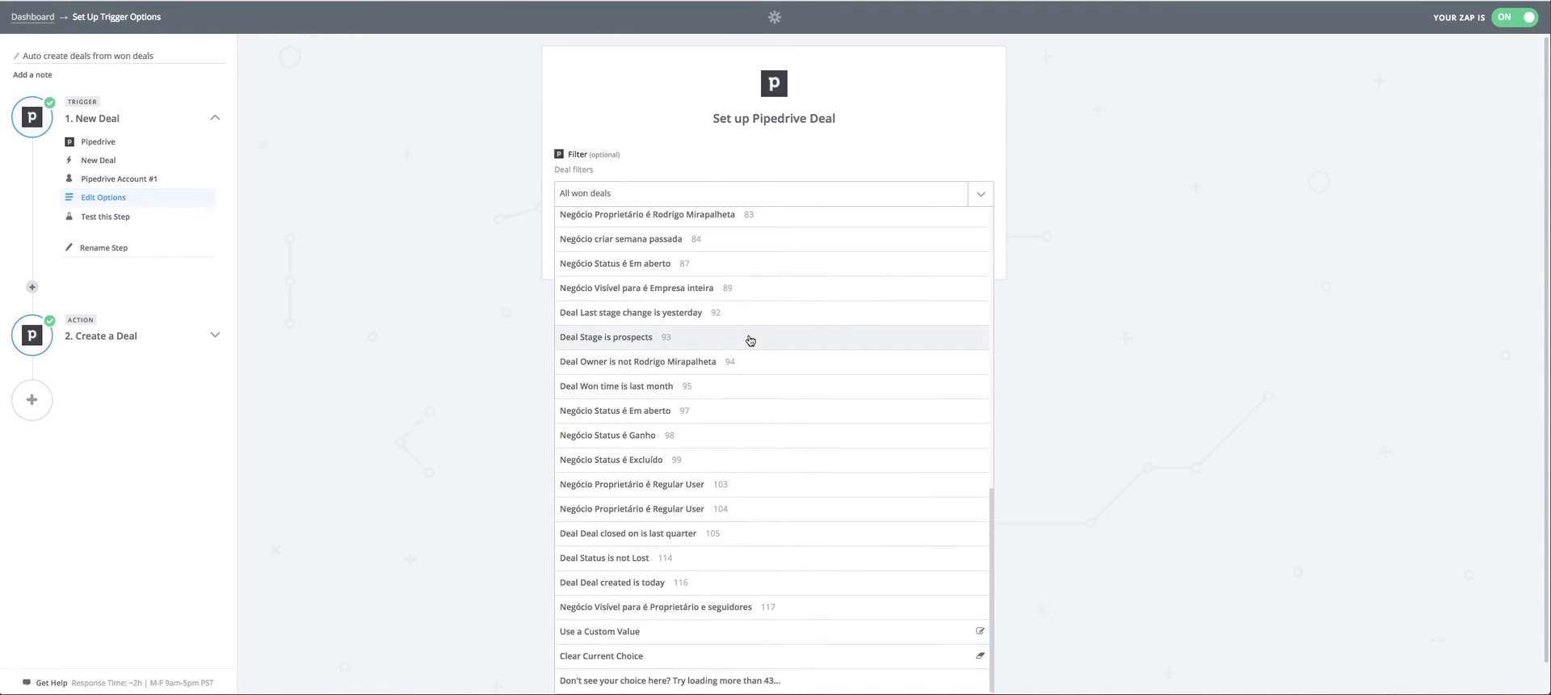
pyautogui.click(638, 680)
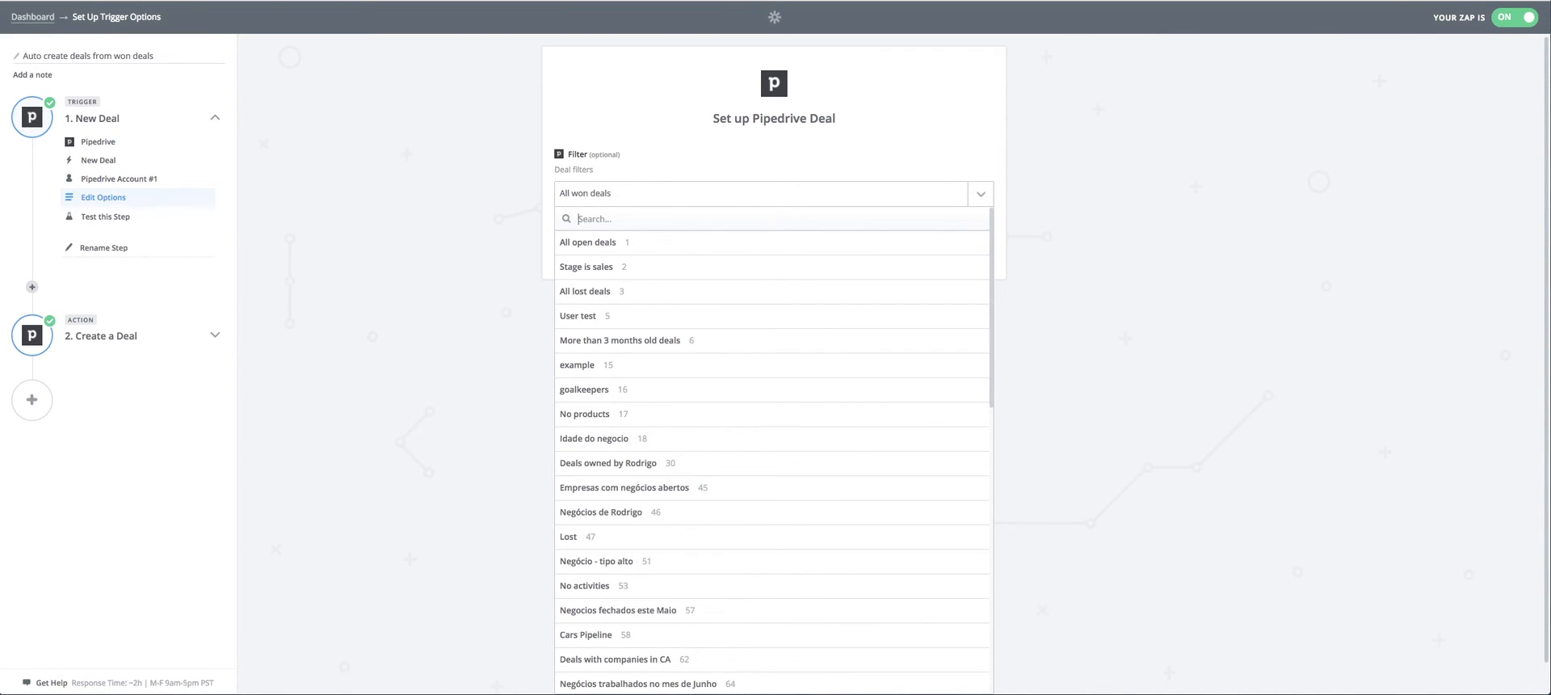
pyautogui.write('won')
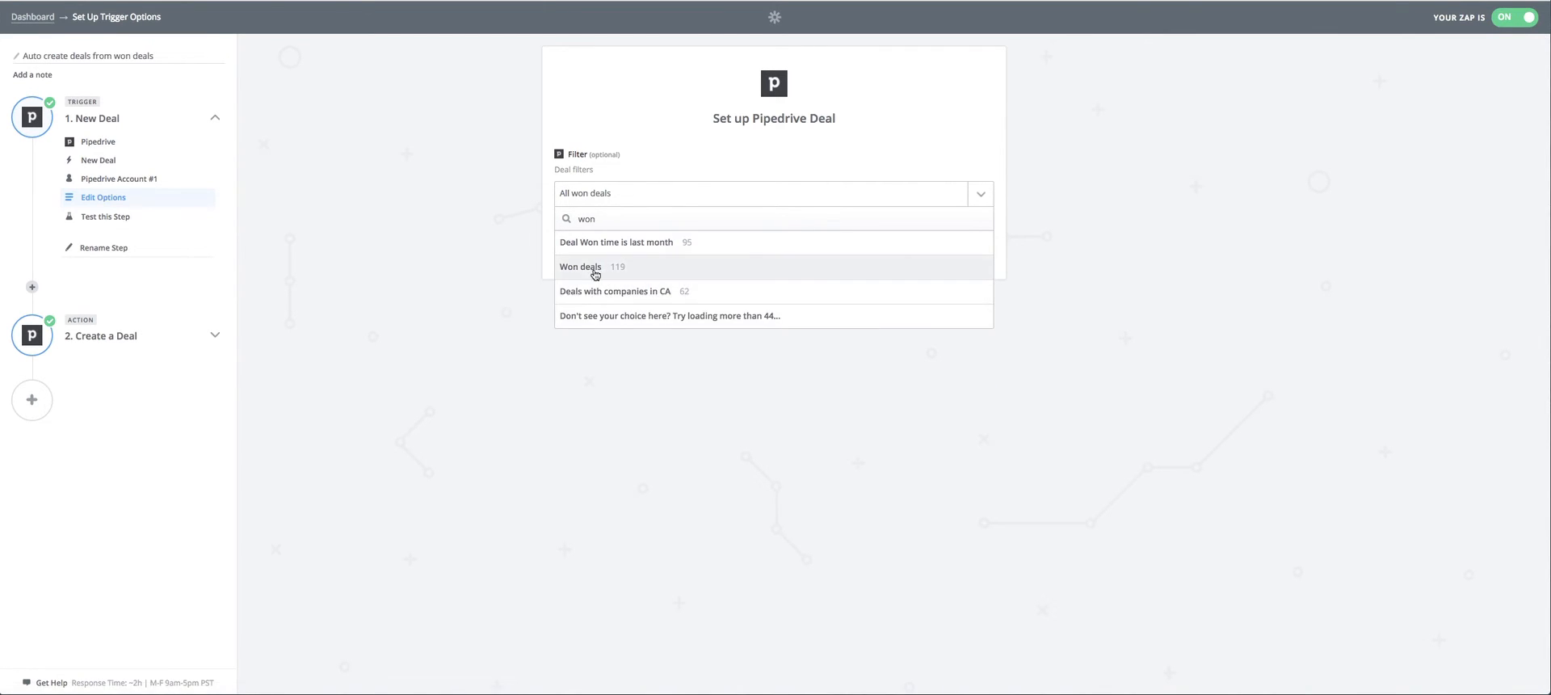
# Replace the deal filter search with "all won".
pyautogui.doubleClick(610, 213)
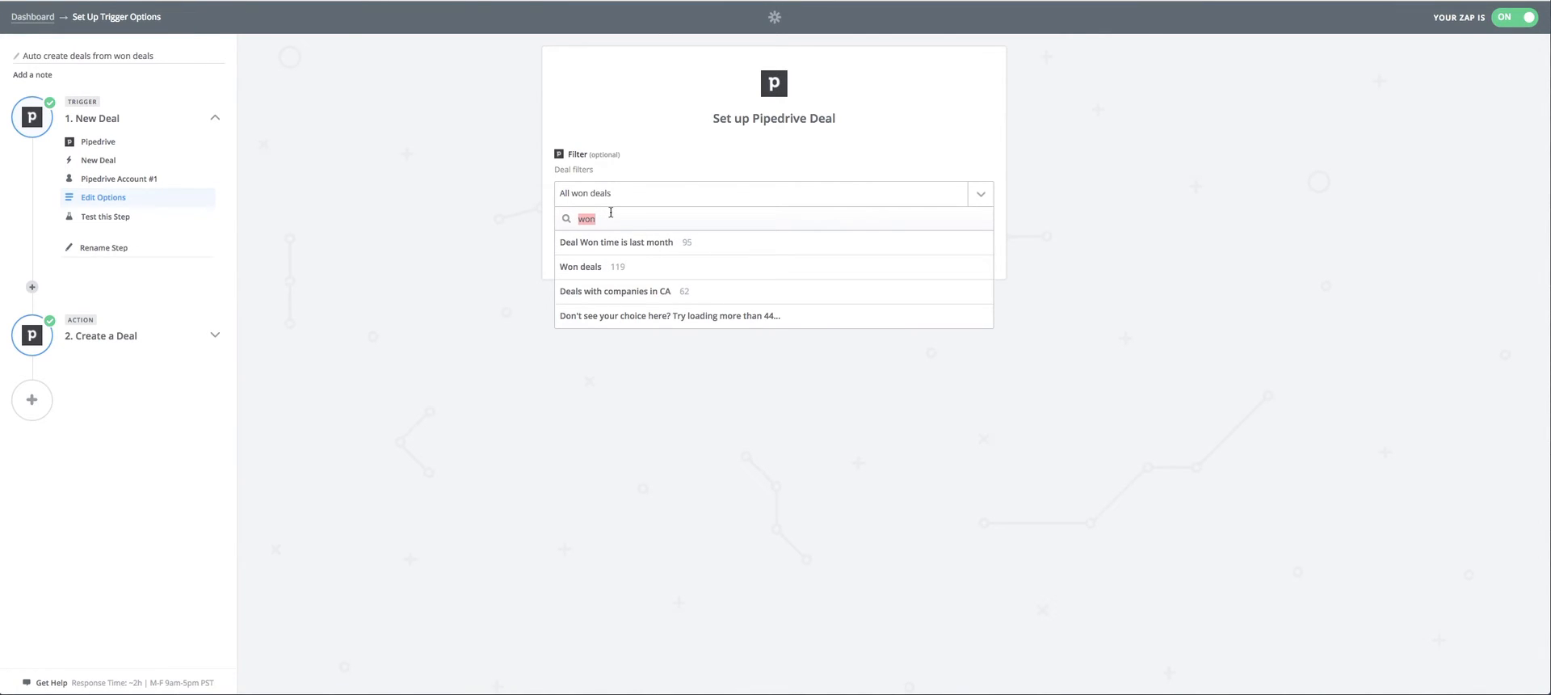
pyautogui.write('all')
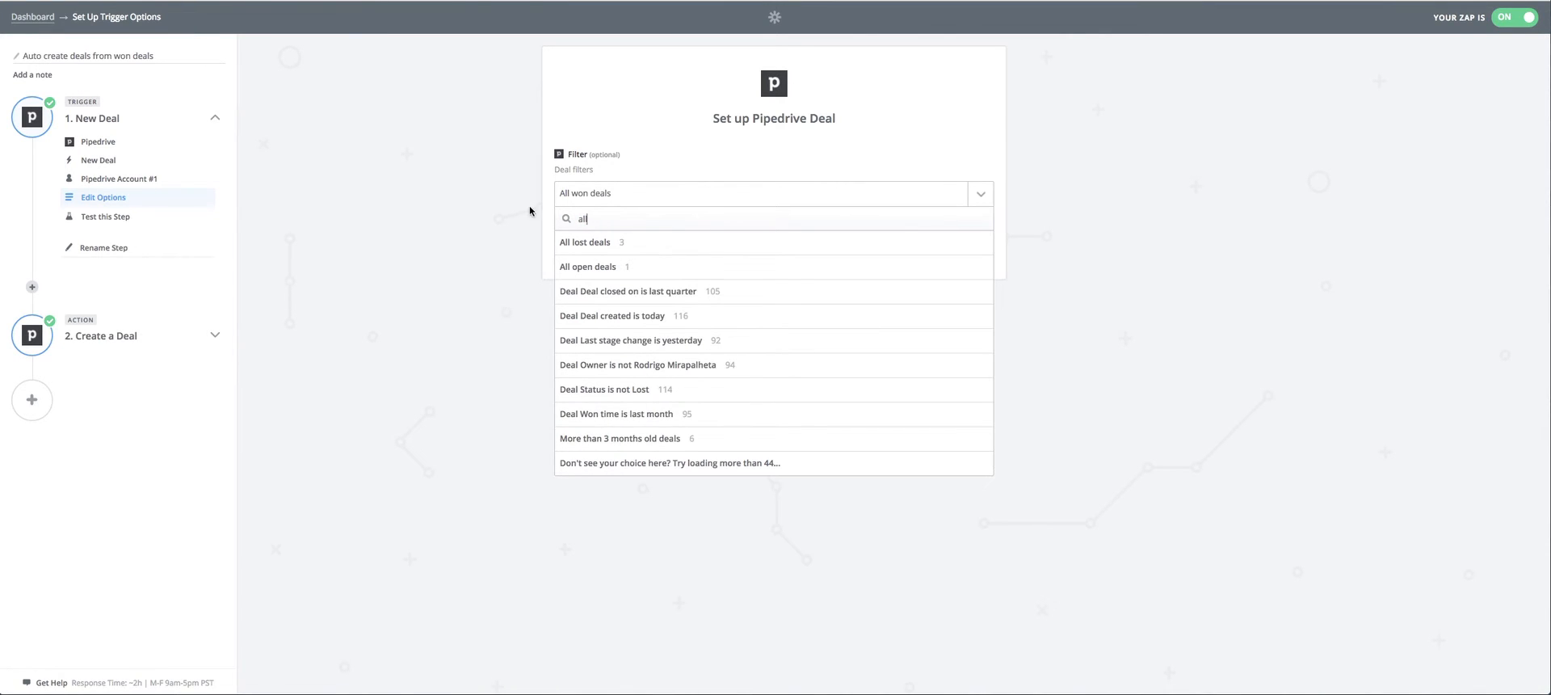
pyautogui.write(' won')
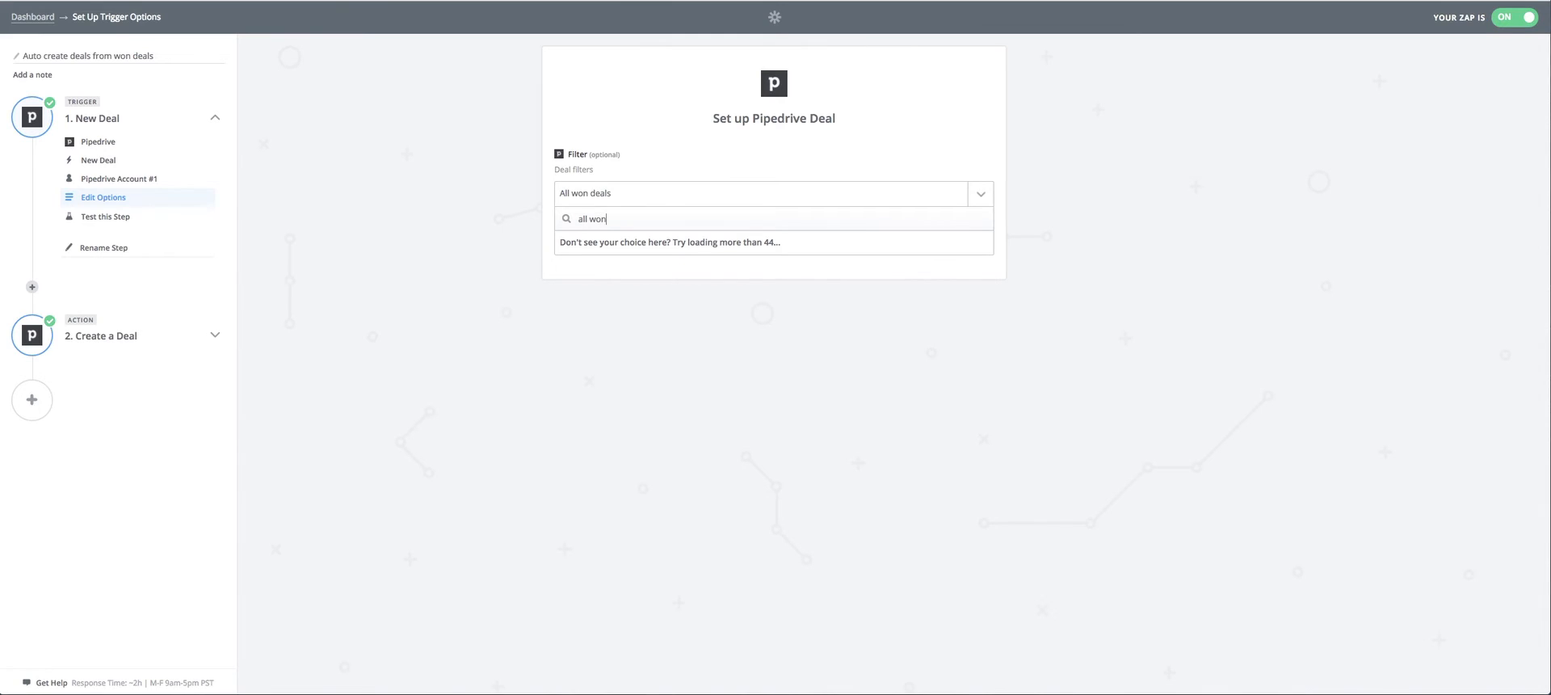
# Search the trigger's deal filters for "won" and clear the search field.
pyautogui.press('super+a')
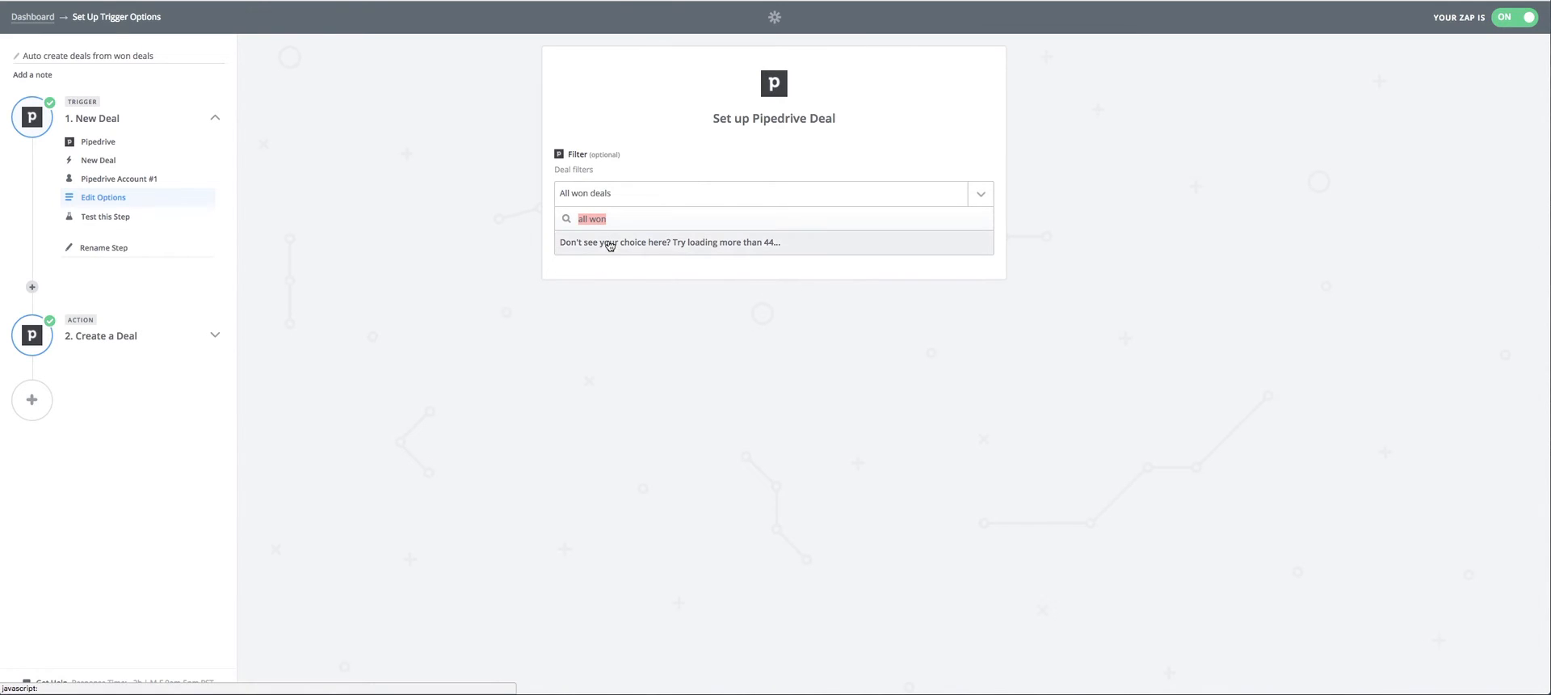
pyautogui.press('BackSpace')
pyautogui.write('won')
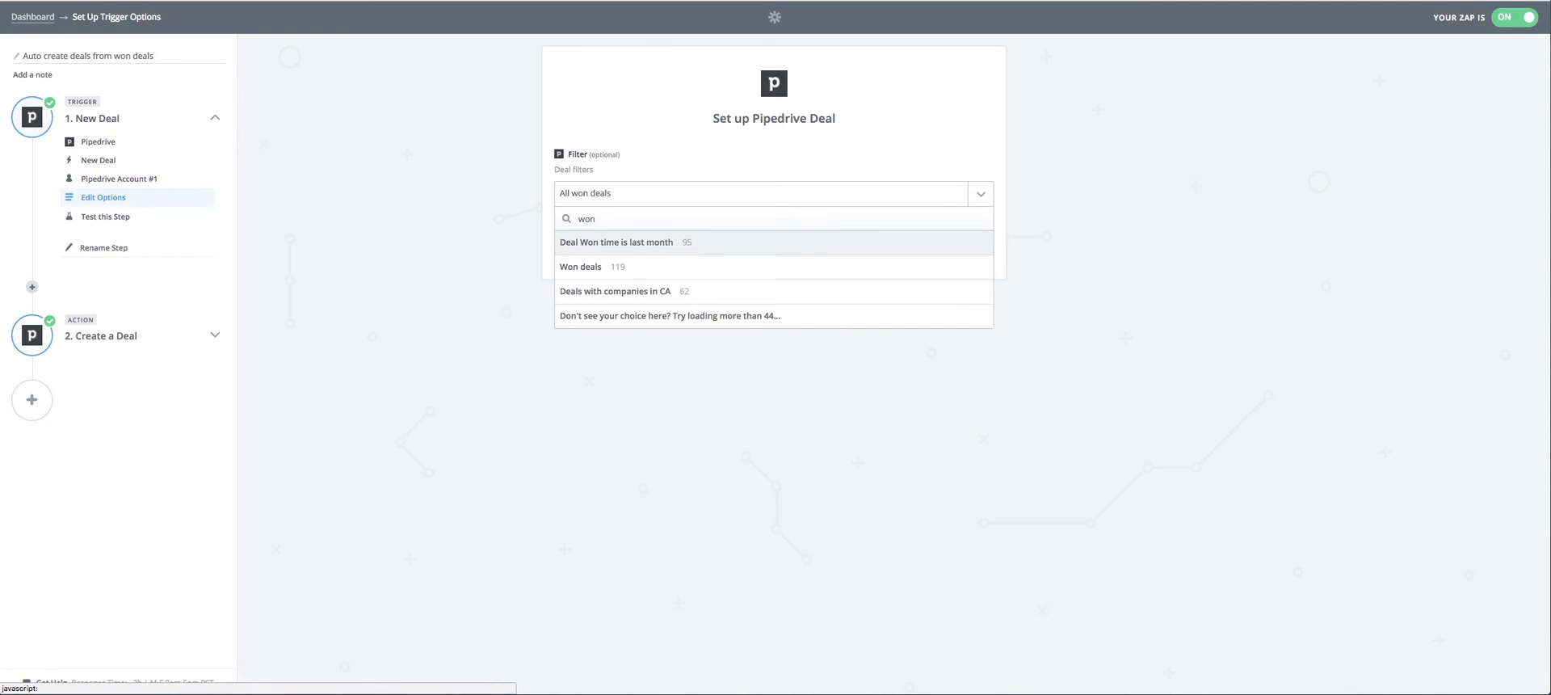
pyautogui.press('BackSpace')
pyautogui.press('BackSpace')
pyautogui.press('BackSpace')
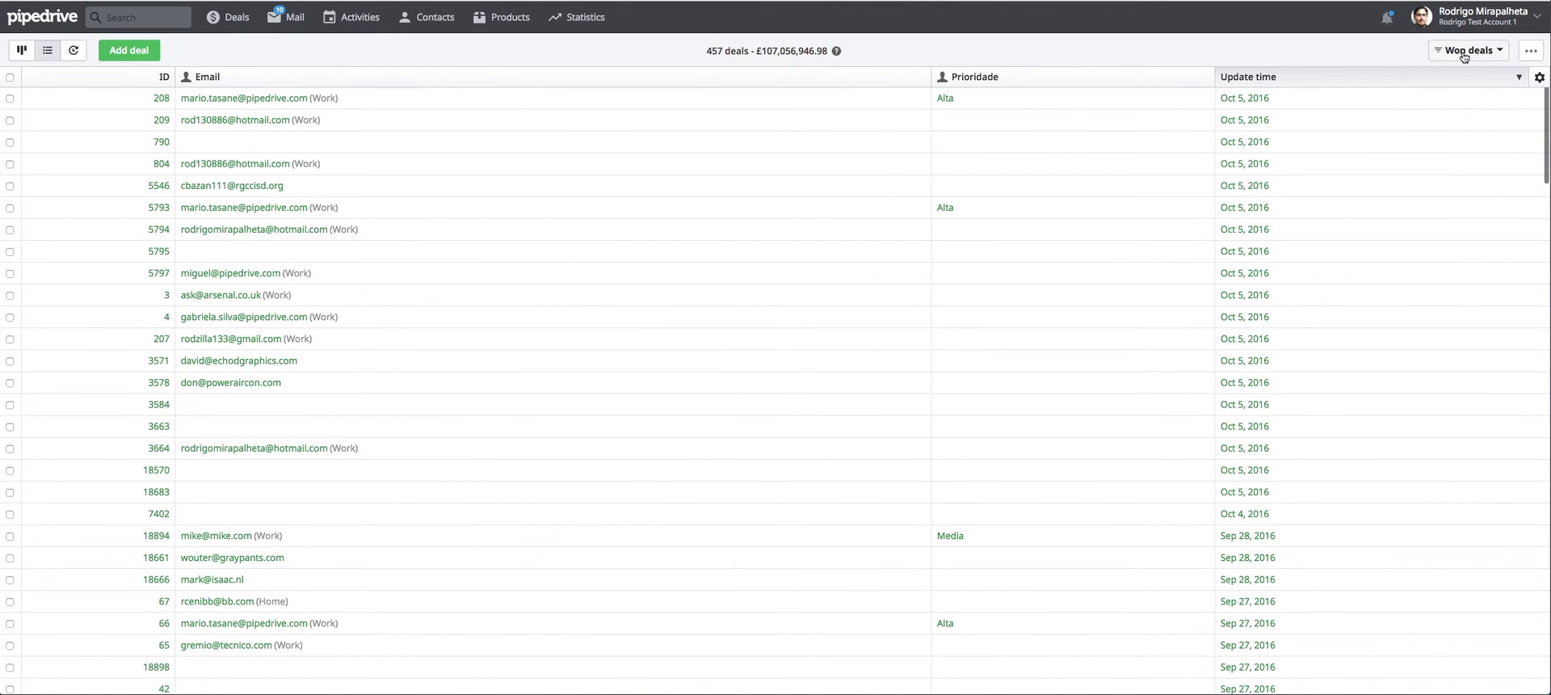
# Switch to Pipedrive and look through the saved deal filters down to Won deals.
pyautogui.click(1462, 51)
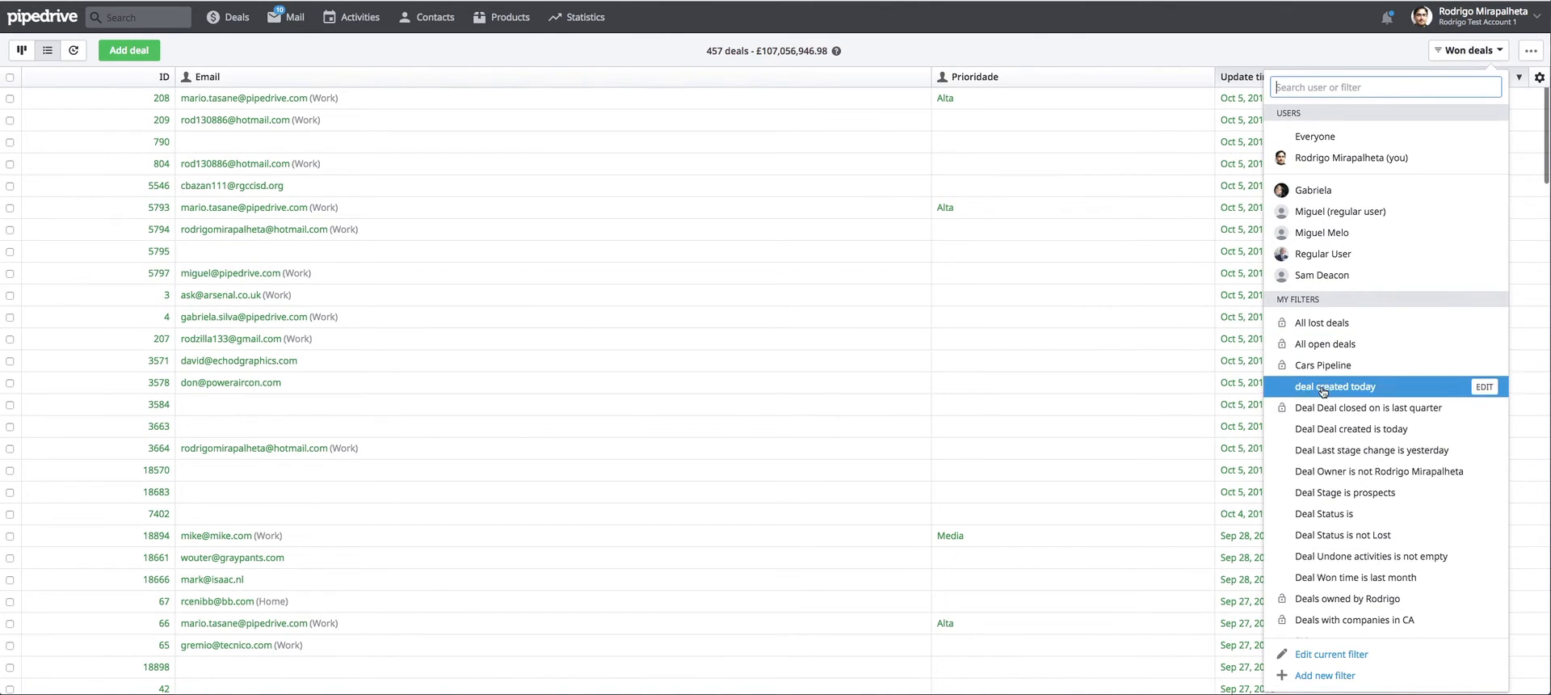
pyautogui.scroll(-5, 1325, 340)
pyautogui.scroll(-5, 1326, 309)
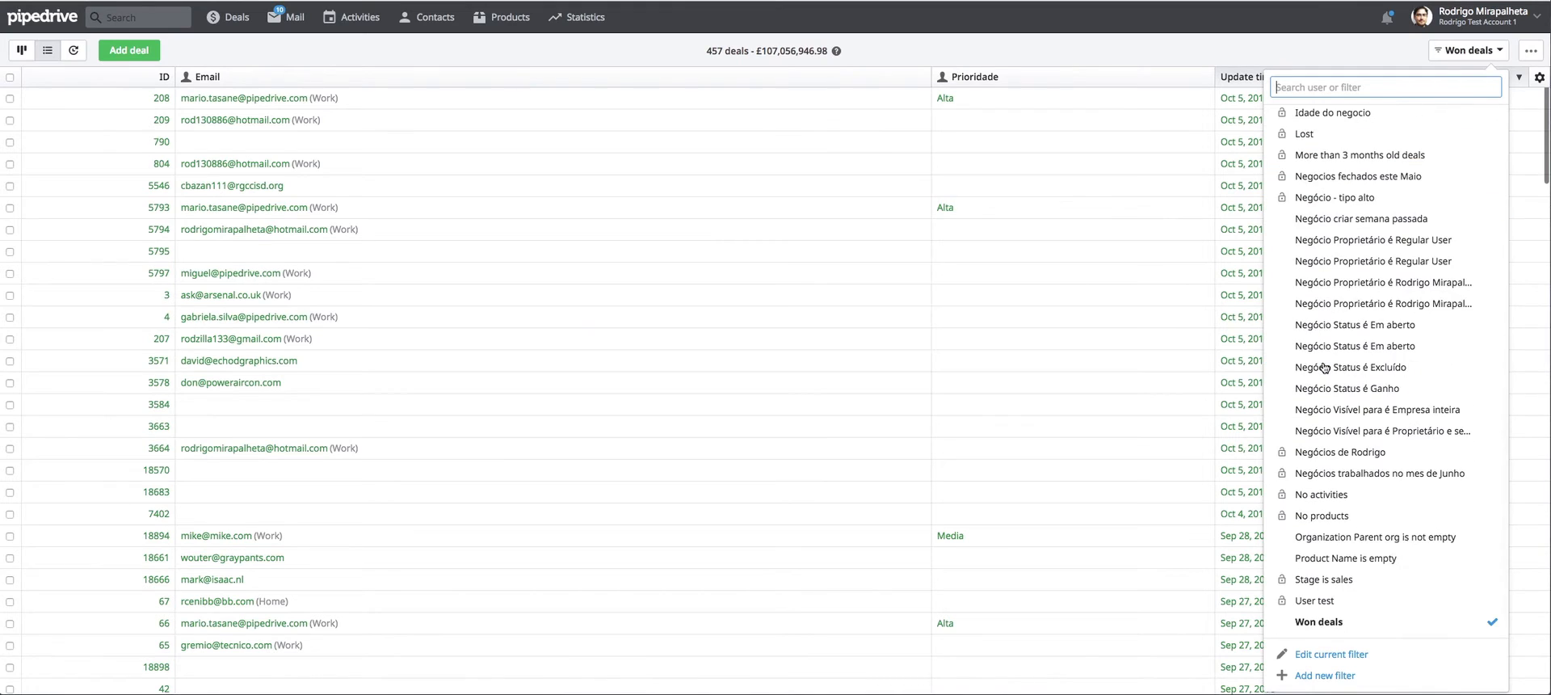
pyautogui.scroll(10, 1325, 367)
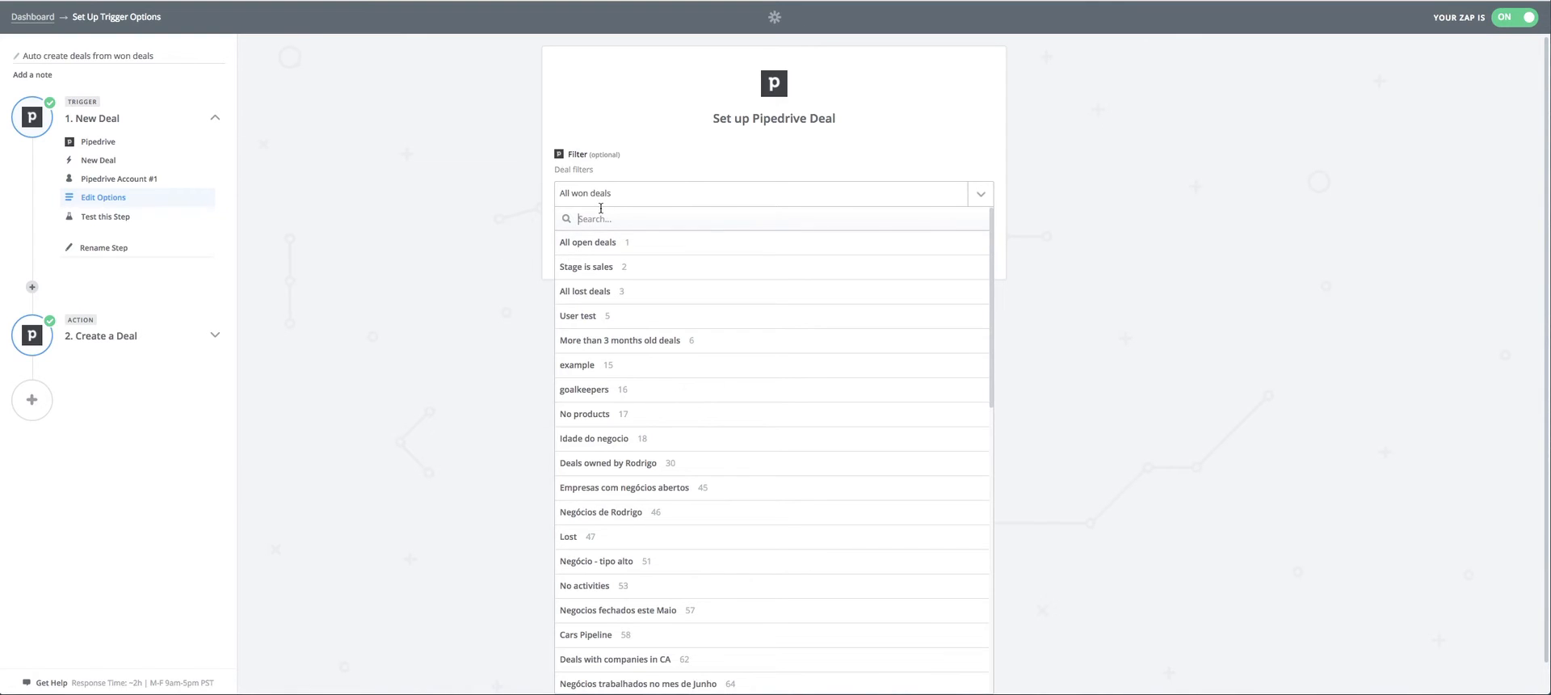
# Return to Zapier, search the deal filters for "wo", keep All won deals selected and continue past the trigger test.
pyautogui.write('wo')
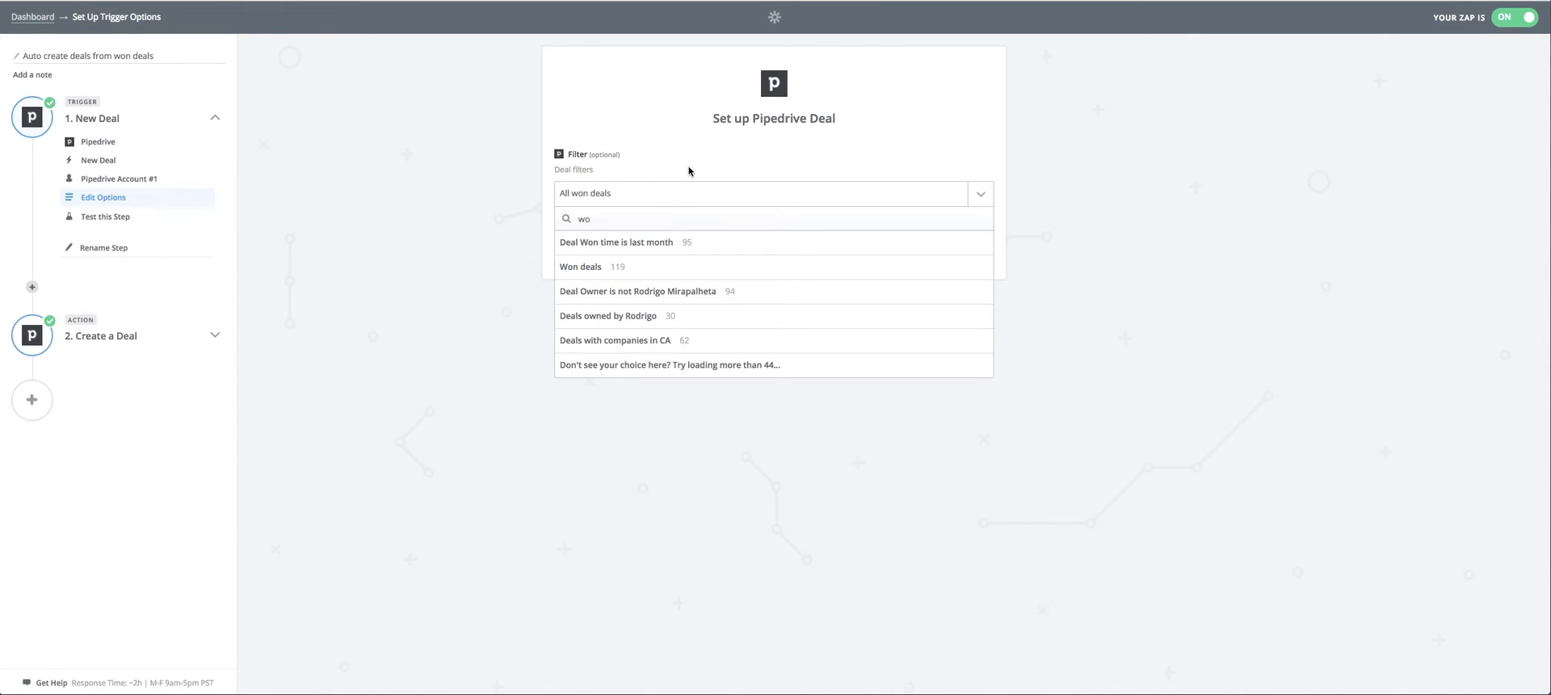
pyautogui.click(699, 188)
pyautogui.click(967, 245)
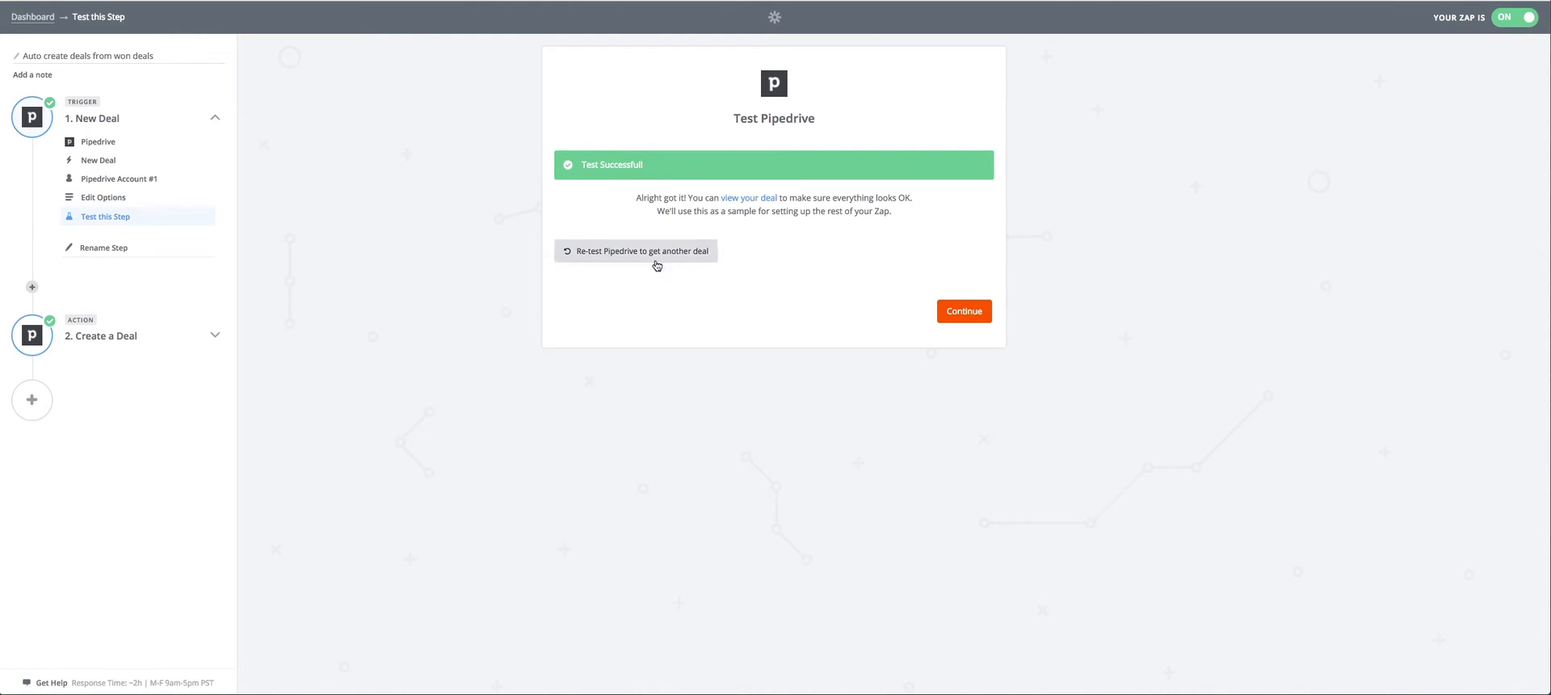
pyautogui.click(968, 311)
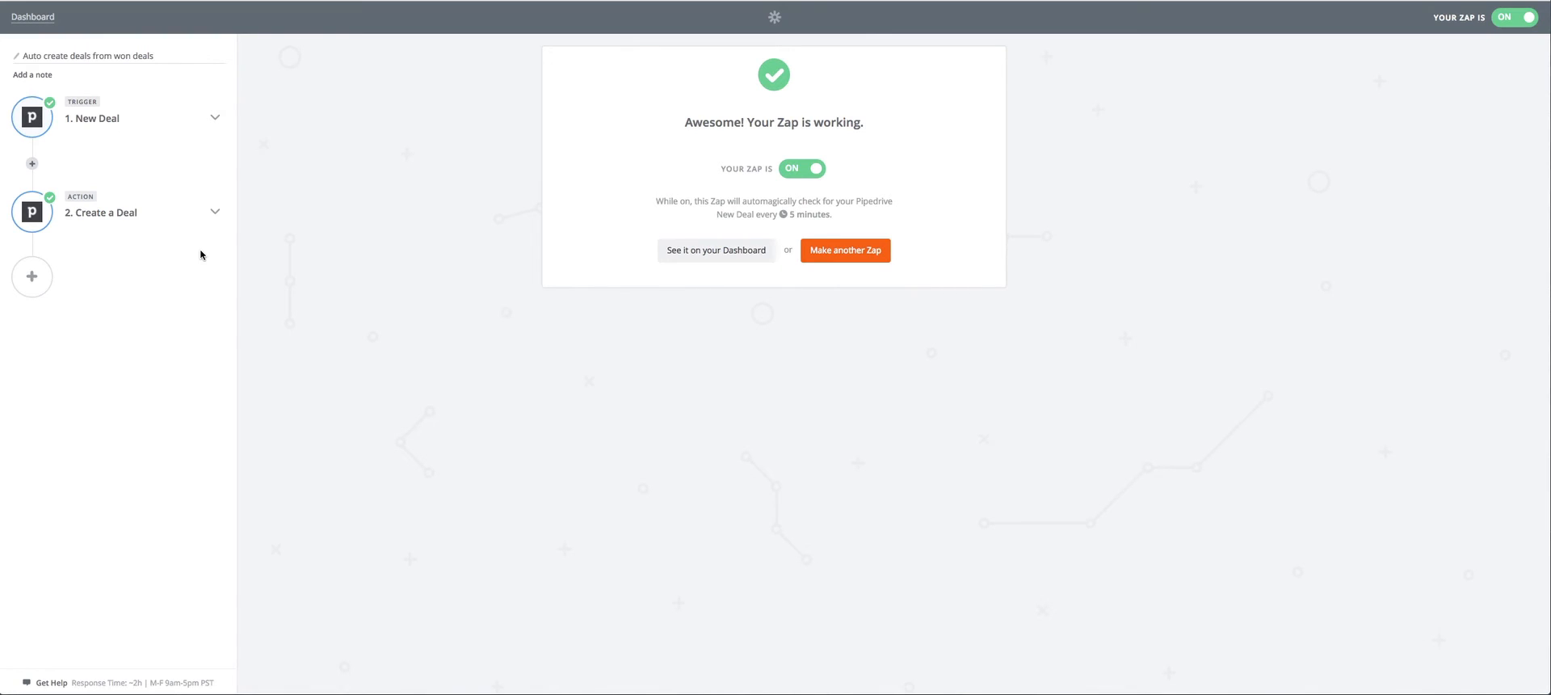
# Open the Create a Deal action step and continue with Pipedrive as its app.
pyautogui.click(129, 212)
pyautogui.click(151, 233)
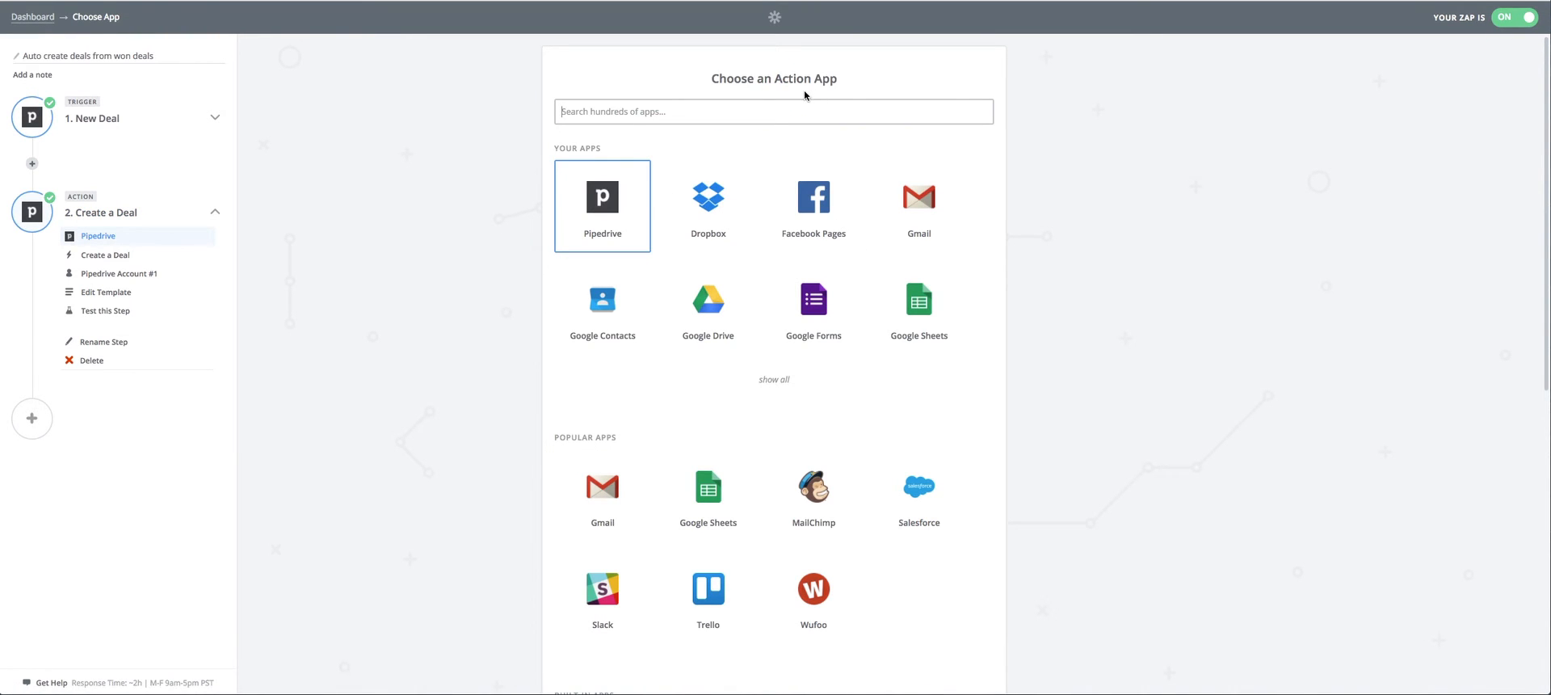
pyautogui.scroll(-10, 863, 200)
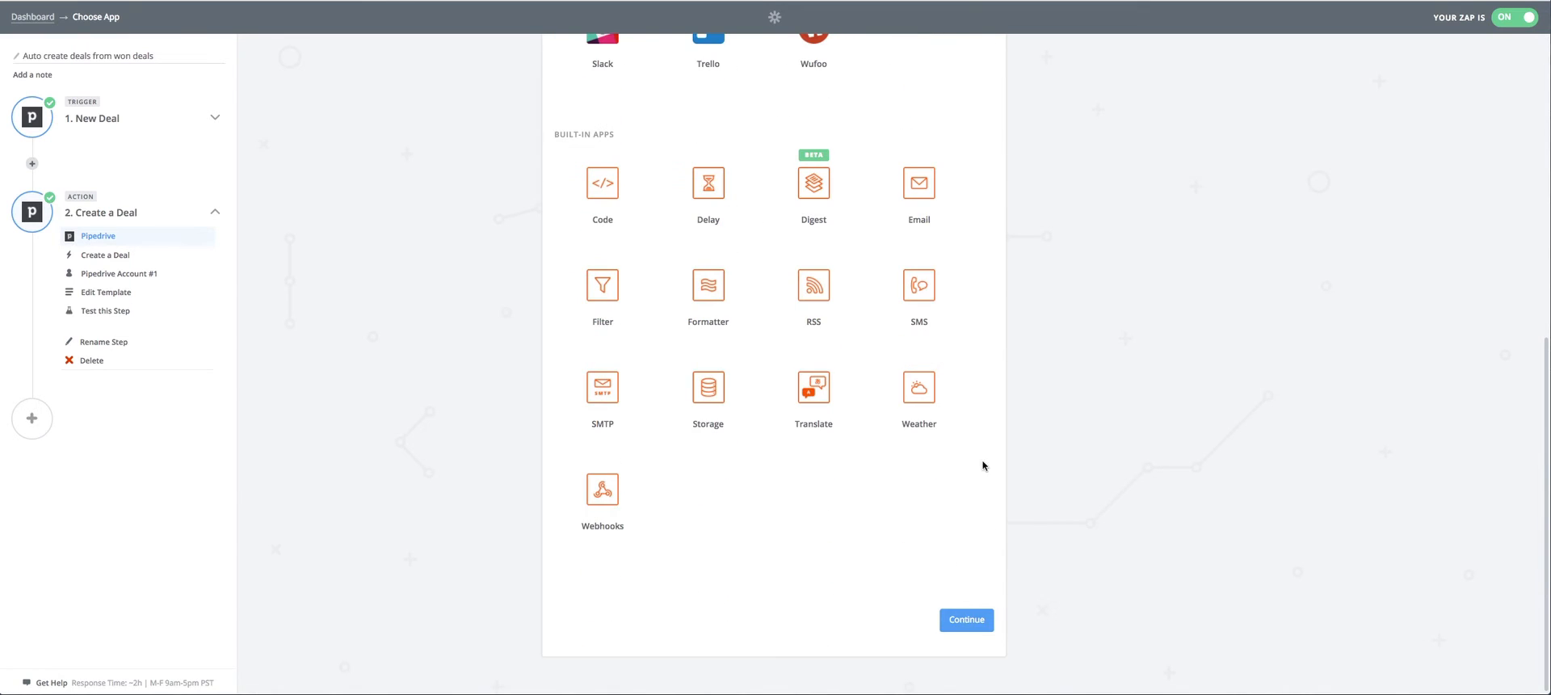
pyautogui.click(977, 622)
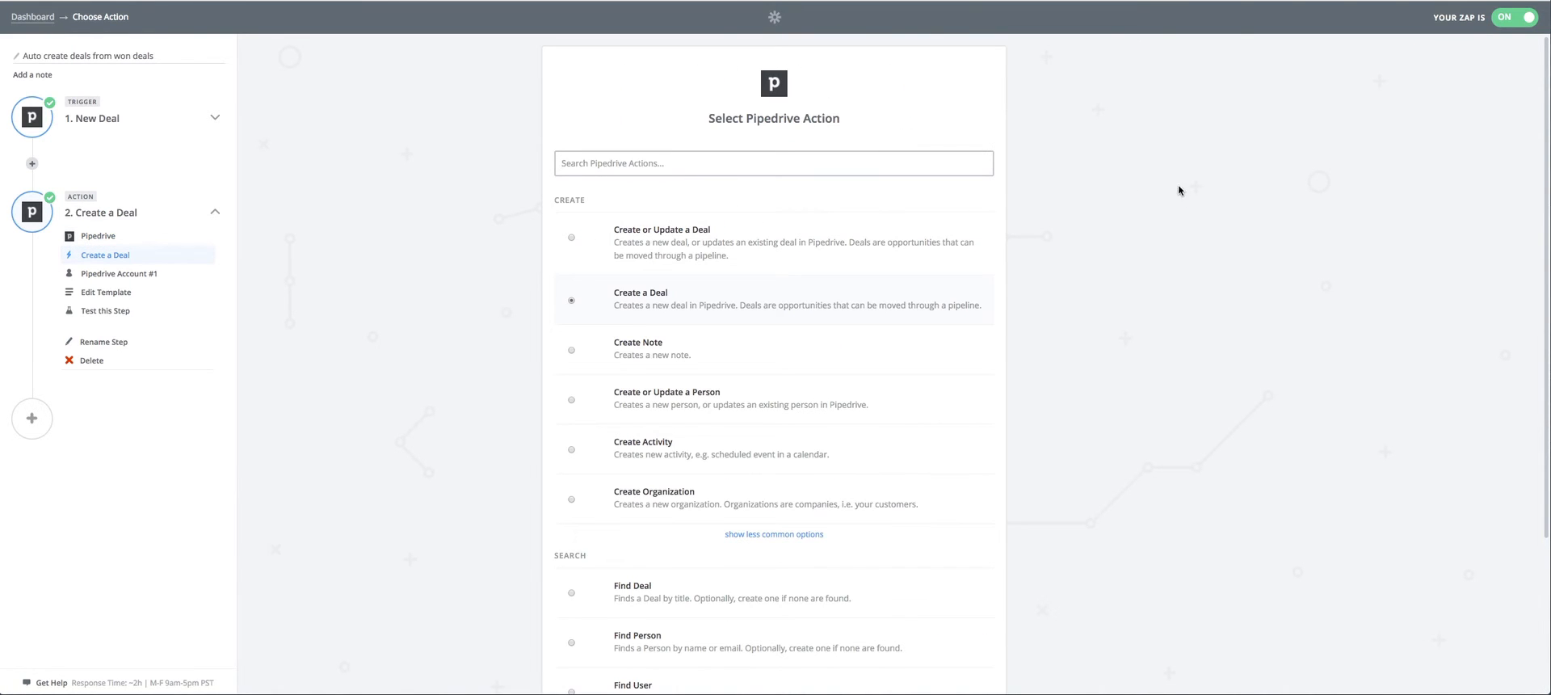
# Keep Create a Deal as the Pipedrive action, test Pipedrive Account #1 and continue to the deal template.
pyautogui.scroll(-2, 1118, 188)
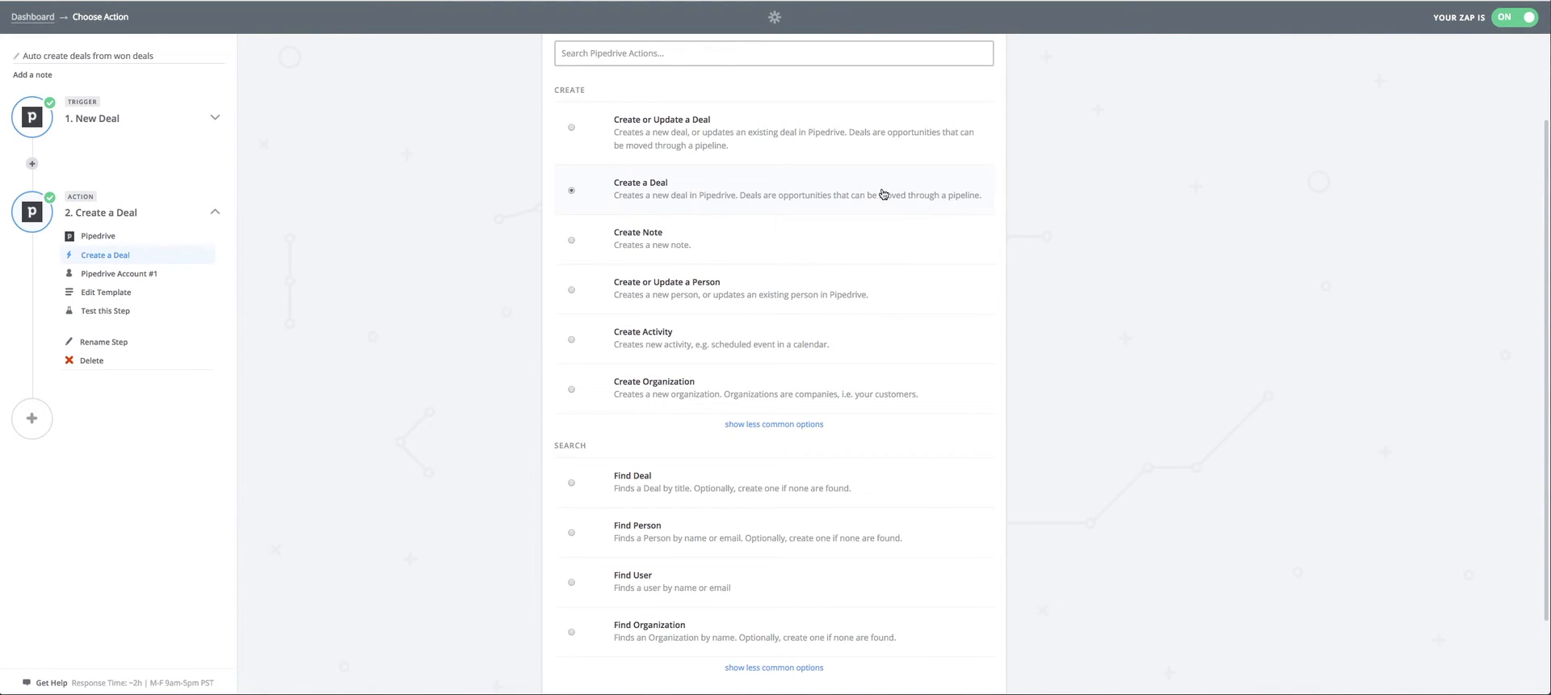
pyautogui.scroll(-2, 735, 179)
pyautogui.click(975, 628)
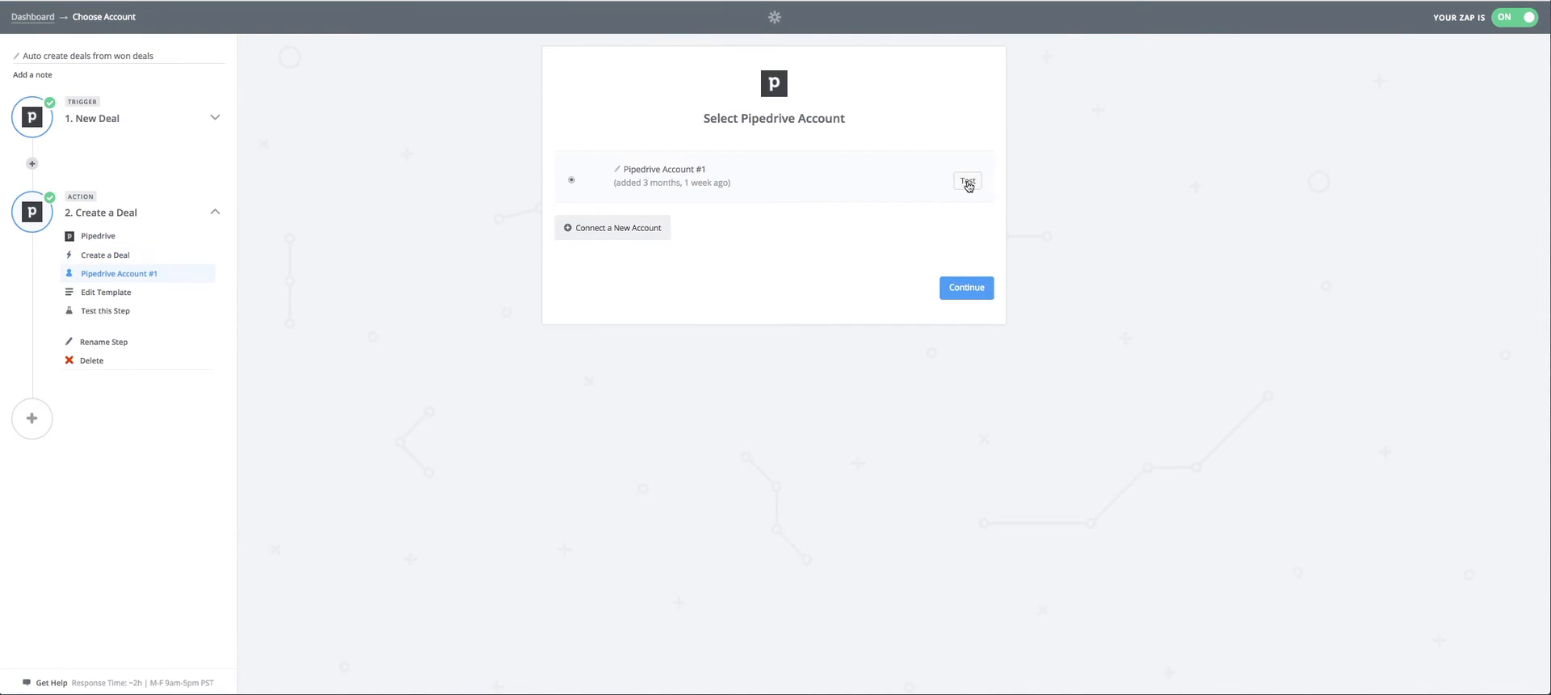
pyautogui.click(967, 182)
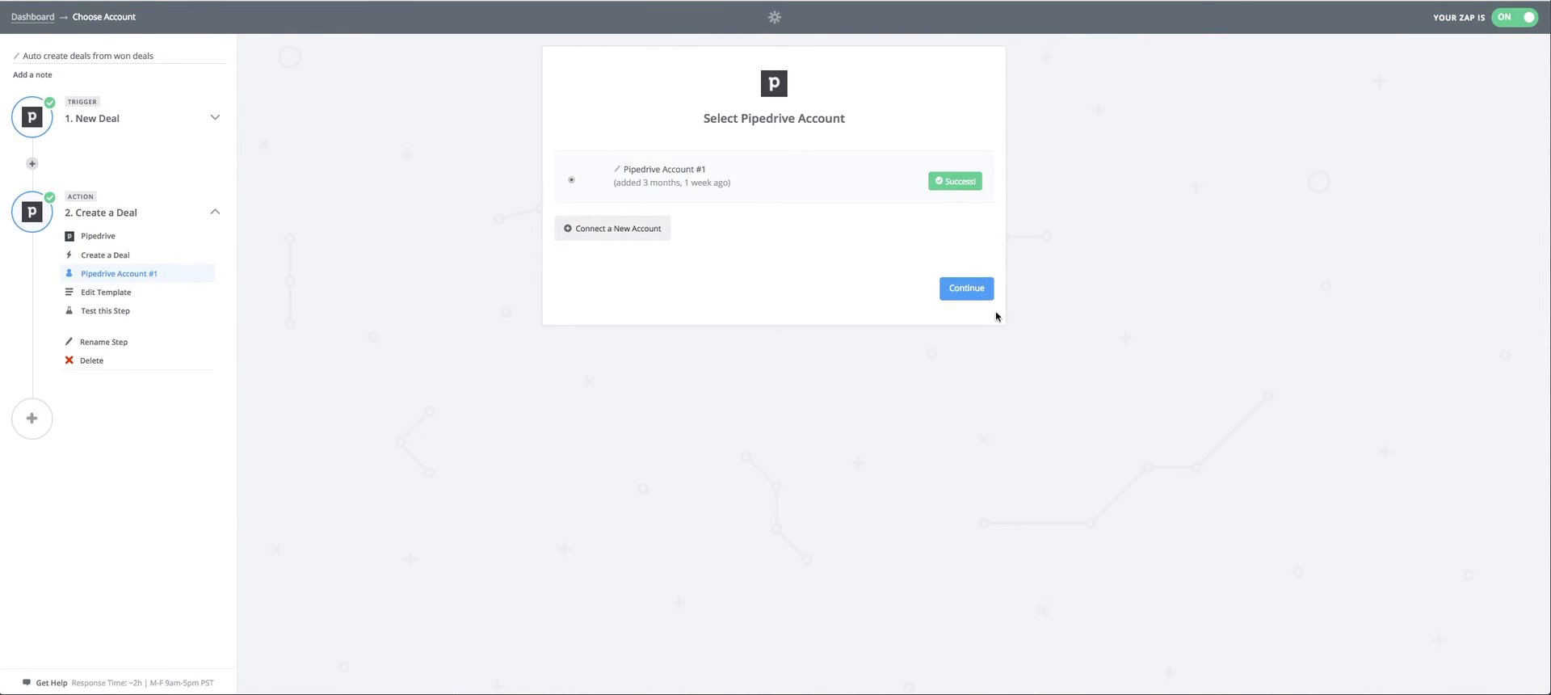
pyautogui.click(976, 294)
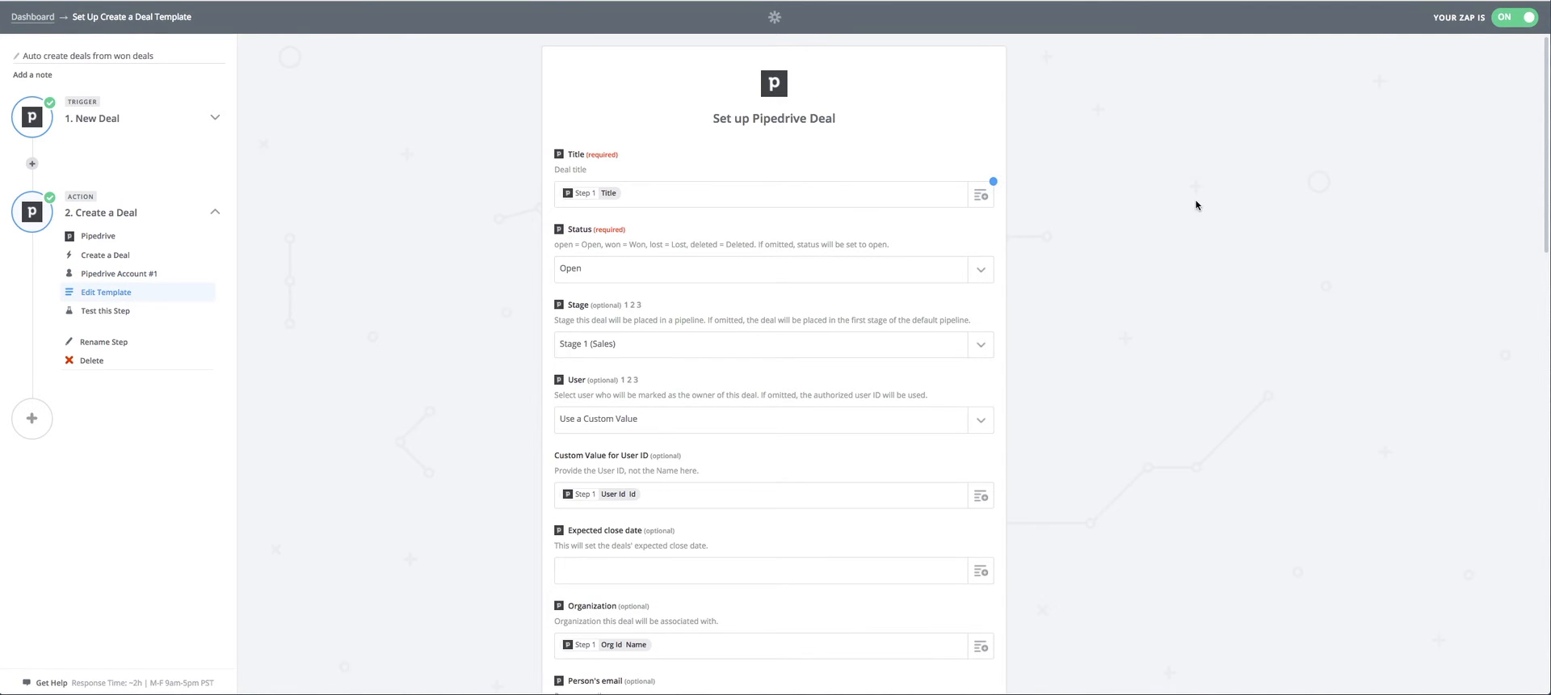
# Look through the fields of the Pipedrive deal template from Title down to Due date.
pyautogui.moveTo(711, 118); pyautogui.dragTo(844, 116)
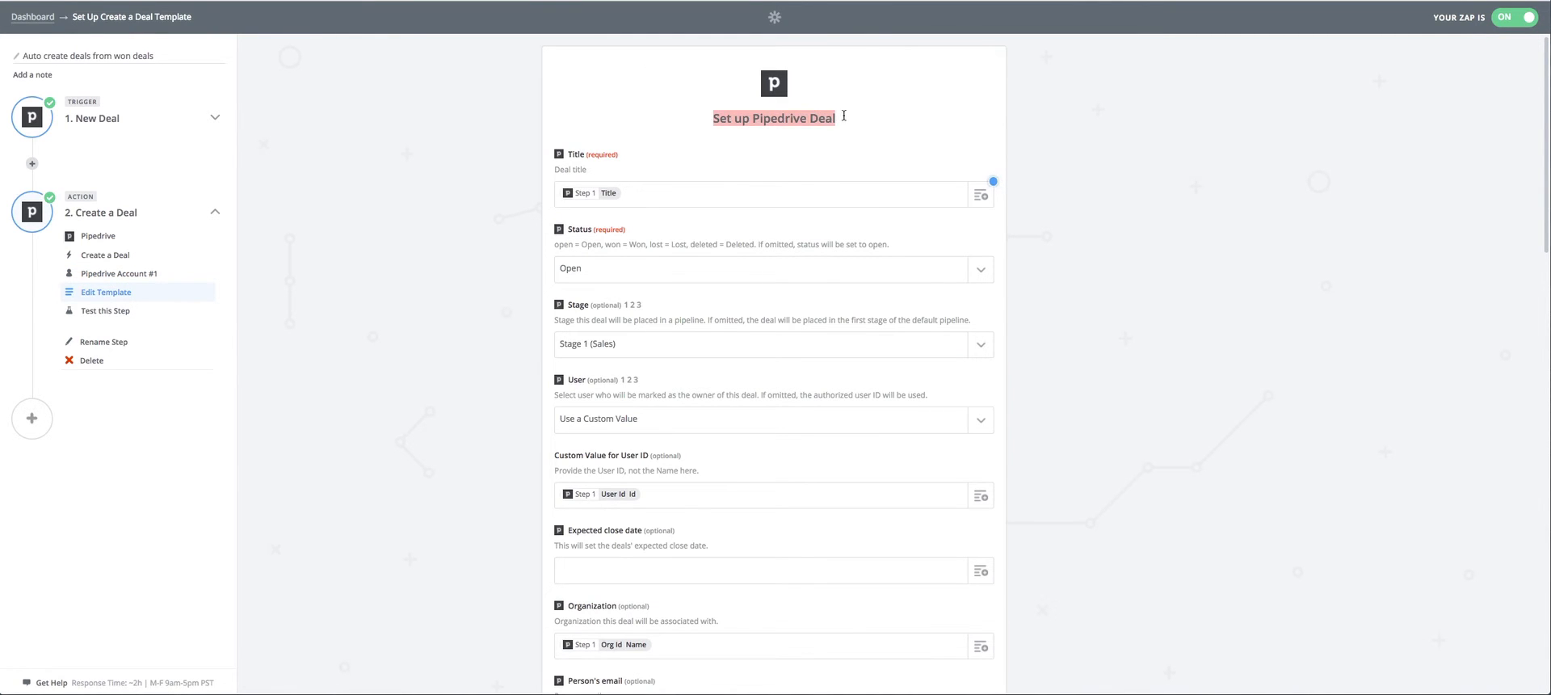
pyautogui.scroll(-6, 1068, 178)
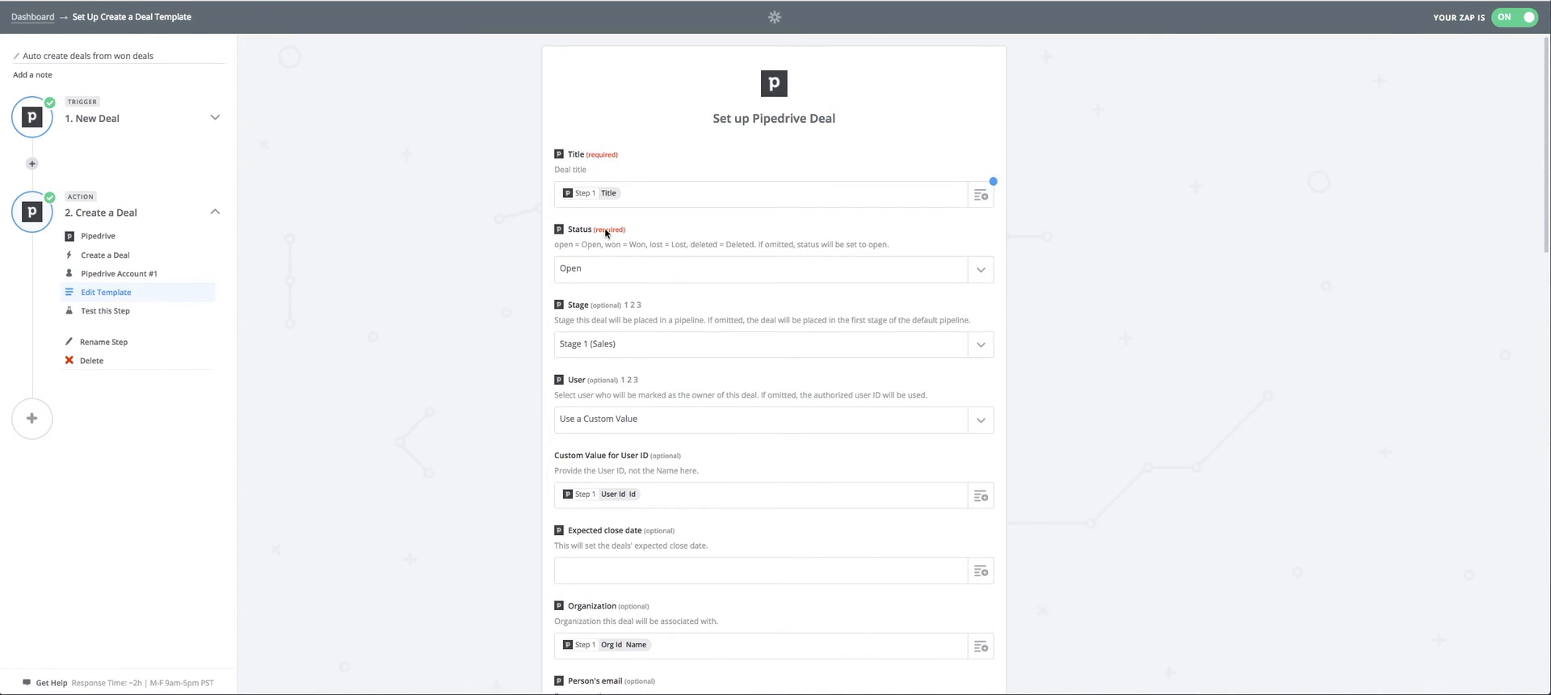
pyautogui.scroll(-5, 694, 276)
pyautogui.scroll(-8, 723, 365)
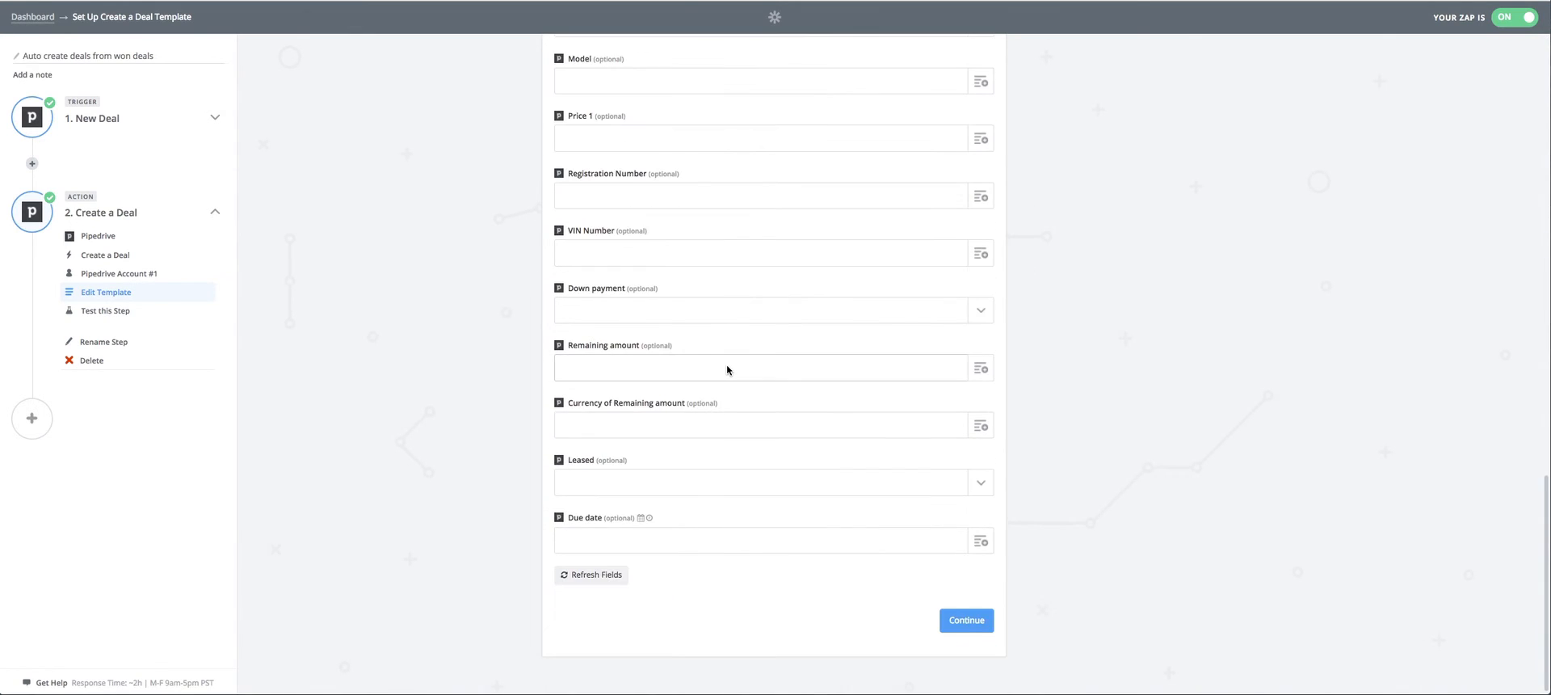
pyautogui.scroll(15, 726, 366)
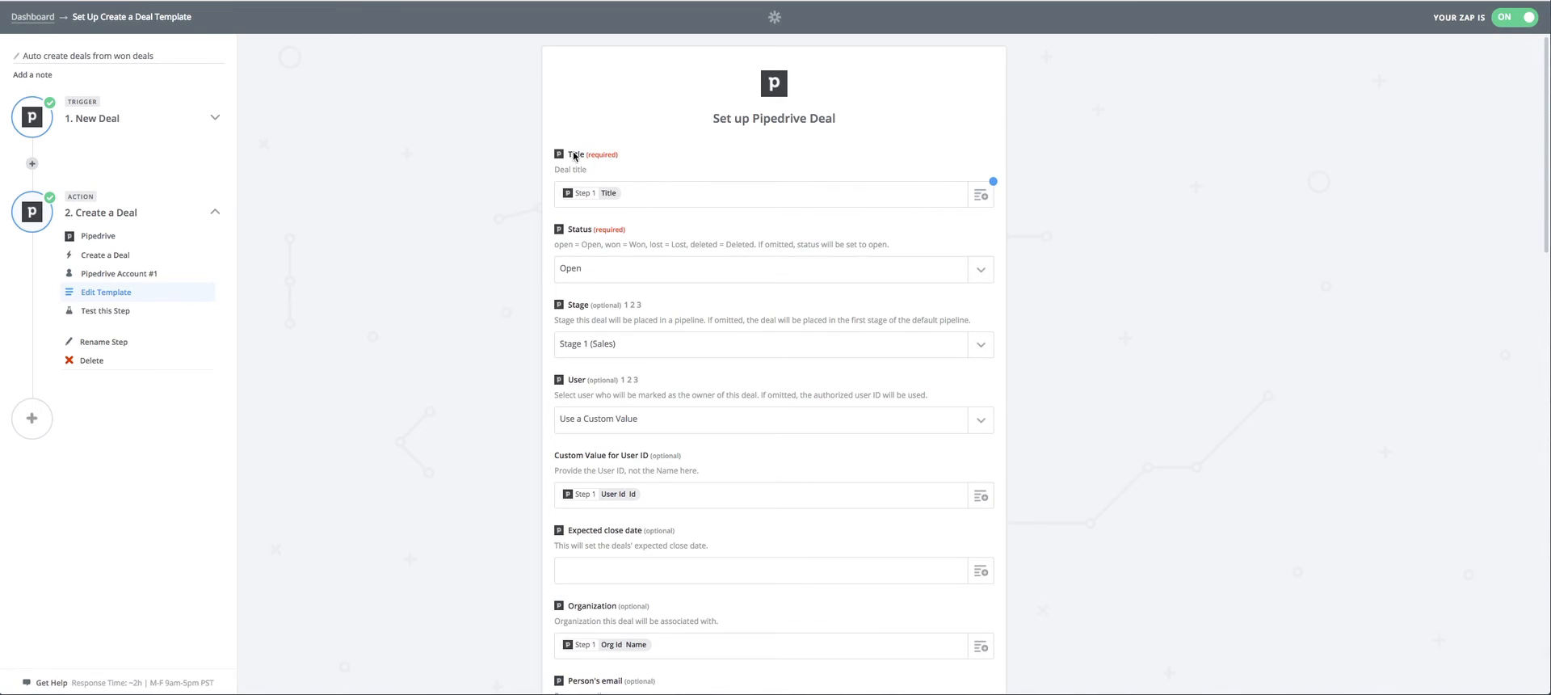
# Replace the template's Title value with the Deal title field from the New Deal trigger.
pyautogui.click(636, 191)
pyautogui.press('BackSpace')
pyautogui.click(981, 195)
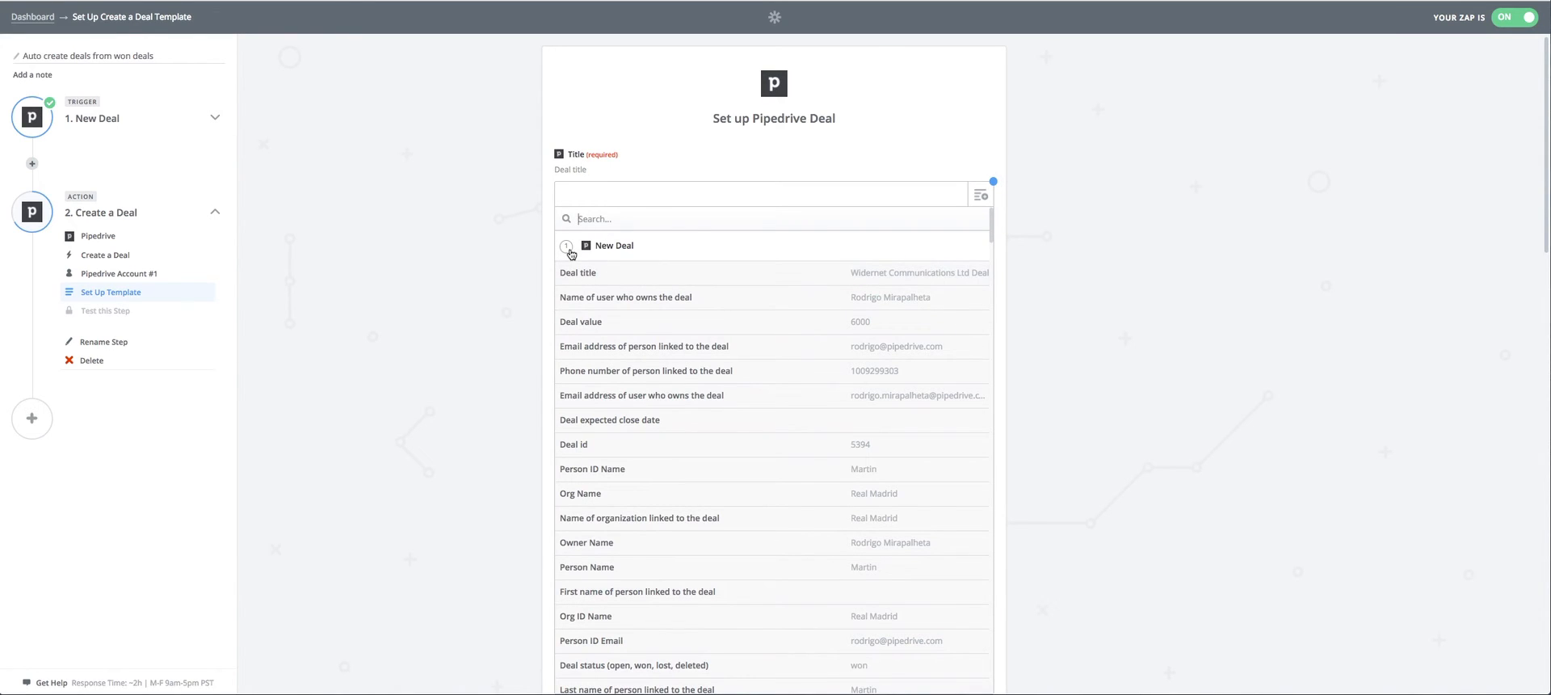
pyautogui.click(910, 278)
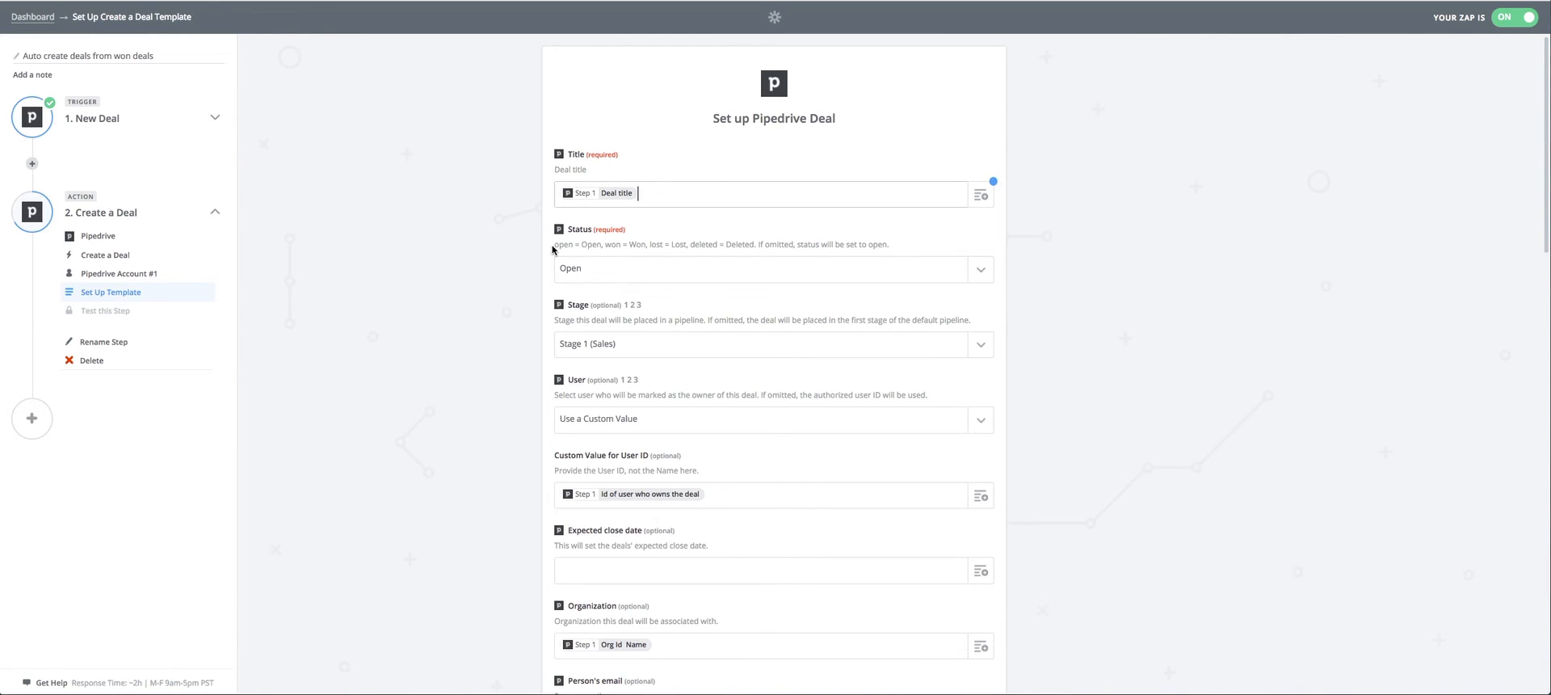
# Examine the options for the new deal's Status and keep Open.
pyautogui.moveTo(552, 249); pyautogui.dragTo(614, 246)
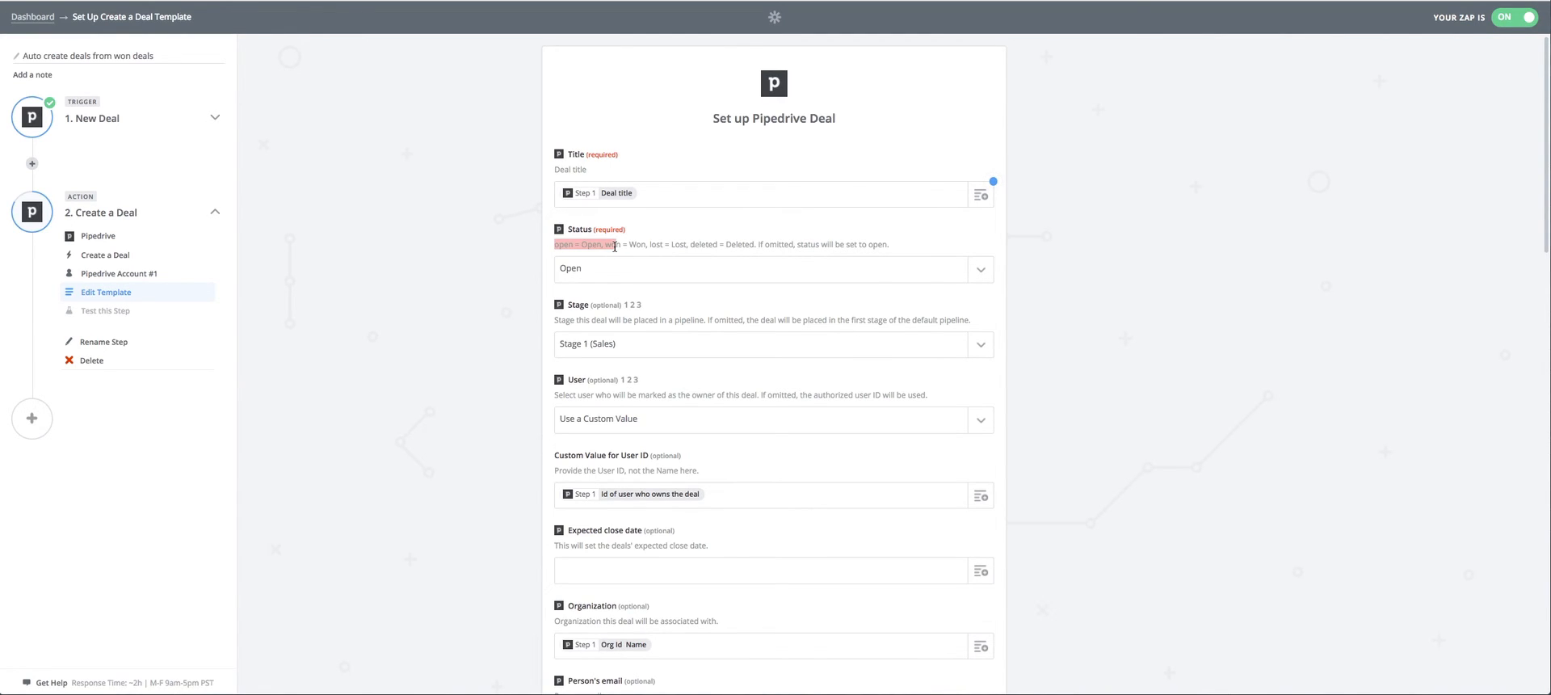
pyautogui.click(974, 271)
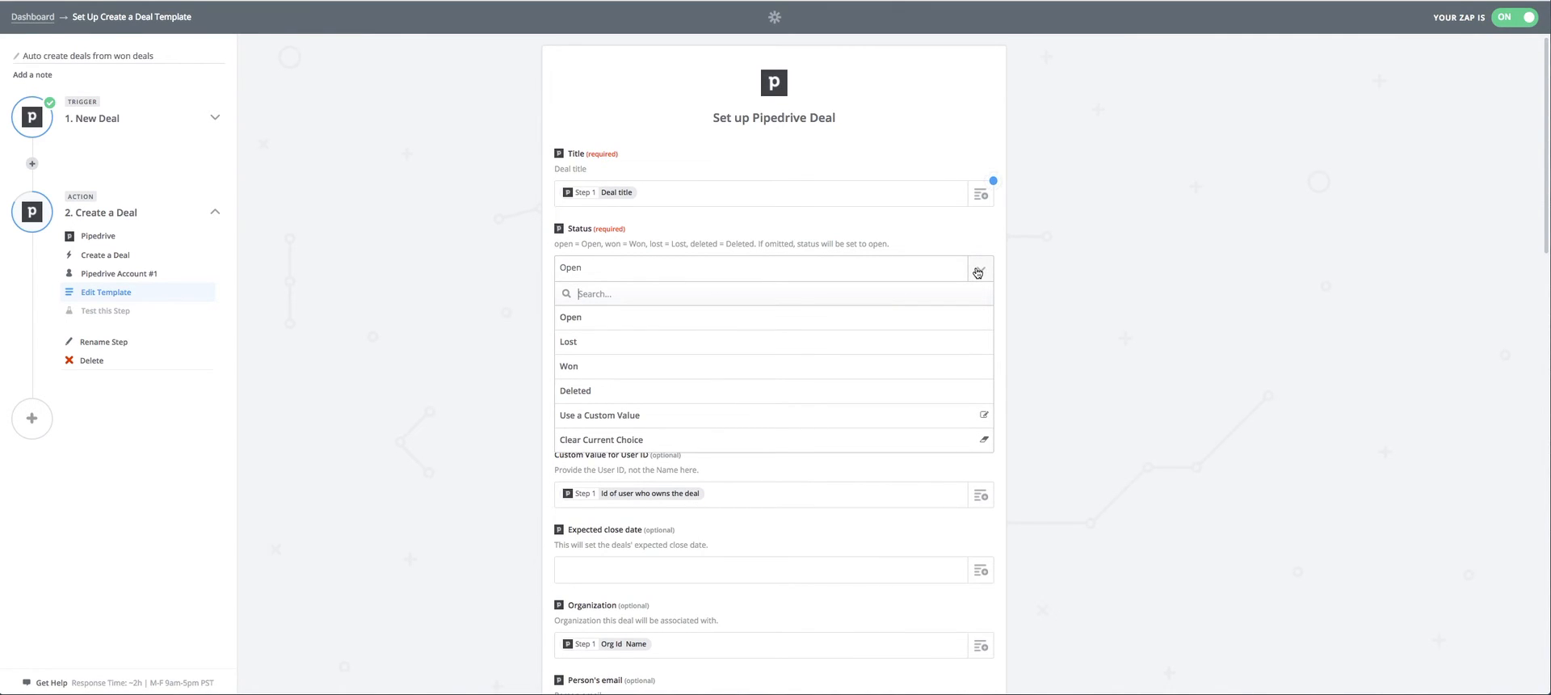
pyautogui.click(977, 272)
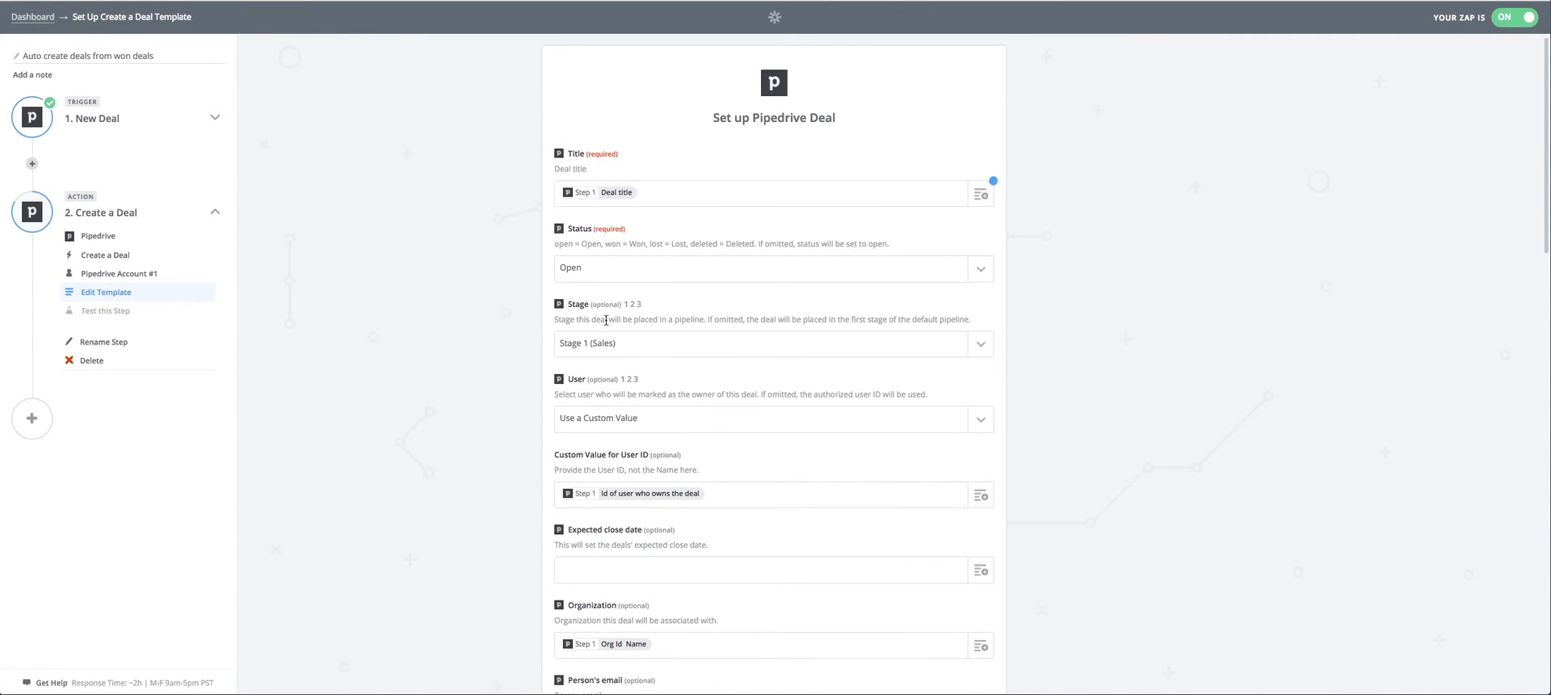
# Set the new deal's Stage to Stage 1 (Sales).
pyautogui.scroll(-1, 647, 268)
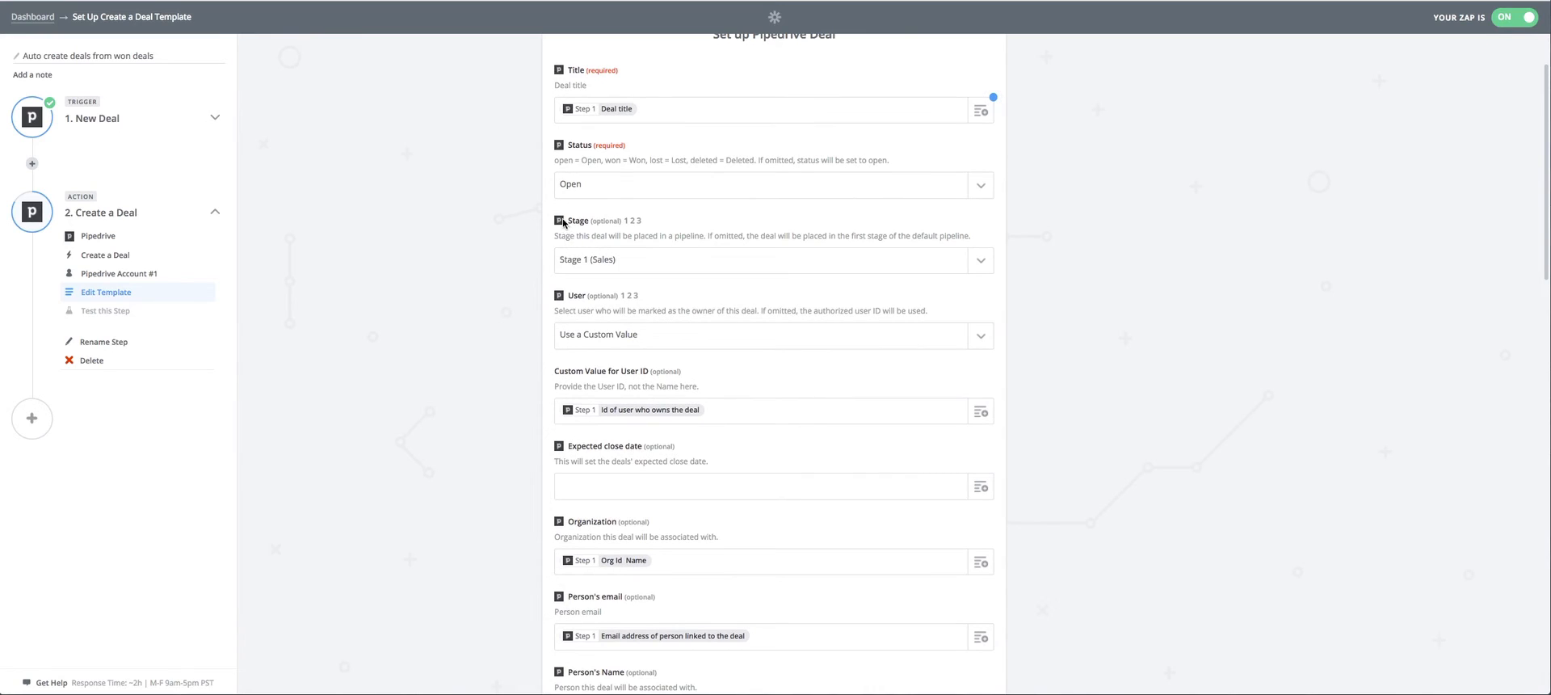
pyautogui.moveTo(655, 224); pyautogui.dragTo(568, 220)
pyautogui.click(676, 228)
pyautogui.click(980, 266)
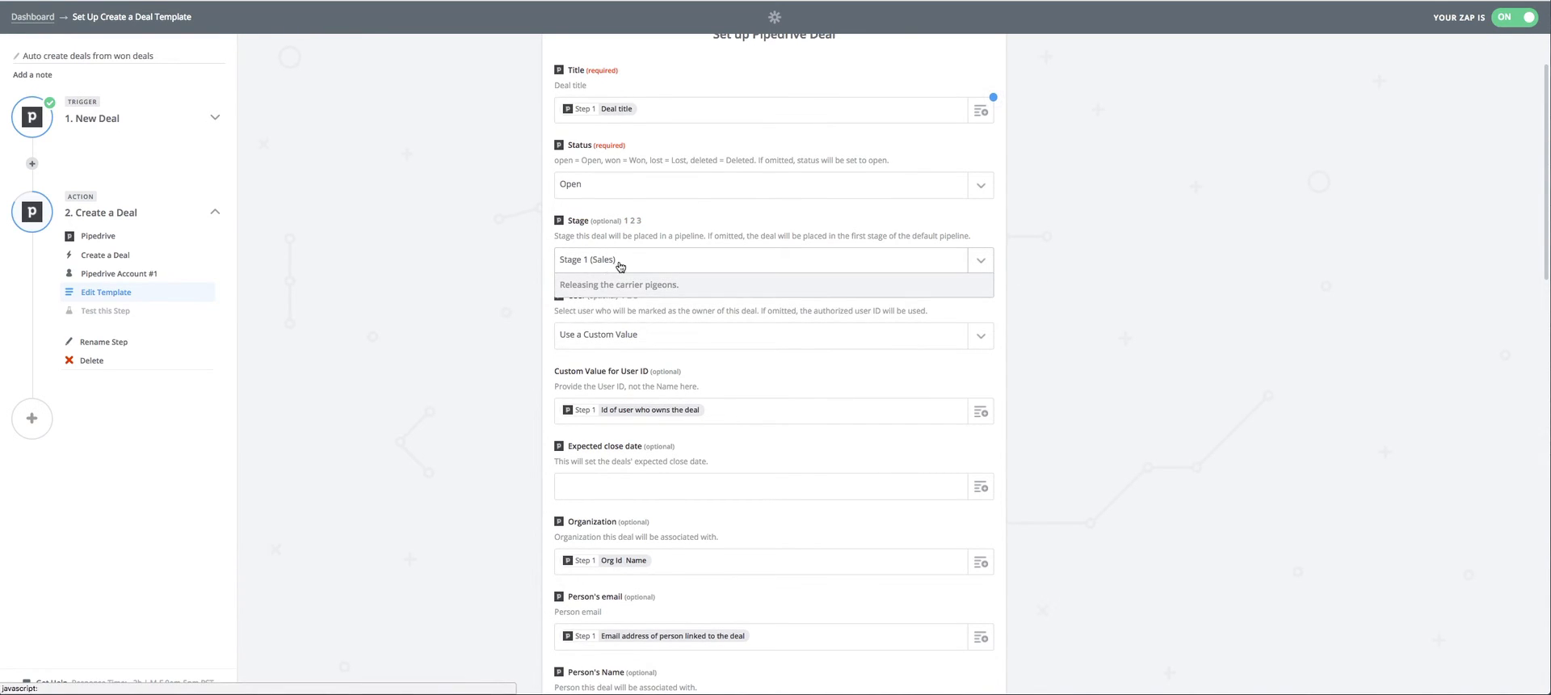
pyautogui.scroll(-5, 638, 364)
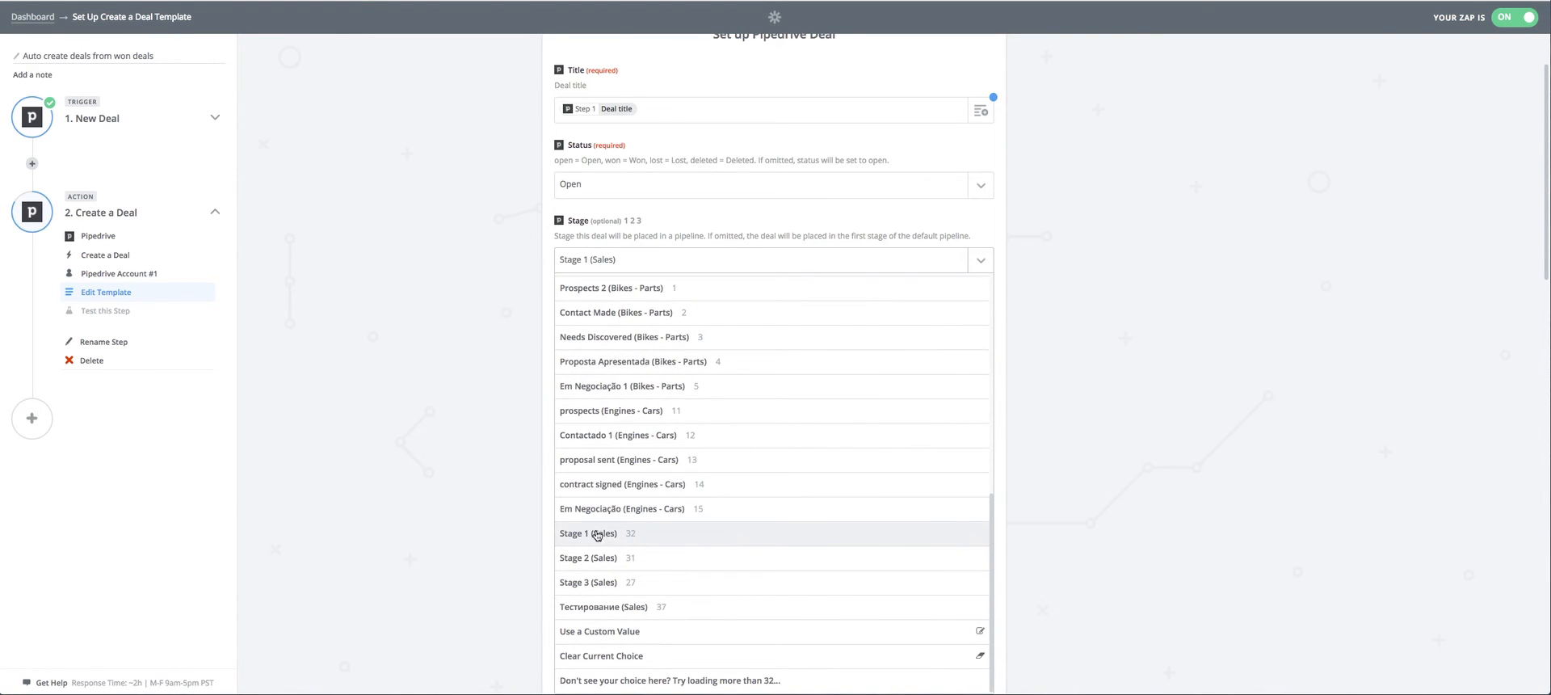
pyautogui.click(584, 535)
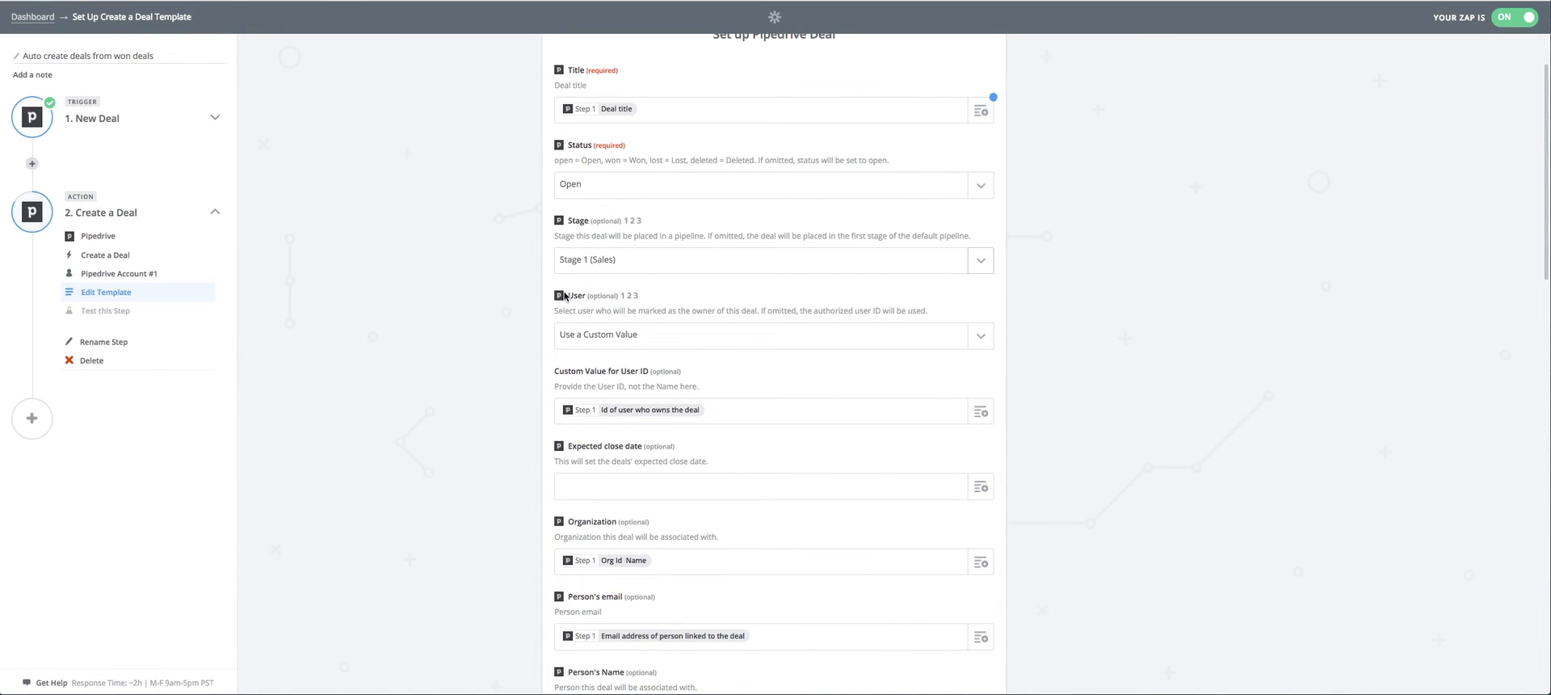
# Review the choices for the new deal's User and close the list without choosing one.
pyautogui.moveTo(567, 296); pyautogui.dragTo(653, 296)
pyautogui.click(652, 298)
pyautogui.click(978, 335)
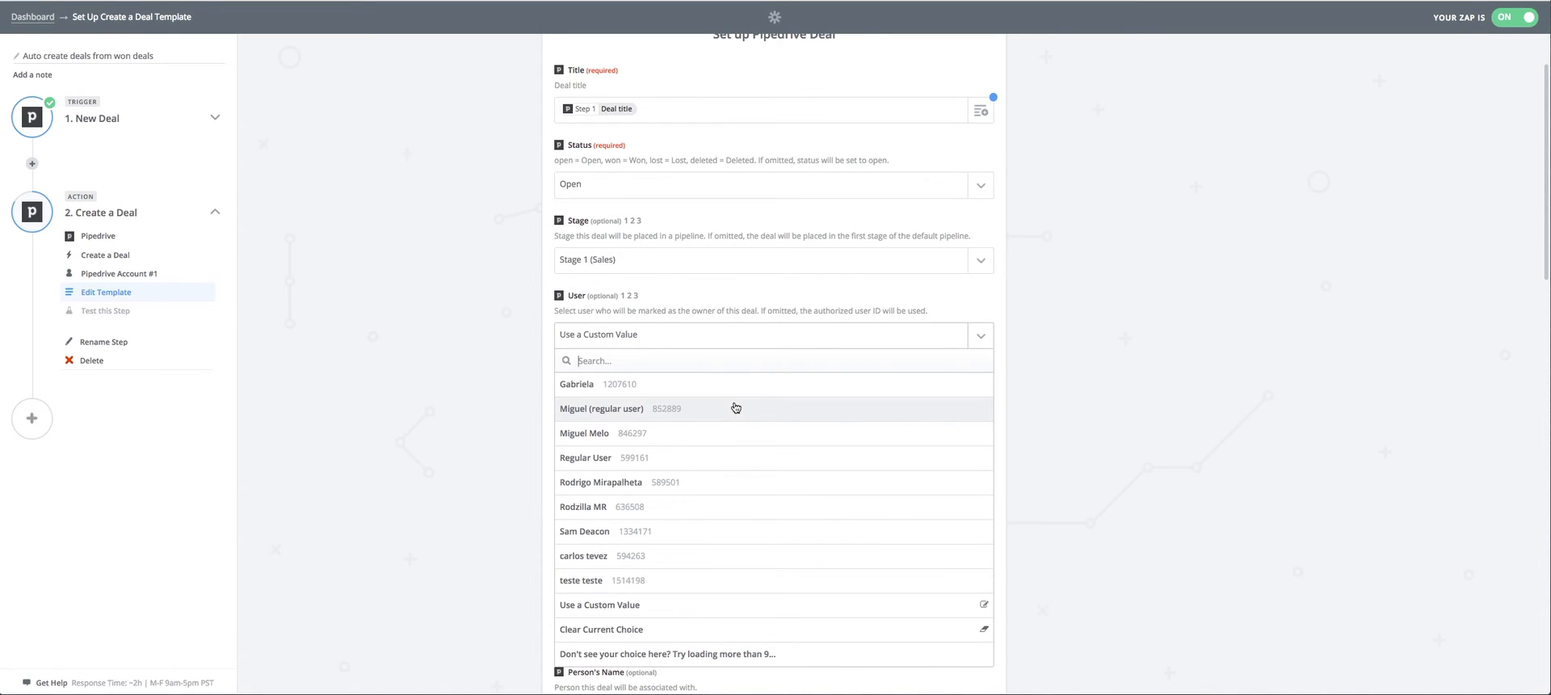
pyautogui.click(1064, 371)
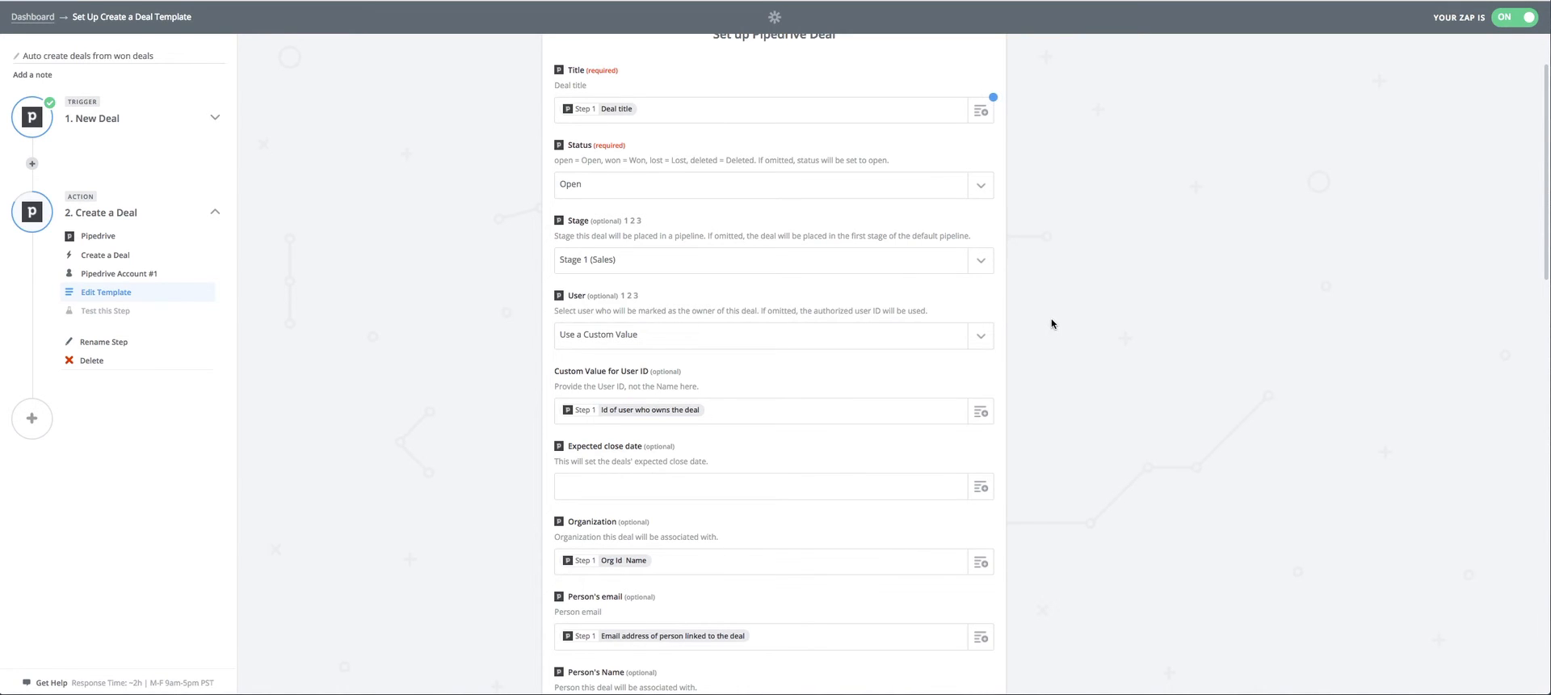
# Set the new deal's User to Use a Custom Value and check the Custom Value for User ID field.
pyautogui.scroll(-1, 1052, 322)
pyautogui.scroll(-1, 1052, 322)
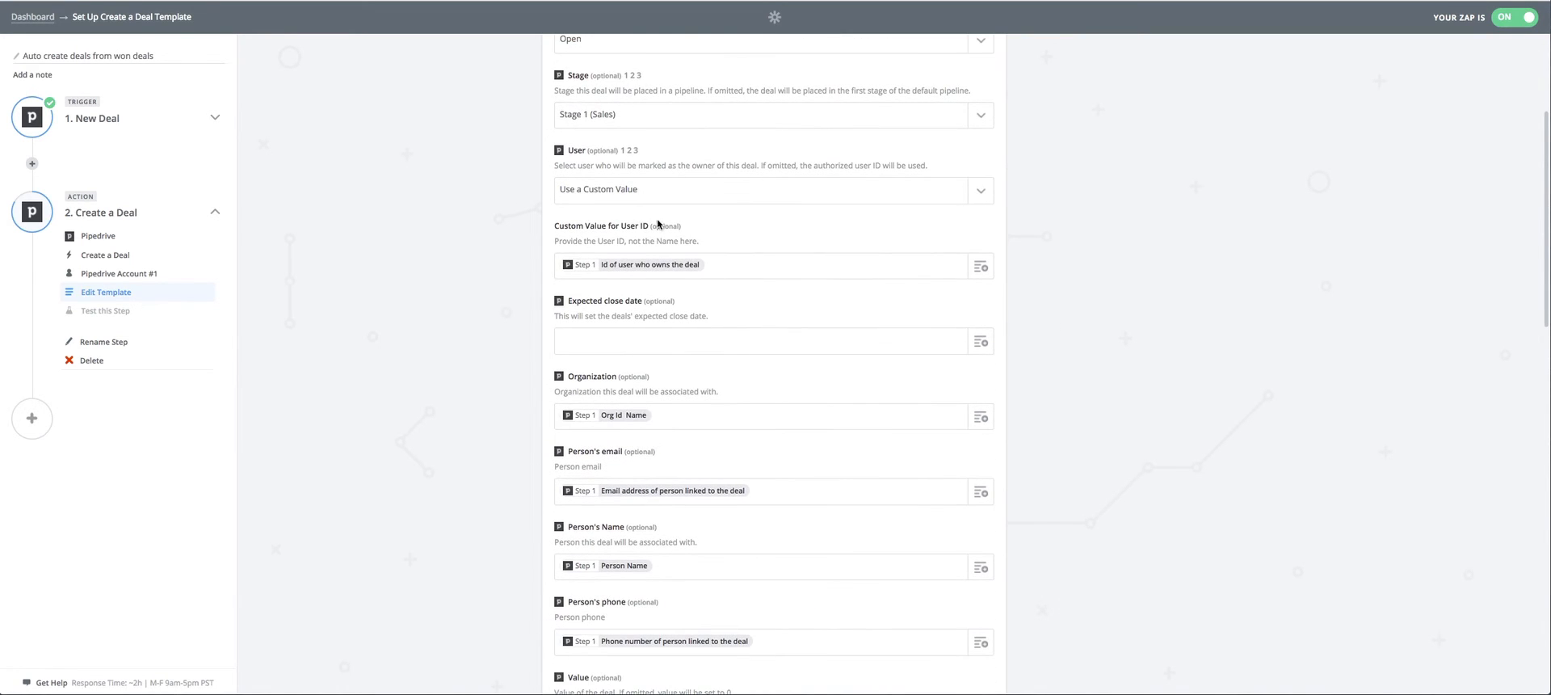
pyautogui.click(985, 192)
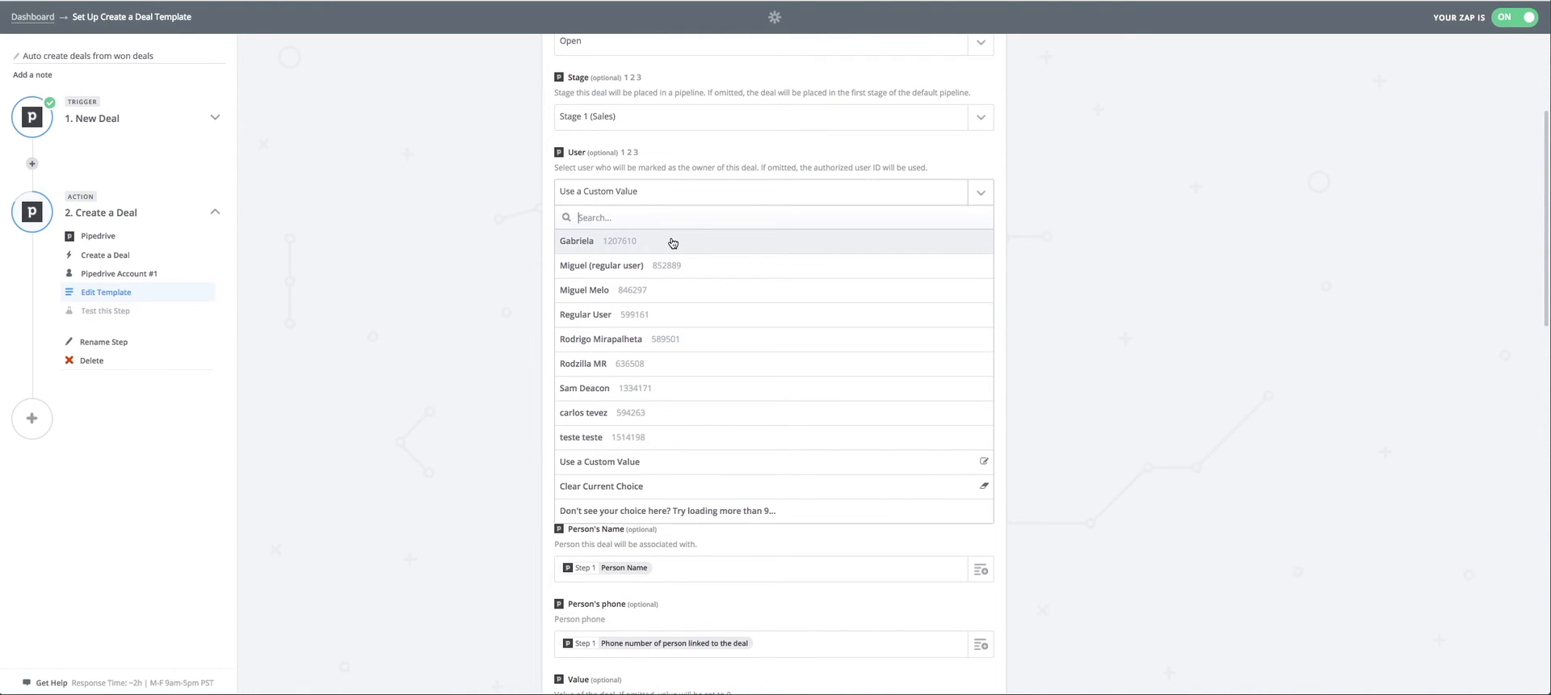
pyautogui.click(613, 467)
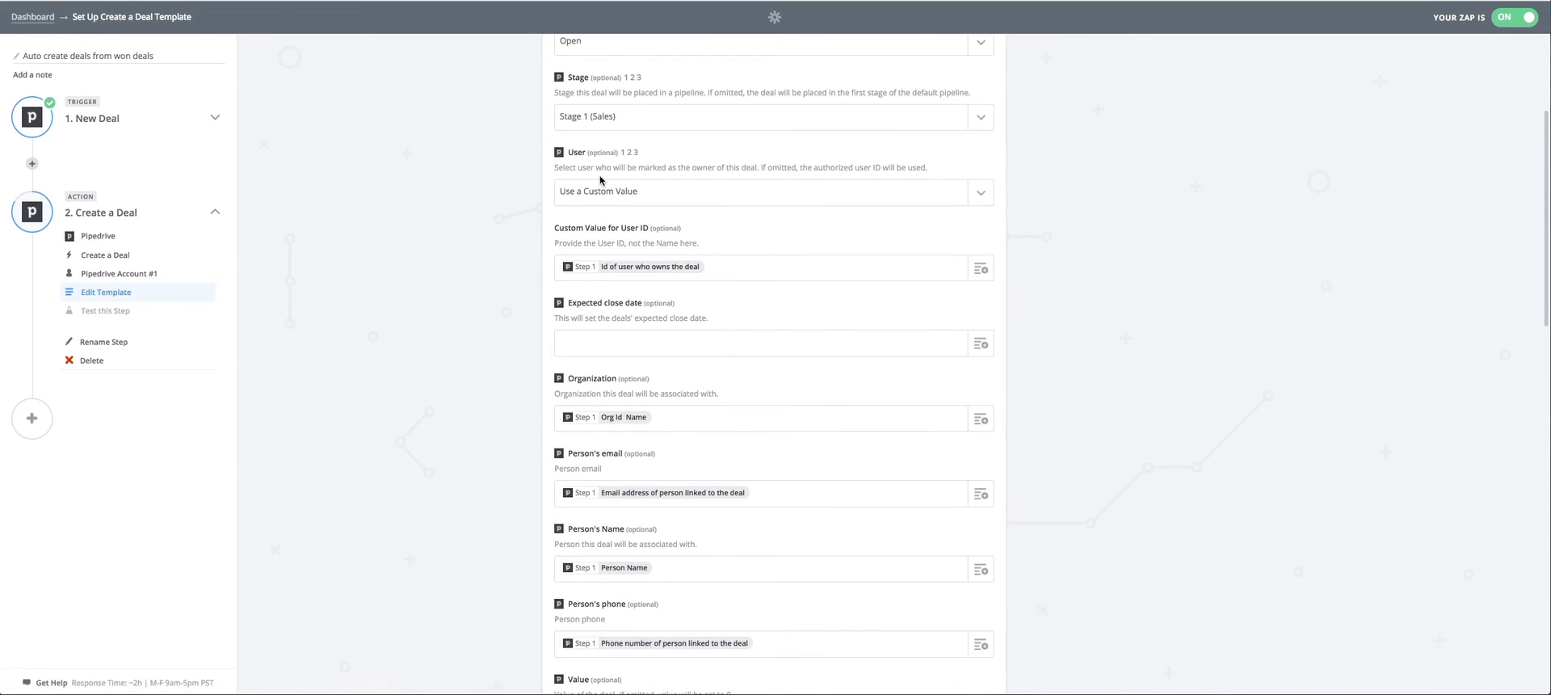
pyautogui.moveTo(554, 236); pyautogui.dragTo(696, 248)
pyautogui.click(558, 236)
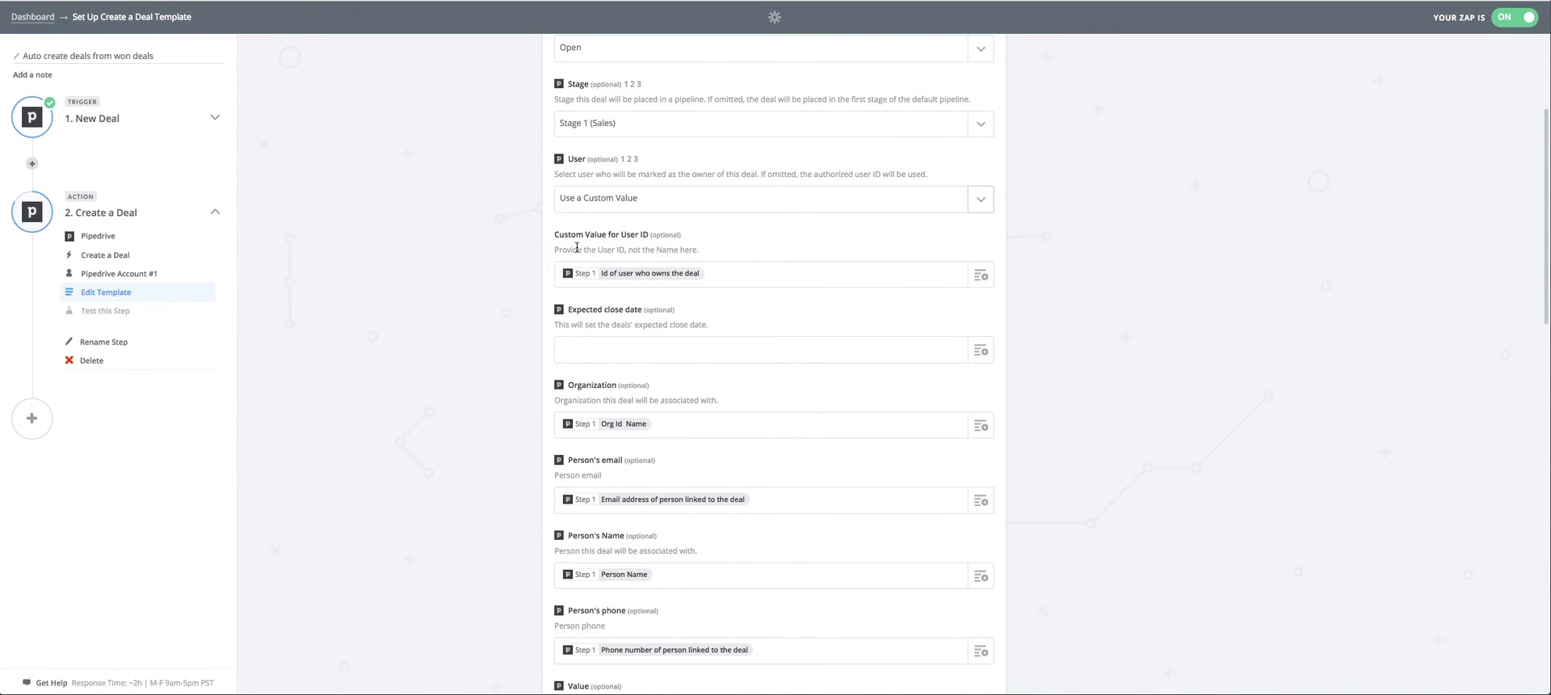
# Map the trigger's Deal expected close date into the new deal's Expected close date field.
pyautogui.click(630, 275)
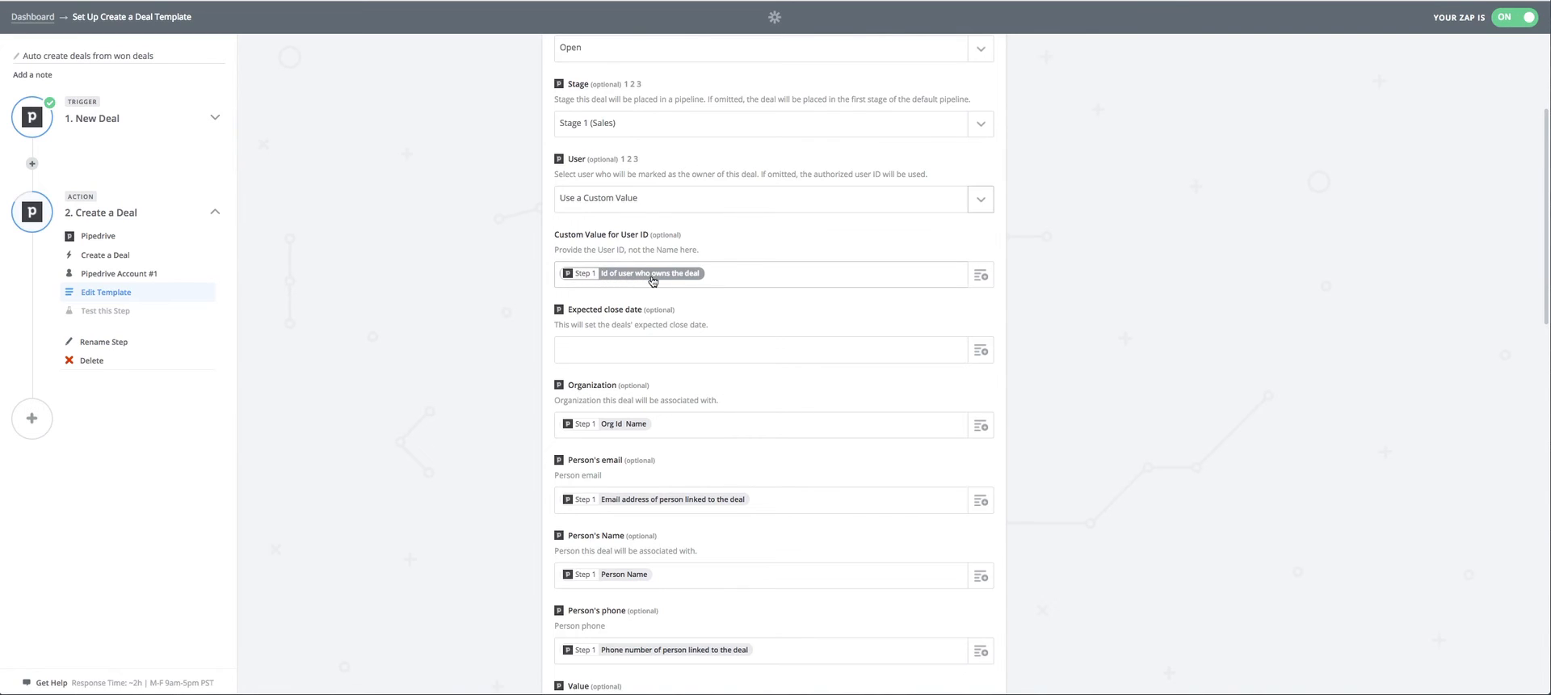
pyautogui.click(745, 275)
pyautogui.click(982, 351)
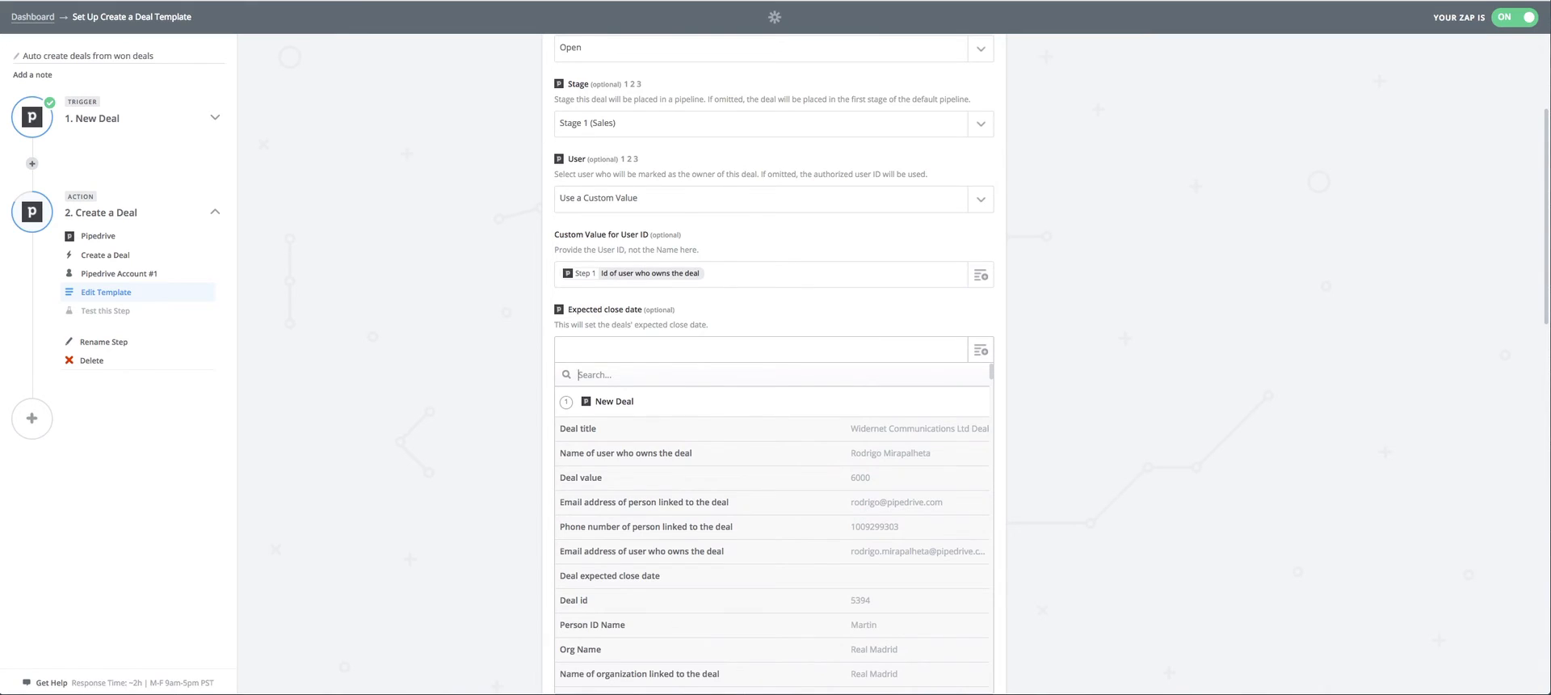
pyautogui.write('expe')
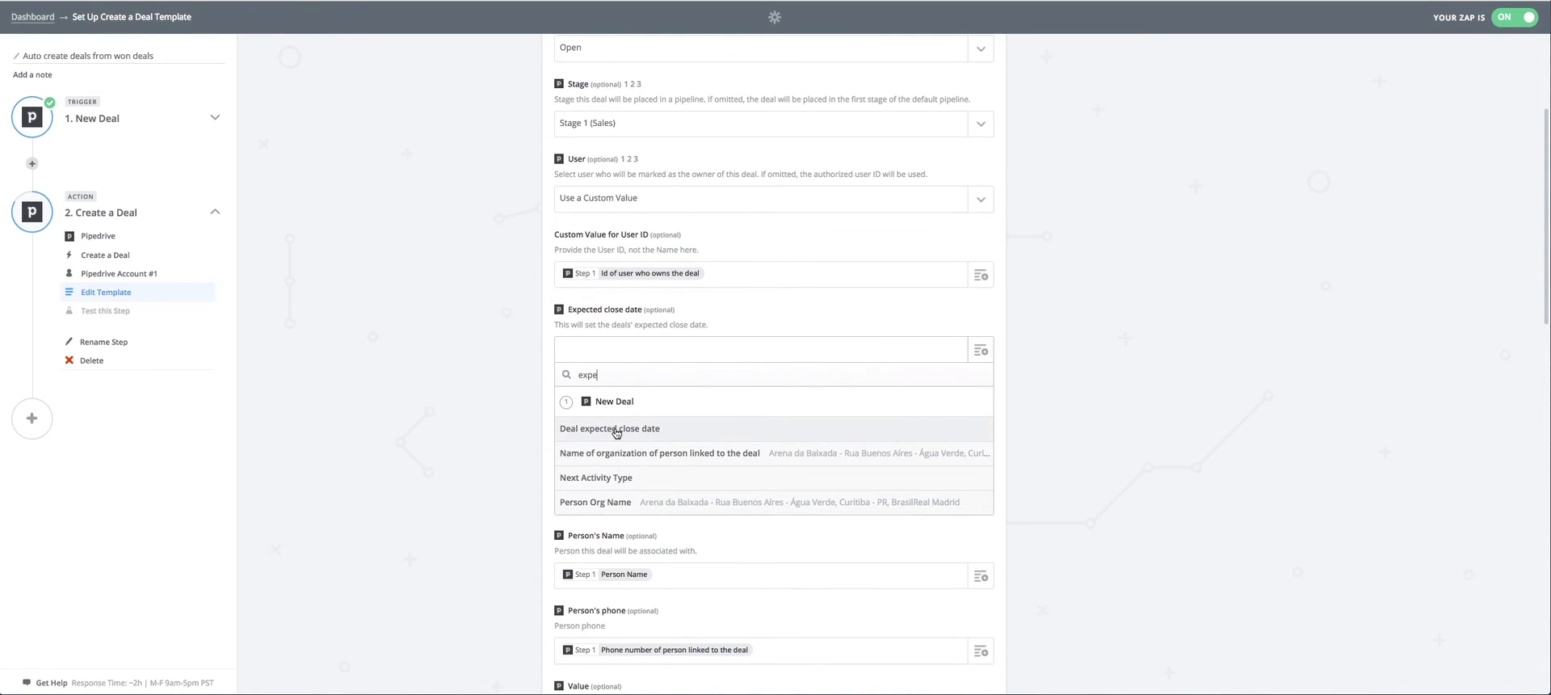
pyautogui.click(607, 430)
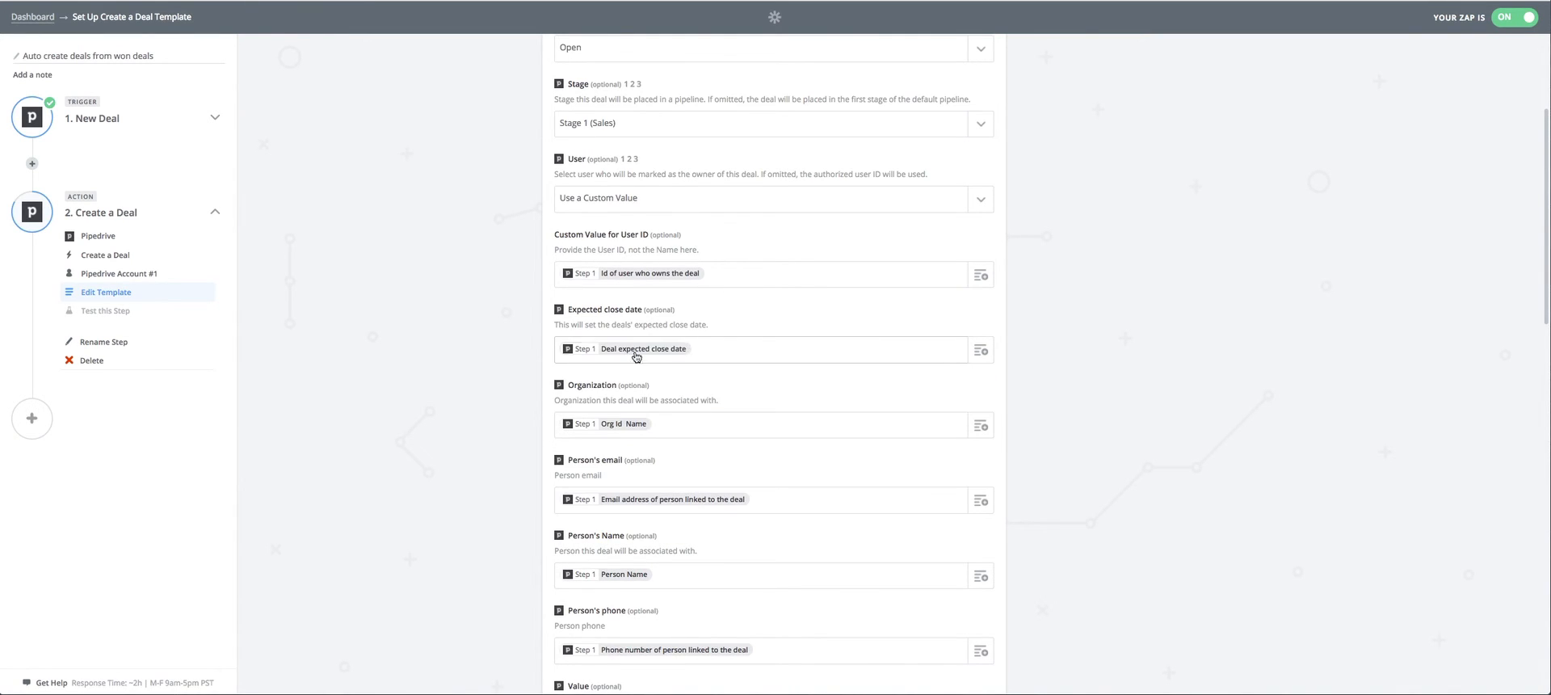
# Review the organization, person and value mappings, and look through the Currency choices without selecting one.
pyautogui.scroll(-2, 703, 416)
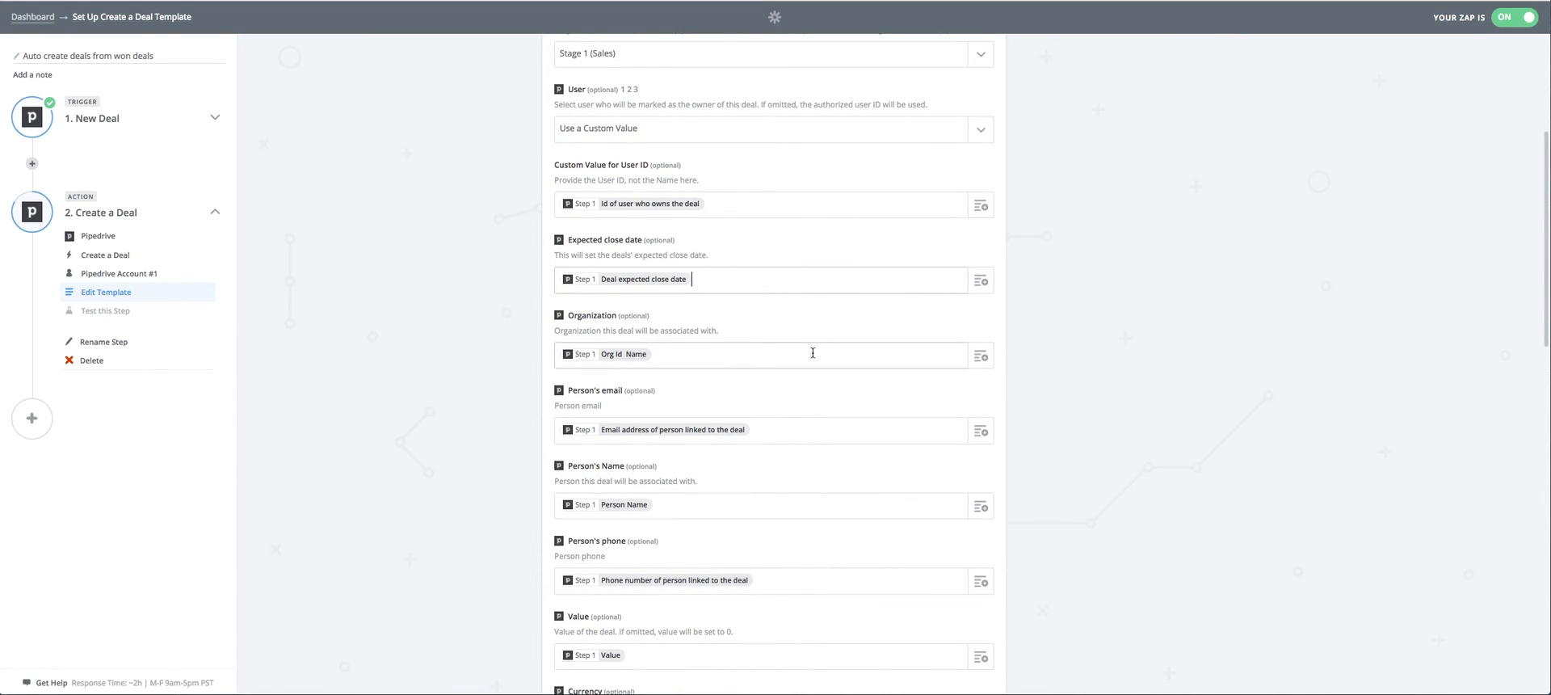
pyautogui.scroll(-2, 616, 372)
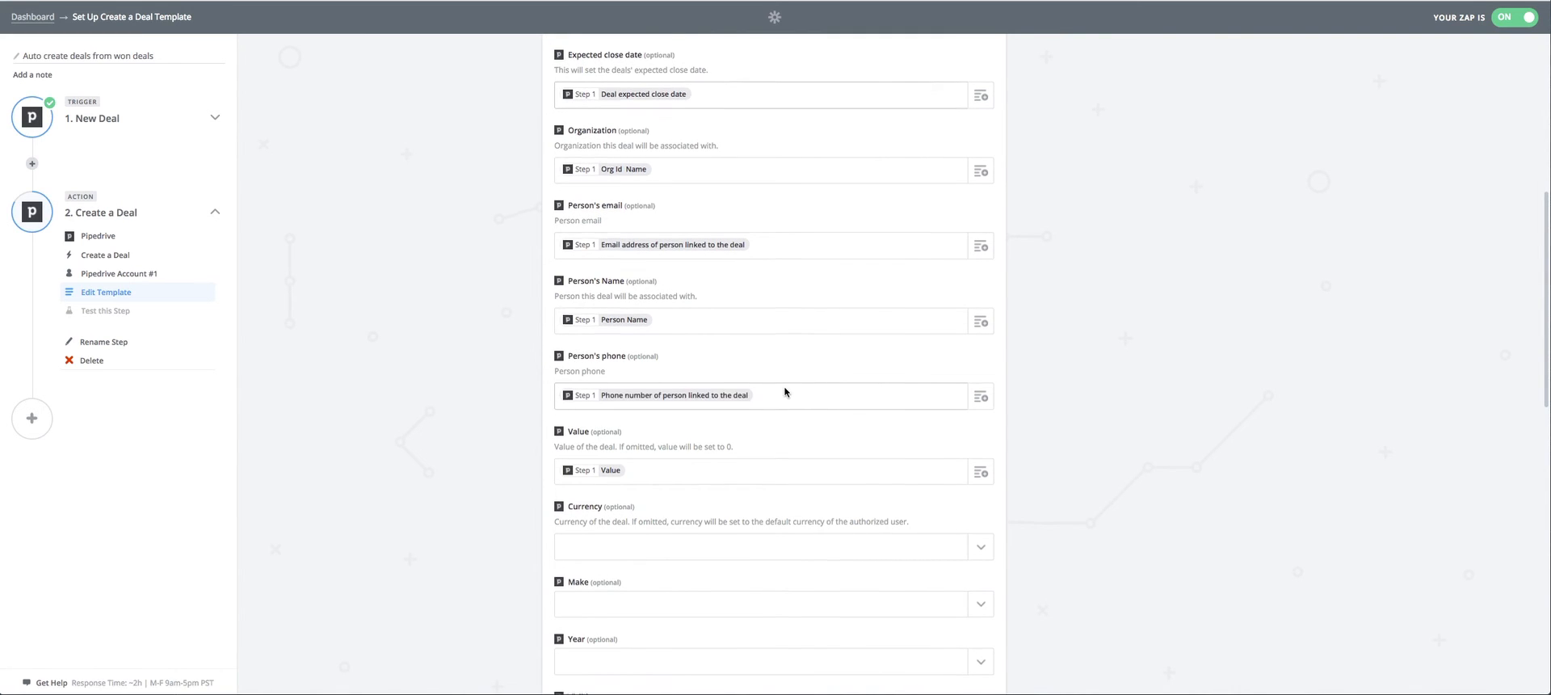
pyautogui.scroll(-3, 665, 376)
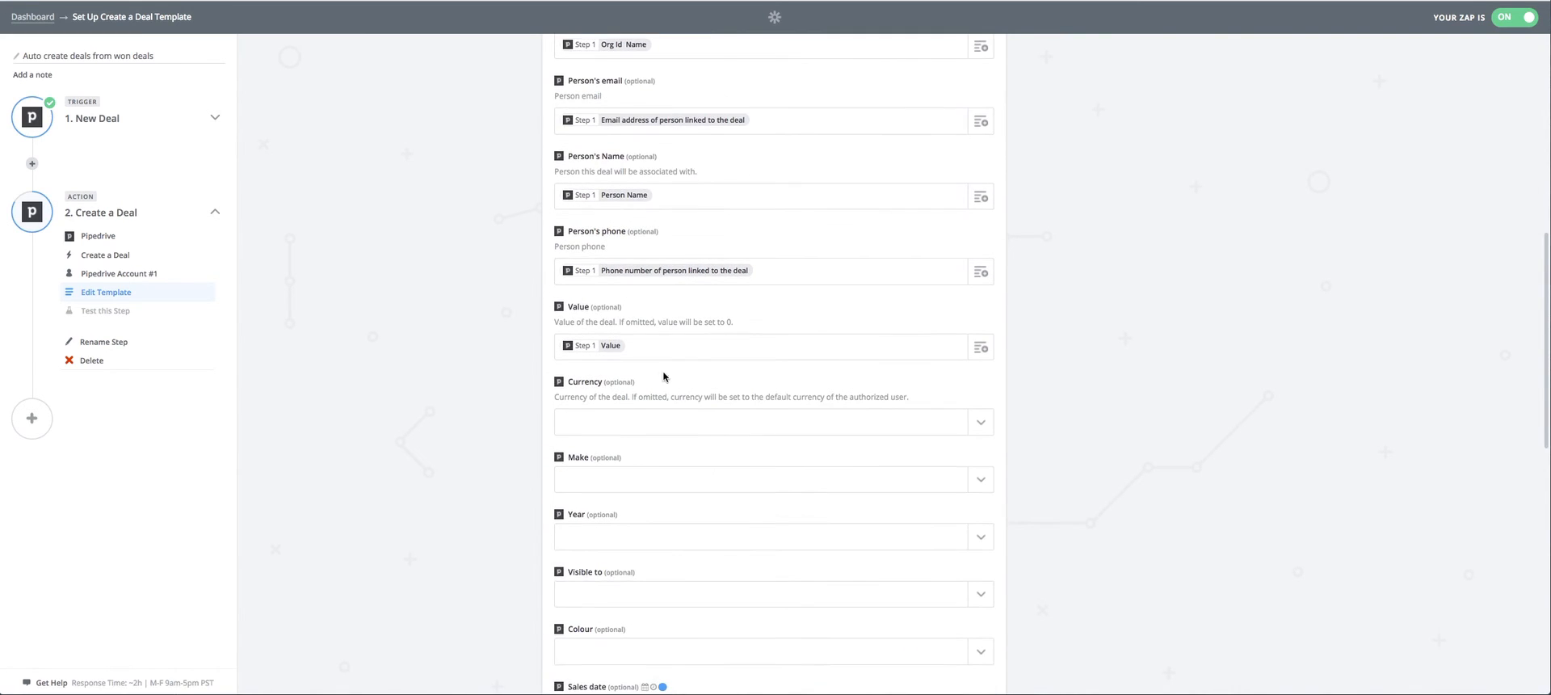
pyautogui.click(979, 422)
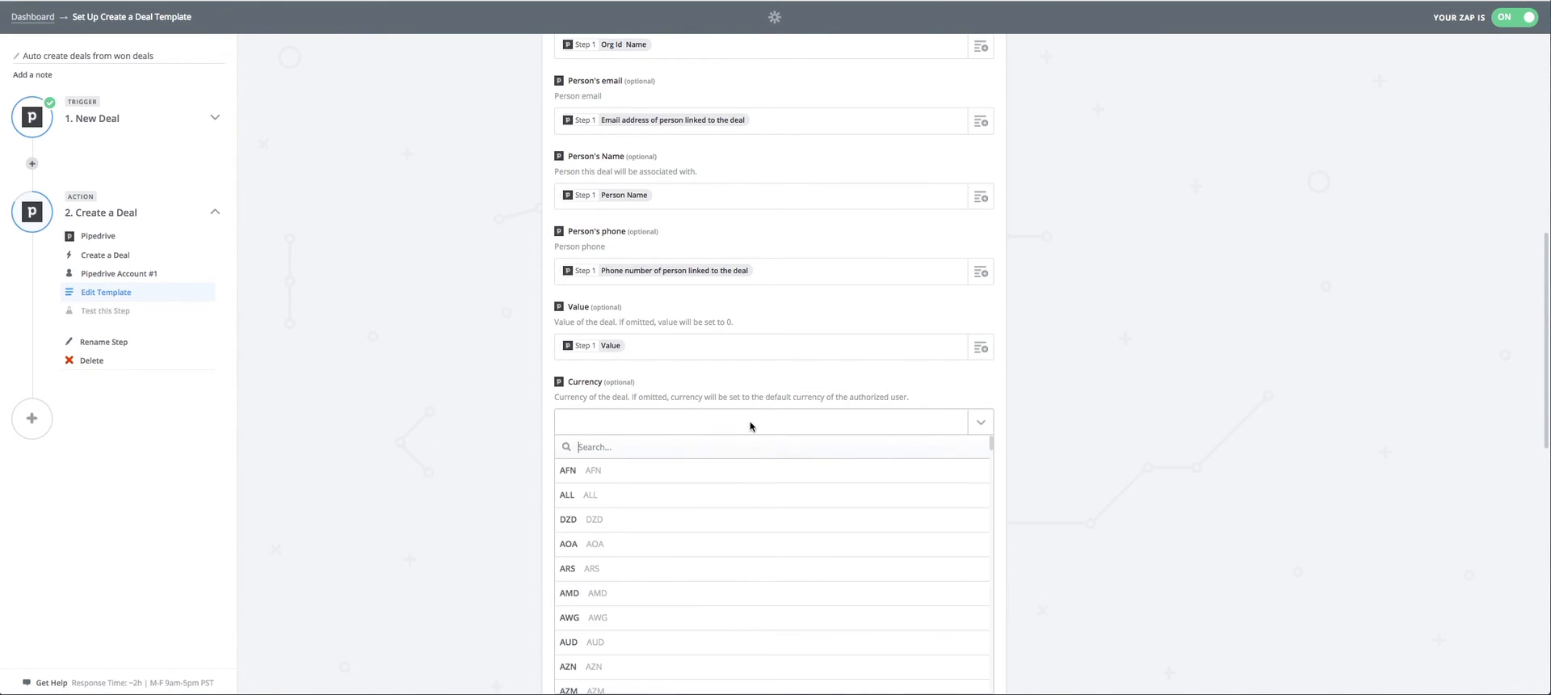
pyautogui.scroll(-2, 684, 490)
pyautogui.scroll(-5, 684, 490)
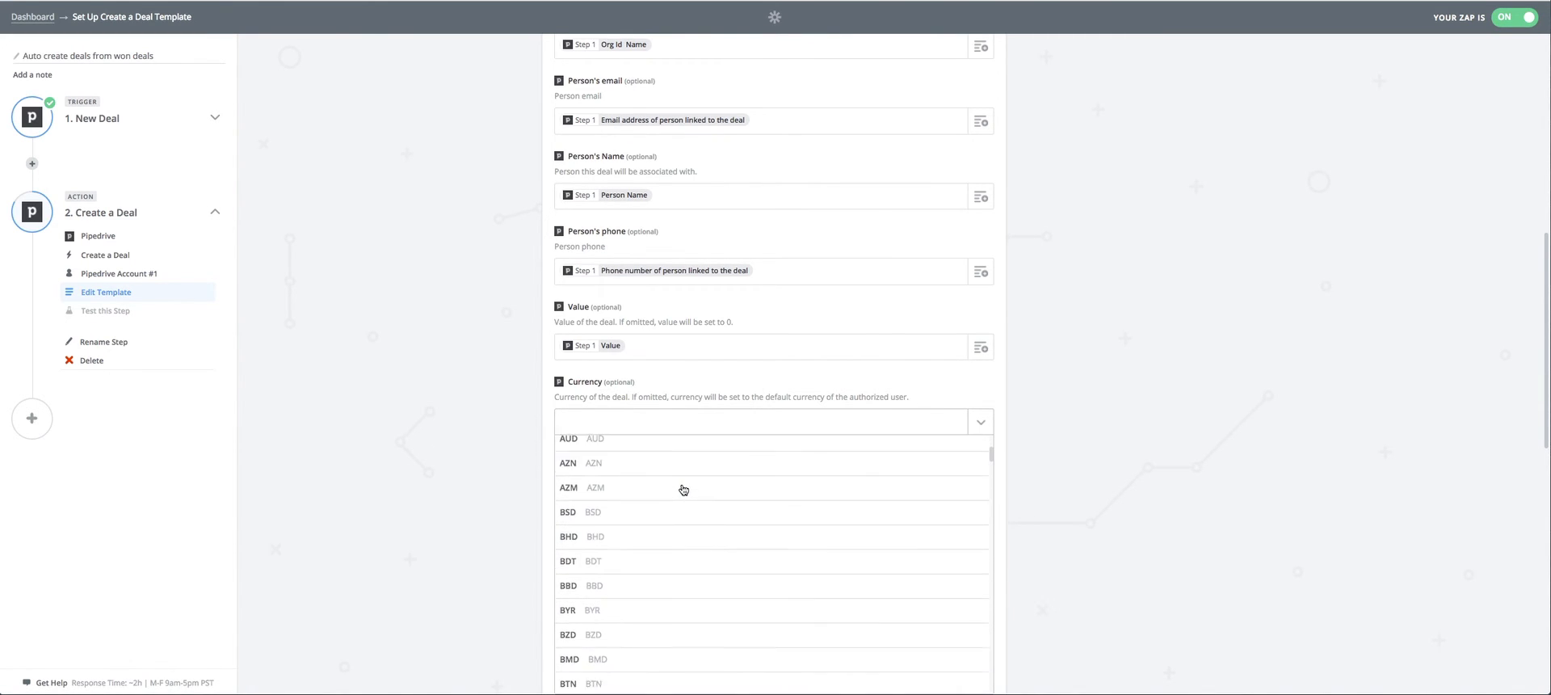
pyautogui.scroll(-10, 683, 490)
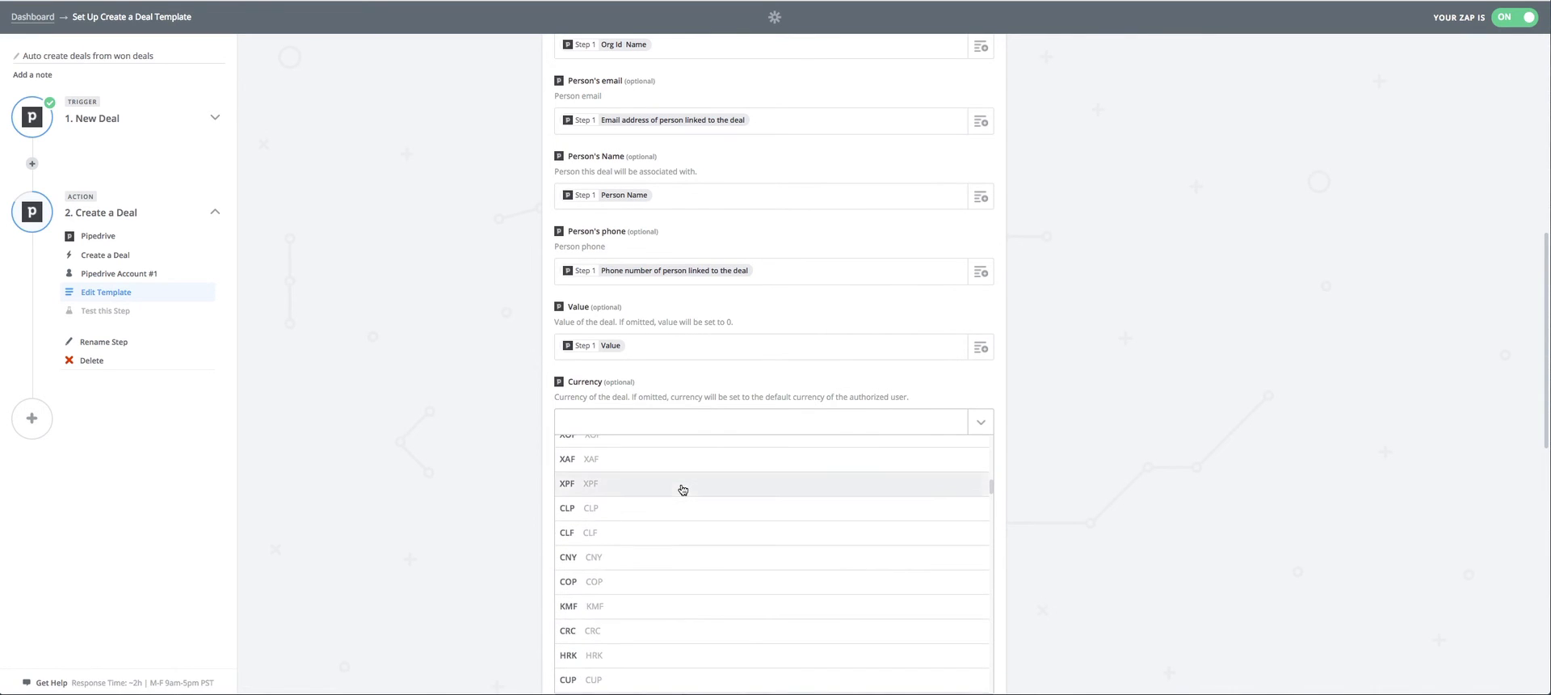
pyautogui.scroll(-5, 683, 489)
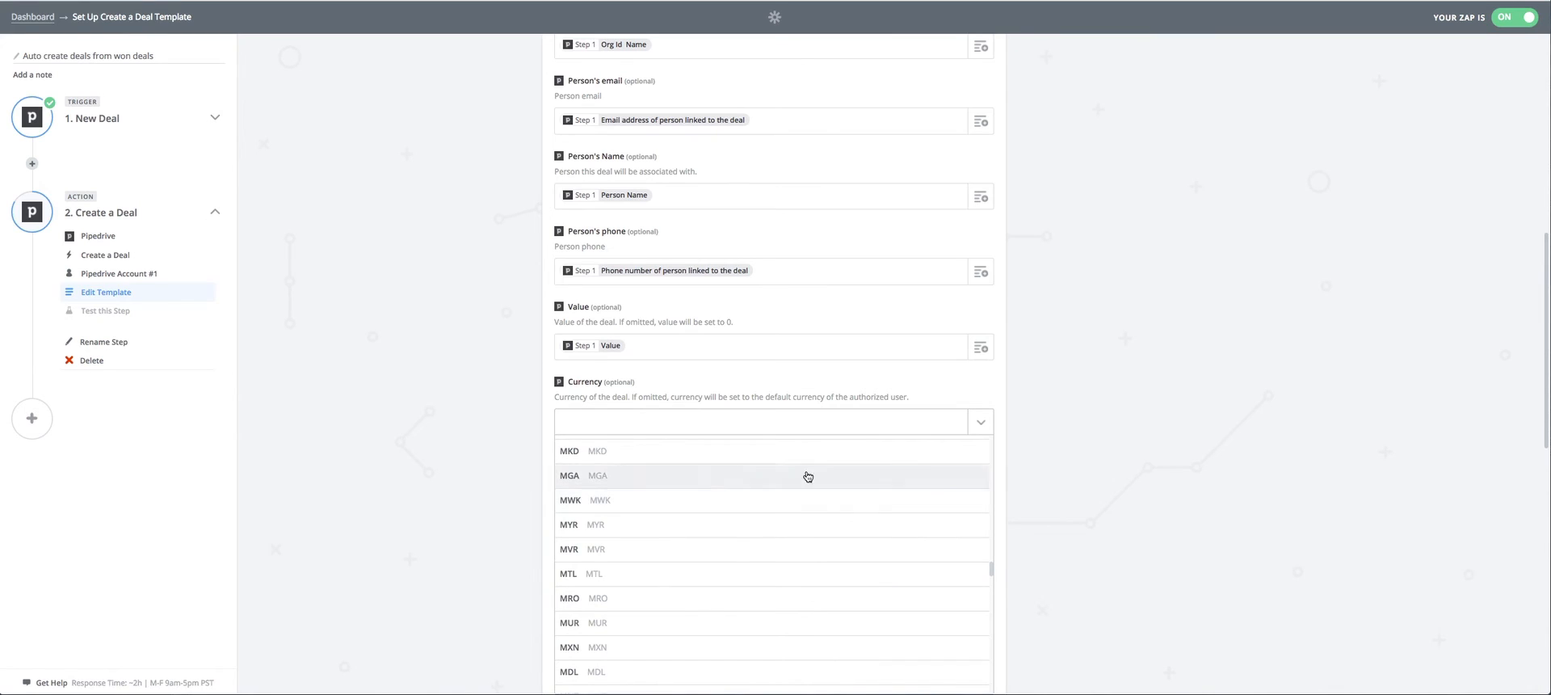
pyautogui.click(1281, 448)
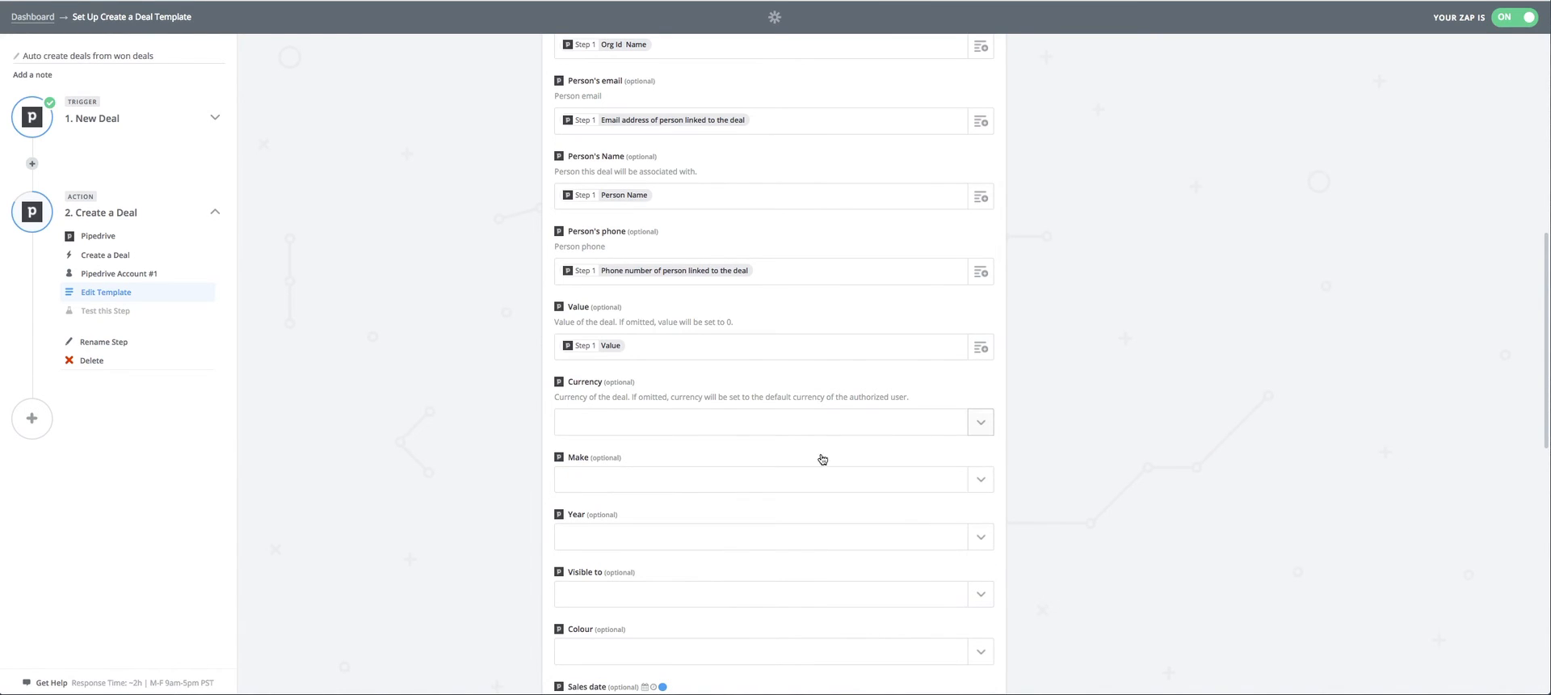
# Set the new deal's Currency to USD.
pyautogui.click(986, 426)
pyautogui.click(986, 426)
pyautogui.click(980, 428)
pyautogui.scroll(-3, 1082, 434)
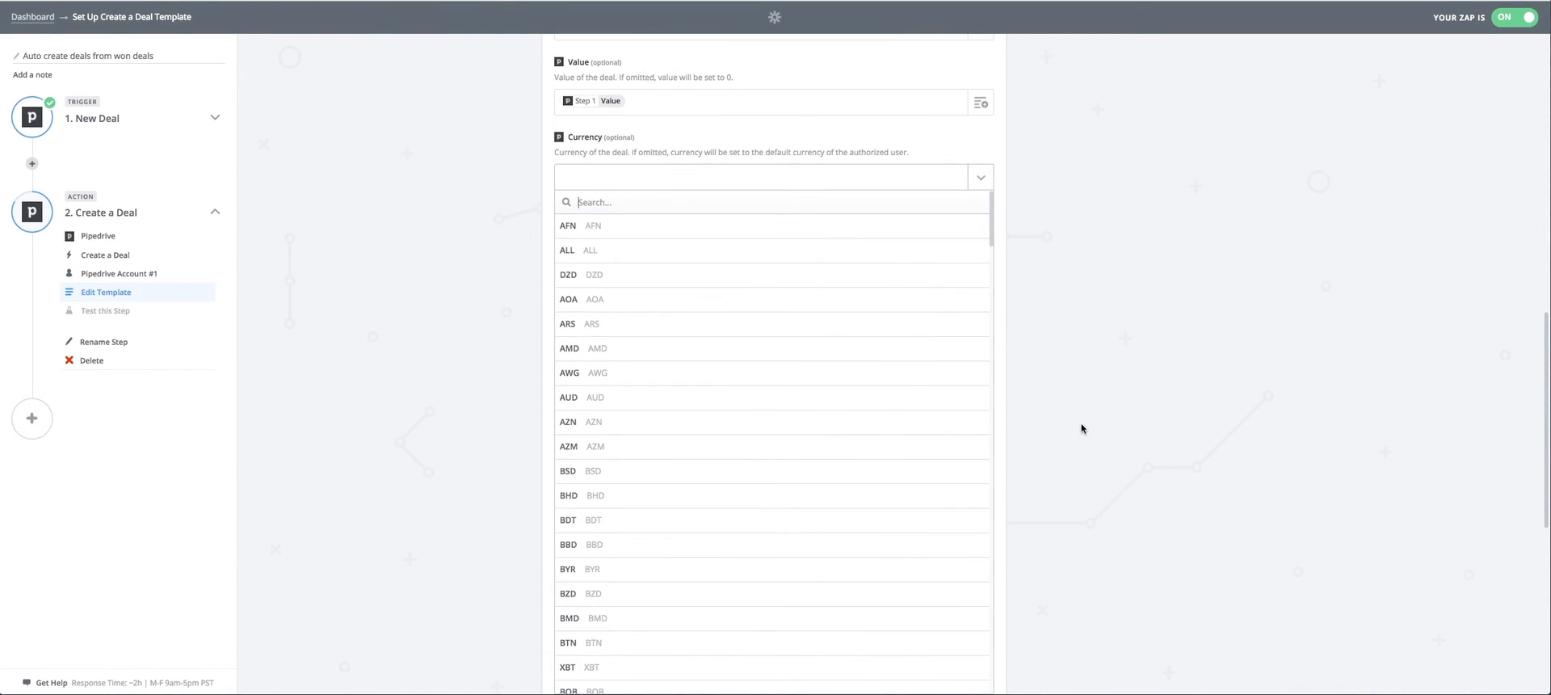
pyautogui.write('us')
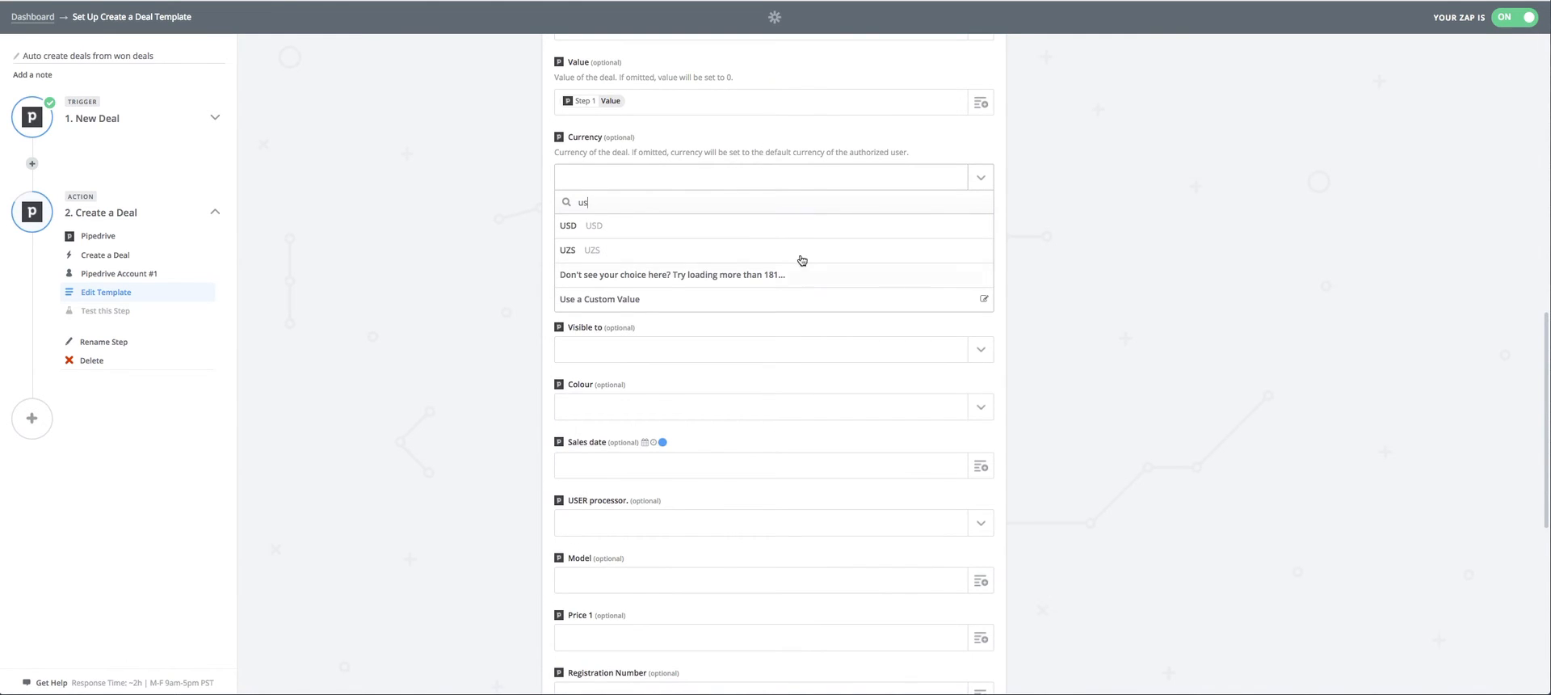
pyautogui.click(817, 227)
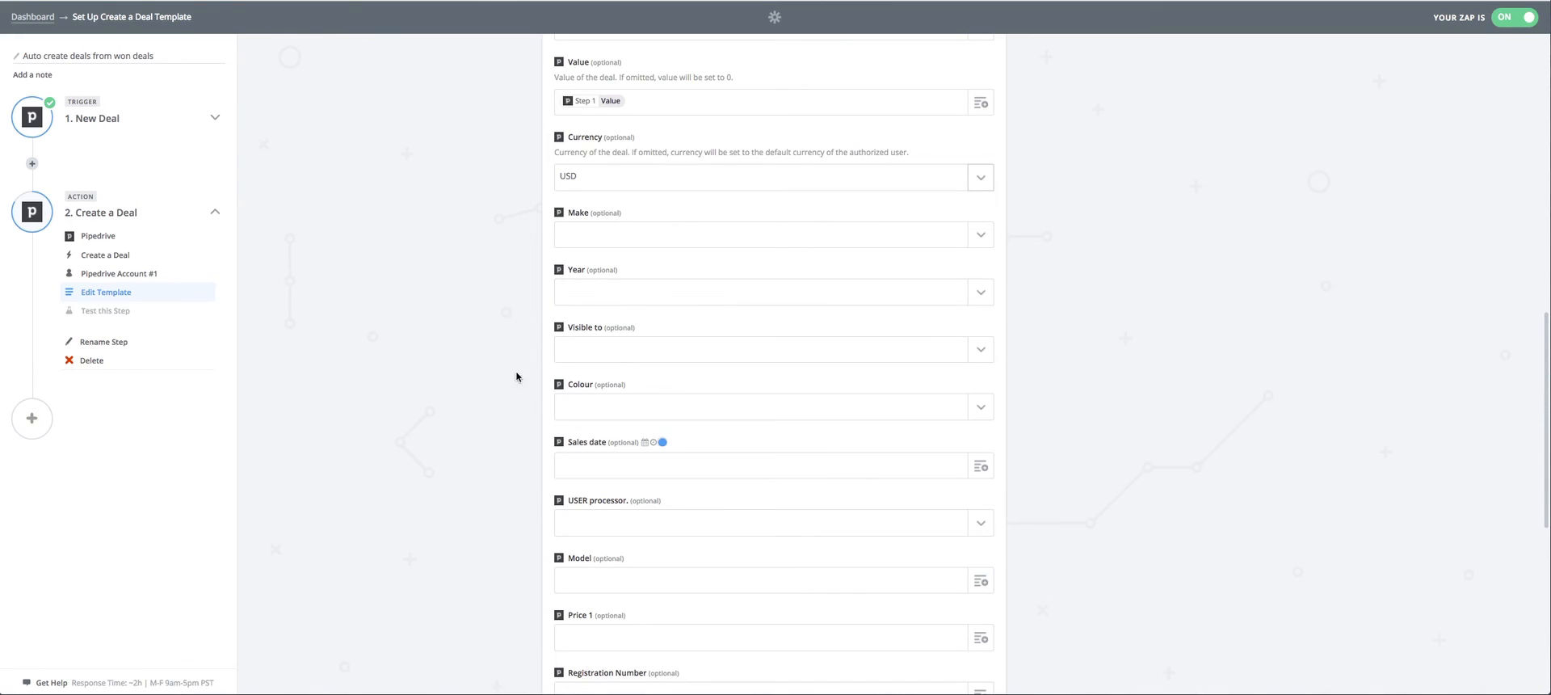
# Set Make to Use a Custom Value and map the trigger's Make field into it.
pyautogui.click(981, 235)
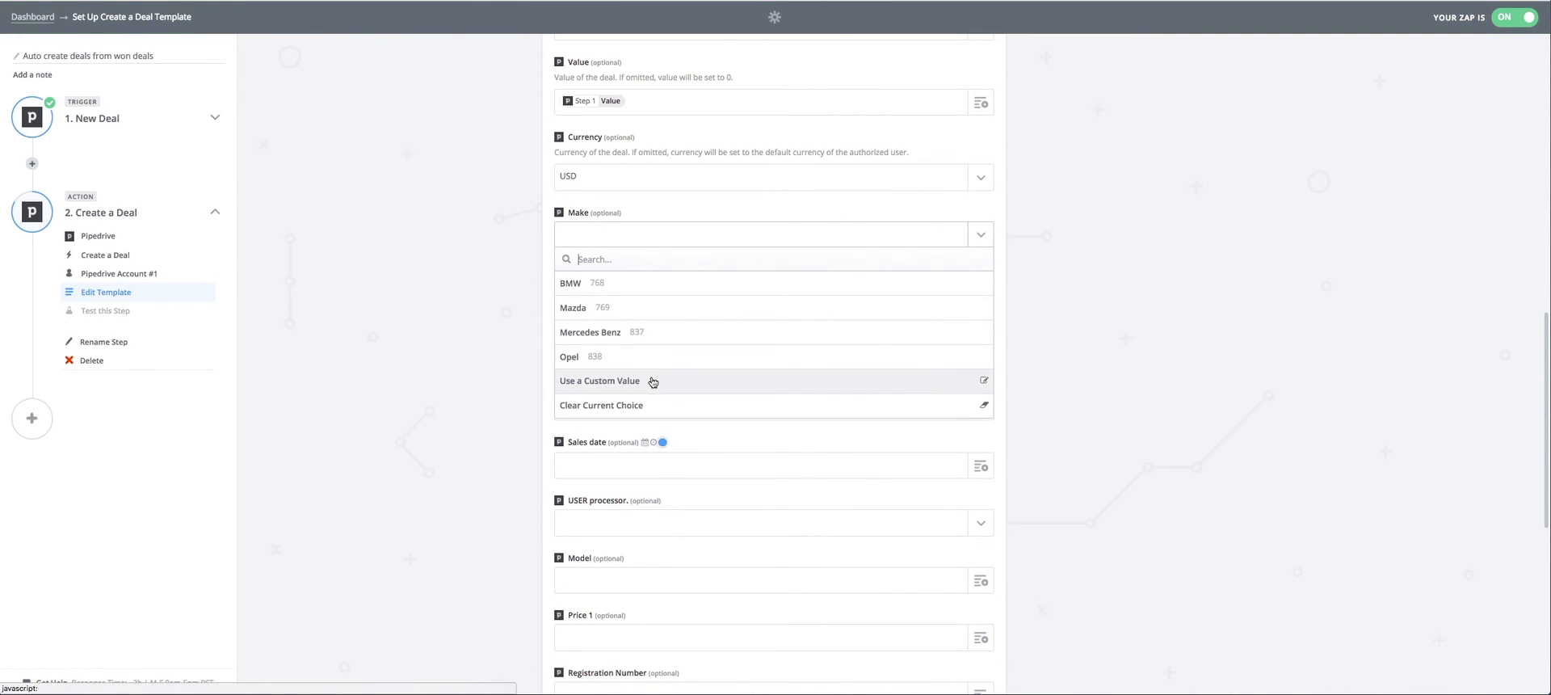
pyautogui.click(588, 381)
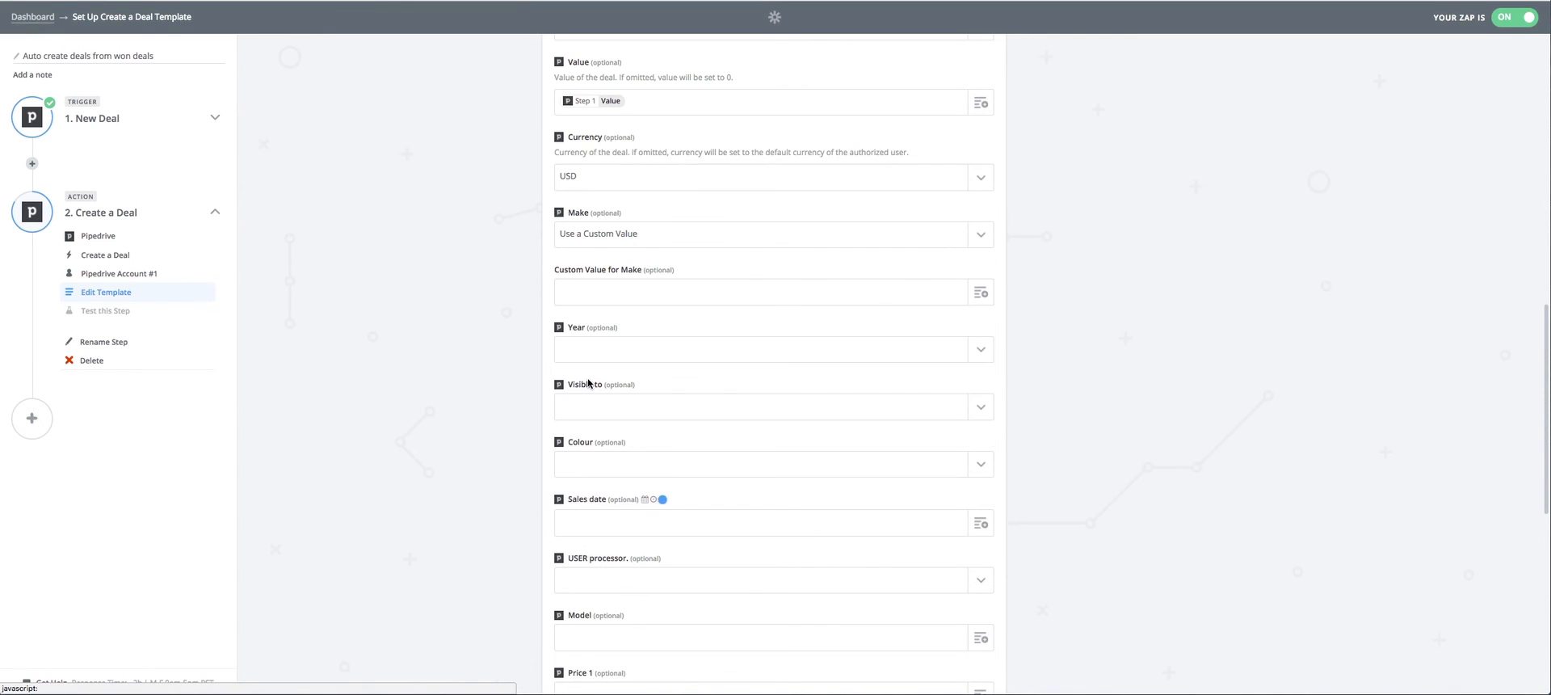
pyautogui.click(981, 293)
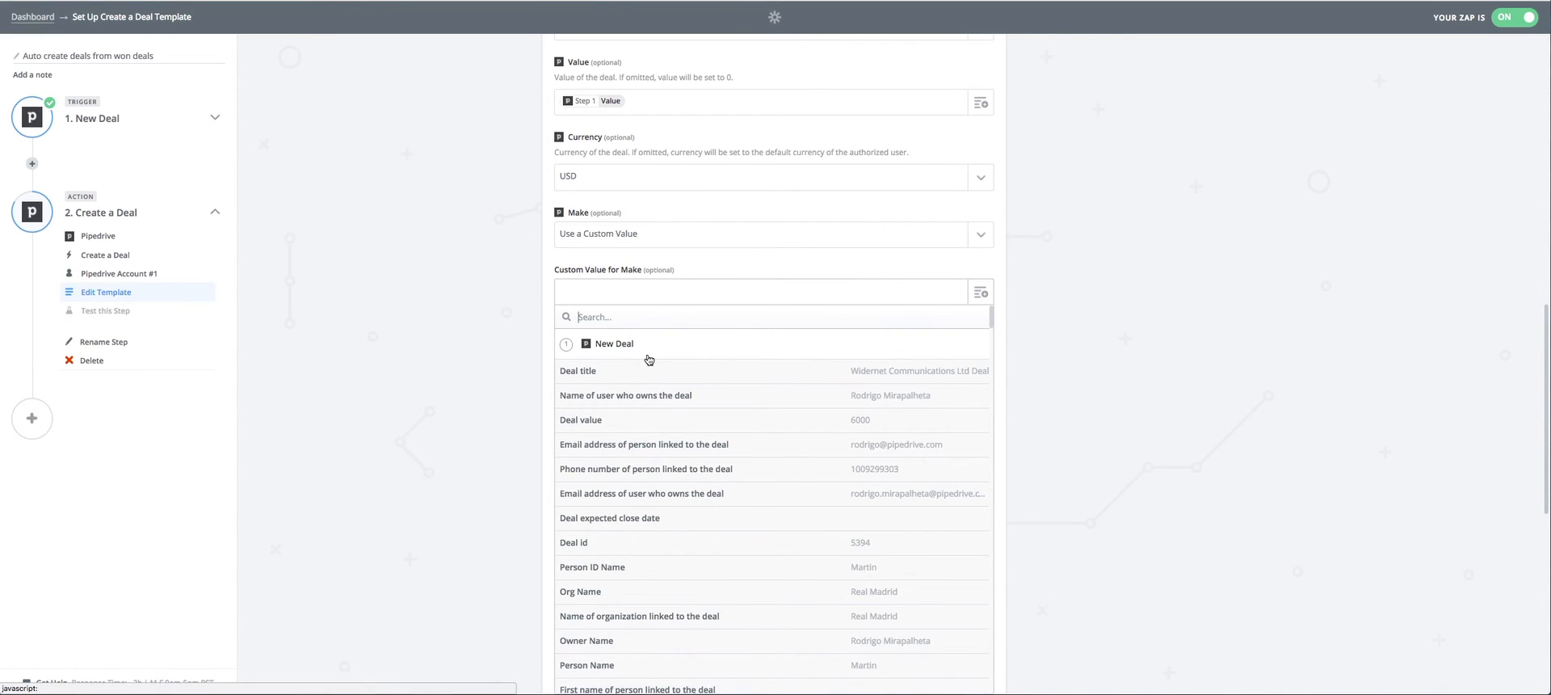
pyautogui.write('make')
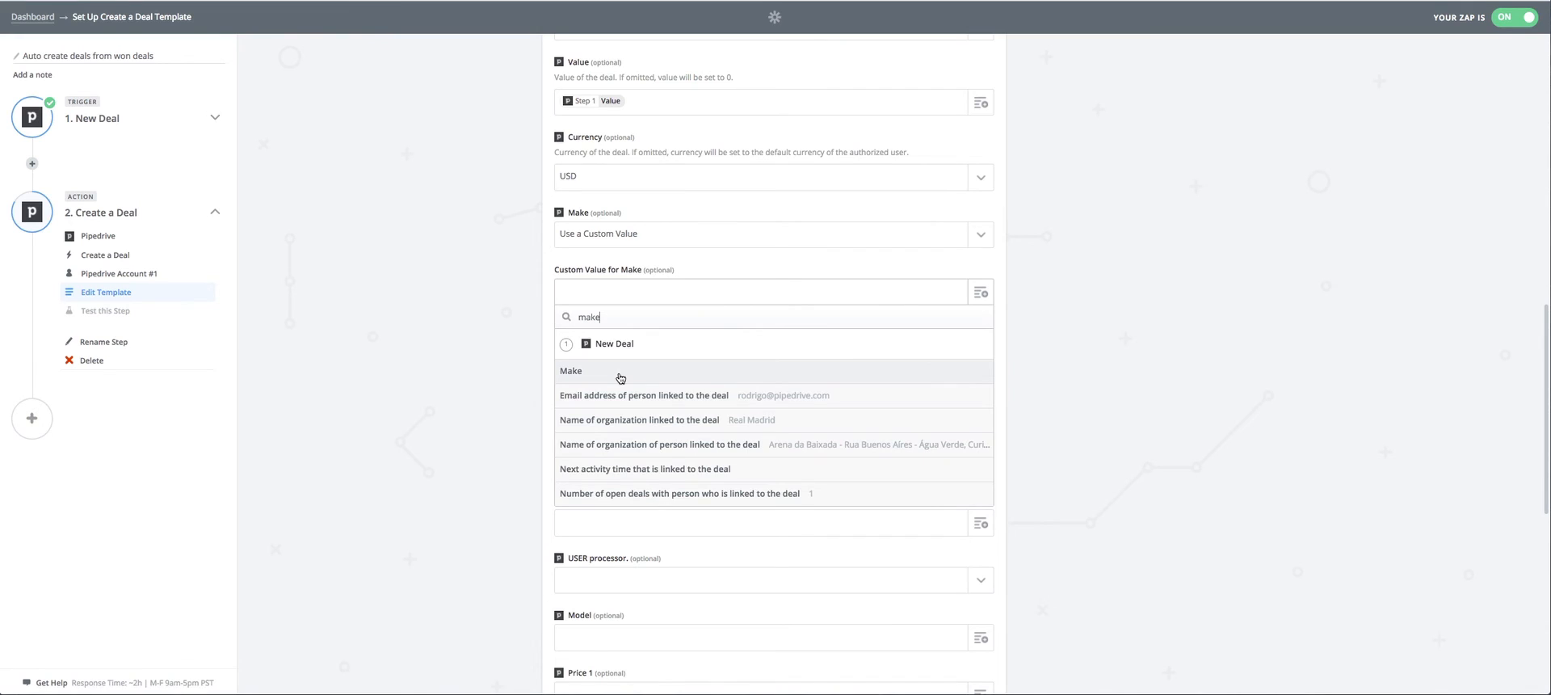
pyautogui.click(619, 372)
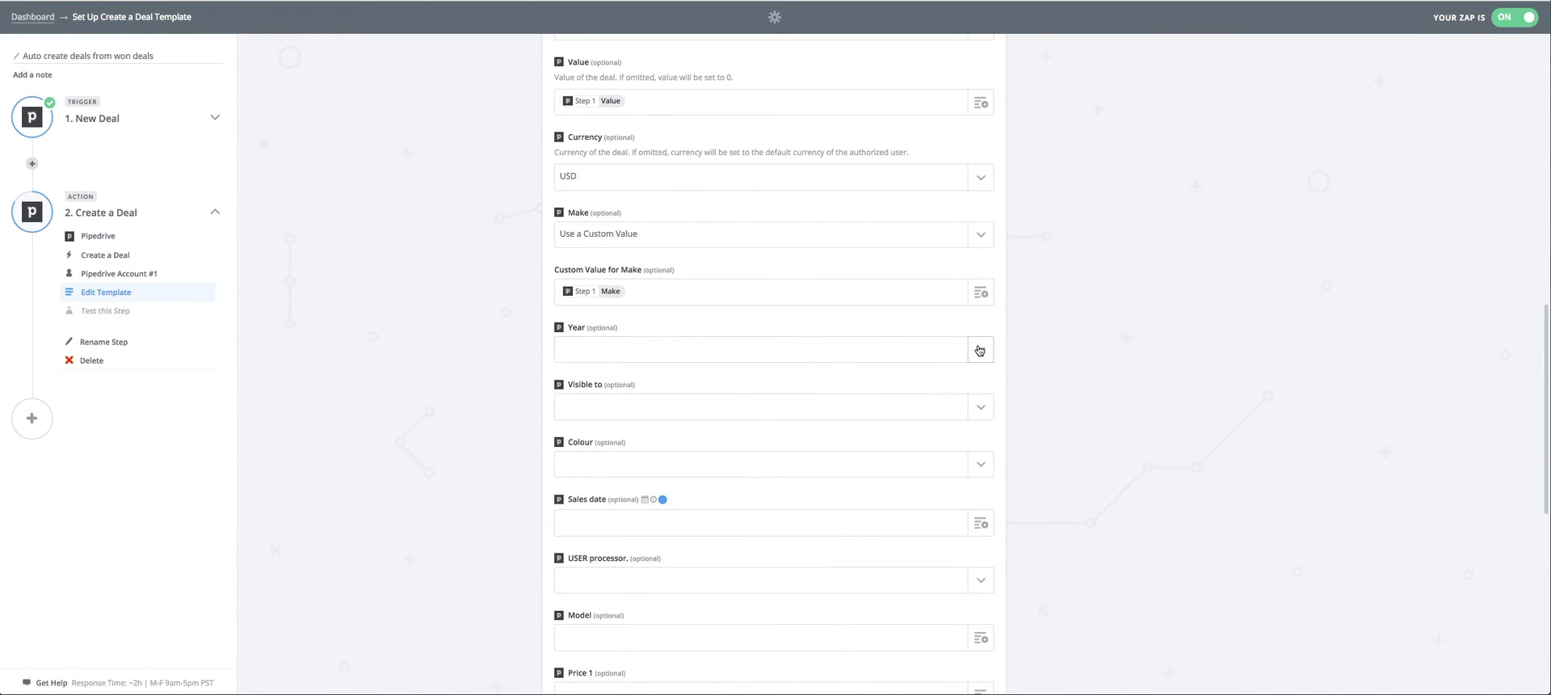
# Set Year to Use a Custom Value and map the trigger's Year field into it.
pyautogui.click(677, 352)
pyautogui.click(621, 570)
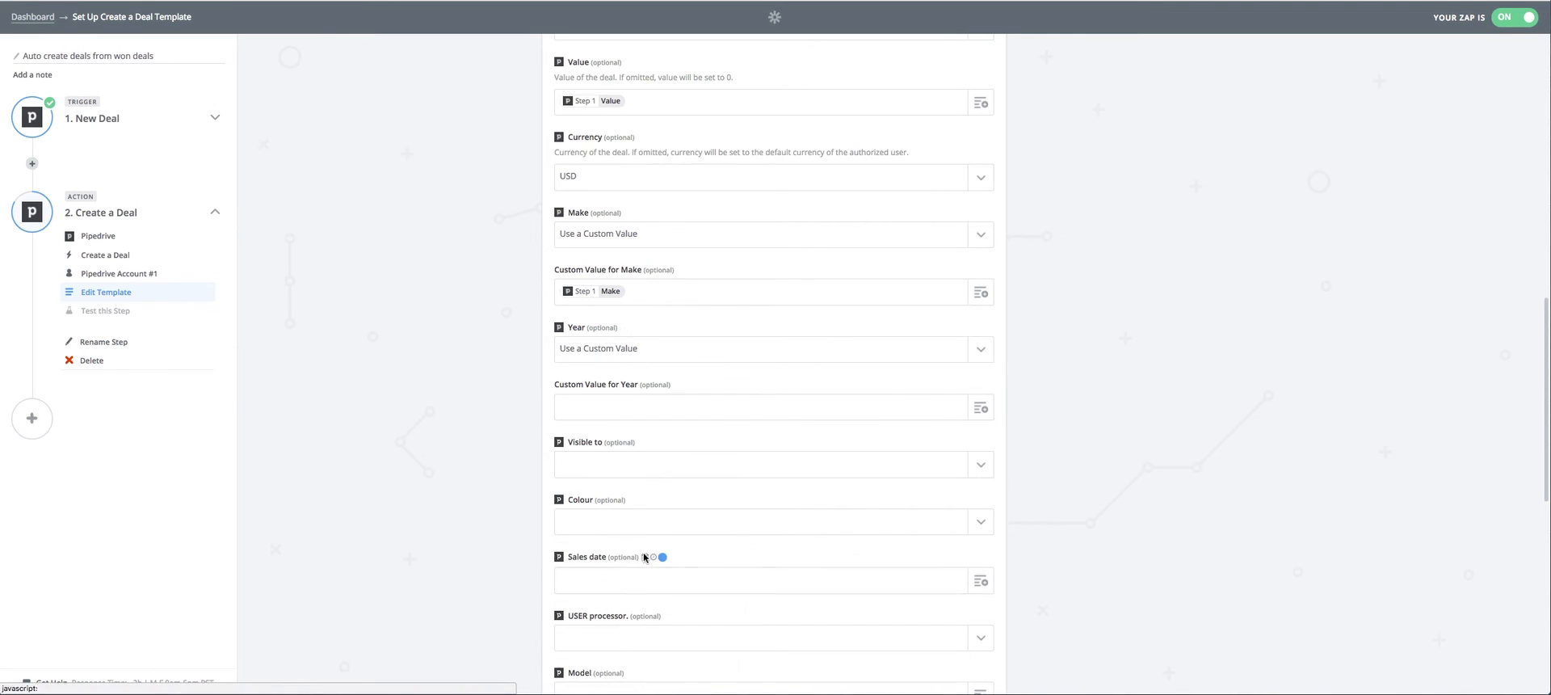
pyautogui.click(980, 408)
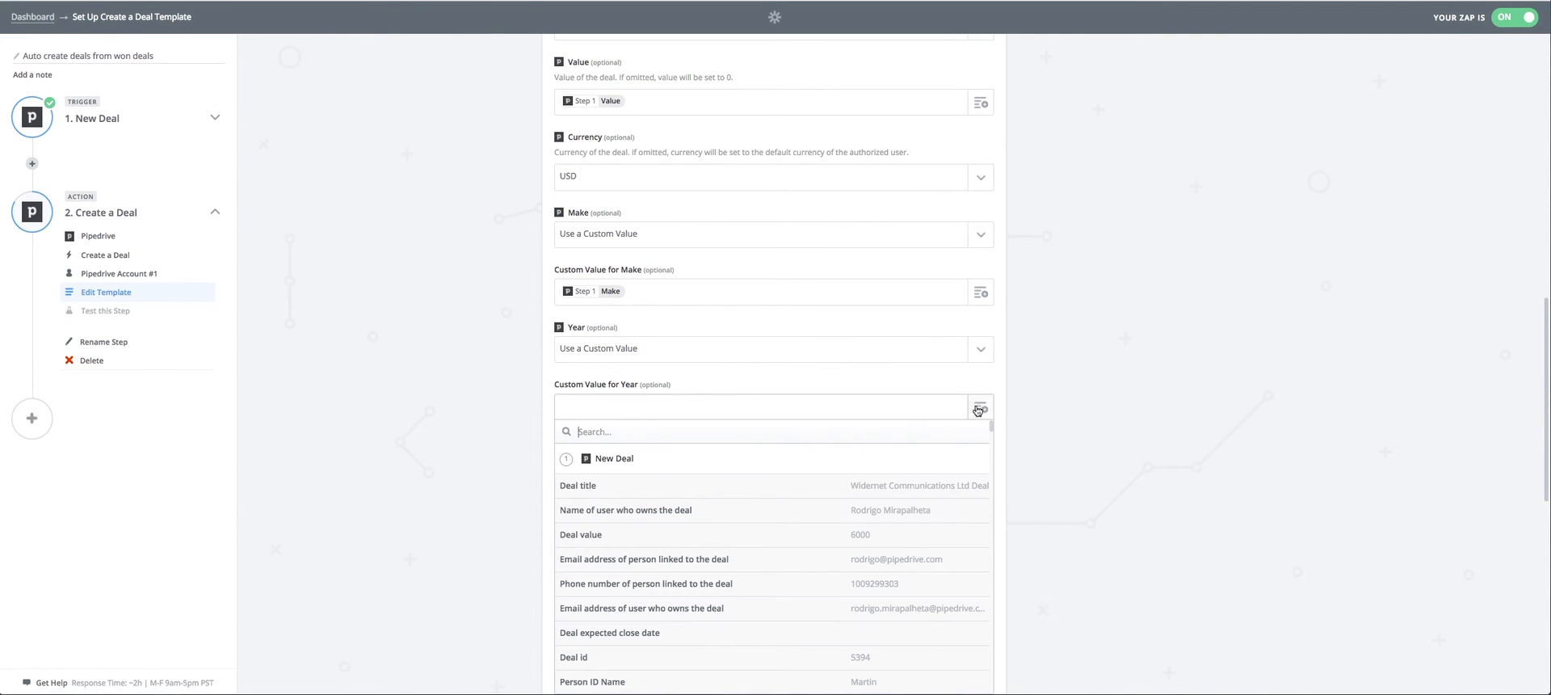
pyautogui.write('year')
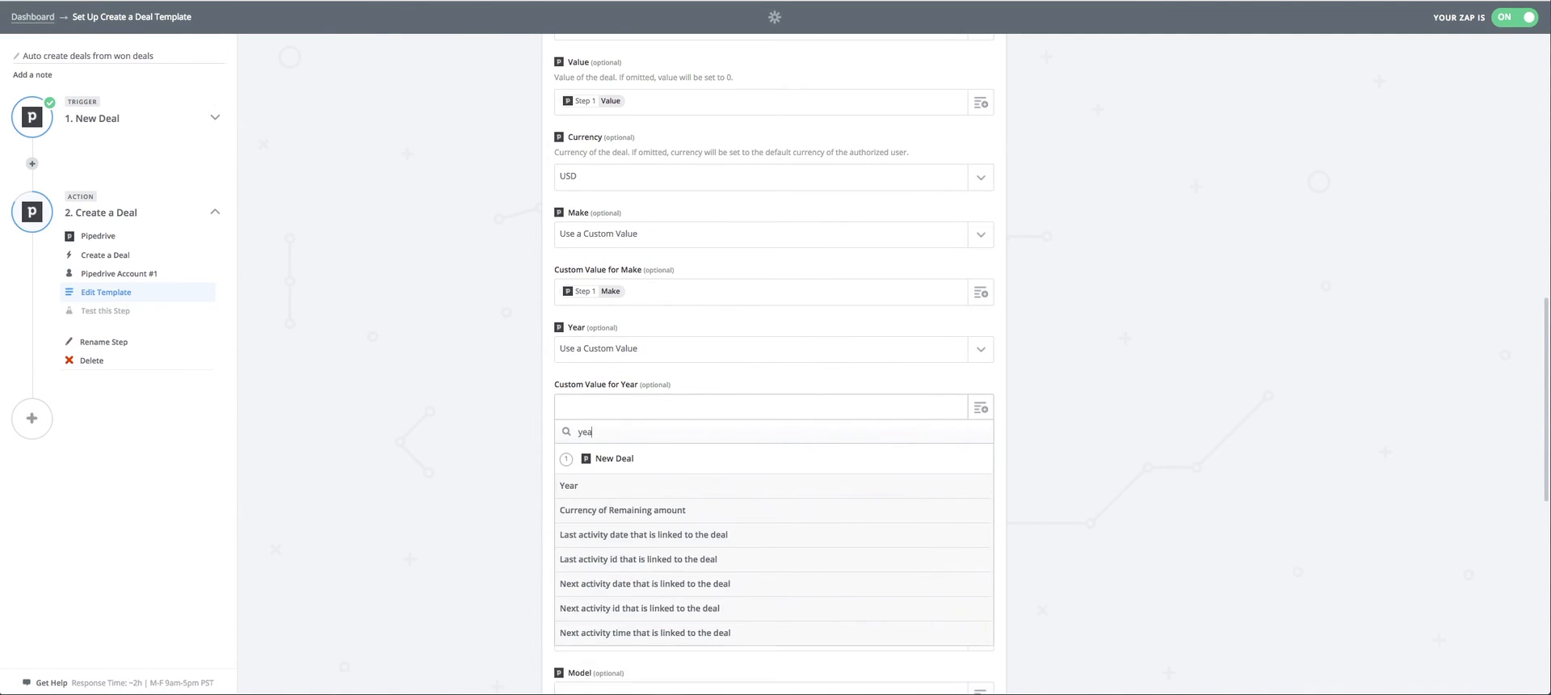
pyautogui.click(693, 486)
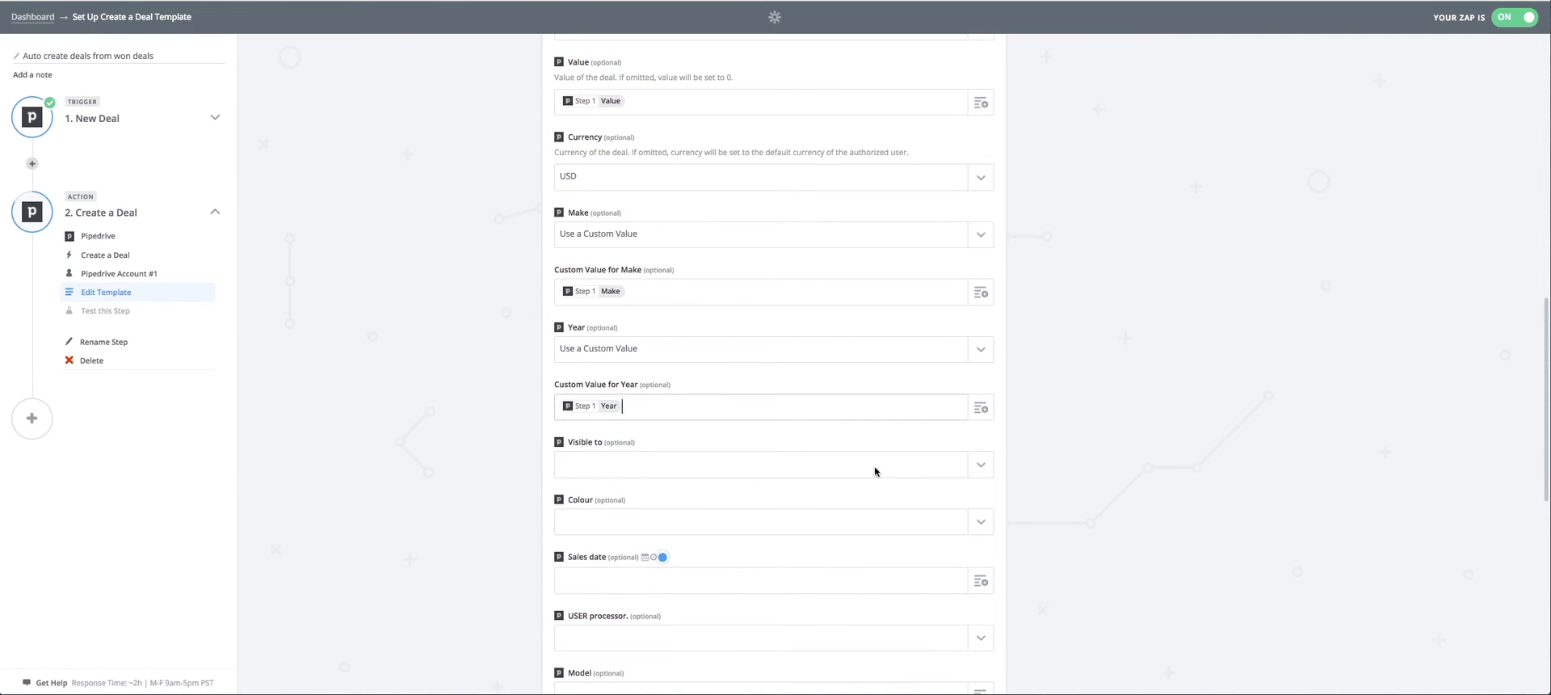
# Set the new deal's Visible to option to Owner & followers.
pyautogui.click(975, 465)
pyautogui.scroll(-3, 1074, 412)
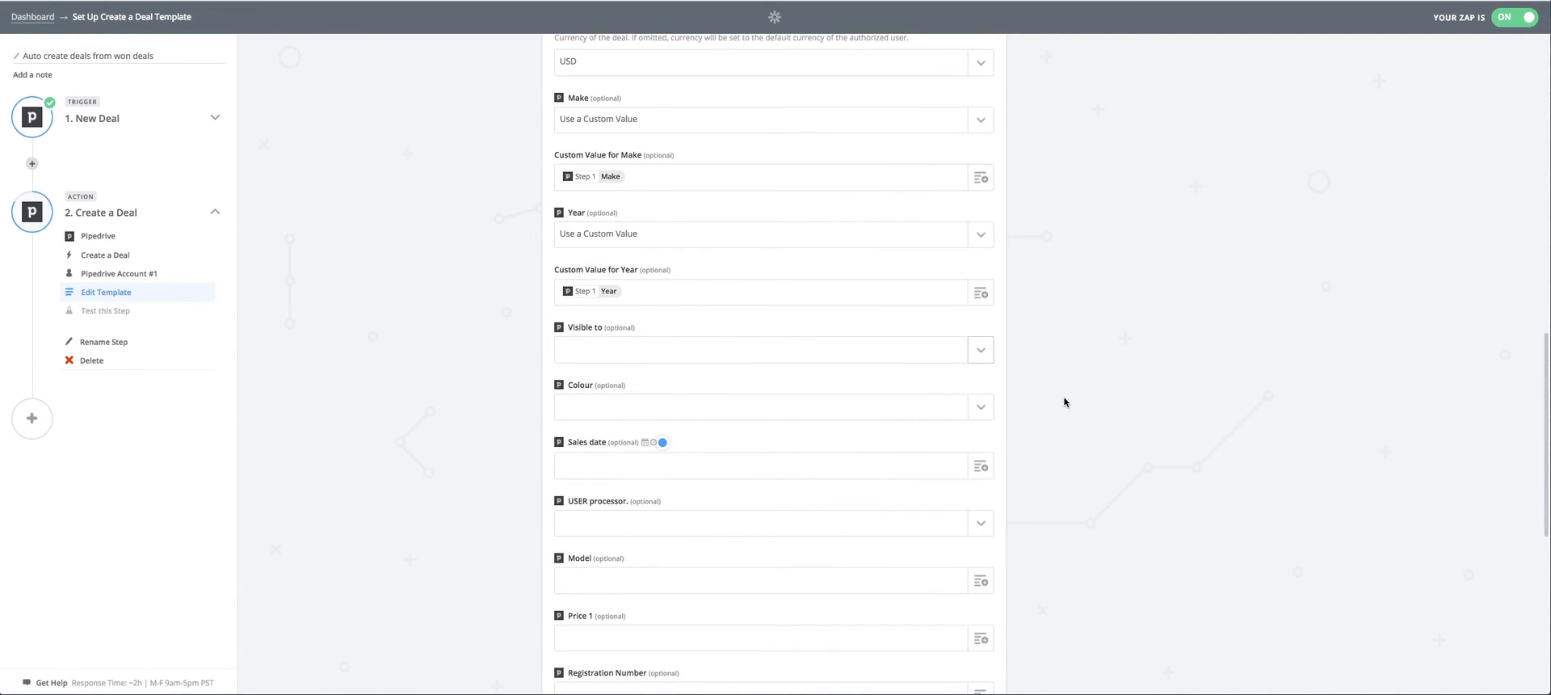
pyautogui.click(984, 349)
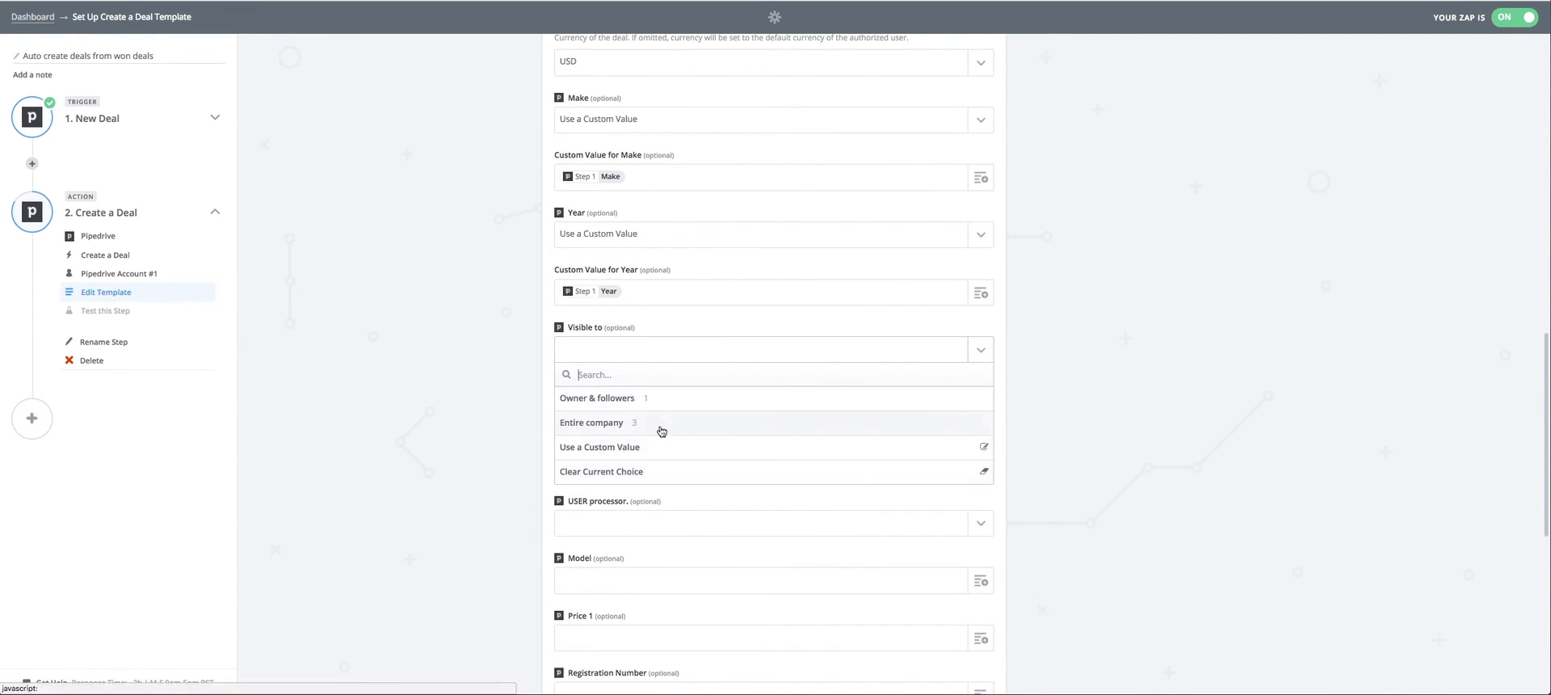
pyautogui.click(602, 403)
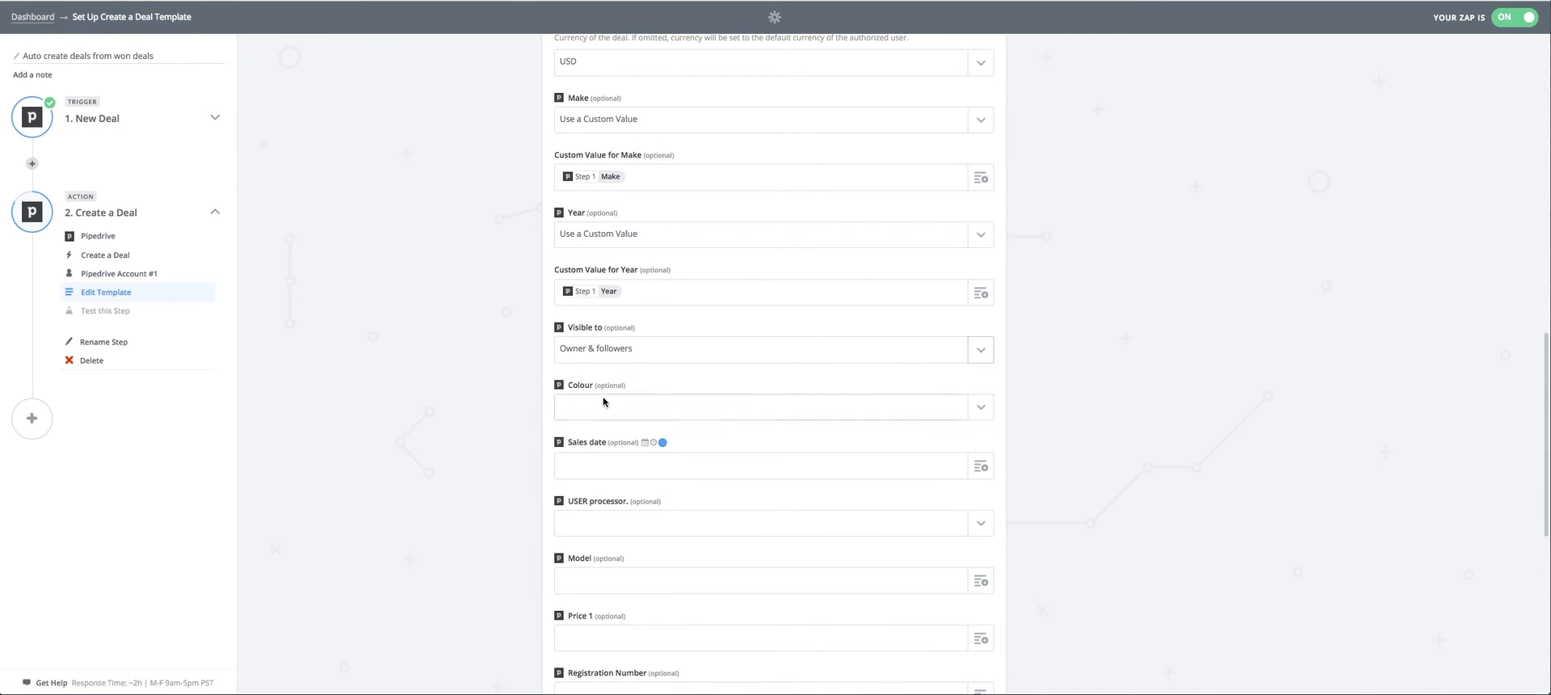
# Set Colour to Use a Custom Value and map the trigger's Colour field into it.
pyautogui.click(982, 408)
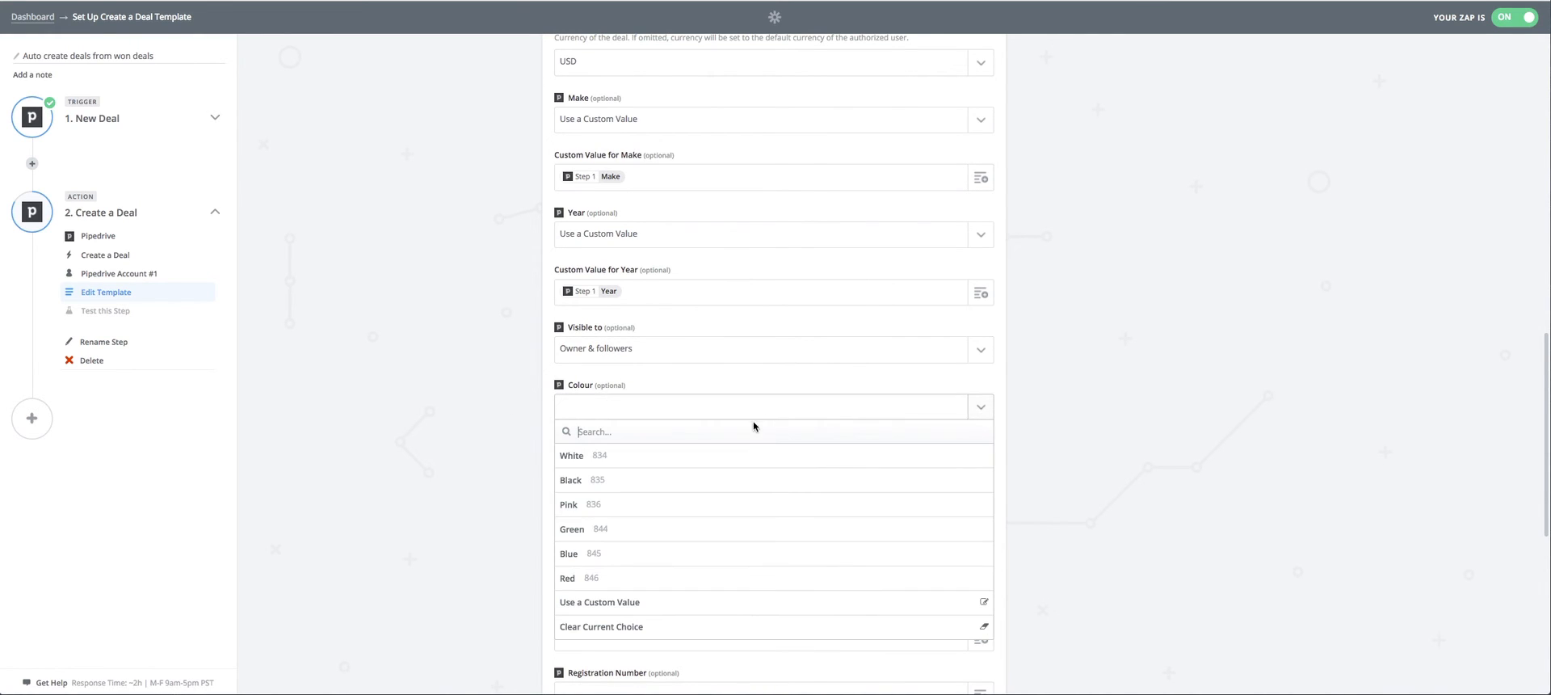
pyautogui.click(634, 607)
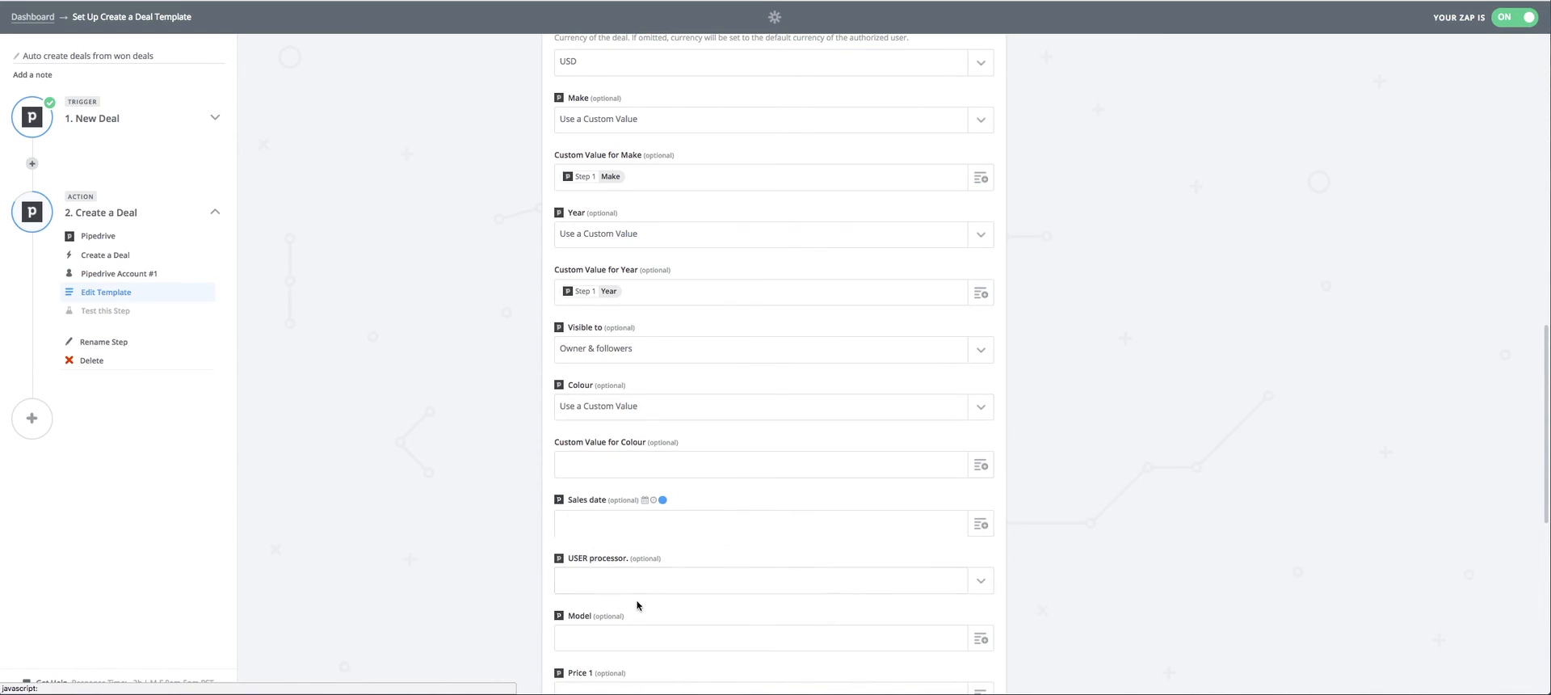
pyautogui.click(981, 466)
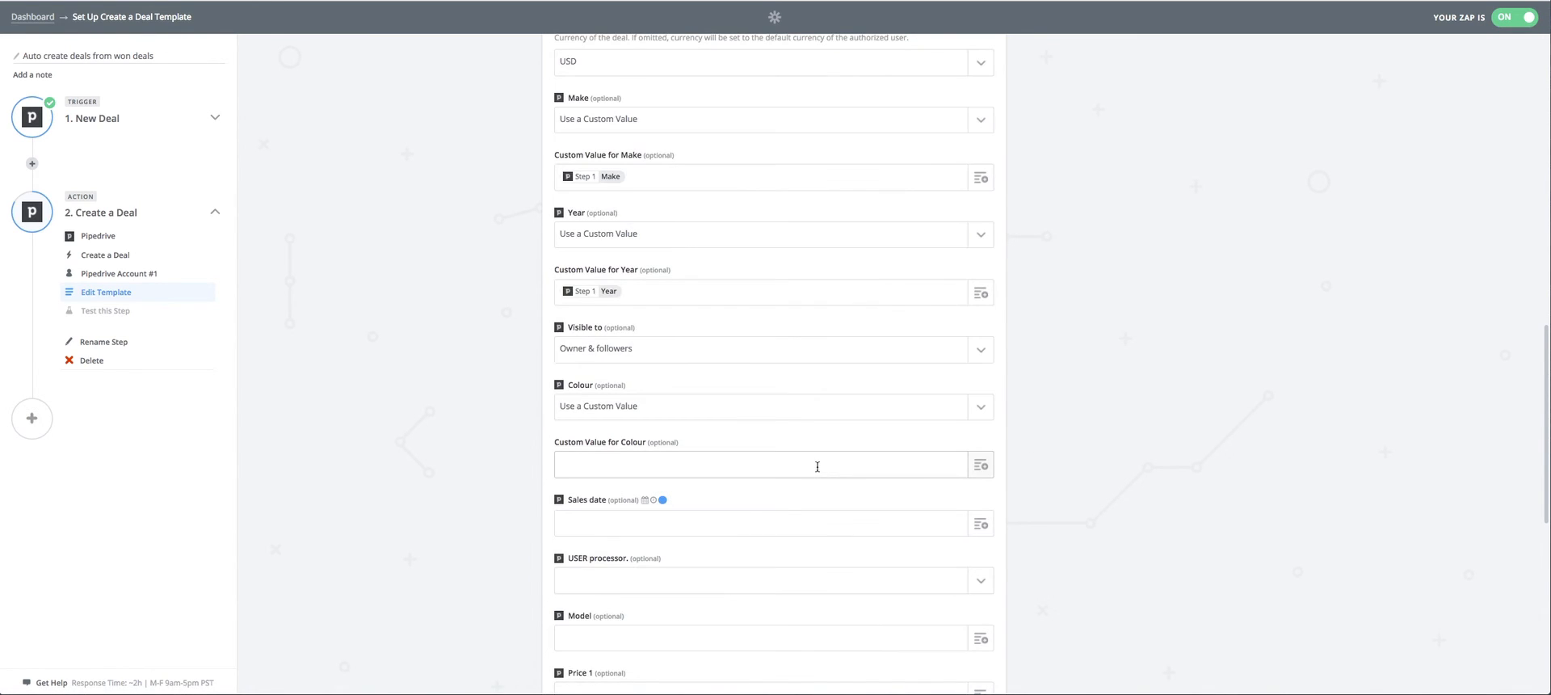
pyautogui.click(981, 467)
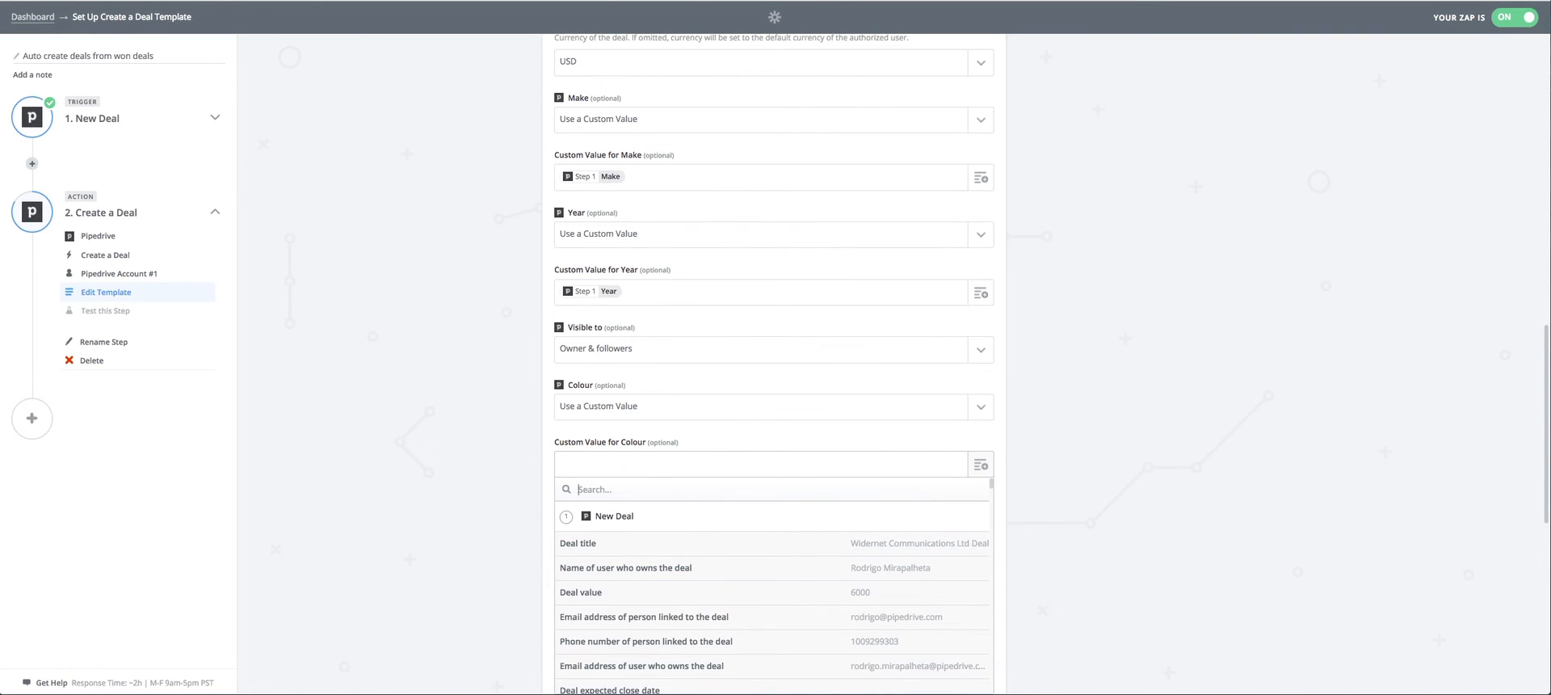
pyautogui.write('c')
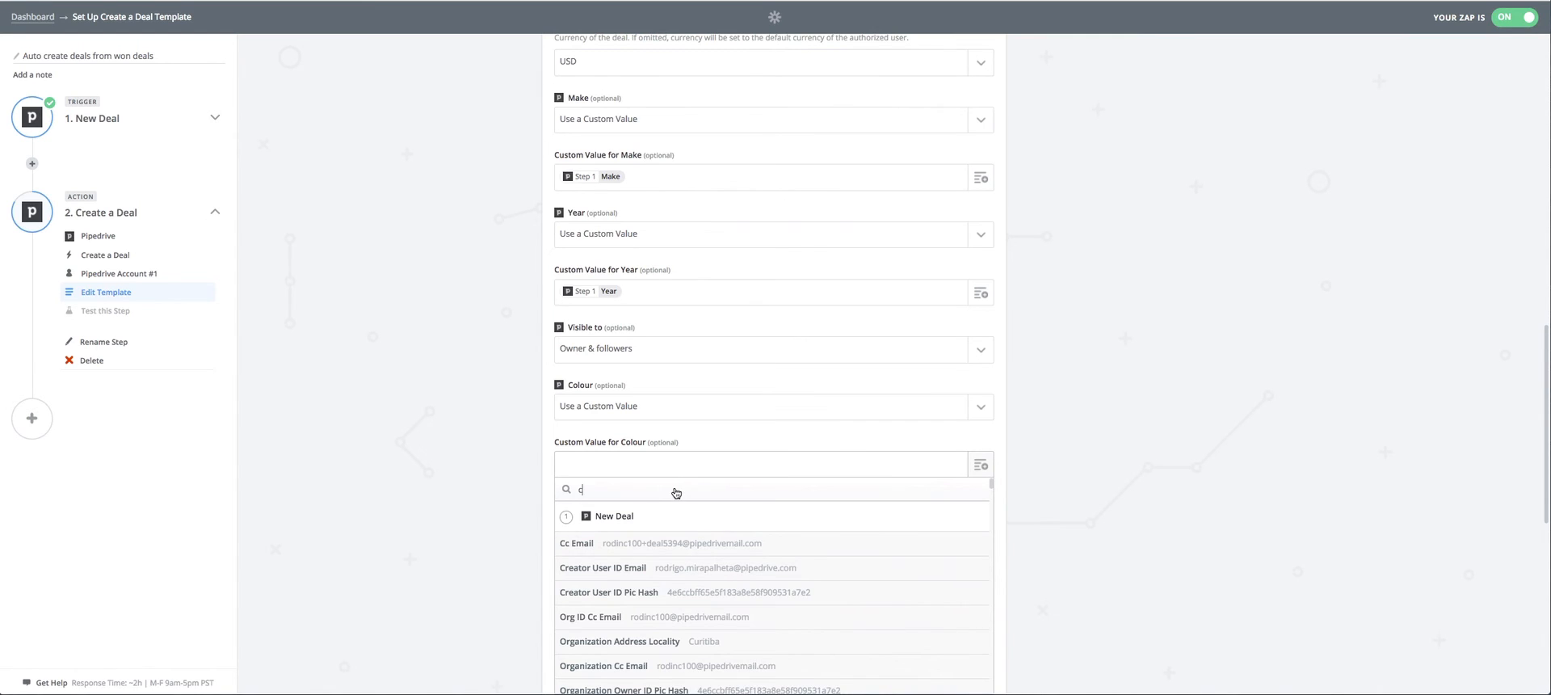
pyautogui.write('ol')
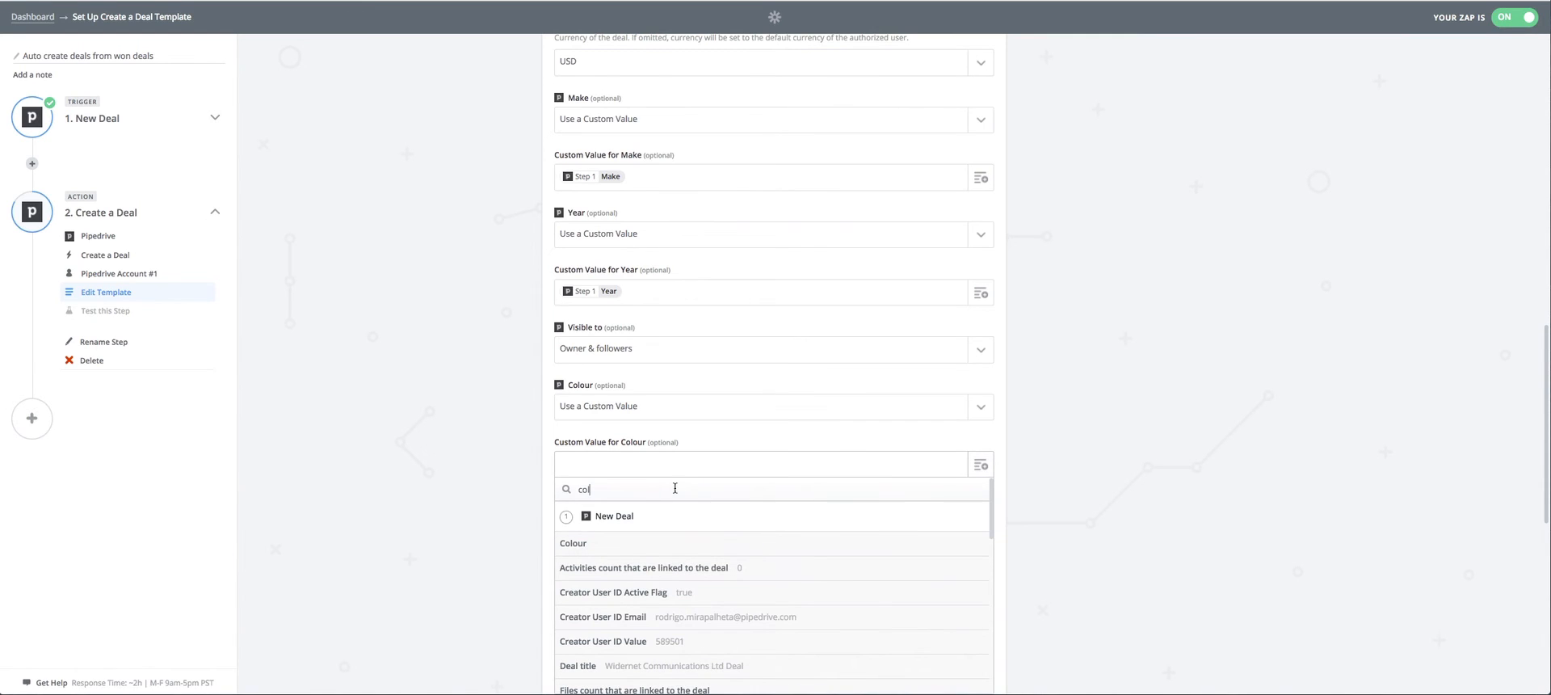
pyautogui.click(632, 552)
# Map the trigger's Sales date field into the new deal's Sales date.
pyautogui.scroll(-3, 1061, 404)
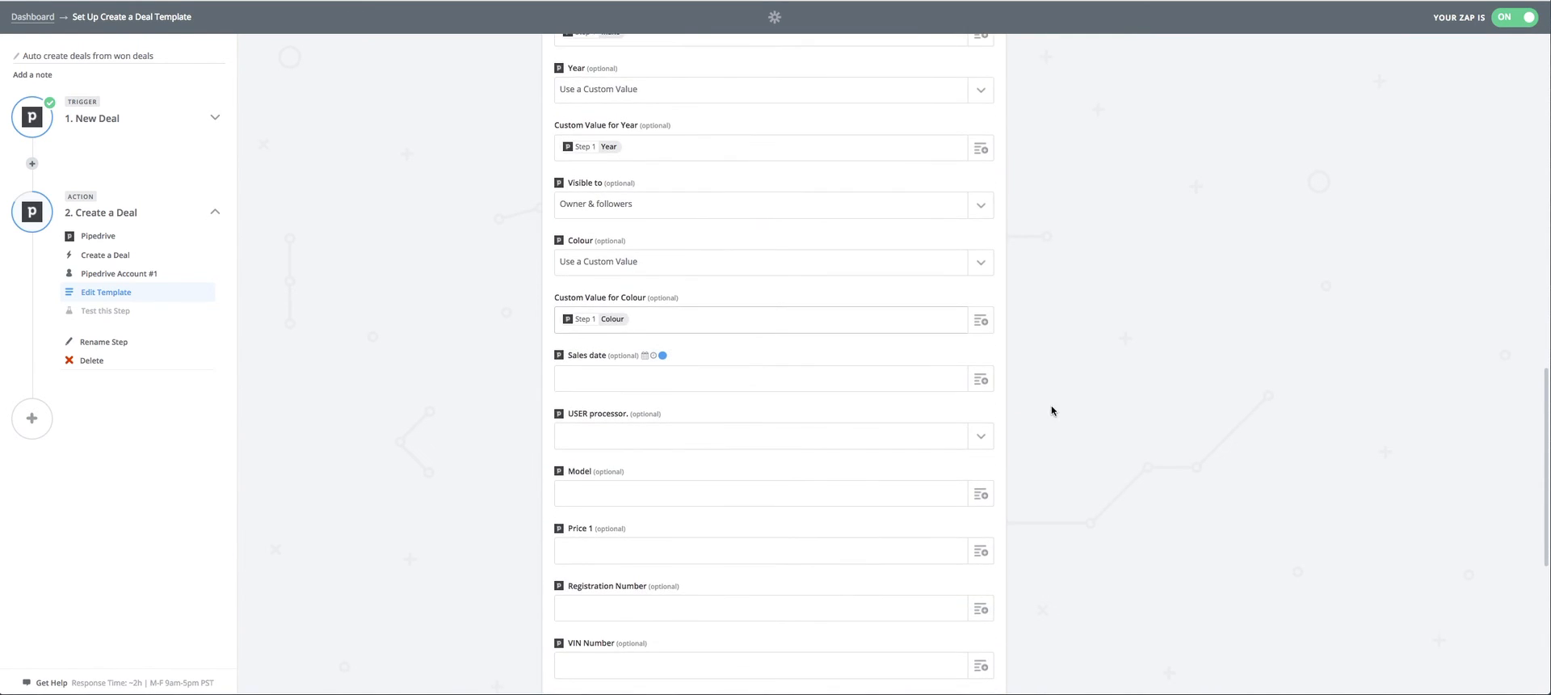
pyautogui.click(984, 390)
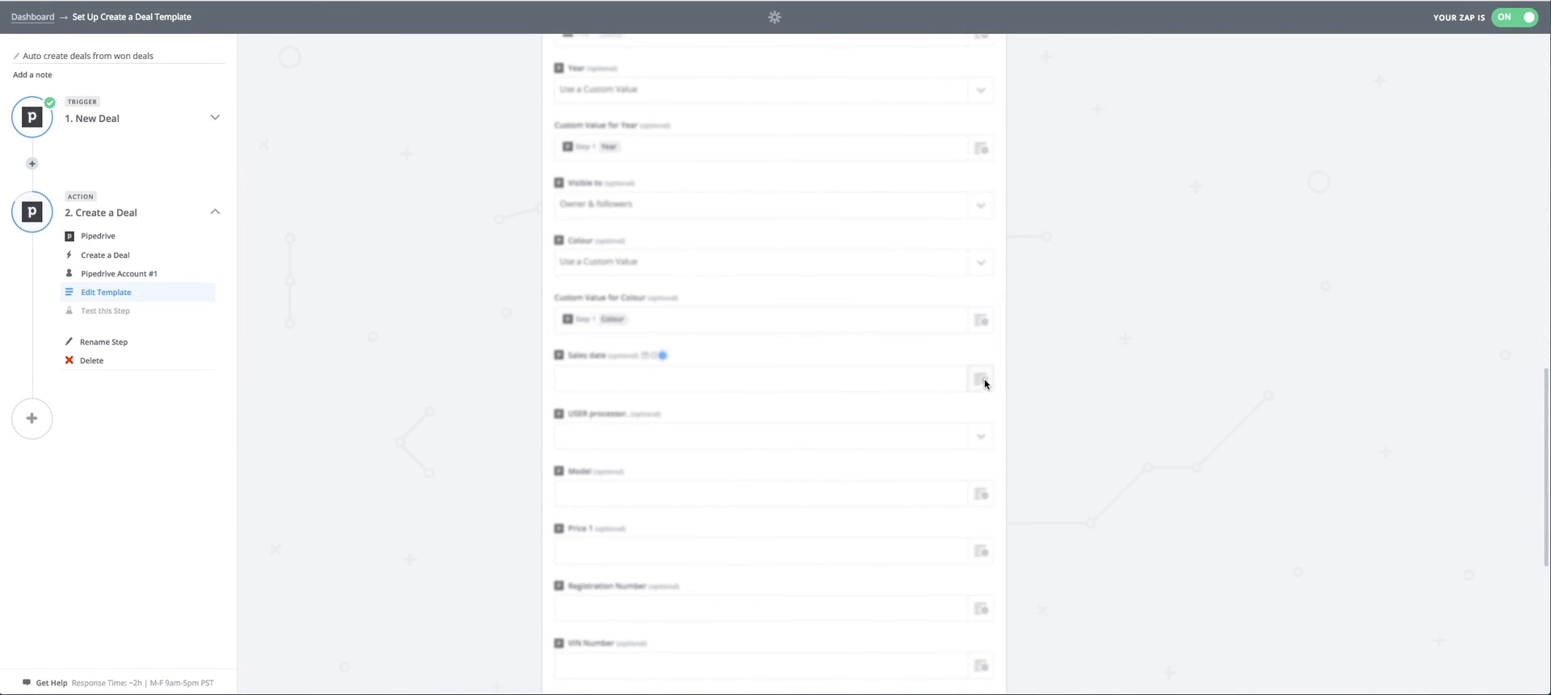
pyautogui.click(983, 378)
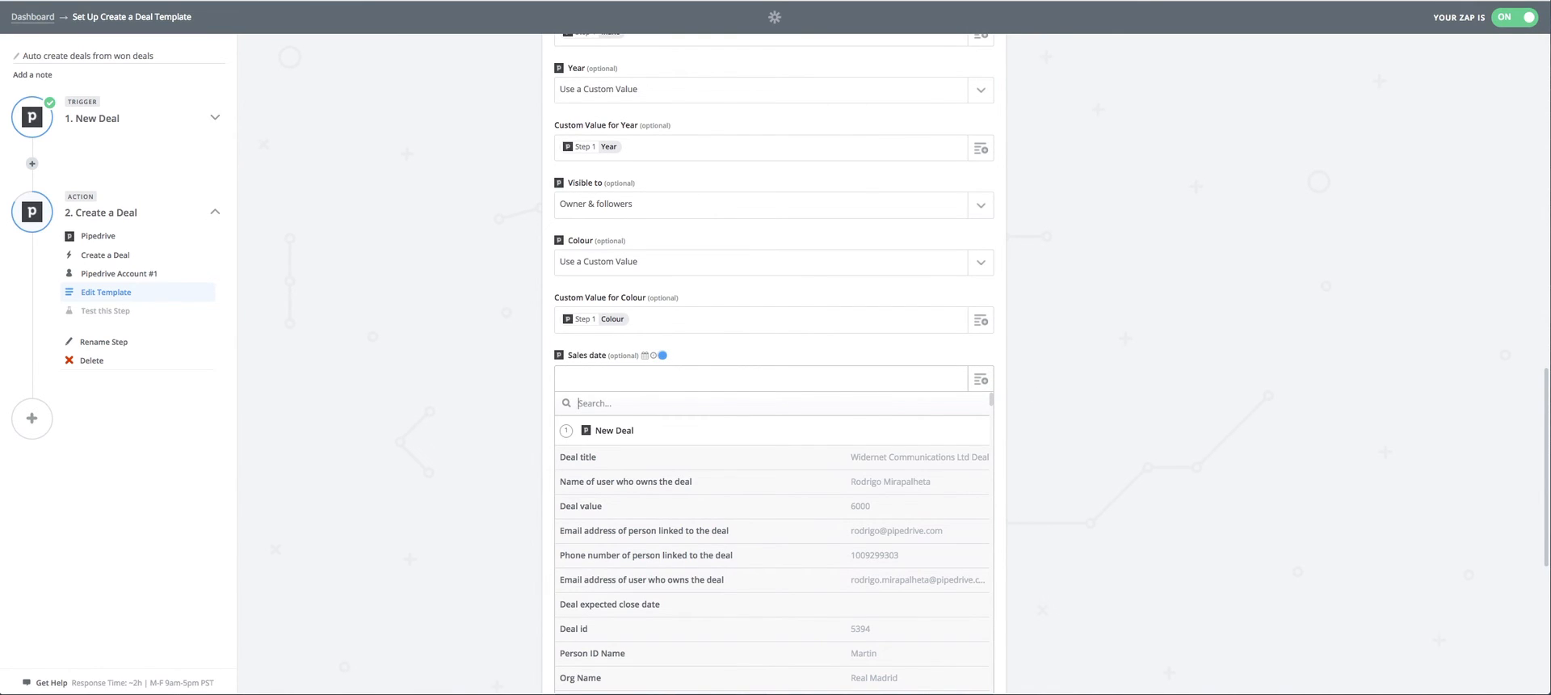
pyautogui.write('s')
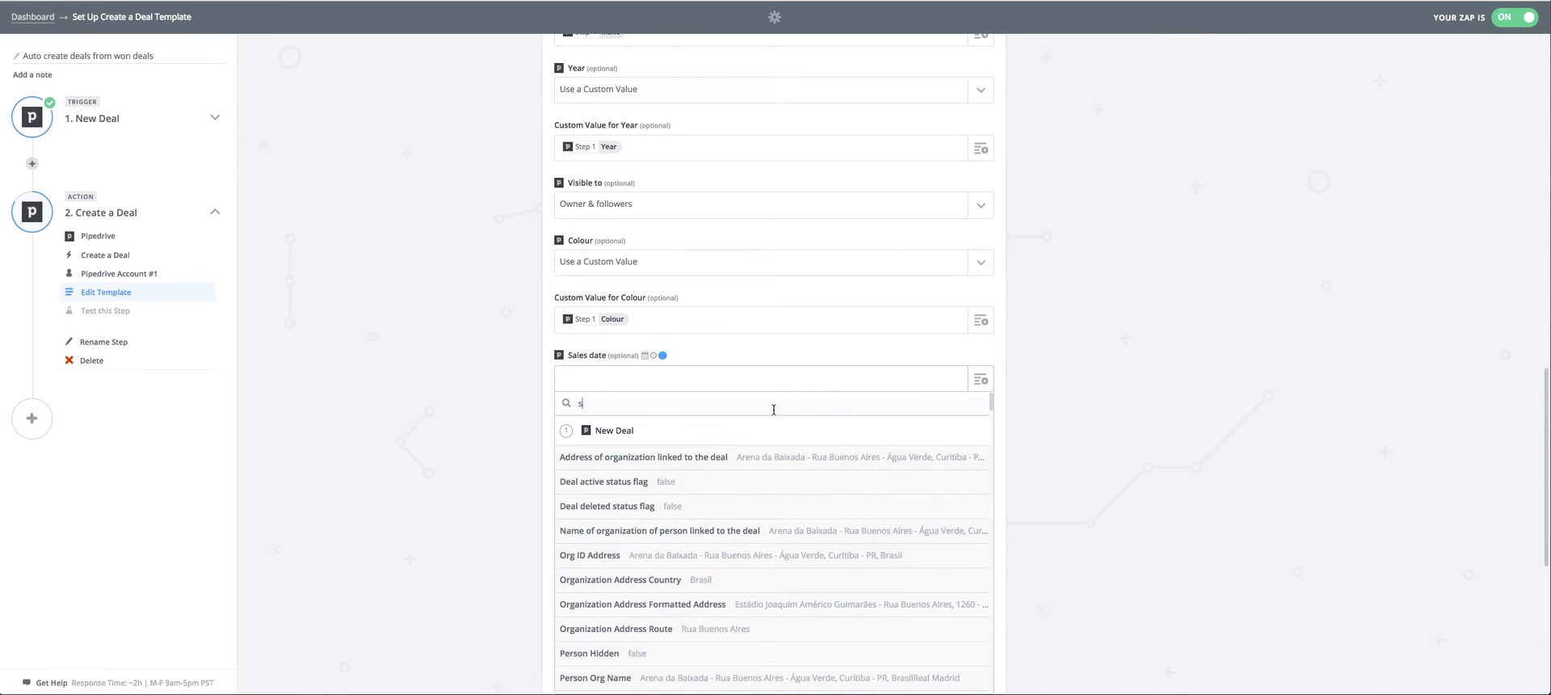
pyautogui.write('ales')
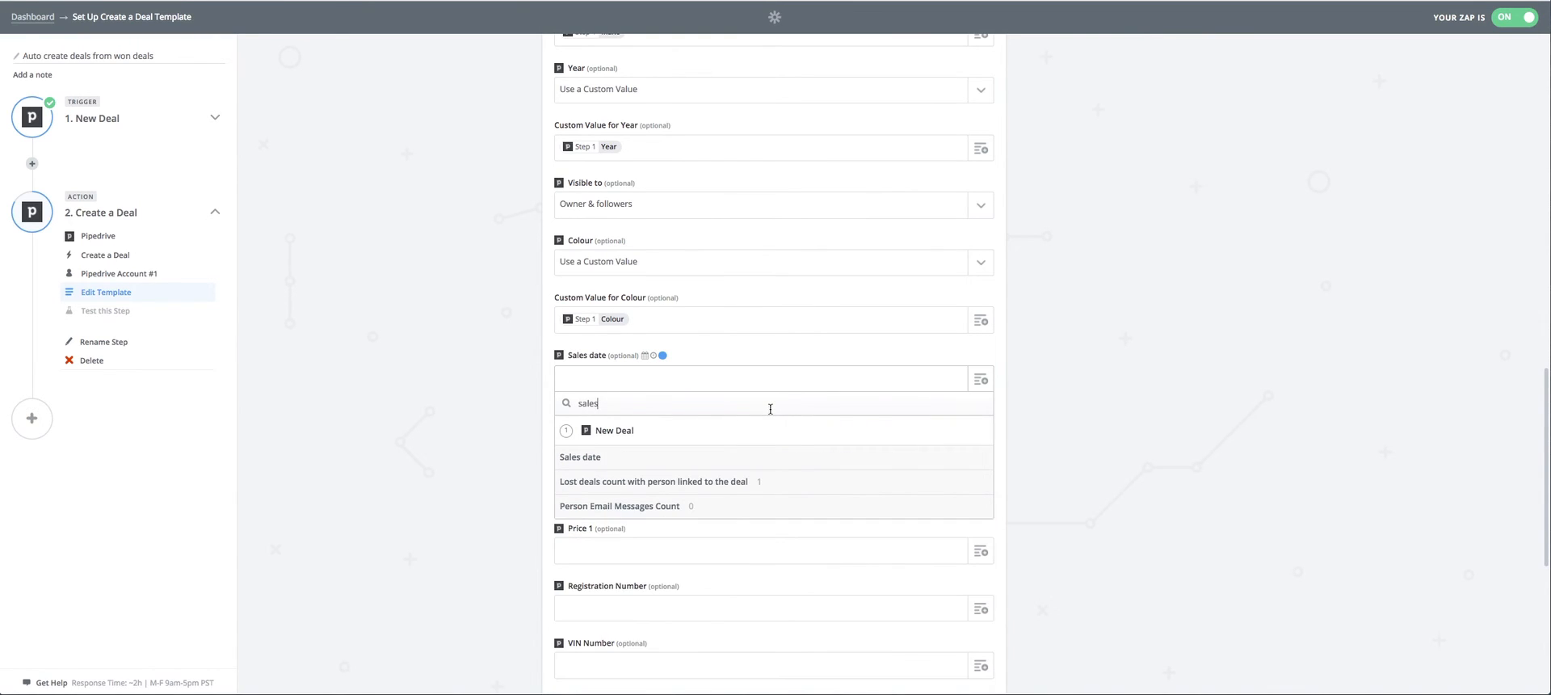
pyautogui.click(644, 457)
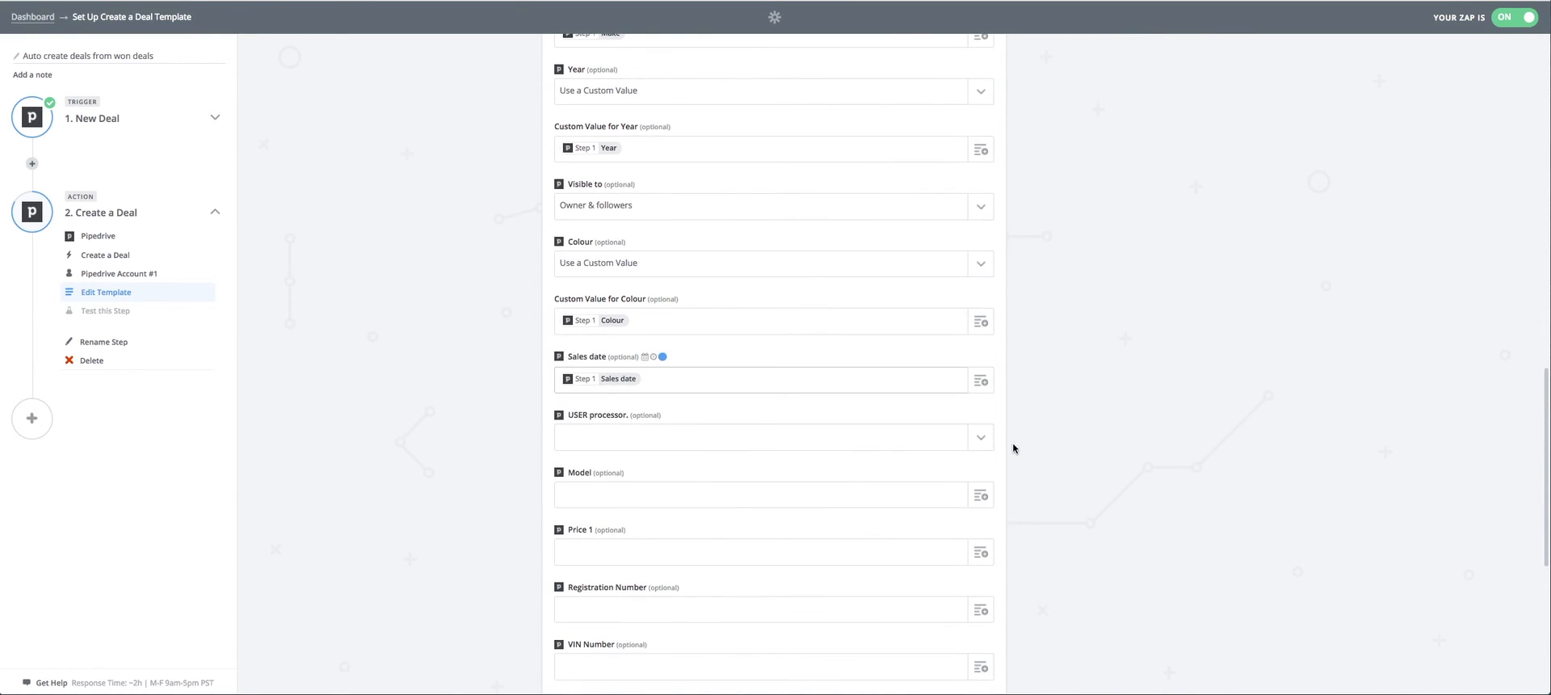
# Set the USER processor. field of the new deal to Use a Custom Value.
pyautogui.scroll(-1, 1015, 444)
pyautogui.click(980, 371)
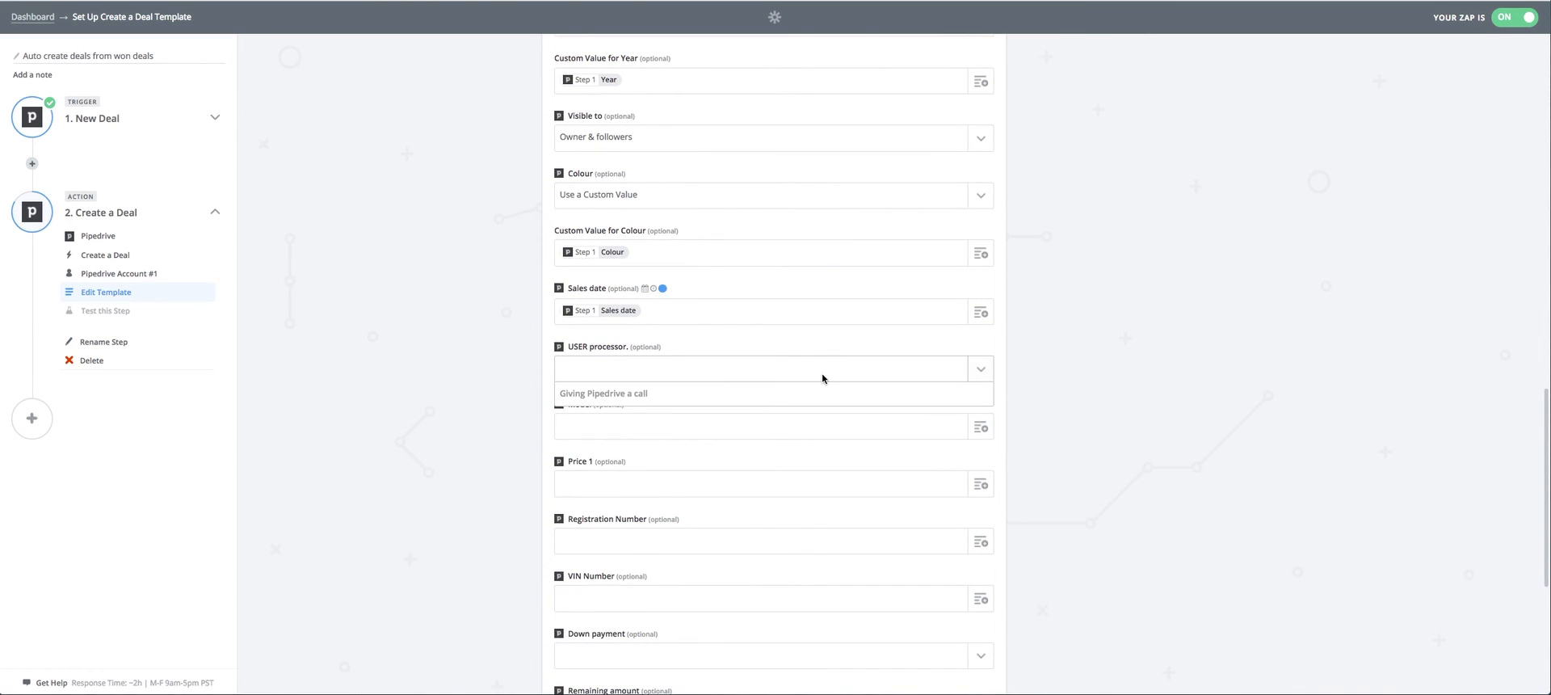
pyautogui.write('use')
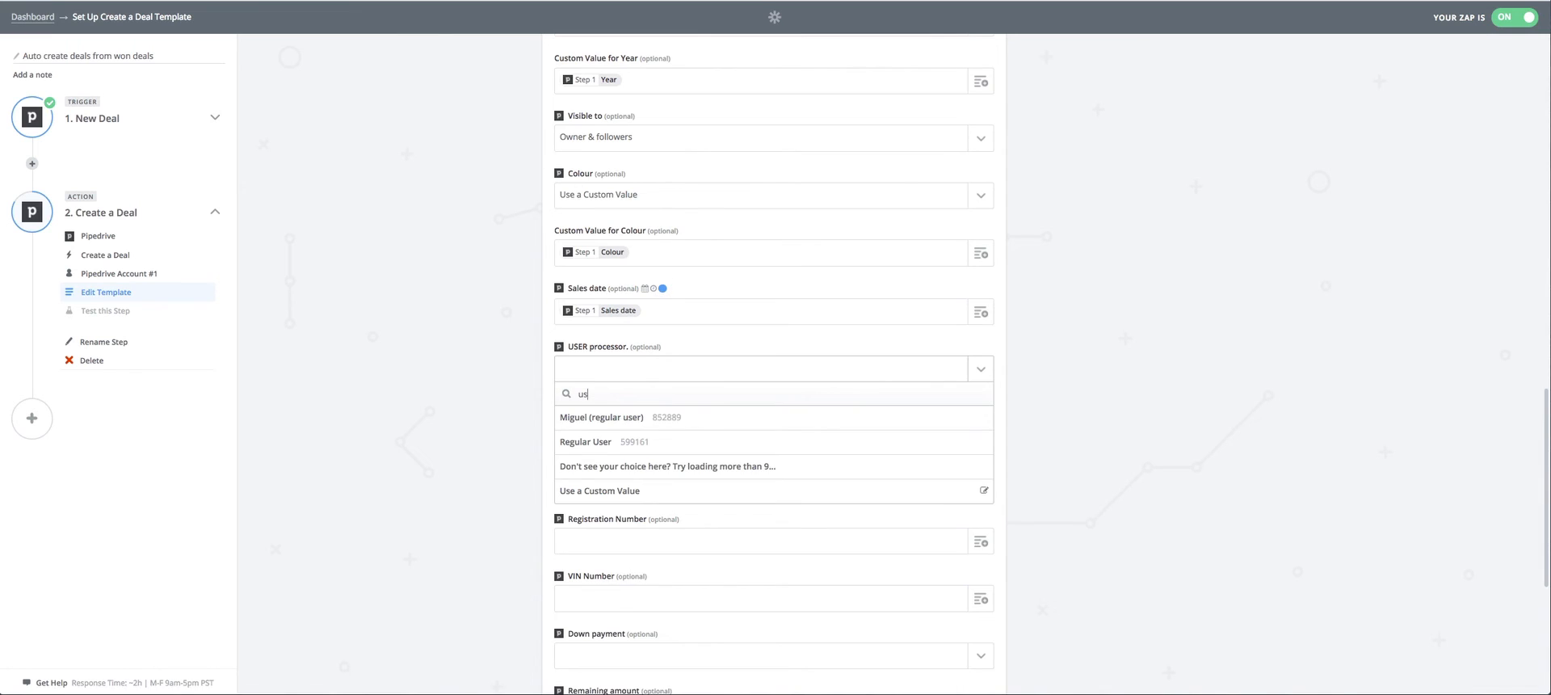
pyautogui.press('BackSpace')
pyautogui.press('BackSpace')
pyautogui.click(982, 369)
pyautogui.click(969, 372)
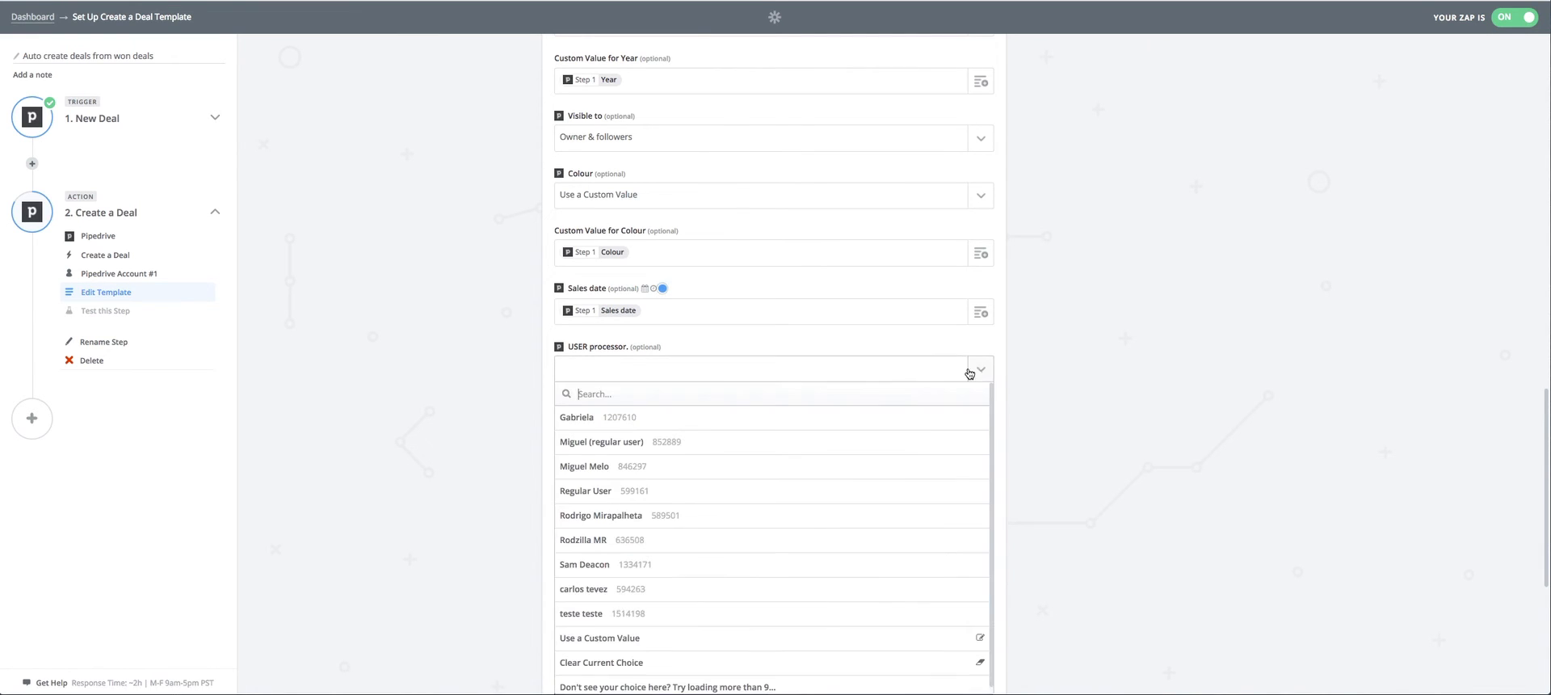
pyautogui.click(709, 635)
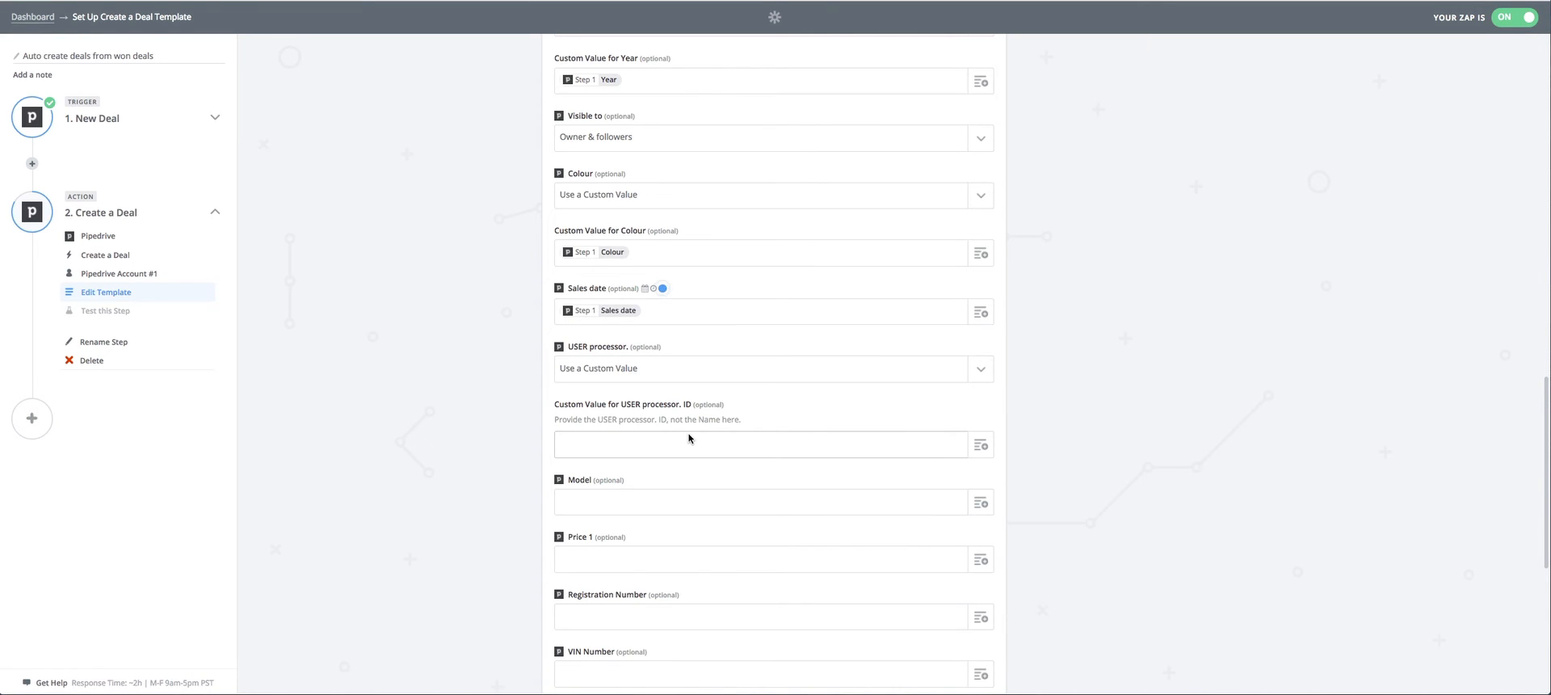
# Map the trigger's USER processor. field into the custom value for USER processor. ID.
pyautogui.click(982, 445)
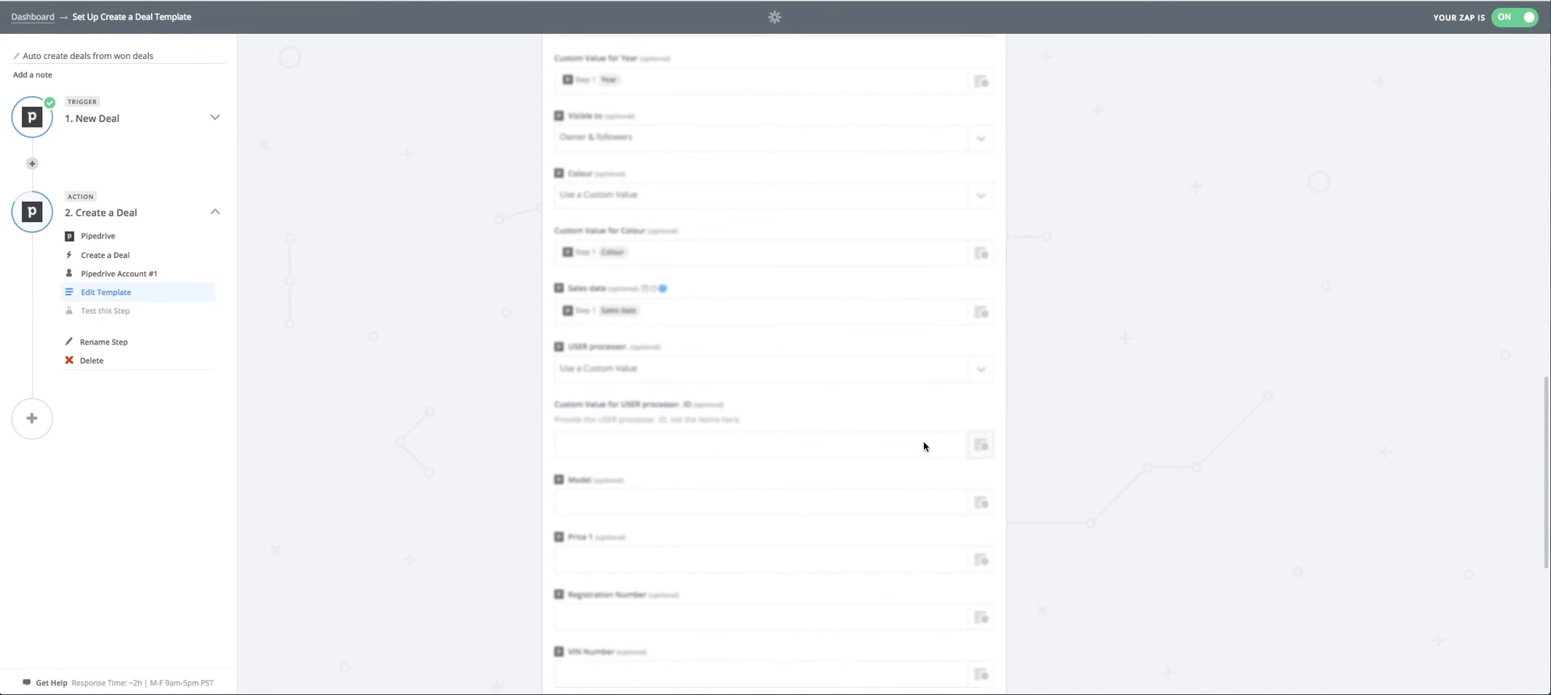
pyautogui.click(982, 448)
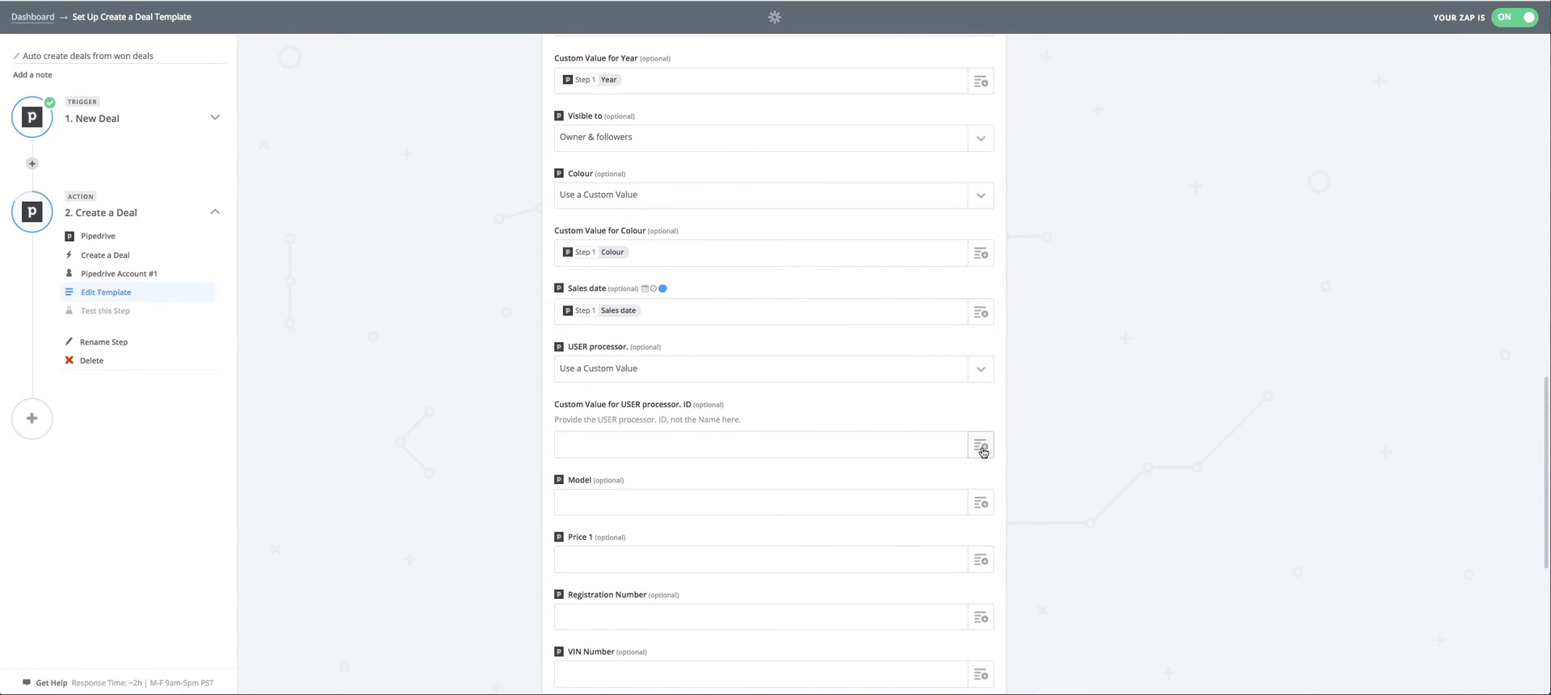
pyautogui.click(940, 447)
pyautogui.click(981, 445)
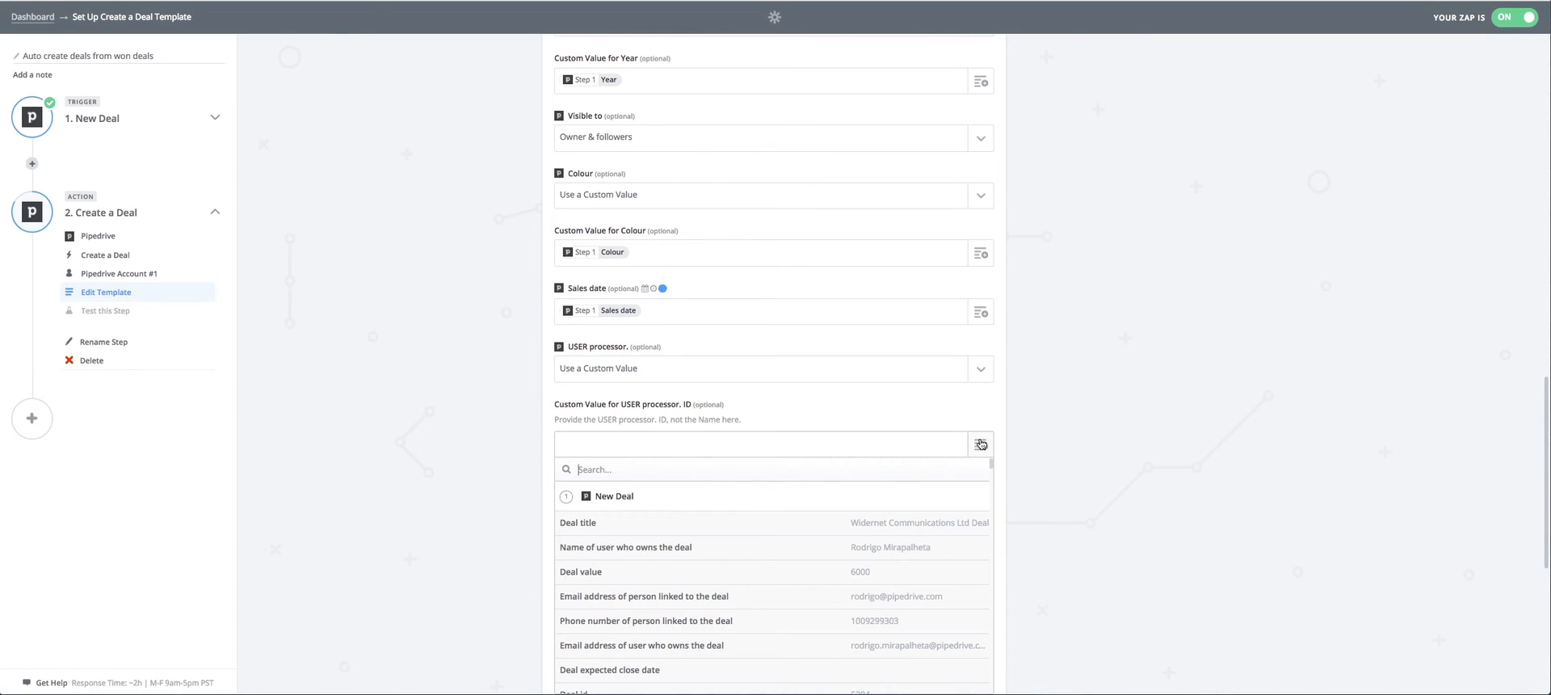
pyautogui.write('use')
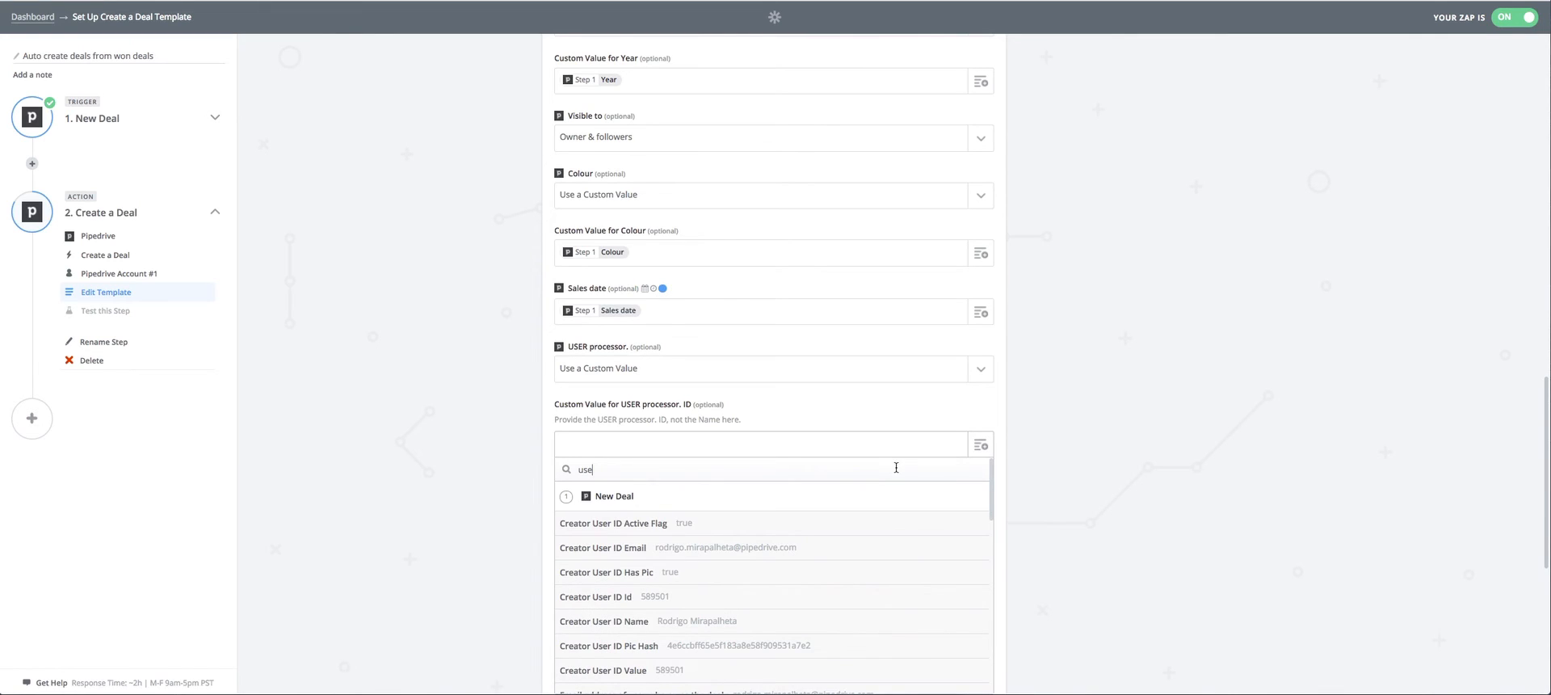
pyautogui.write('r pr')
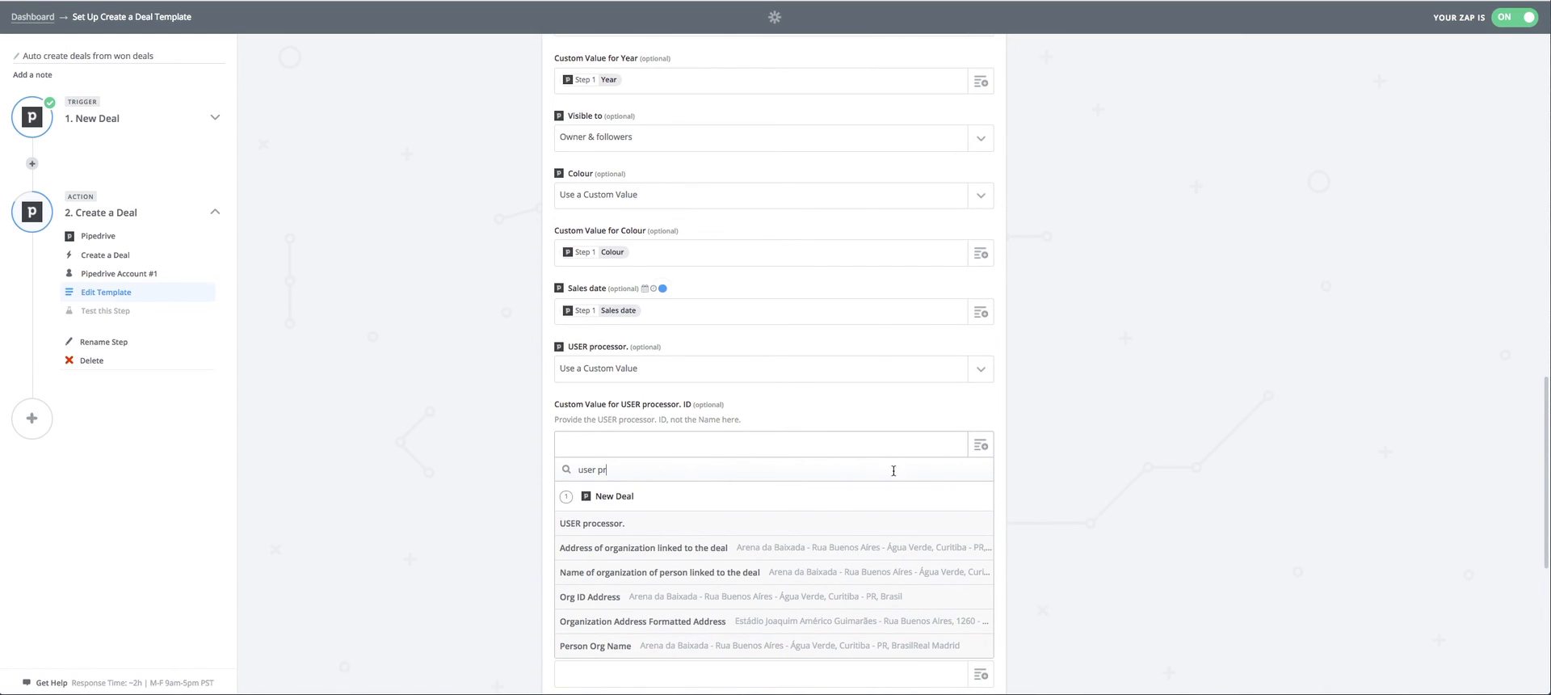
pyautogui.click(782, 524)
# Map the trigger's Model field into the new deal's Model.
pyautogui.scroll(-2, 1021, 451)
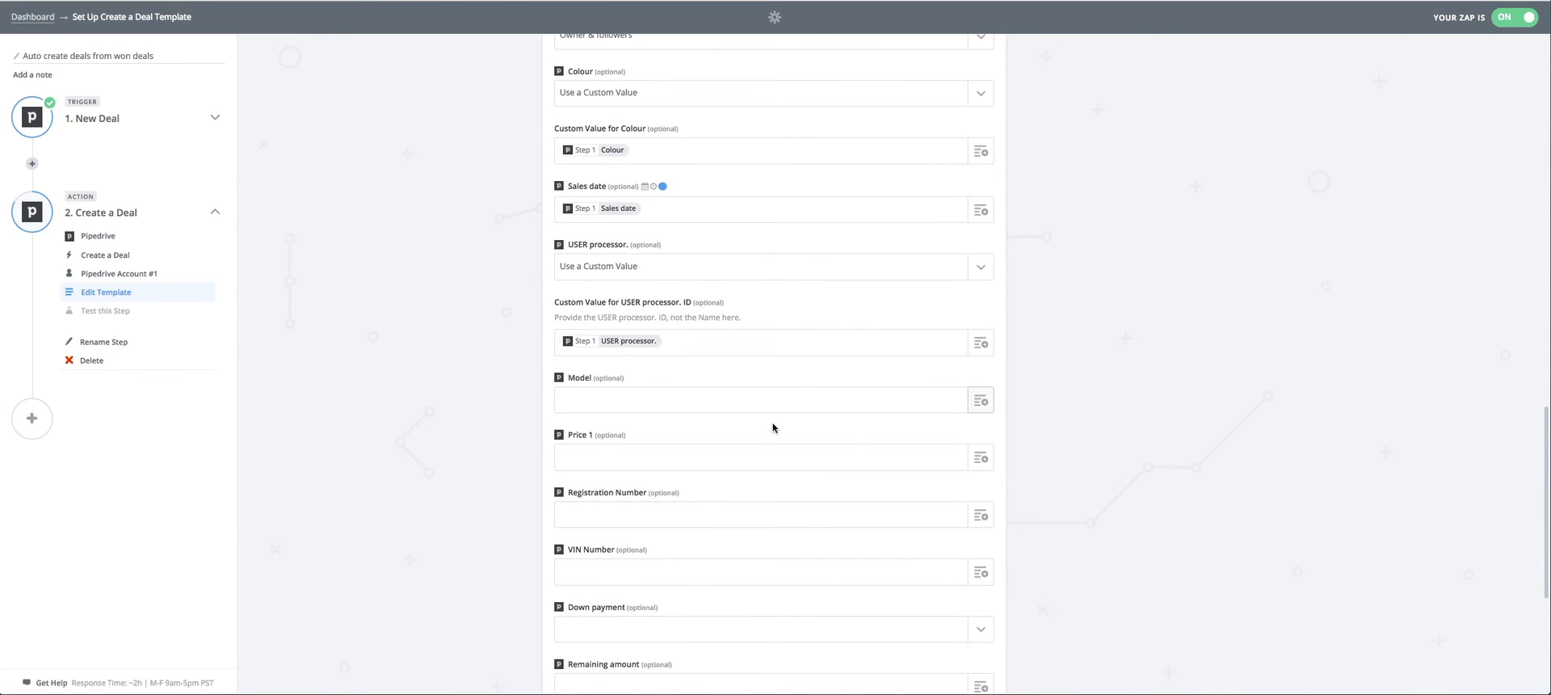
pyautogui.click(981, 401)
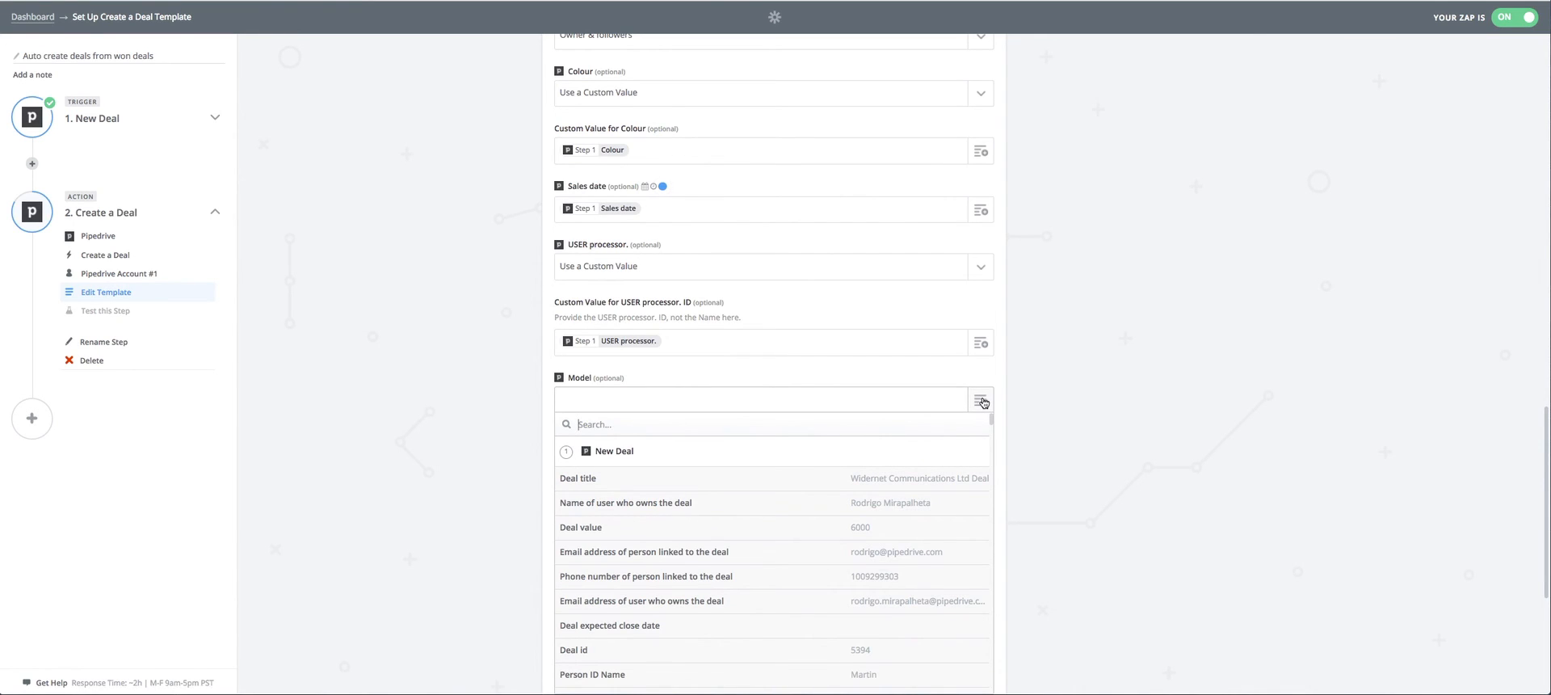
pyautogui.write('mo')
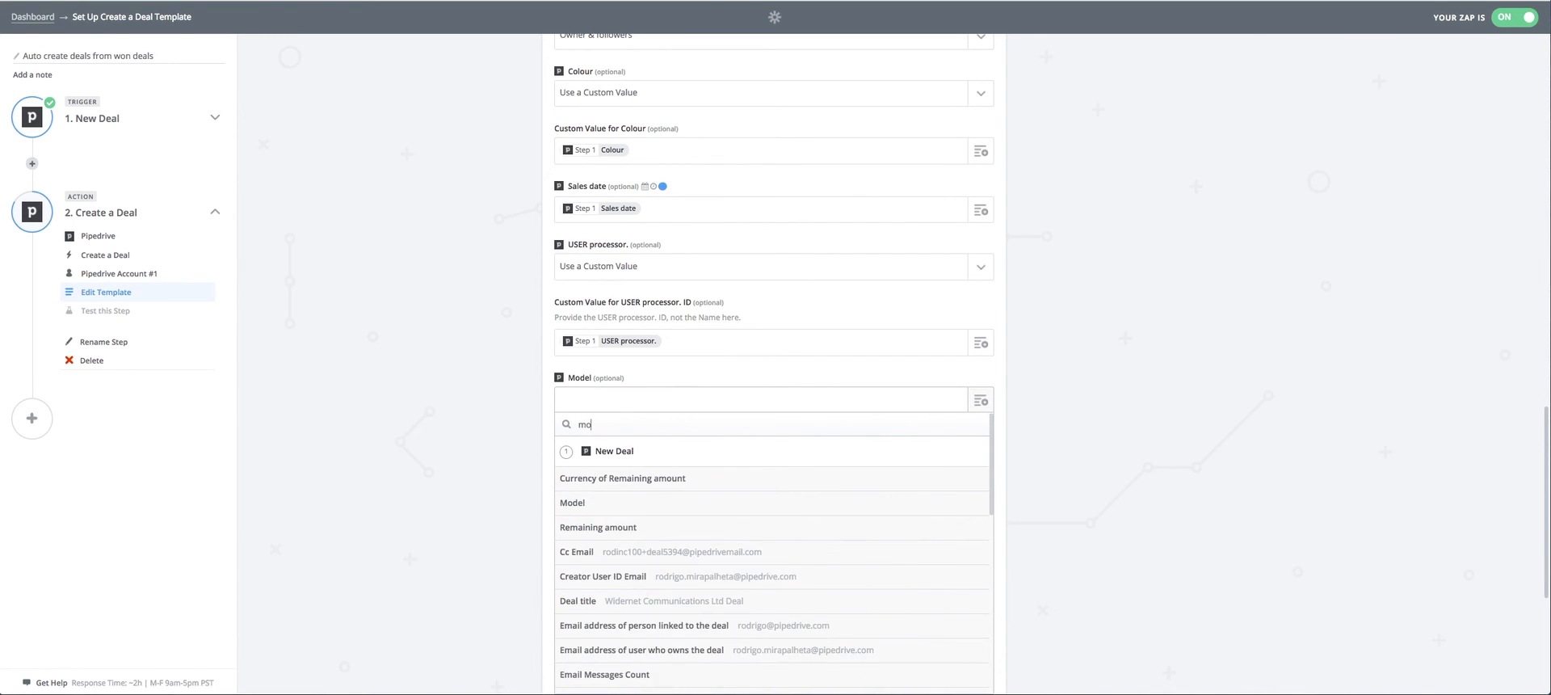
pyautogui.click(720, 504)
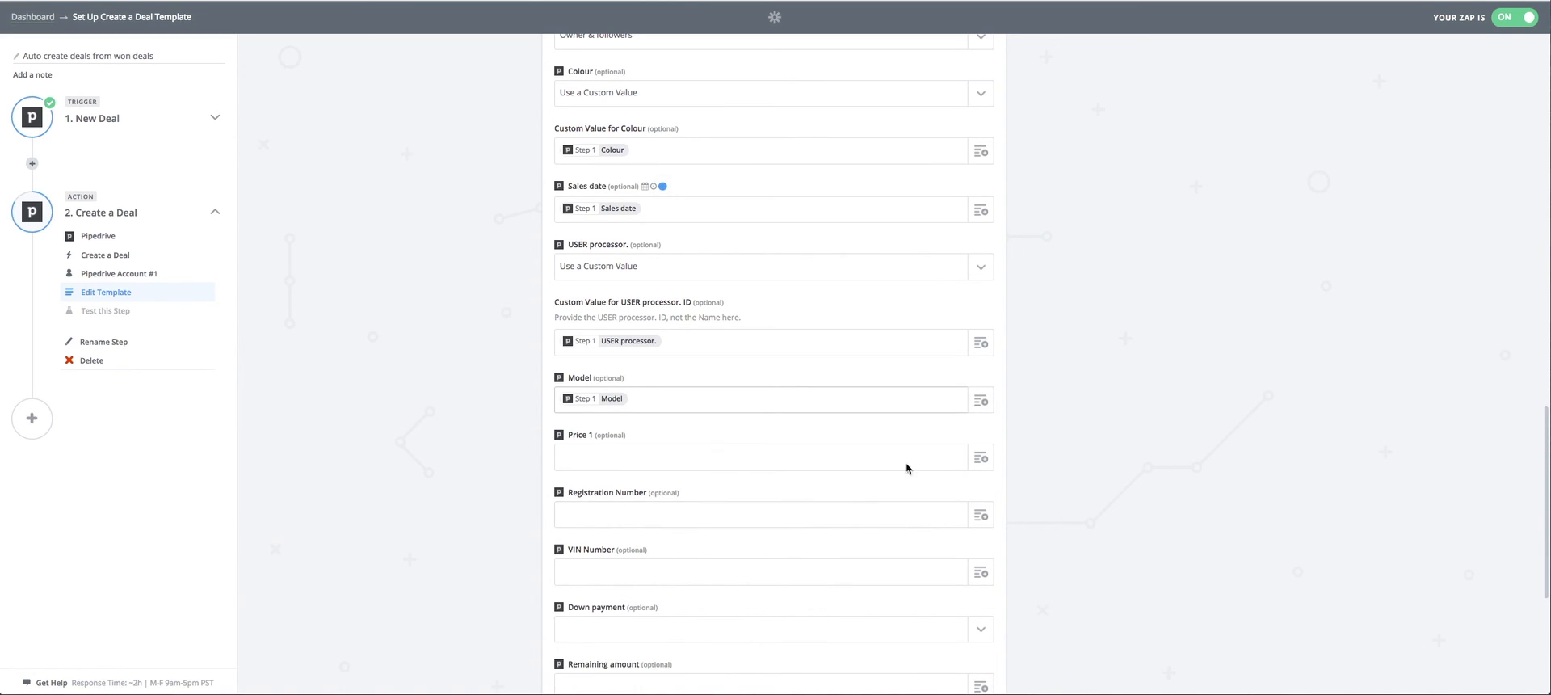
# Map the trigger's Price 1 field into the new deal's Price 1.
pyautogui.click(982, 458)
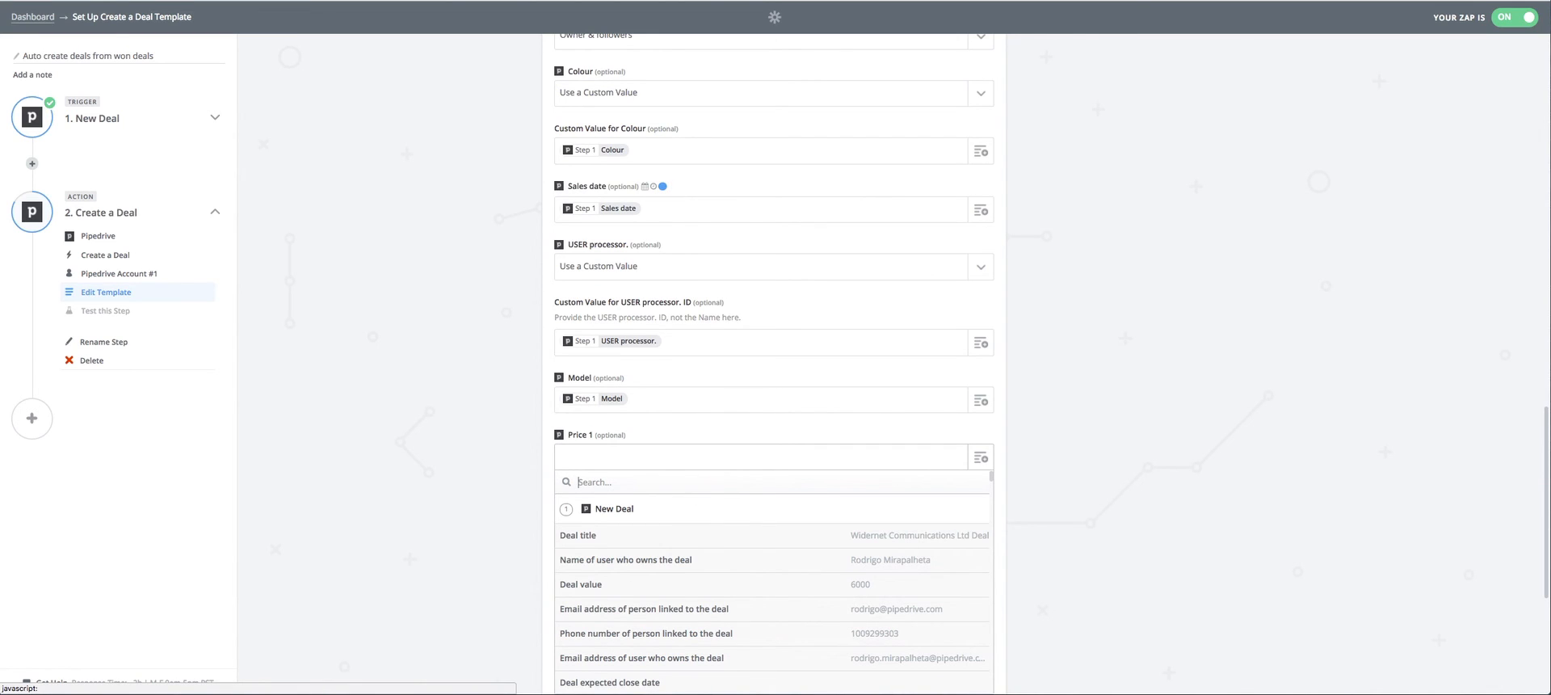
pyautogui.write('p')
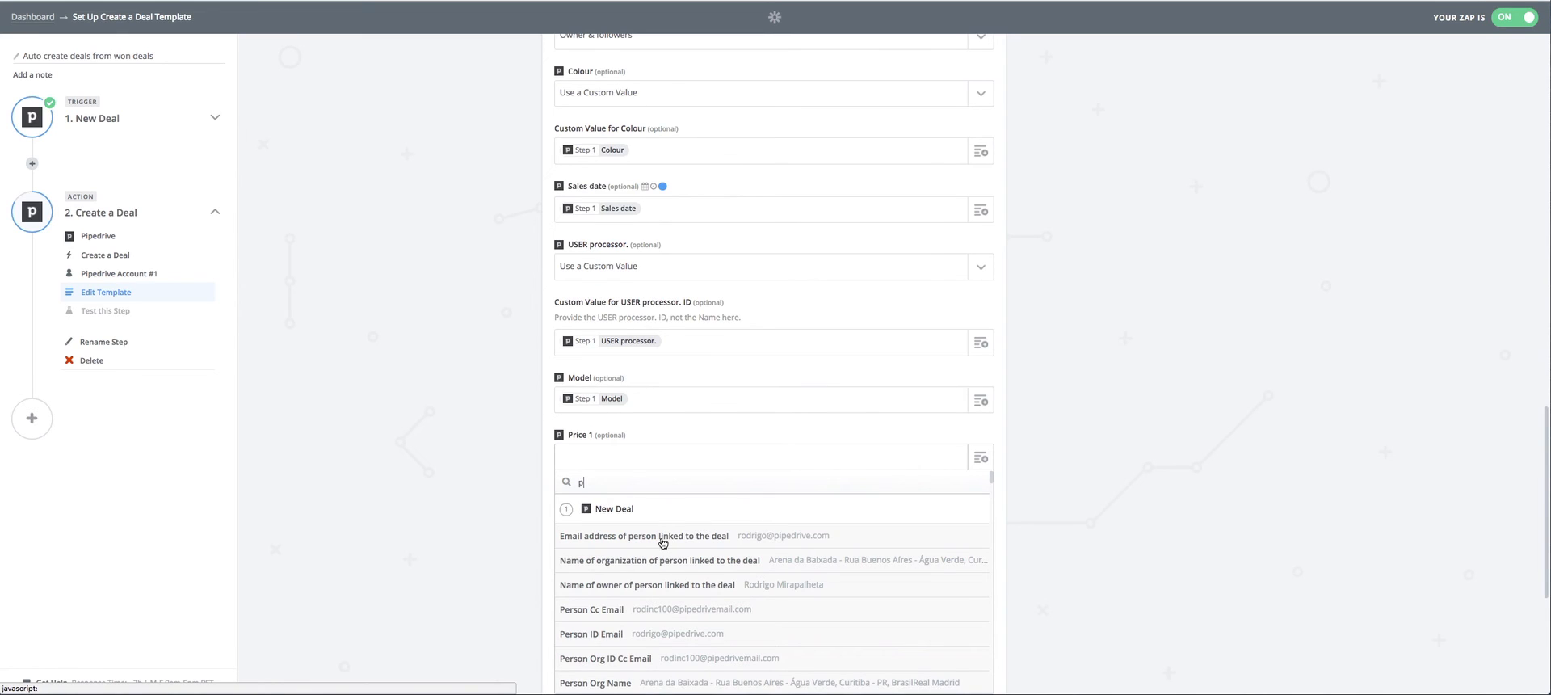
pyautogui.write('rice')
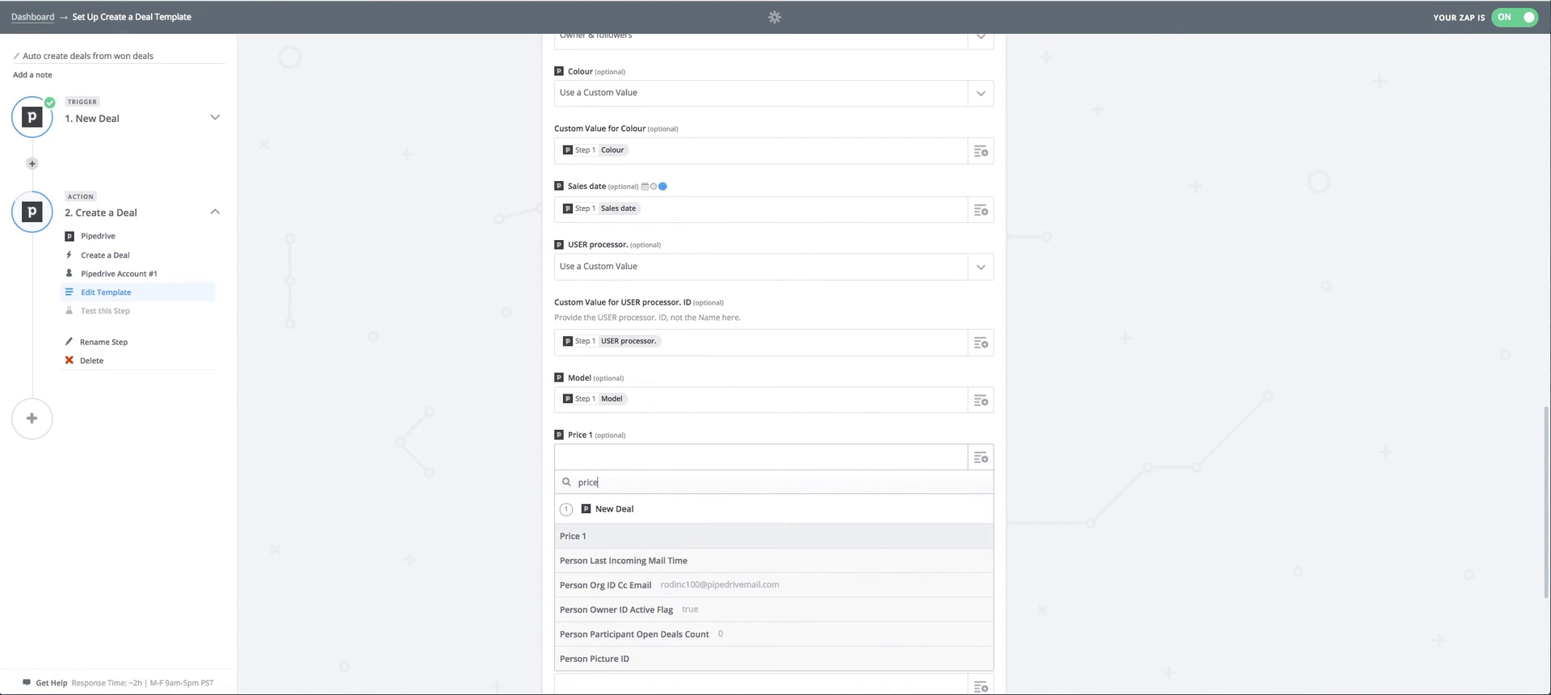
pyautogui.click(631, 537)
# Map the trigger's Registration Number field into the new deal's Registration Number.
pyautogui.scroll(-1, 726, 473)
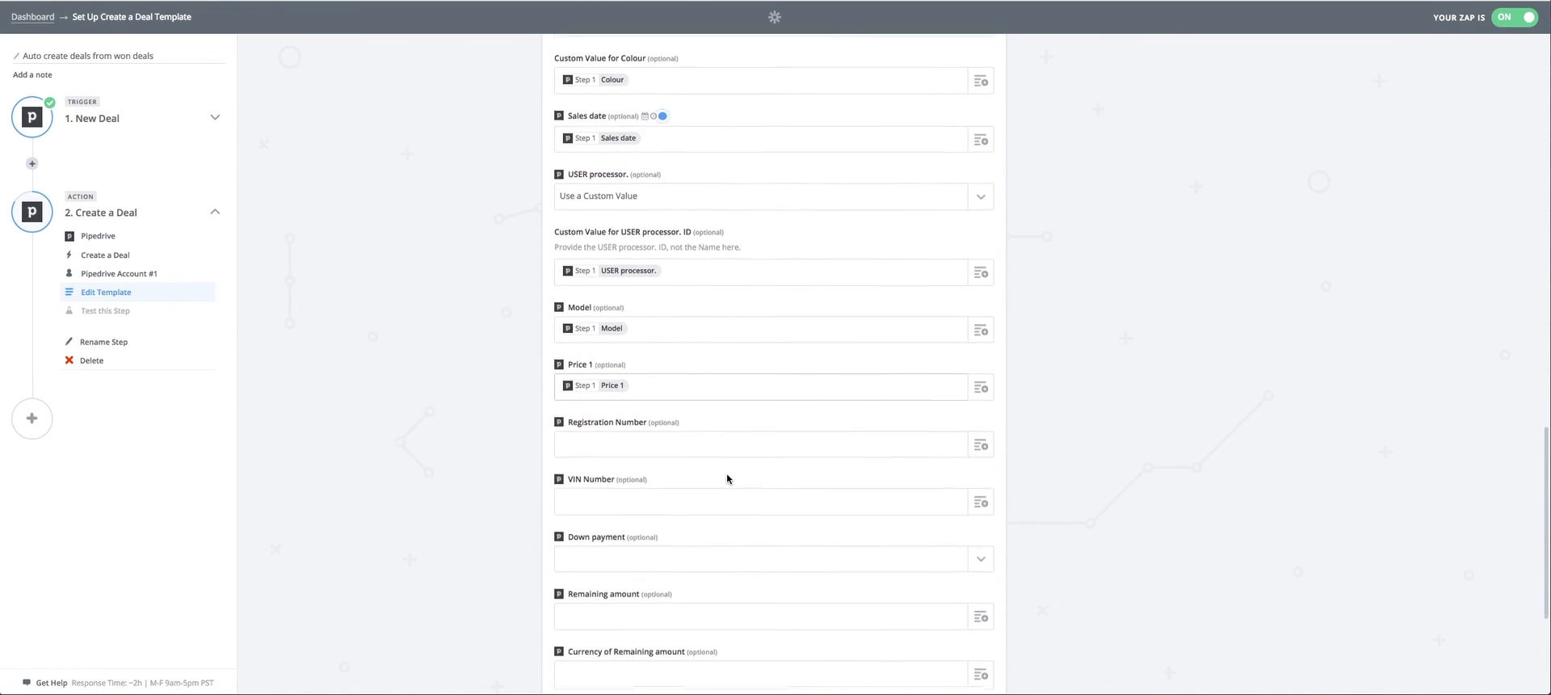
pyautogui.click(979, 437)
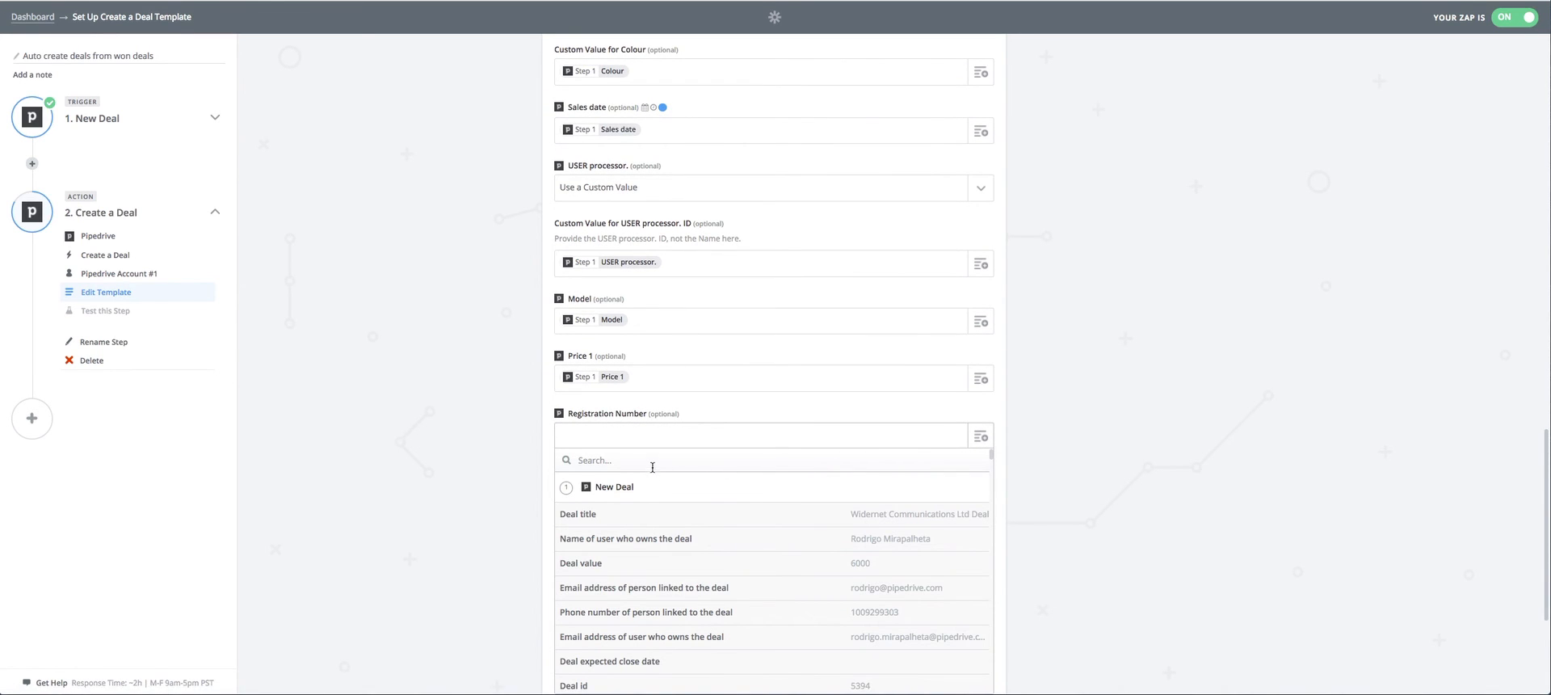
pyautogui.write('r')
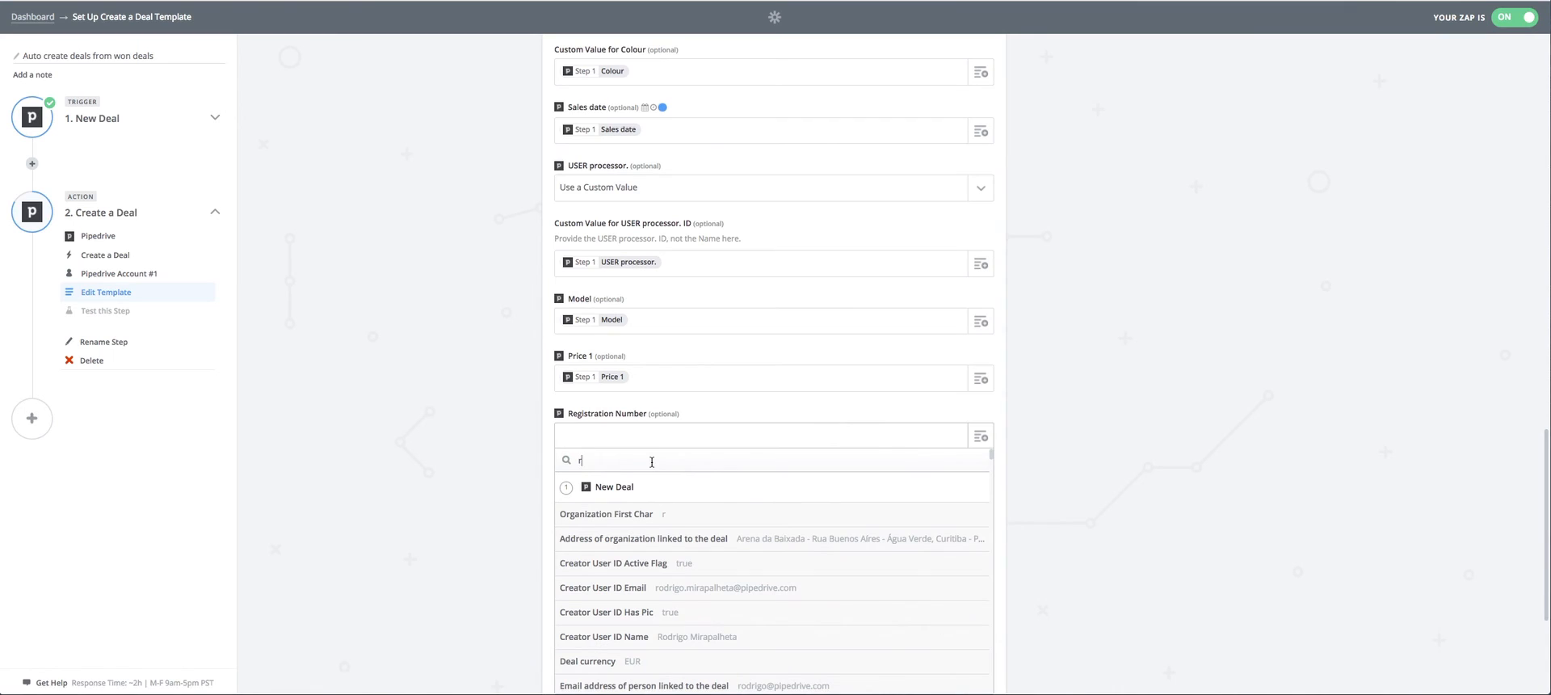
pyautogui.write('e')
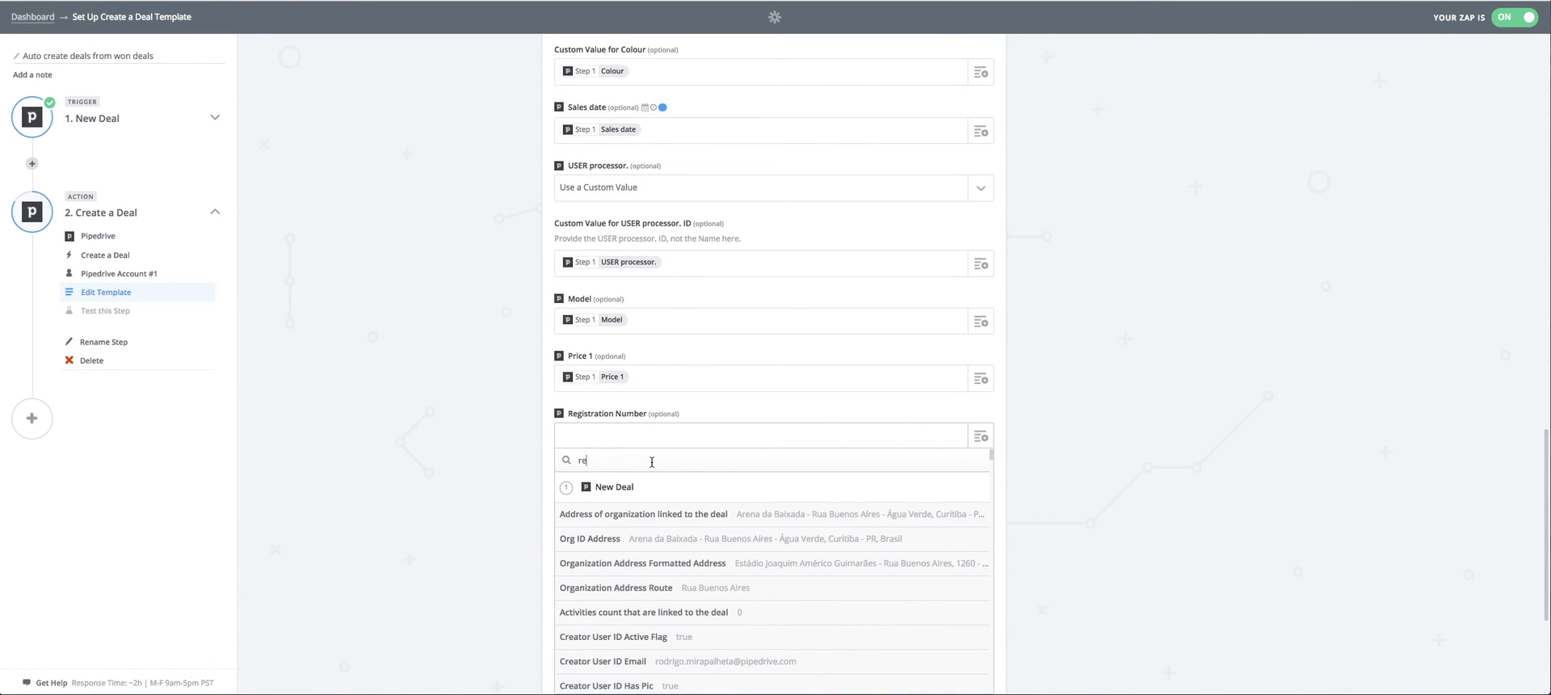
pyautogui.write('gis')
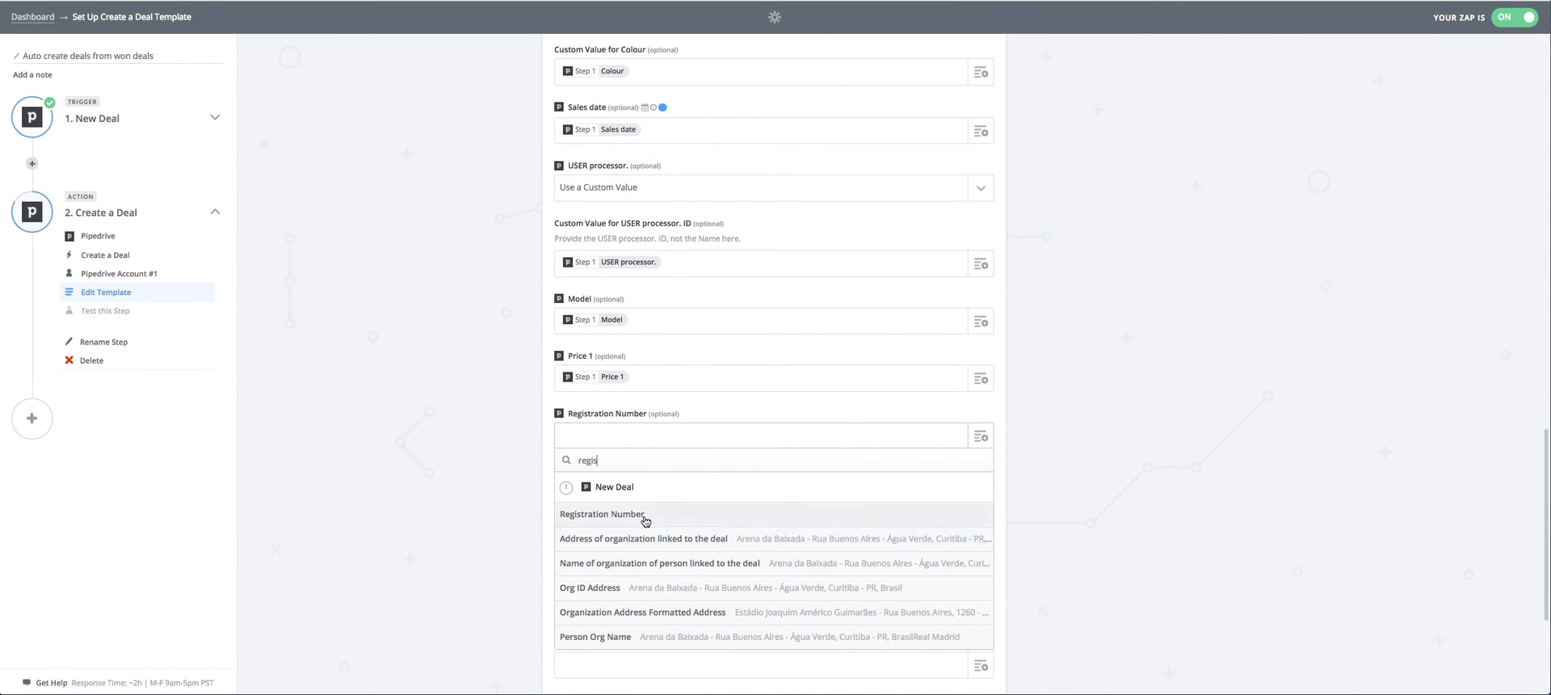
pyautogui.click(644, 514)
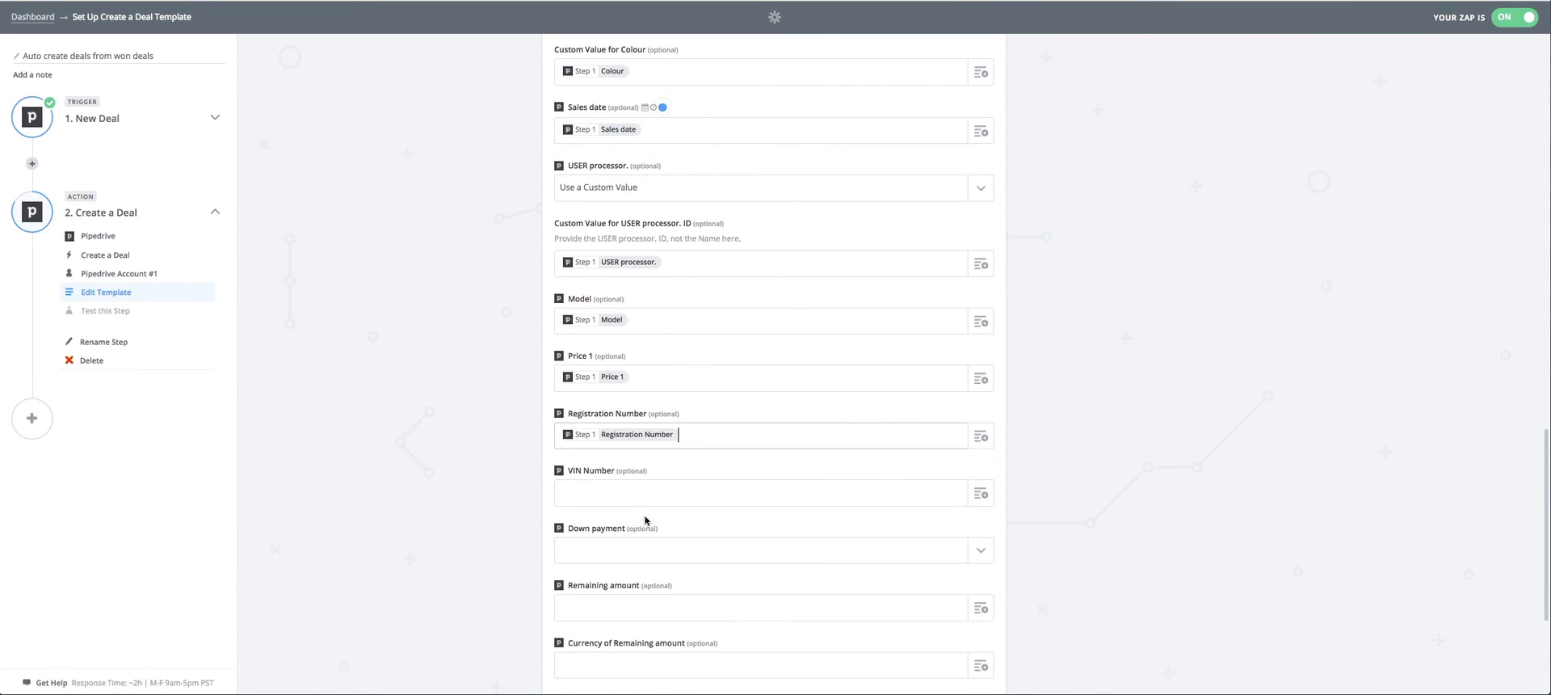
# Map the trigger's VIN Number field into the new deal's VIN Number.
pyautogui.click(953, 494)
pyautogui.write('v')
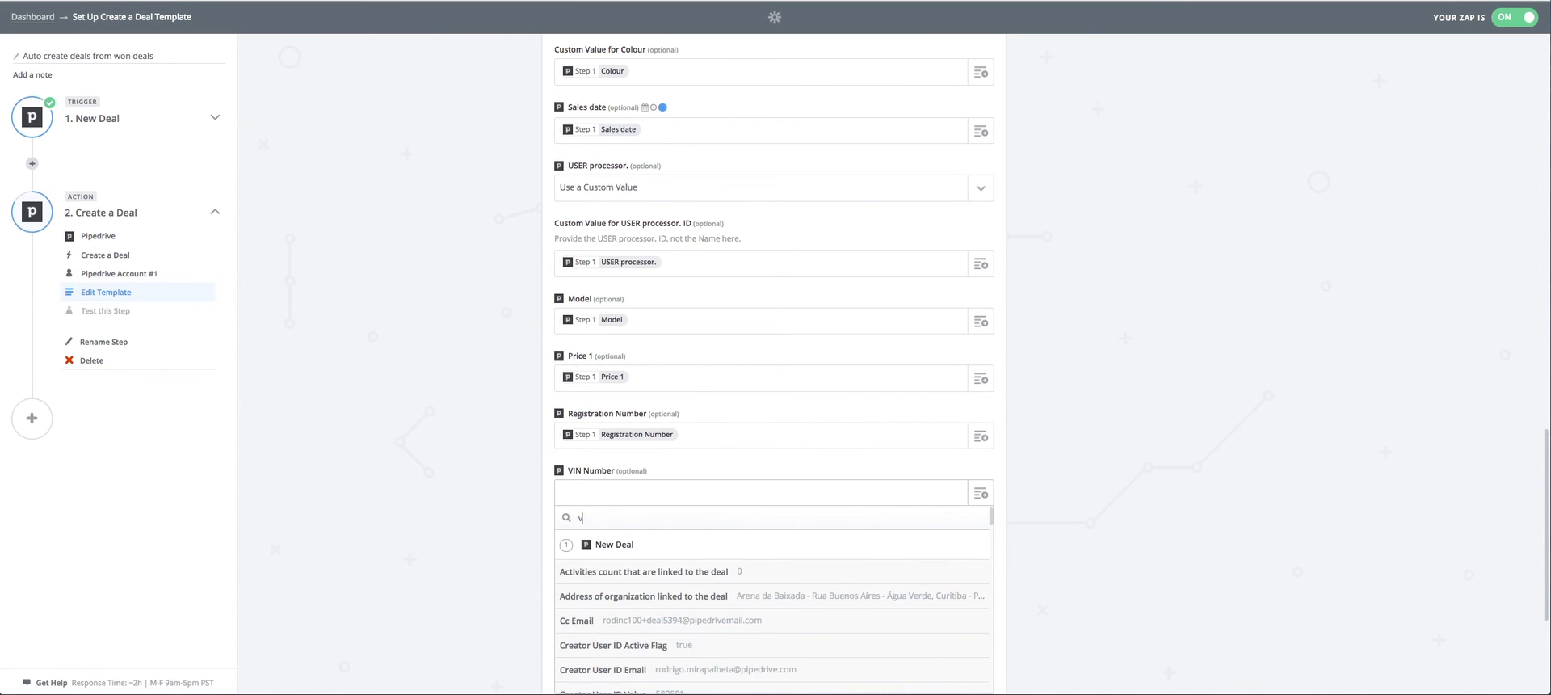
pyautogui.write('in')
pyautogui.click(682, 573)
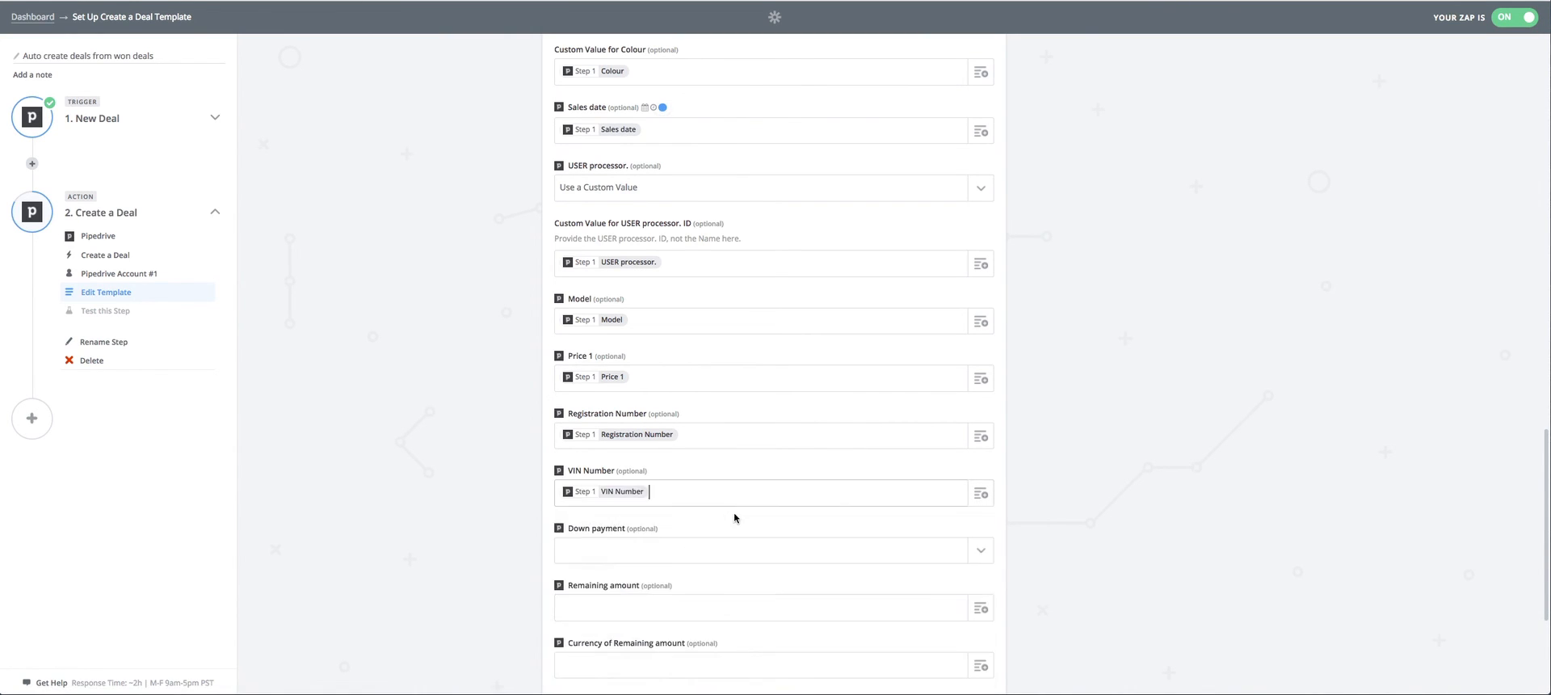
# Set the new deal's Down payment to use a custom value and map the trigger's Down payment field into it.
pyautogui.scroll(-1, 740, 485)
pyautogui.click(980, 475)
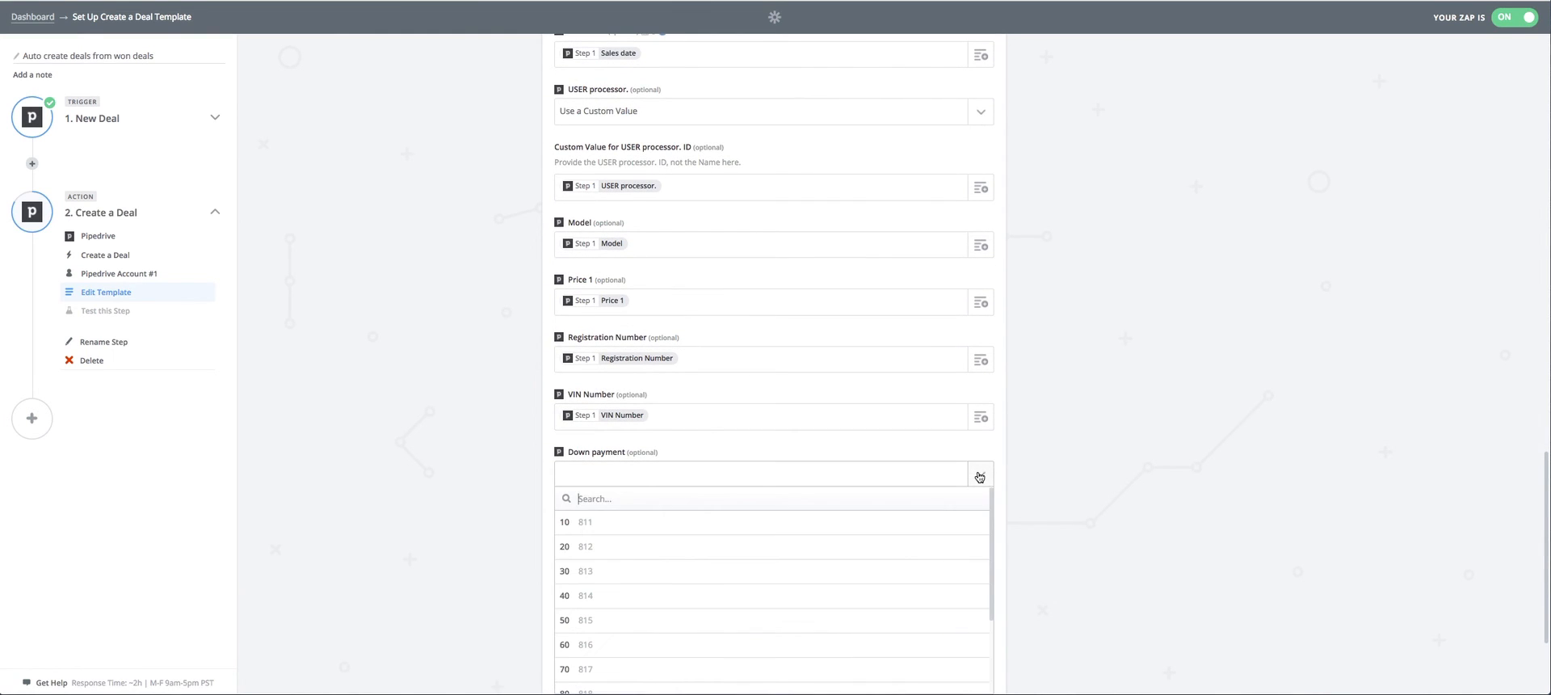
pyautogui.scroll(-5, 841, 493)
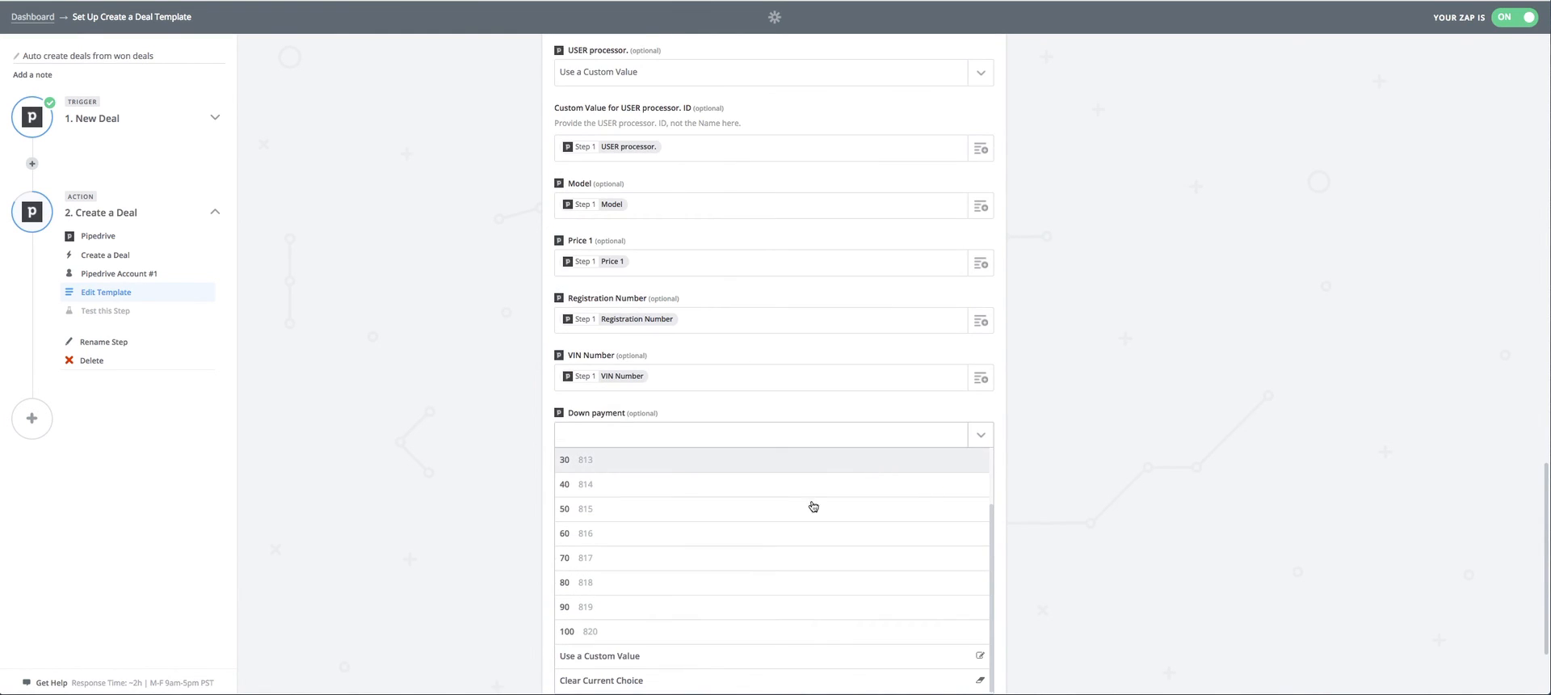
pyautogui.click(662, 650)
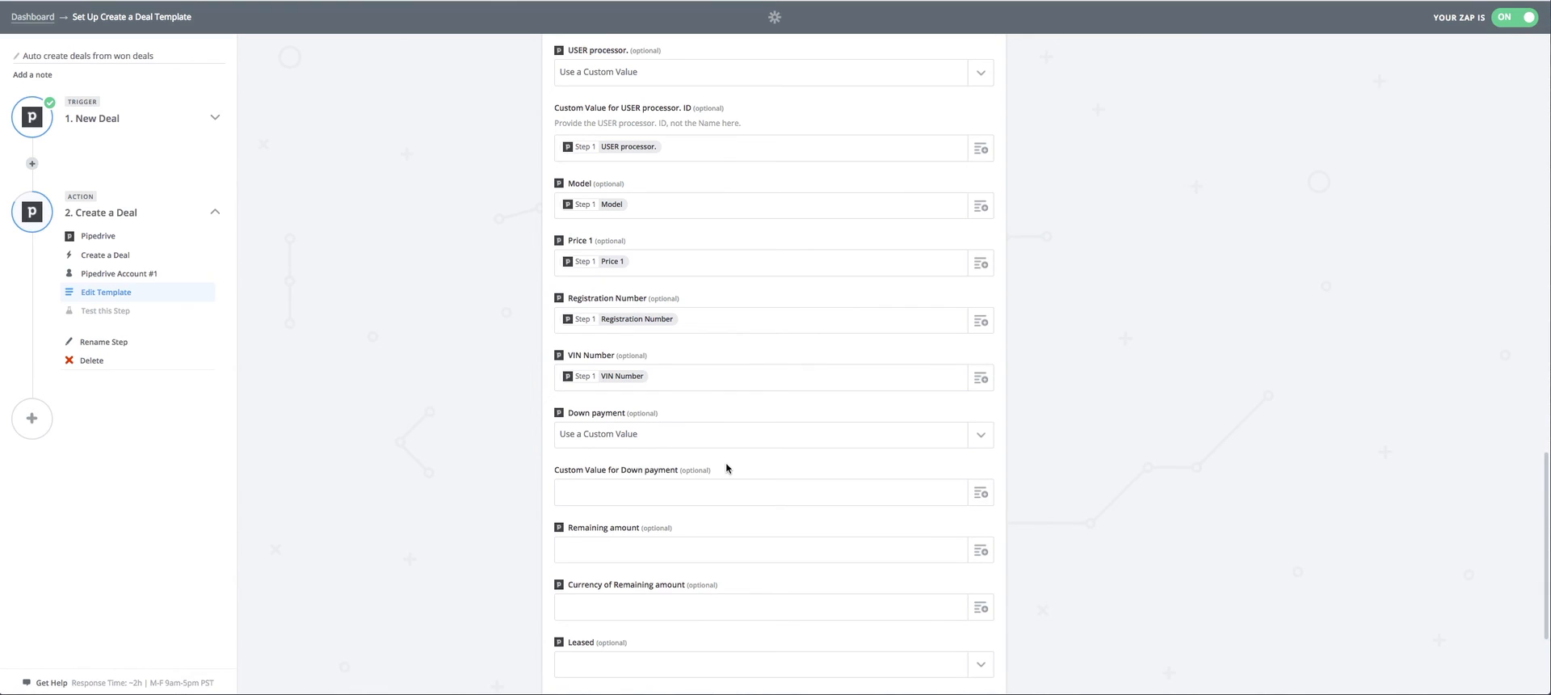
pyautogui.scroll(1, 767, 426)
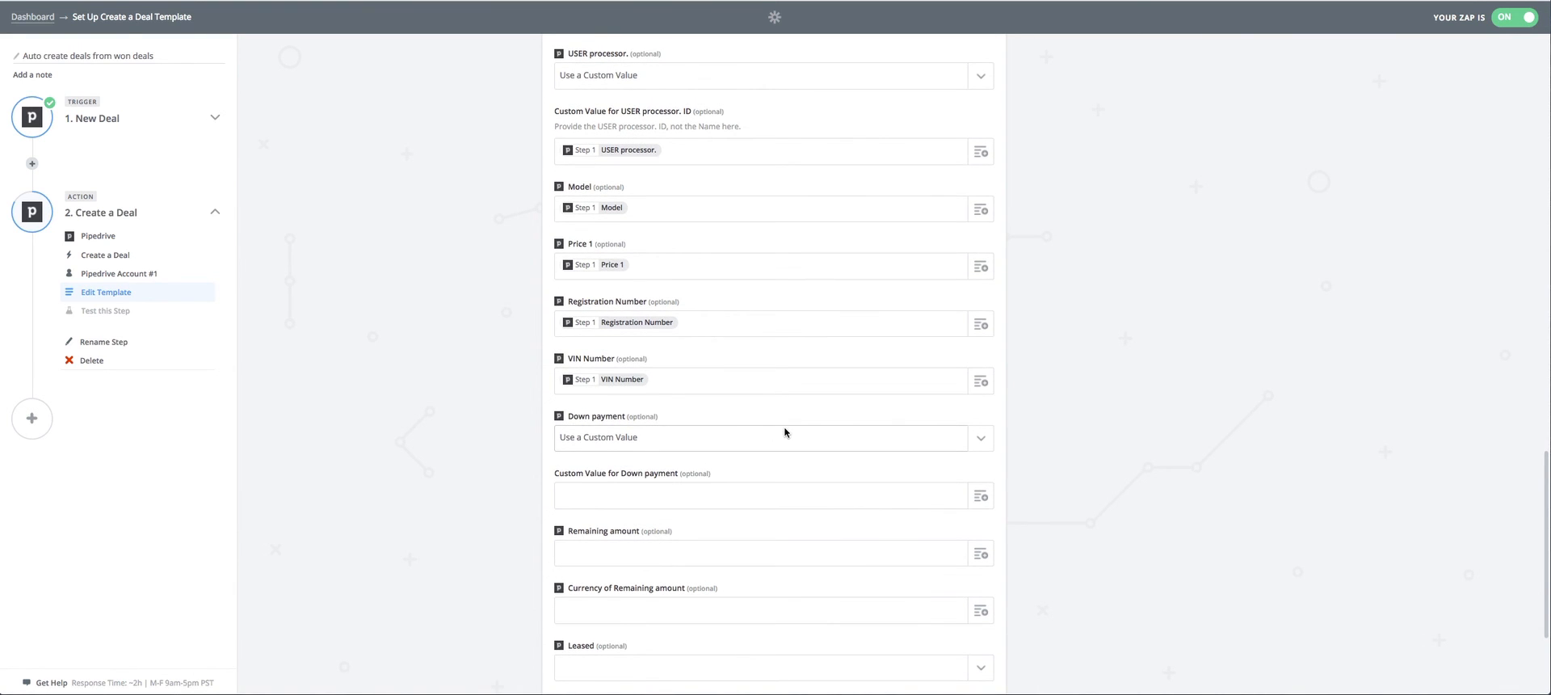
pyautogui.scroll(-3, 949, 426)
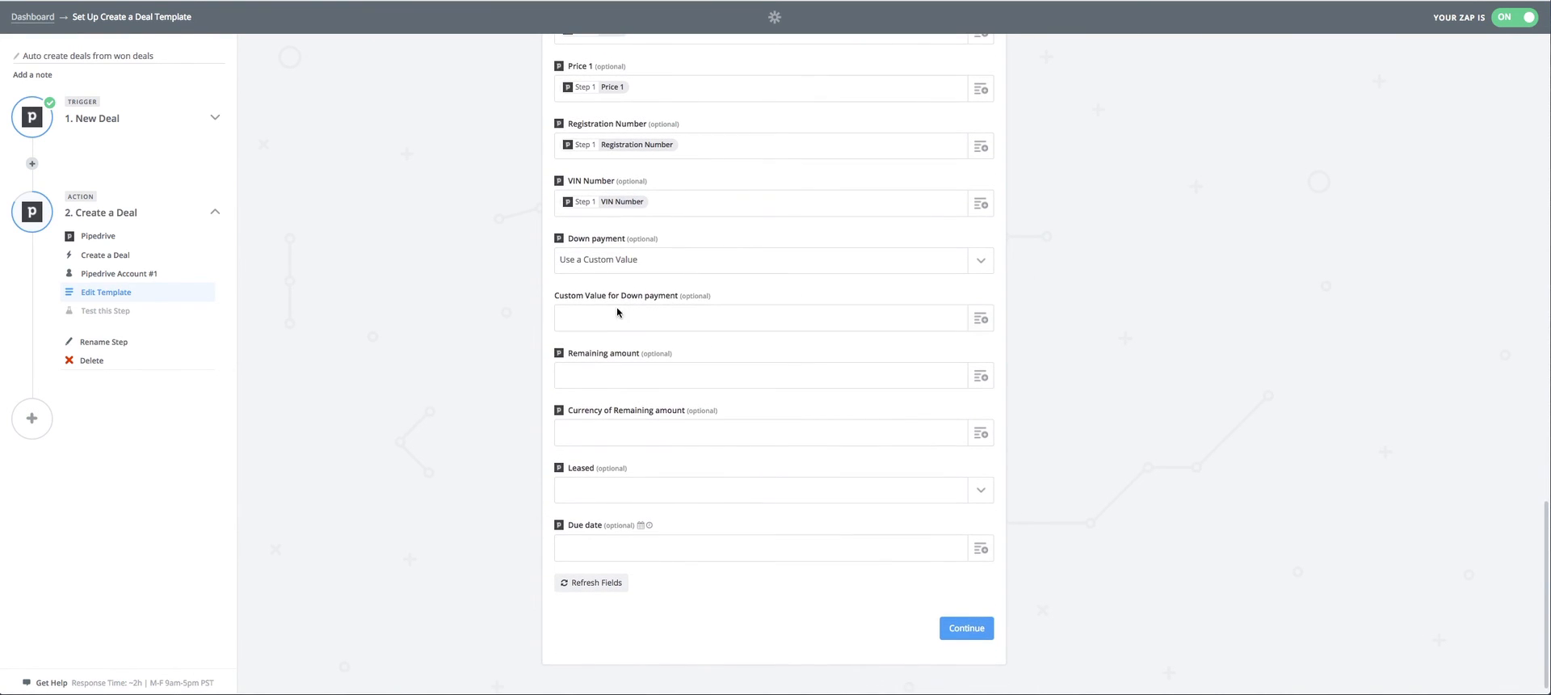
pyautogui.click(981, 318)
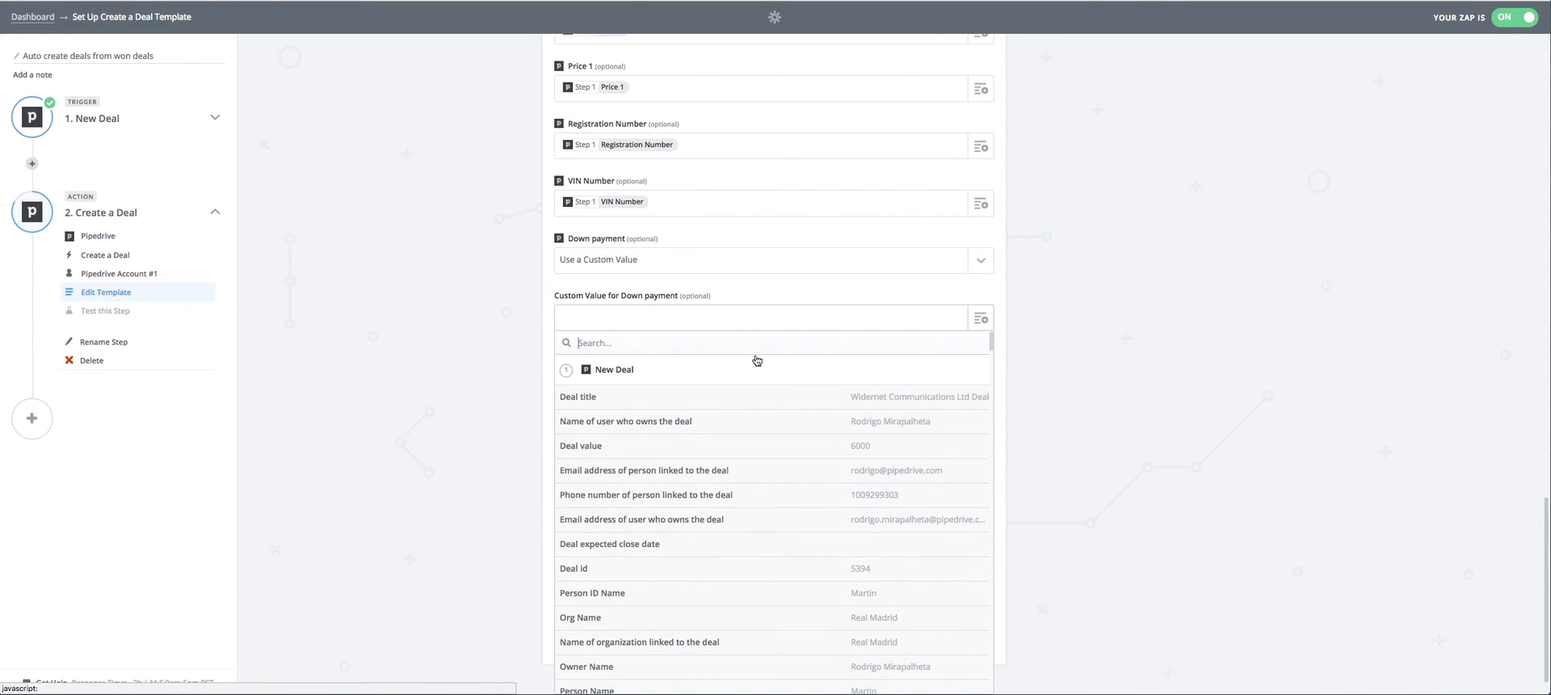
pyautogui.write('d')
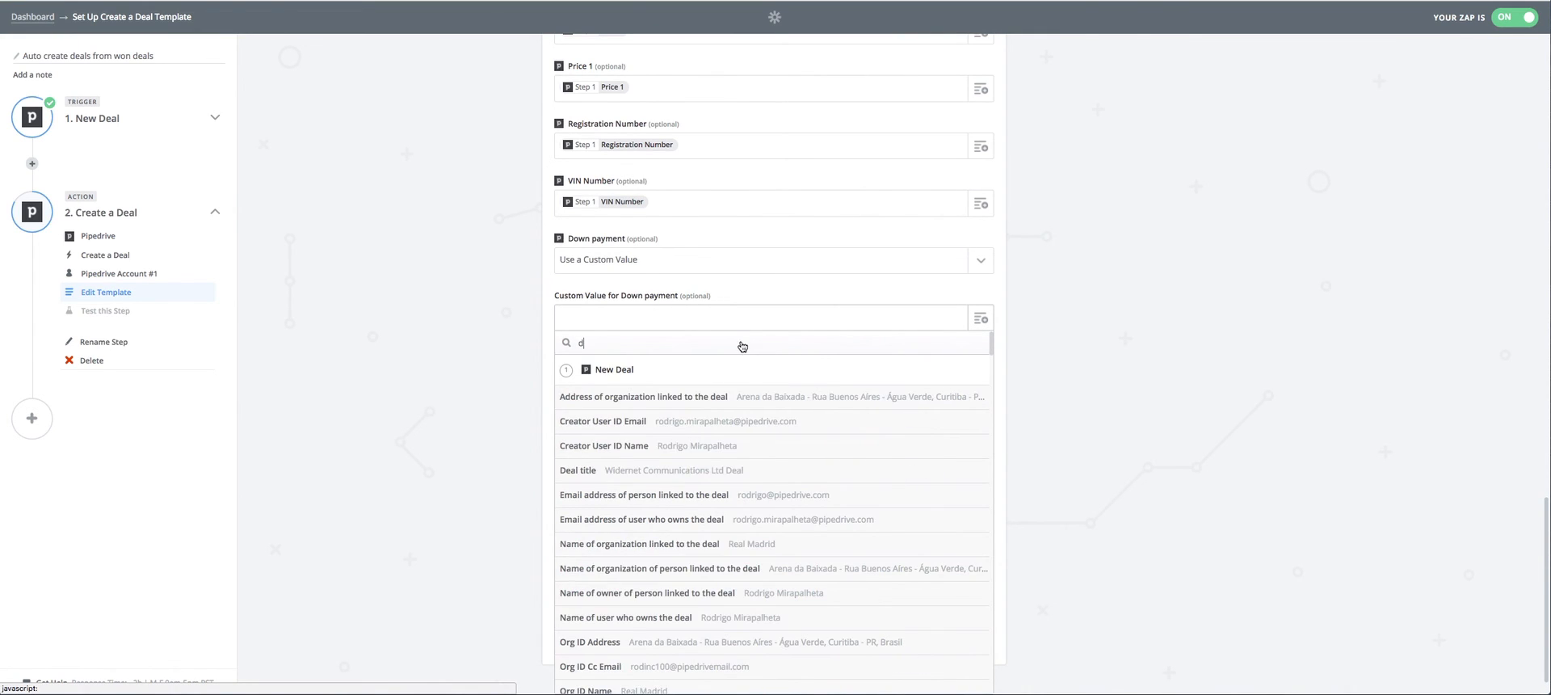
pyautogui.write('own')
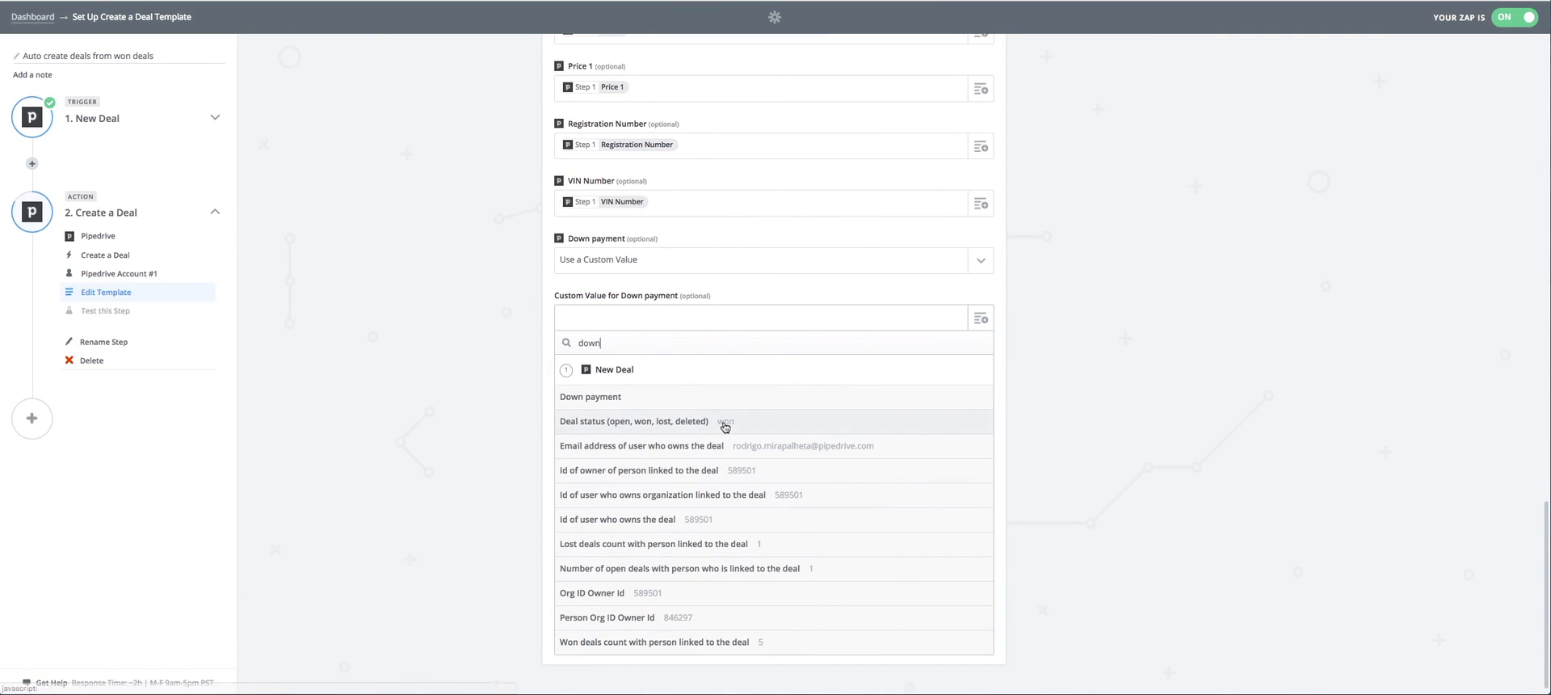
pyautogui.click(673, 397)
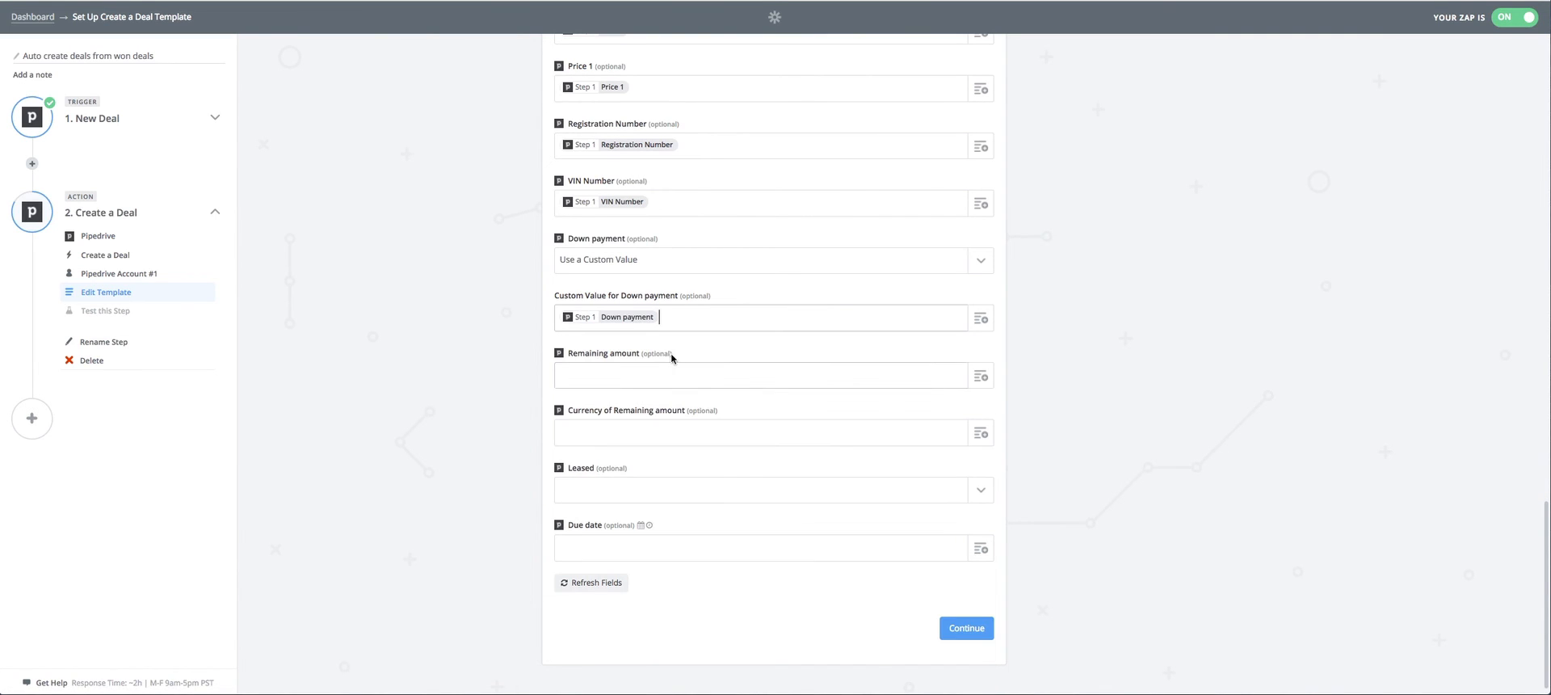
# Map the trigger's Remaining amount field into the new deal's Remaining amount.
pyautogui.click(981, 377)
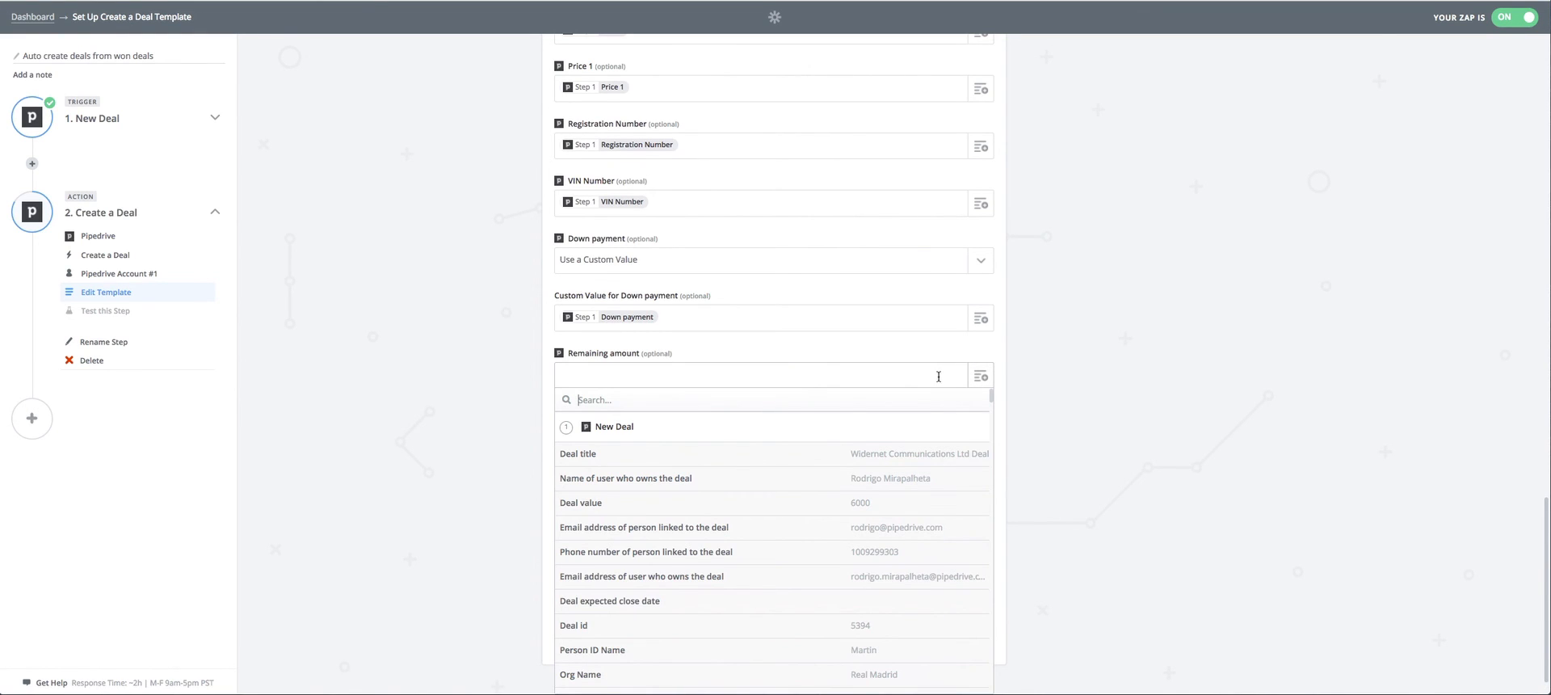
pyautogui.write('l')
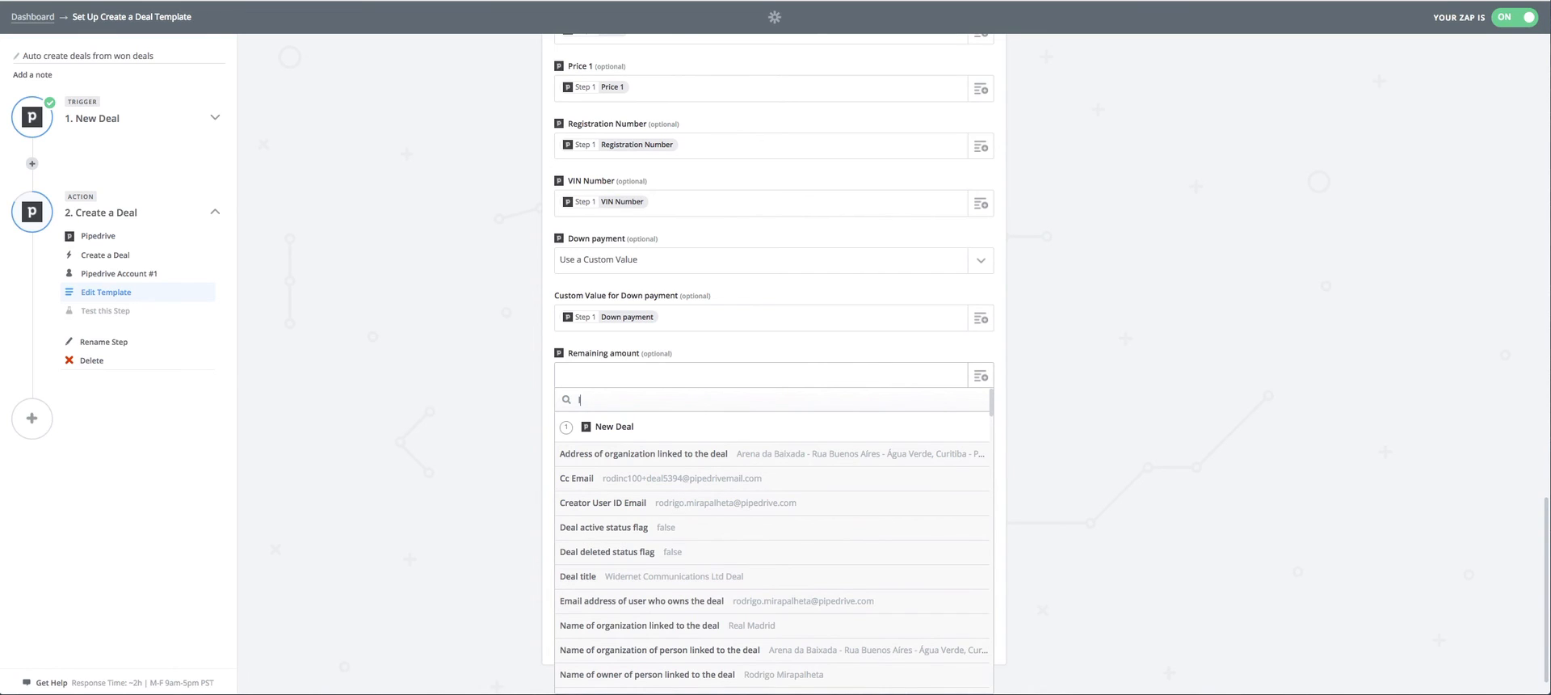
pyautogui.write('rem')
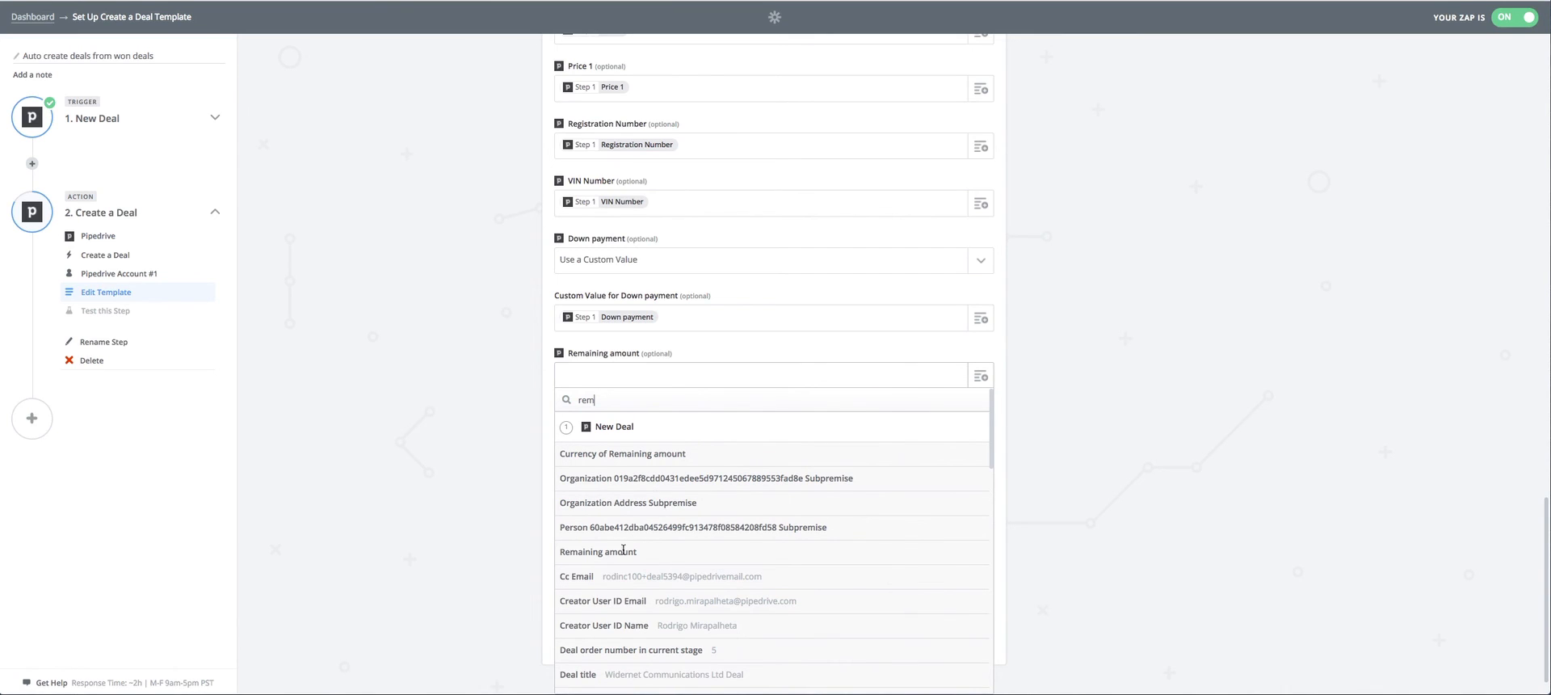
pyautogui.press('BackSpace')
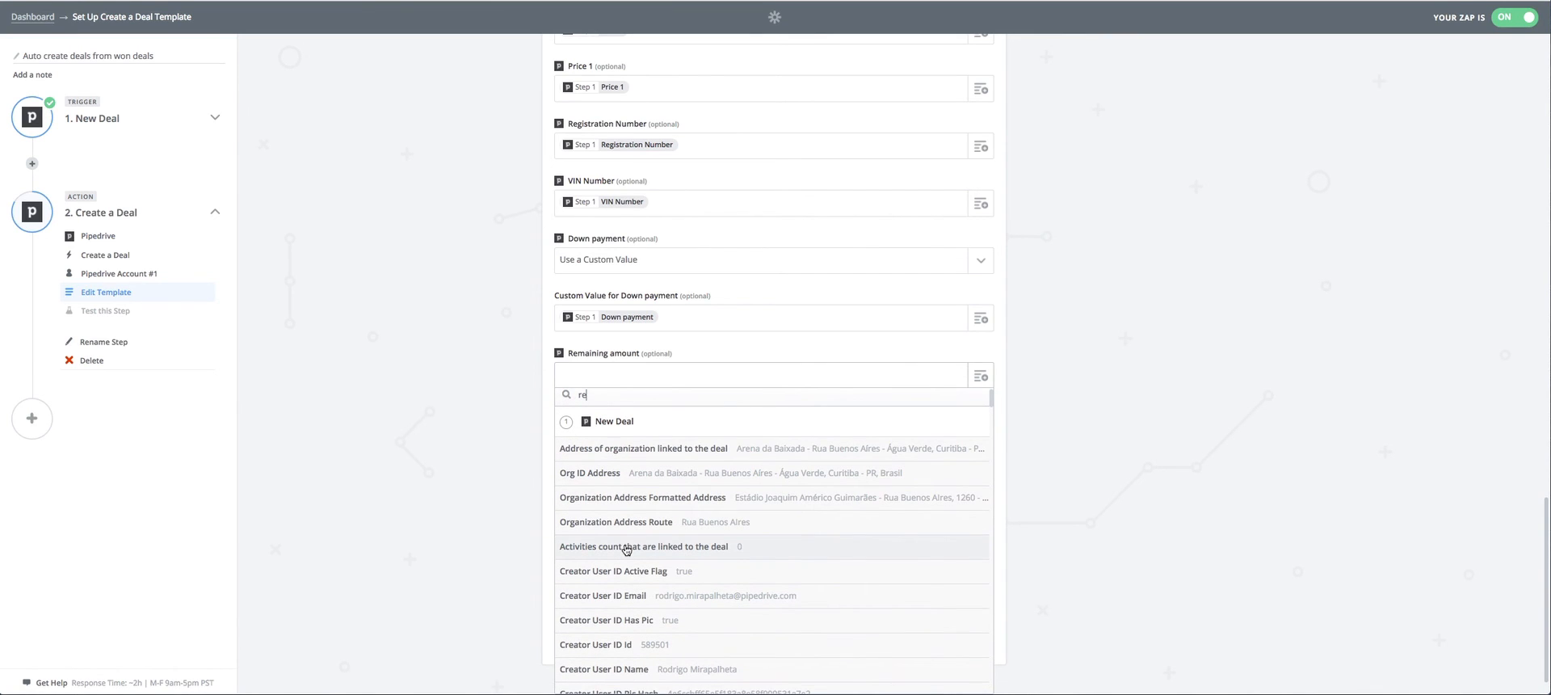
pyautogui.write('m')
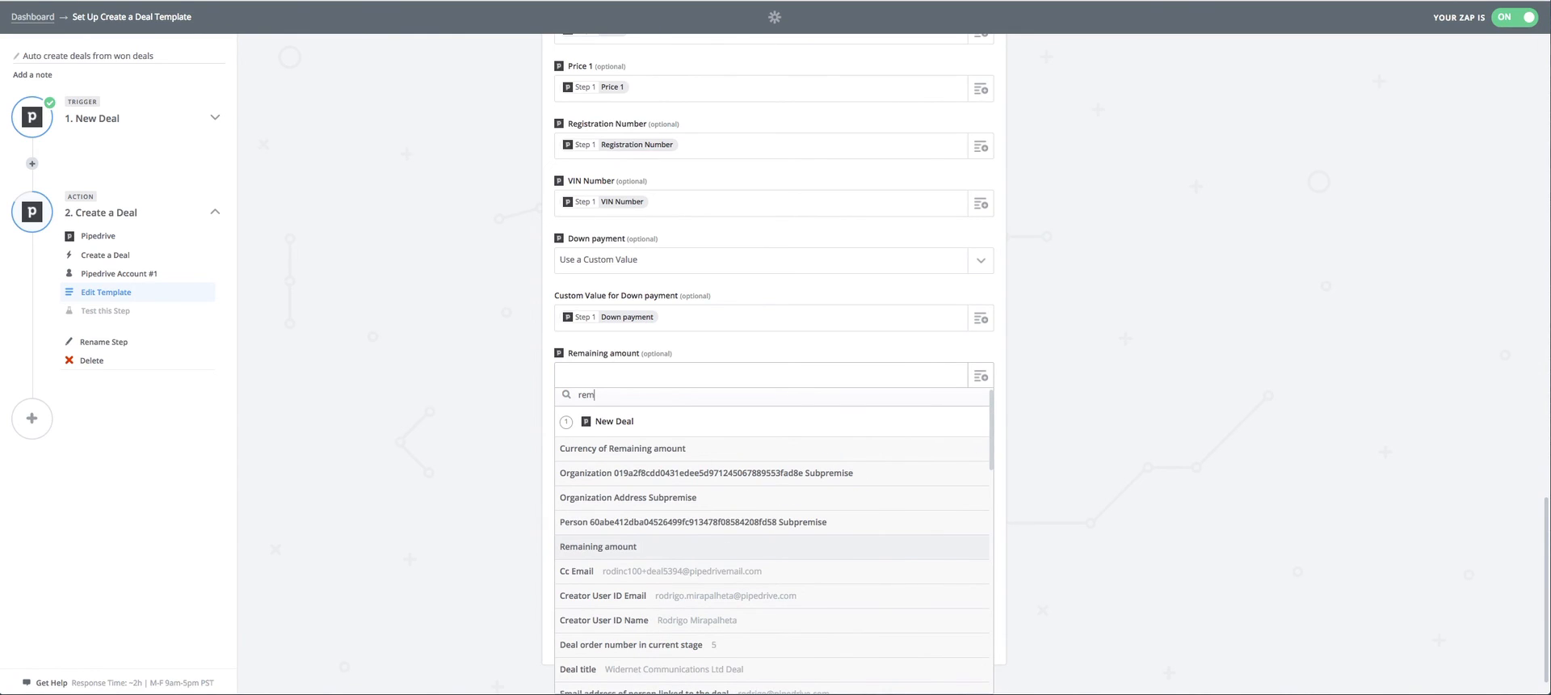
pyautogui.click(657, 547)
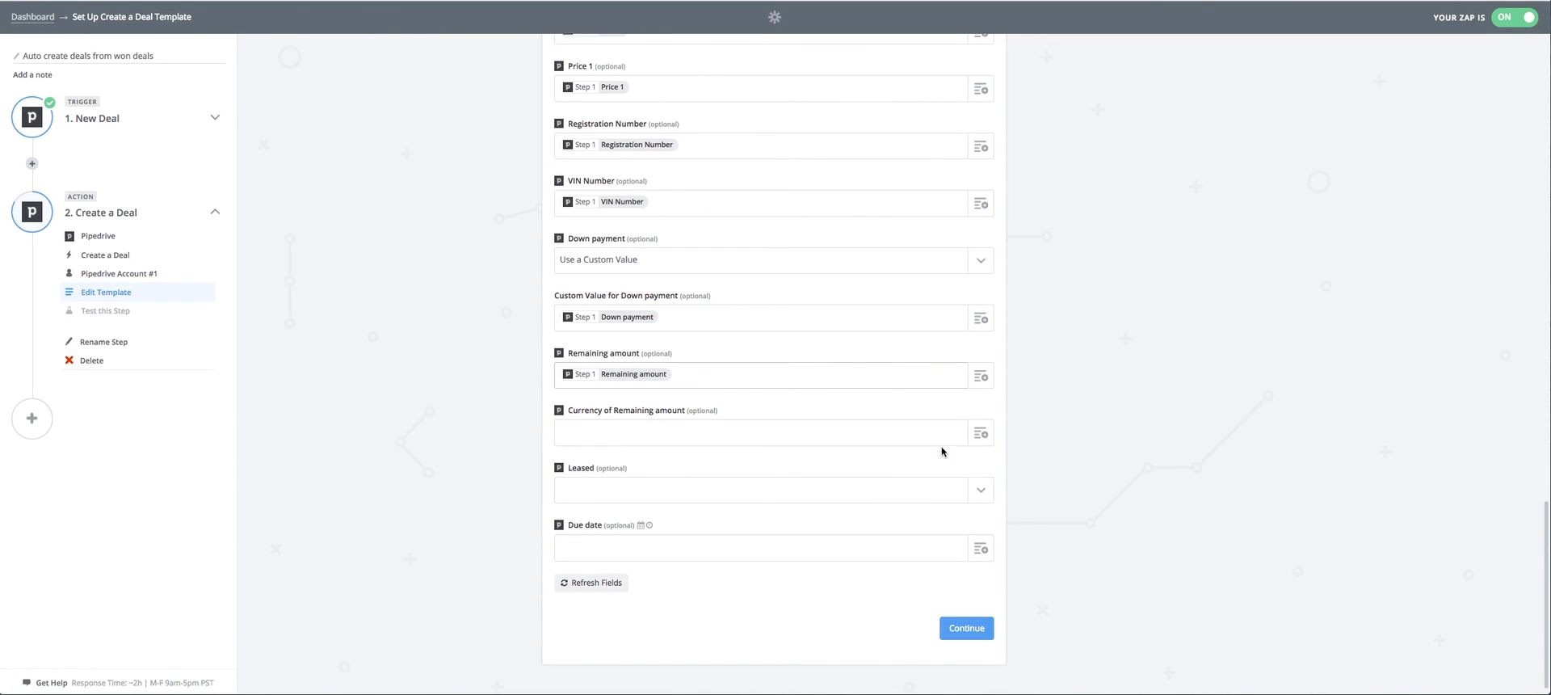
# Map the trigger's Currency of Remaining amount field into the new deal's Currency of Remaining amount.
pyautogui.click(981, 433)
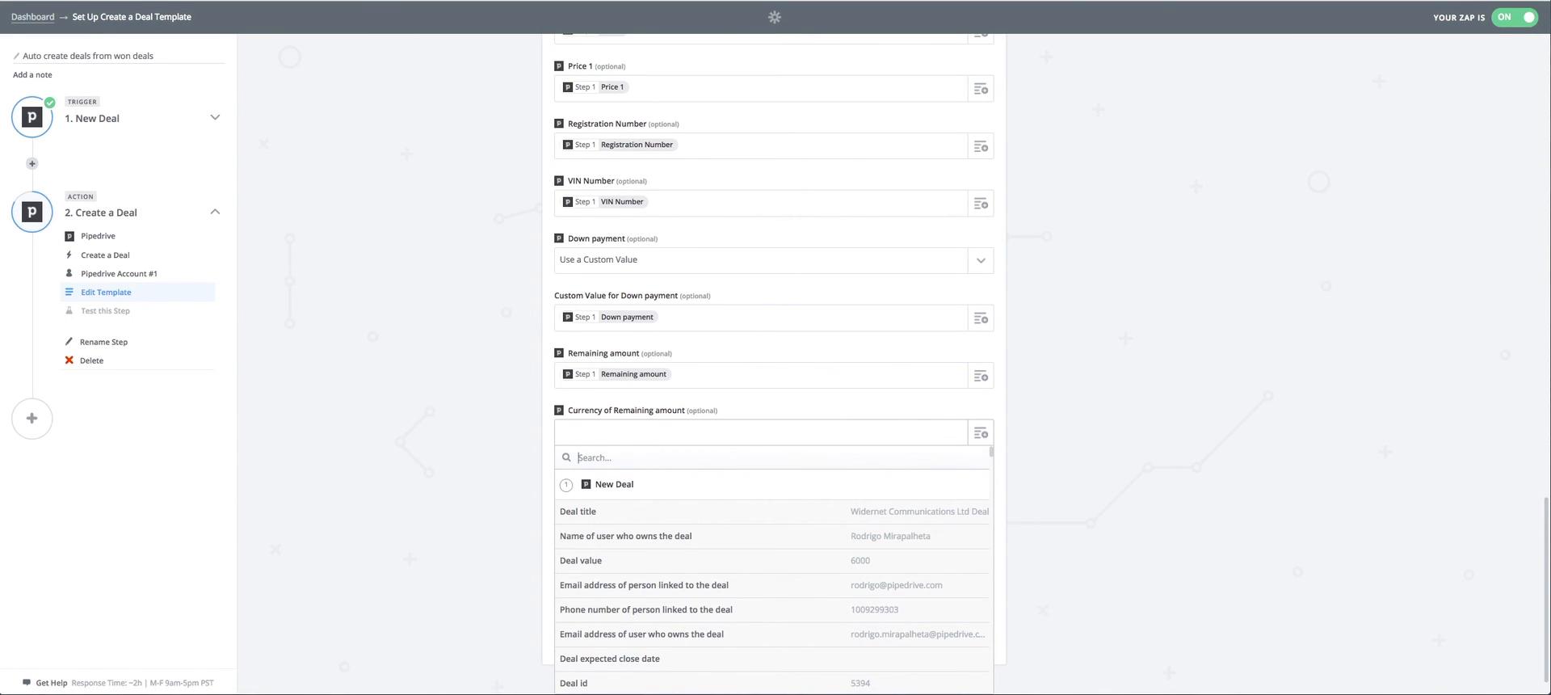
pyautogui.write('c')
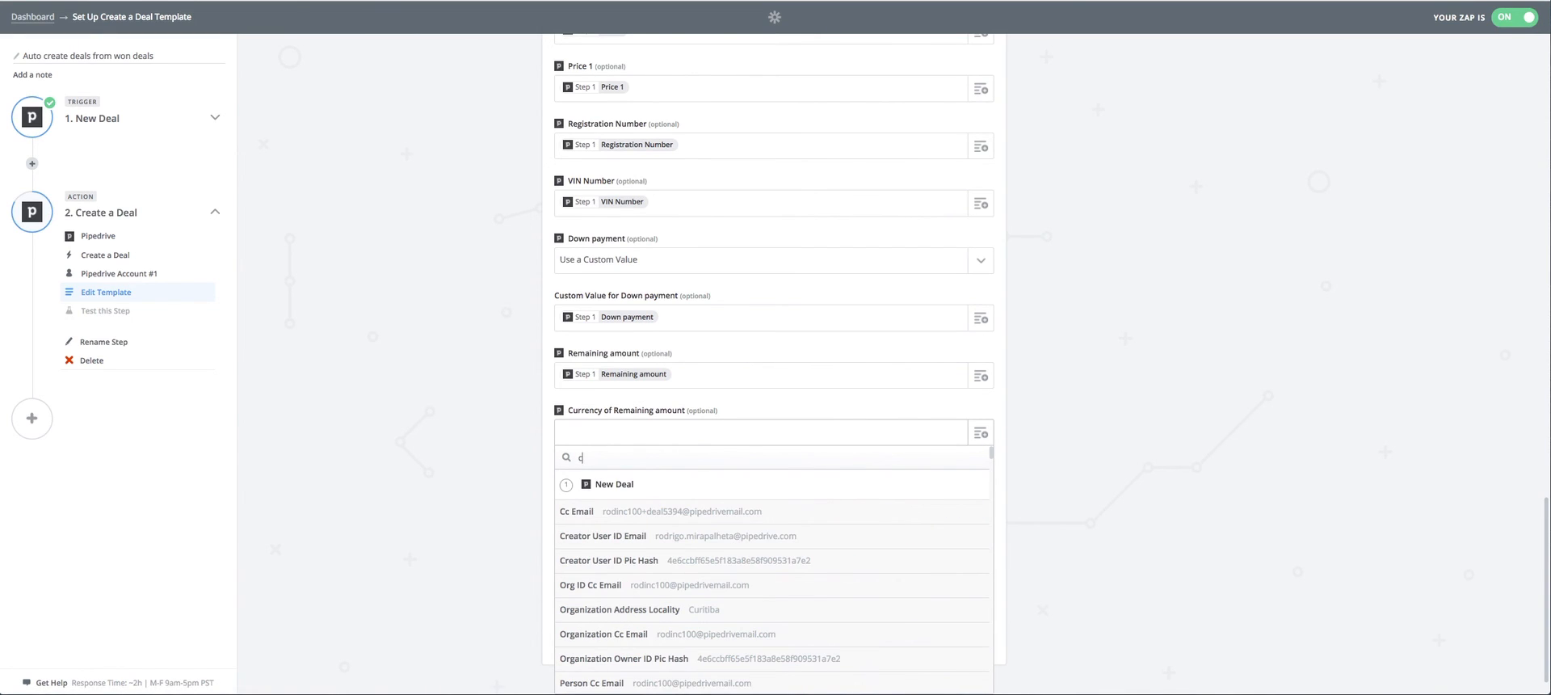
pyautogui.write('ur')
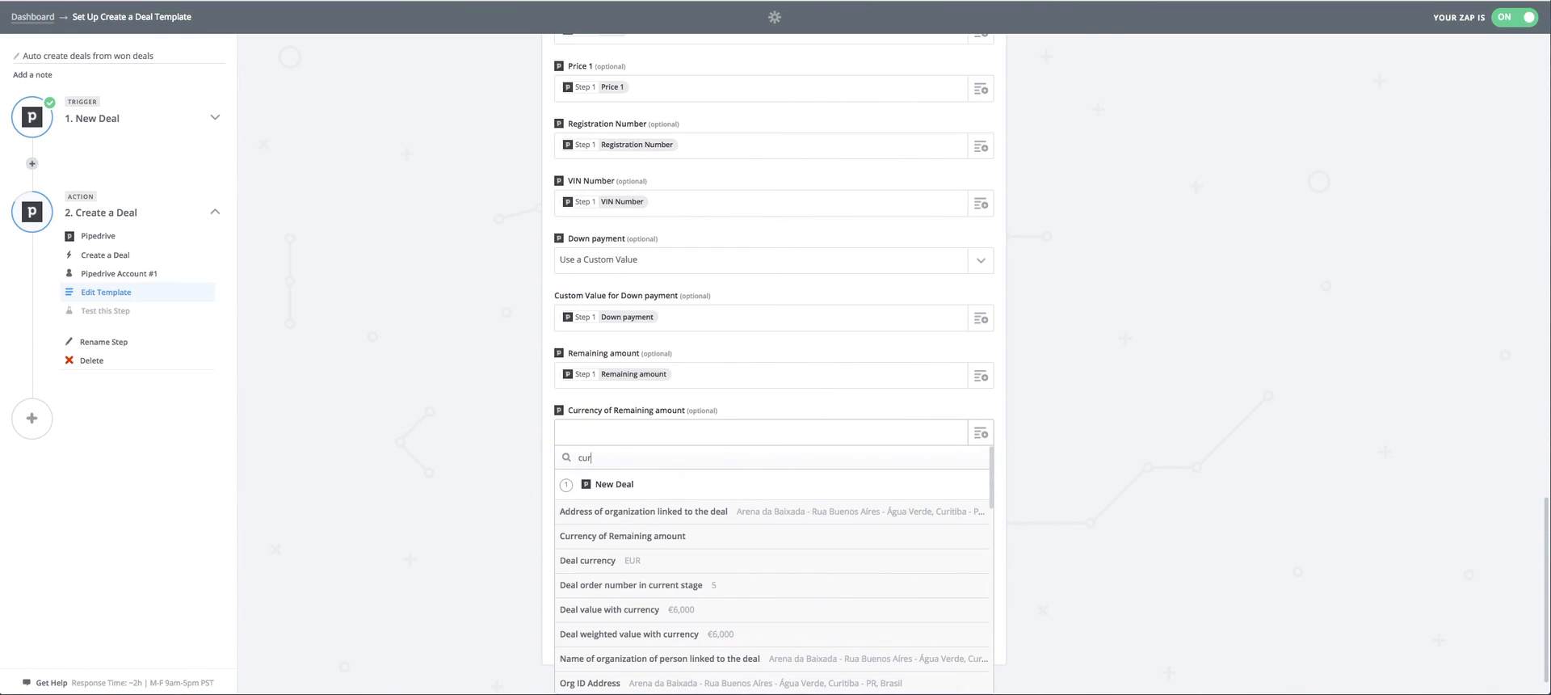
pyautogui.write('r')
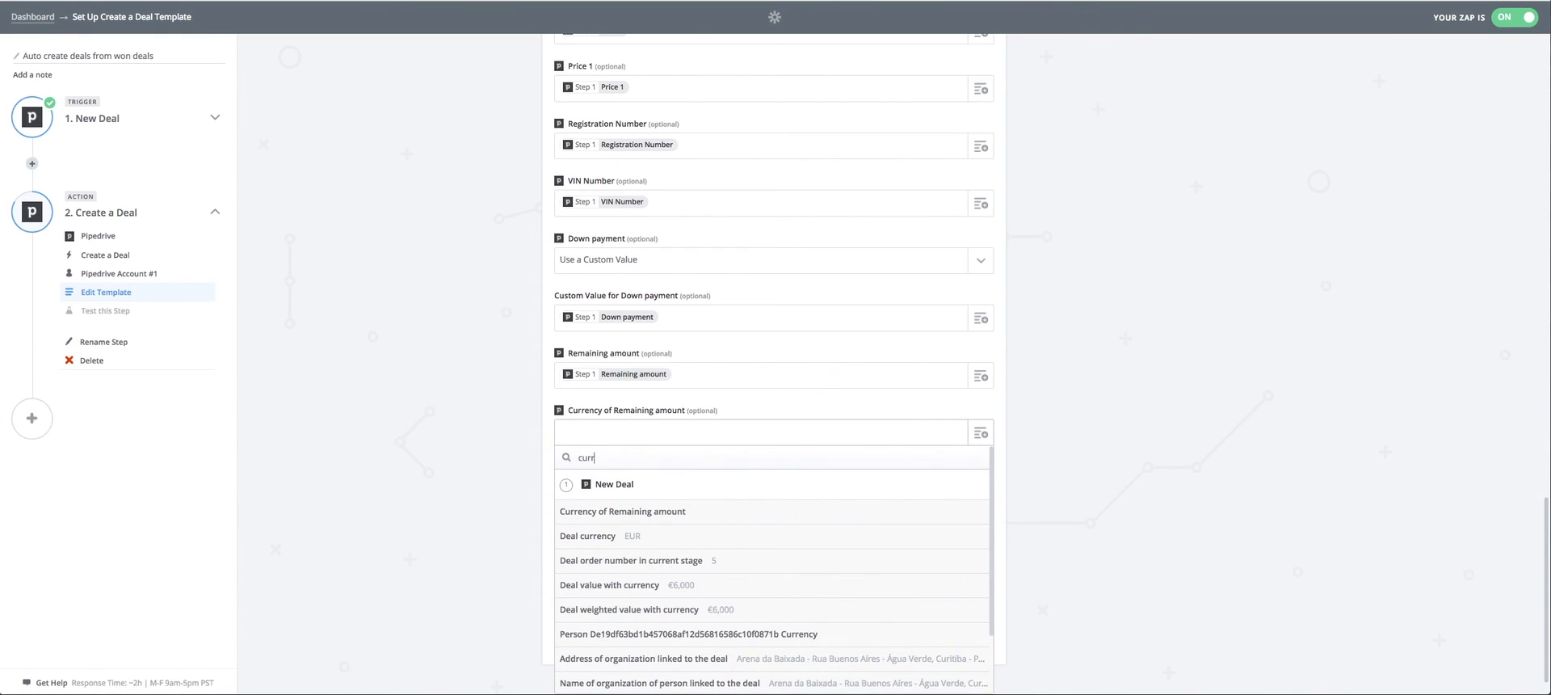
pyautogui.click(661, 511)
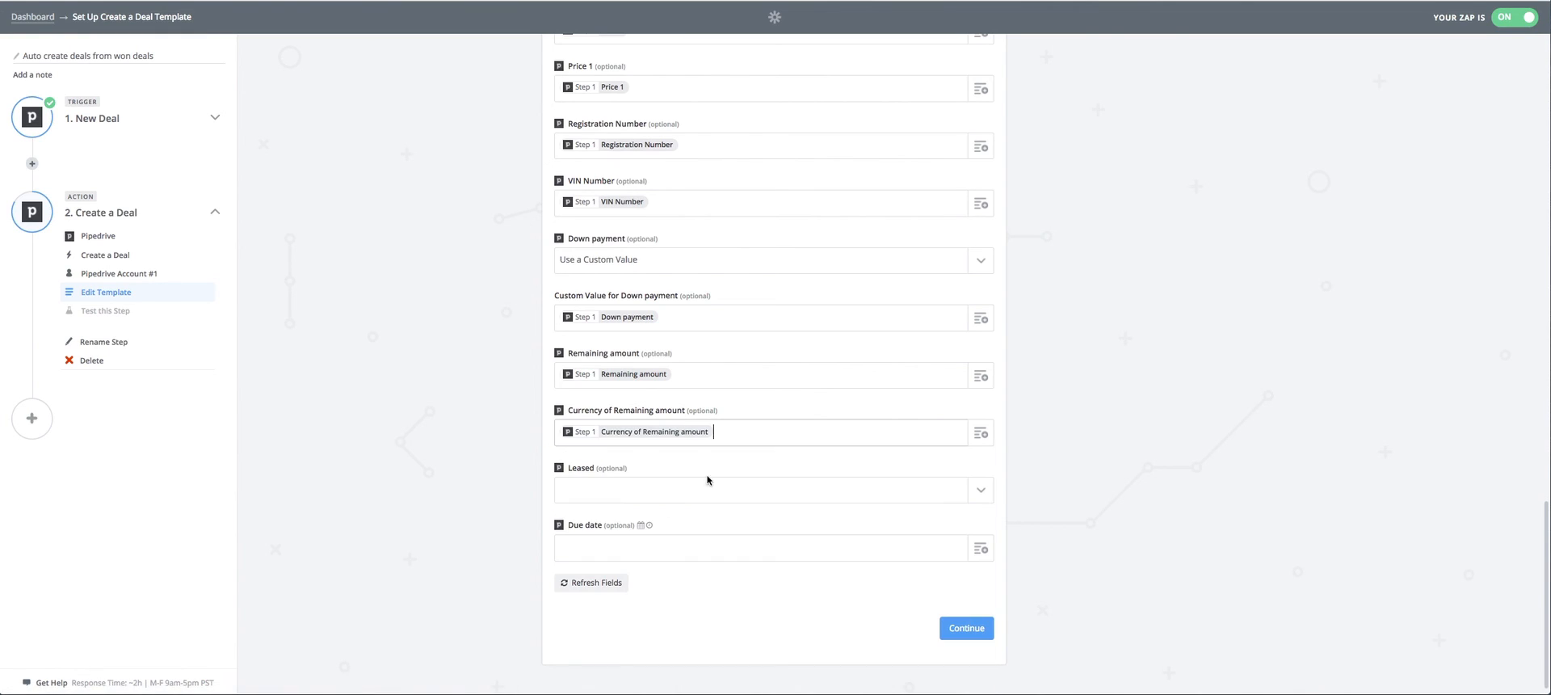
# Set the new deal's Leased field to use a custom value and map the trigger's Leased field into it.
pyautogui.click(984, 481)
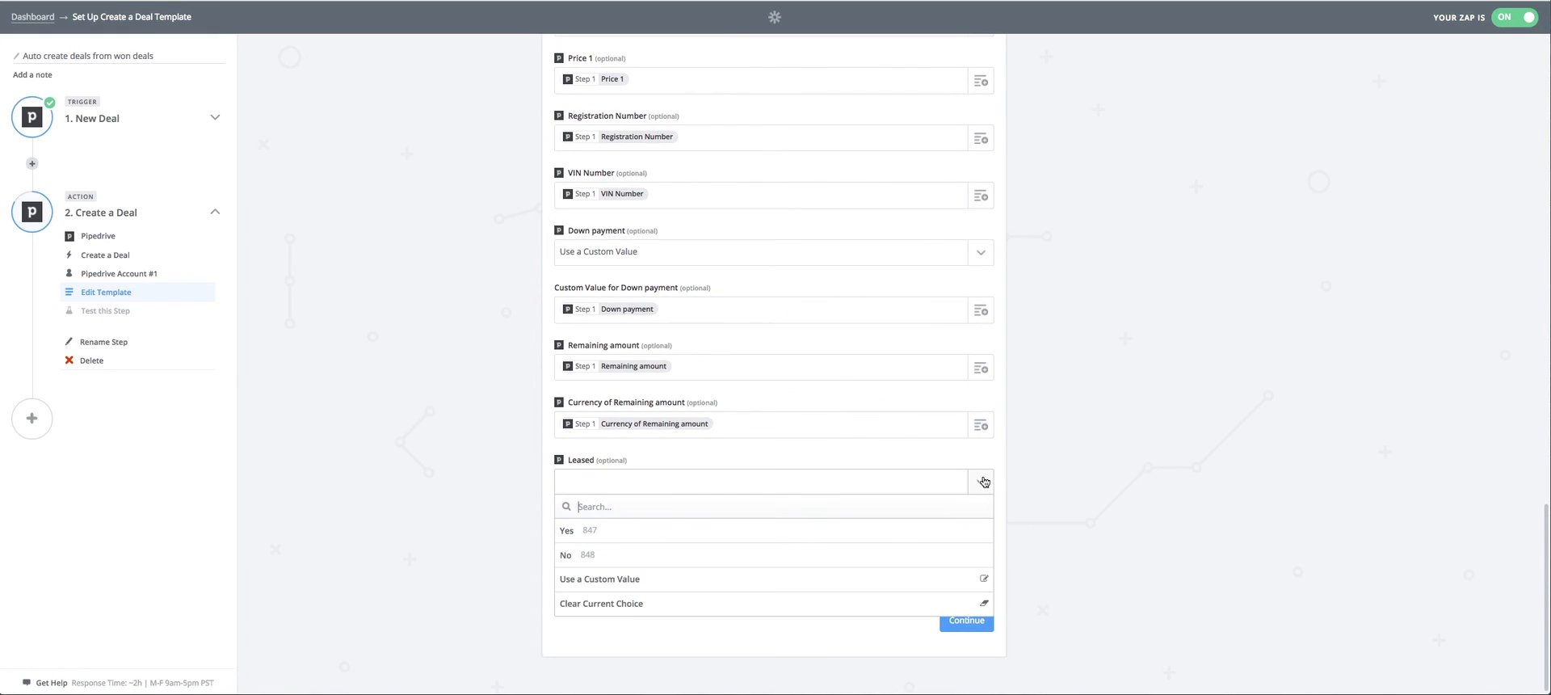
pyautogui.click(694, 578)
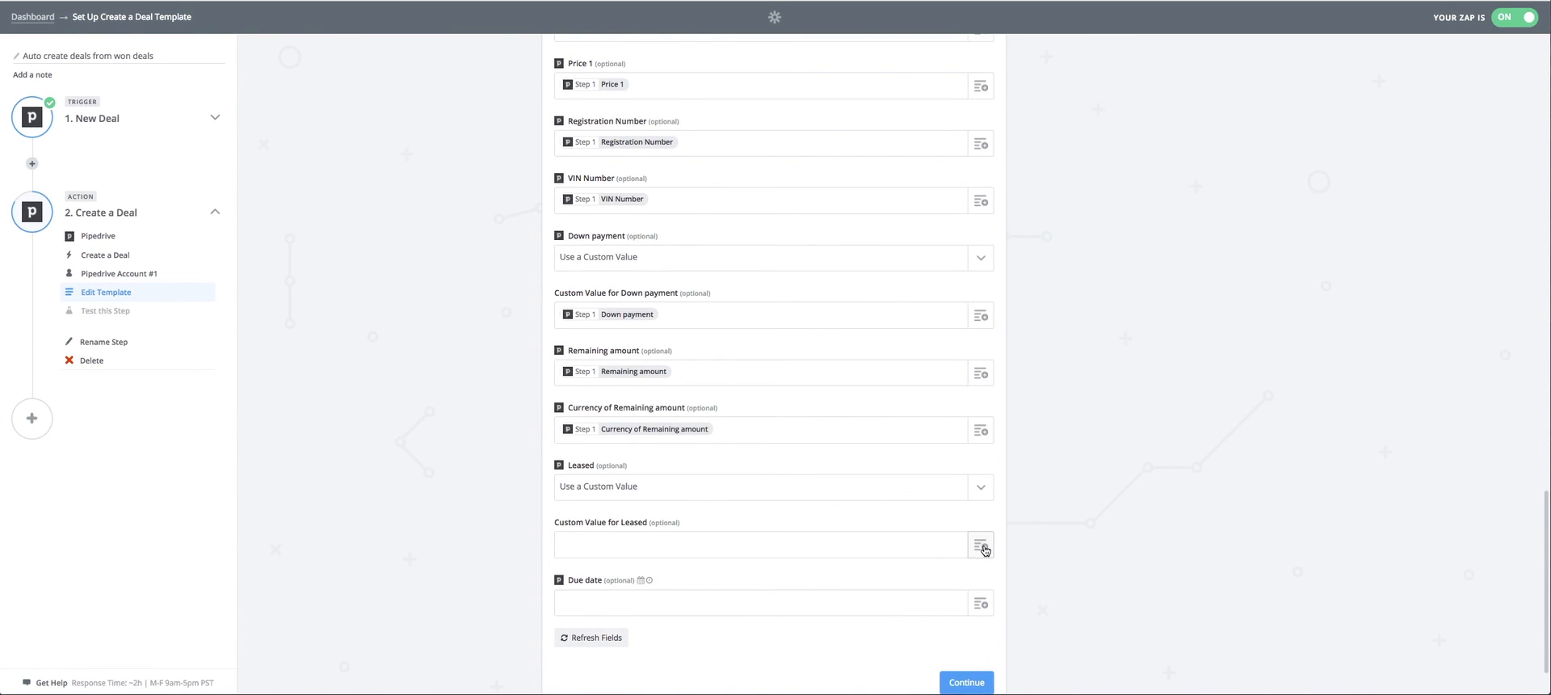
pyautogui.click(982, 548)
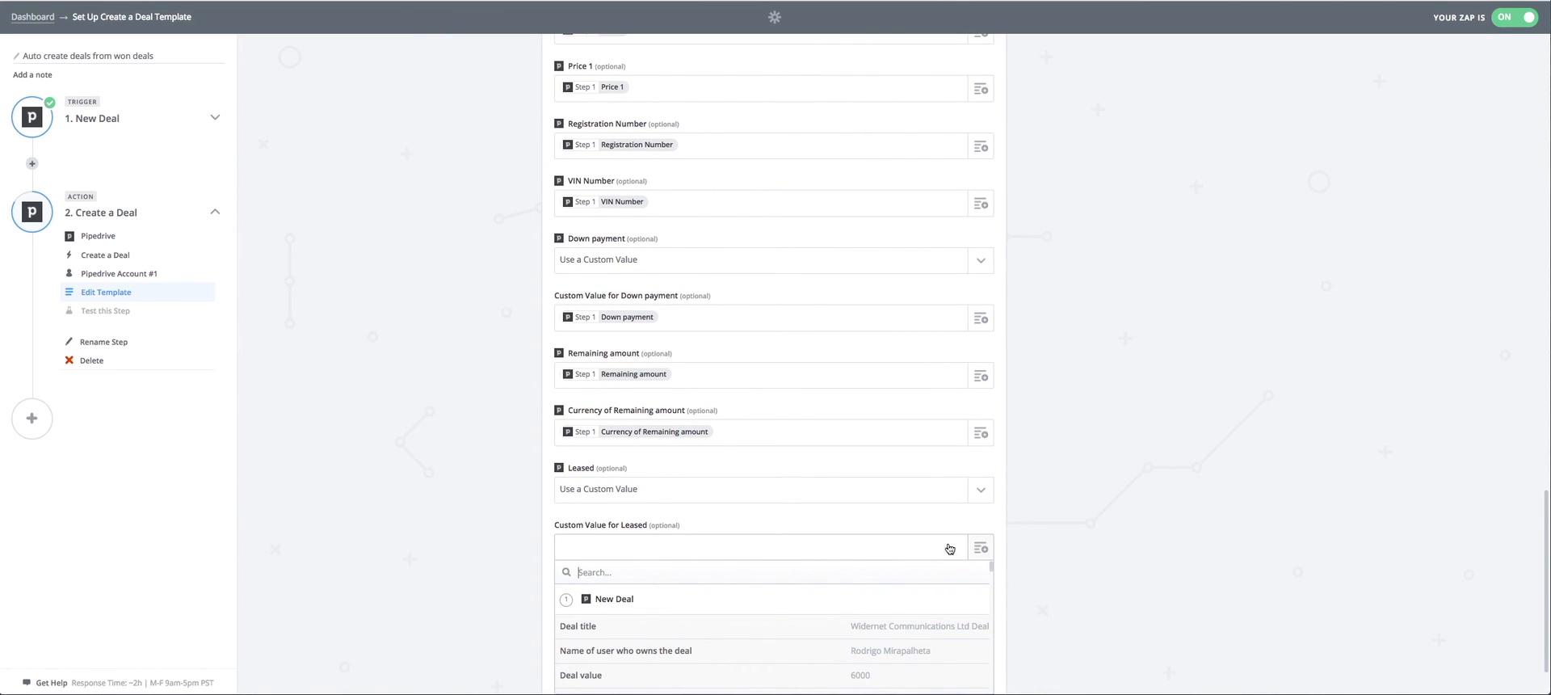
pyautogui.write('l')
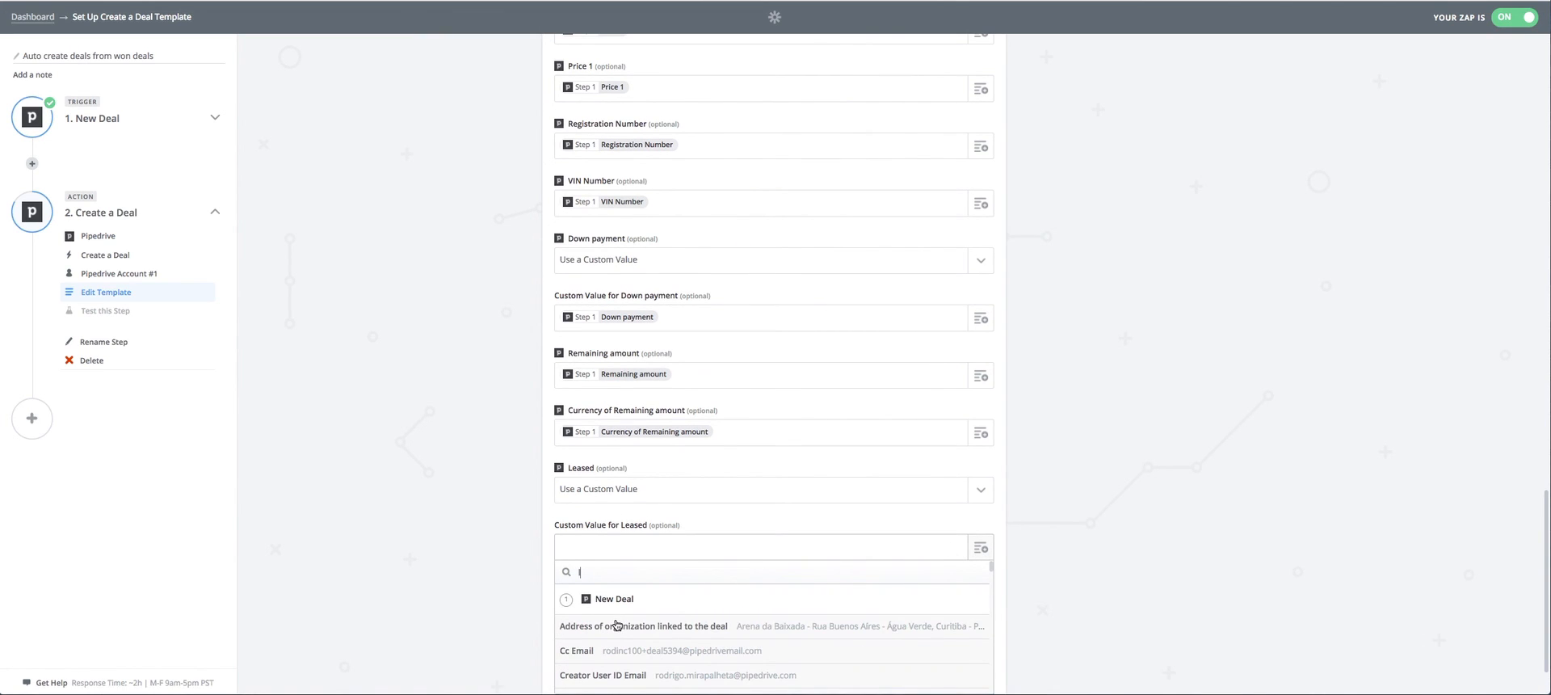
pyautogui.write('eased')
pyautogui.click(606, 627)
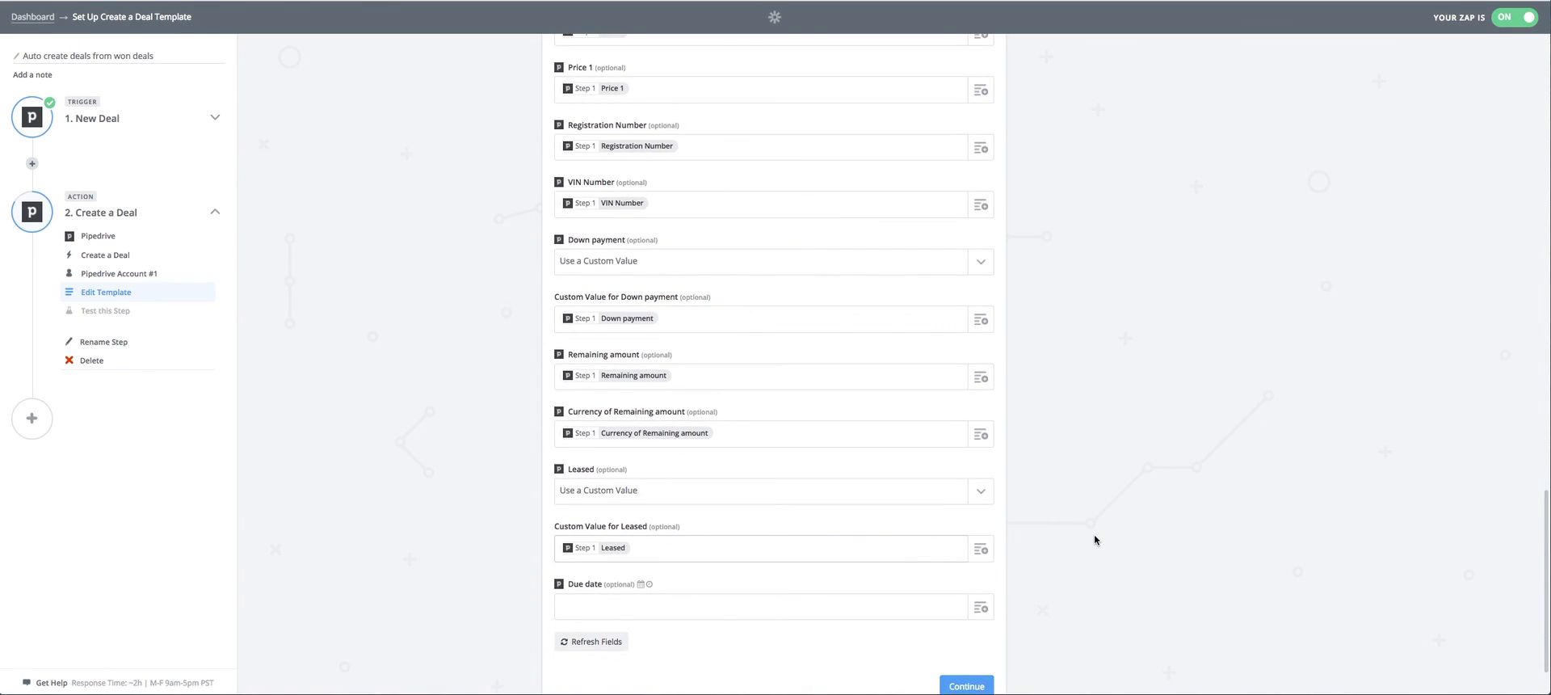
# Map the trigger's Due date field into the new deal's Due date.
pyautogui.scroll(-2, 1095, 536)
pyautogui.click(977, 540)
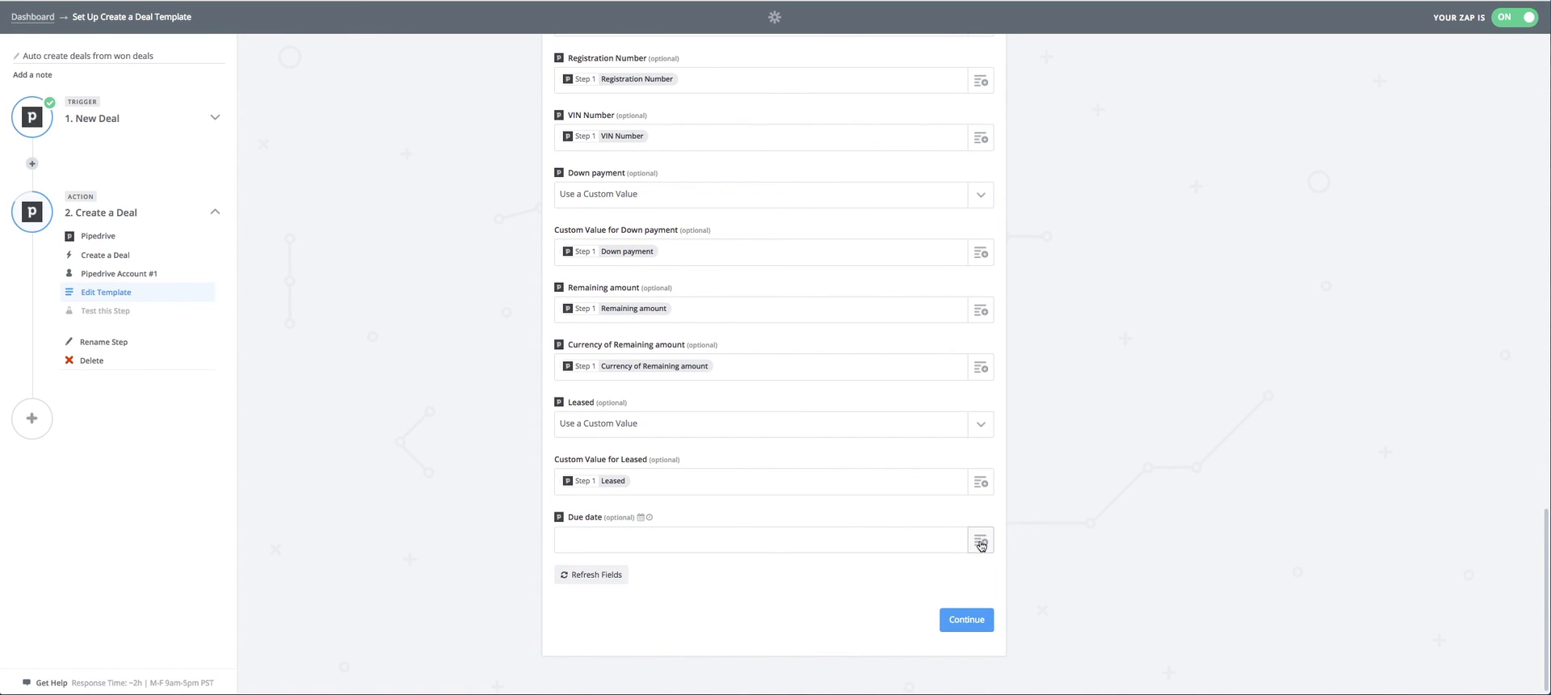
pyautogui.scroll(15, 774, 250)
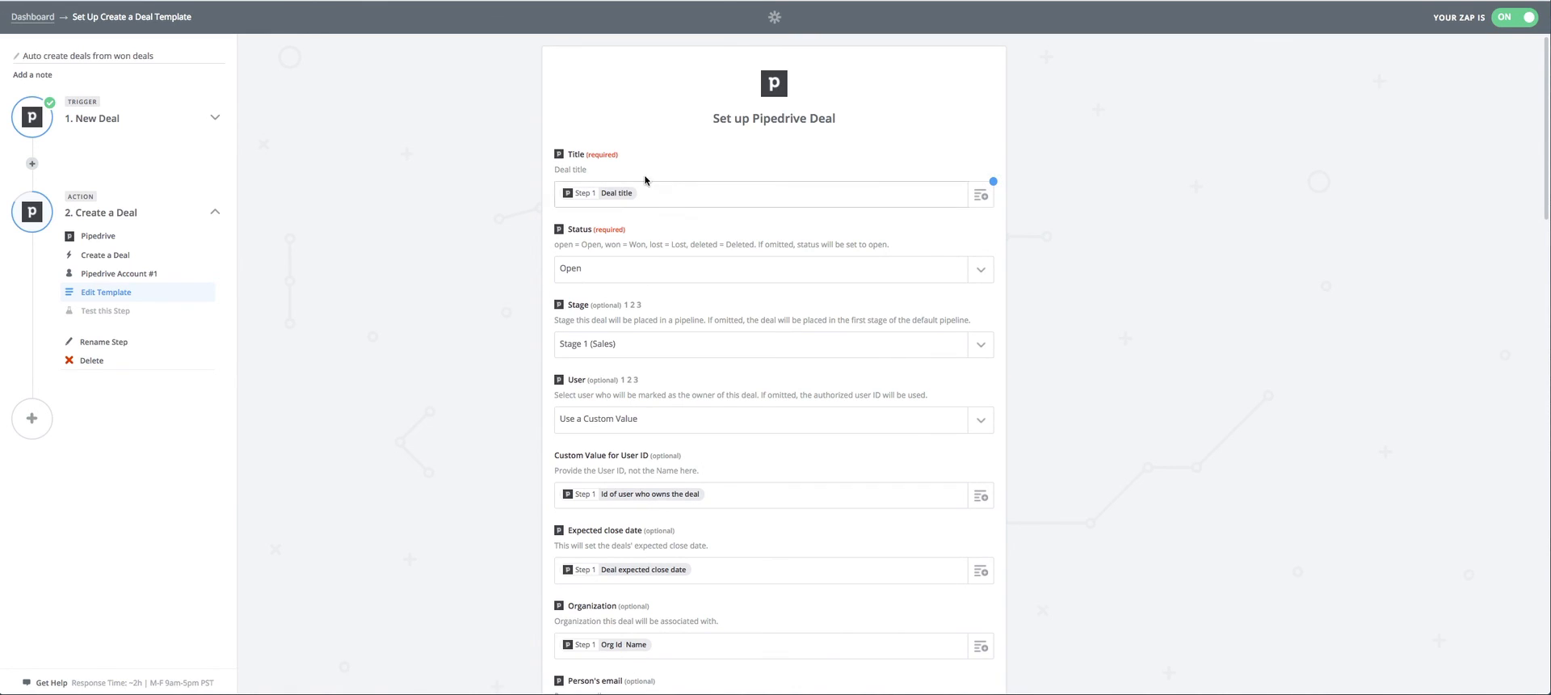
pyautogui.scroll(-15, 725, 162)
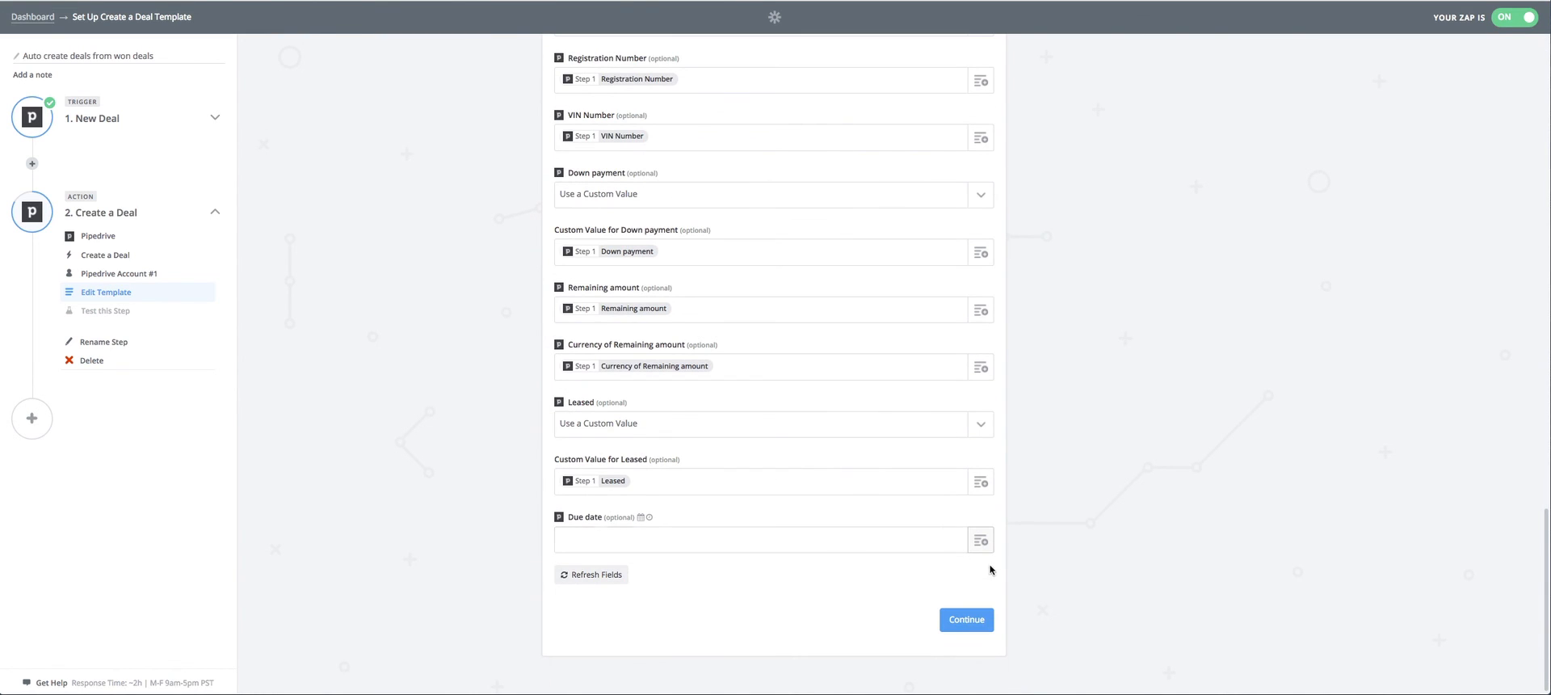
pyautogui.click(983, 543)
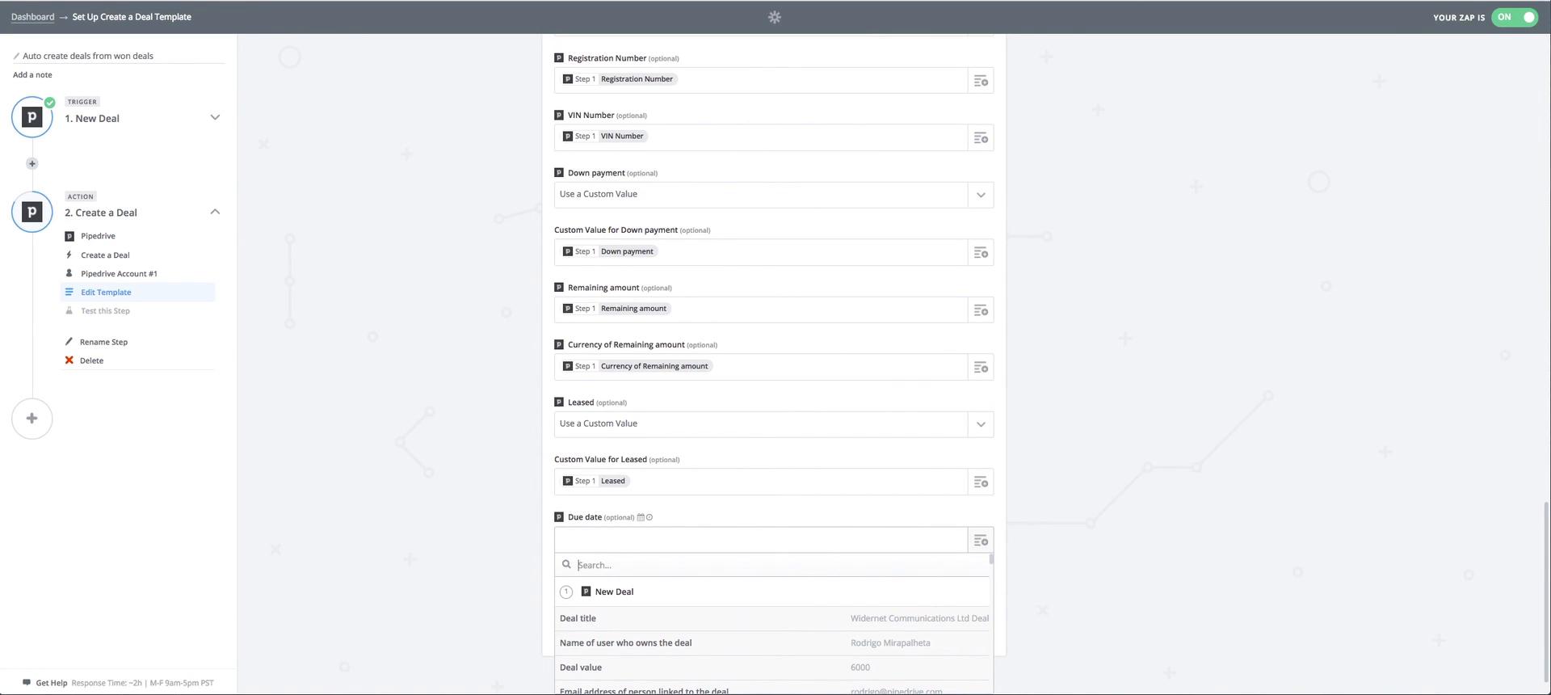
pyautogui.write('due')
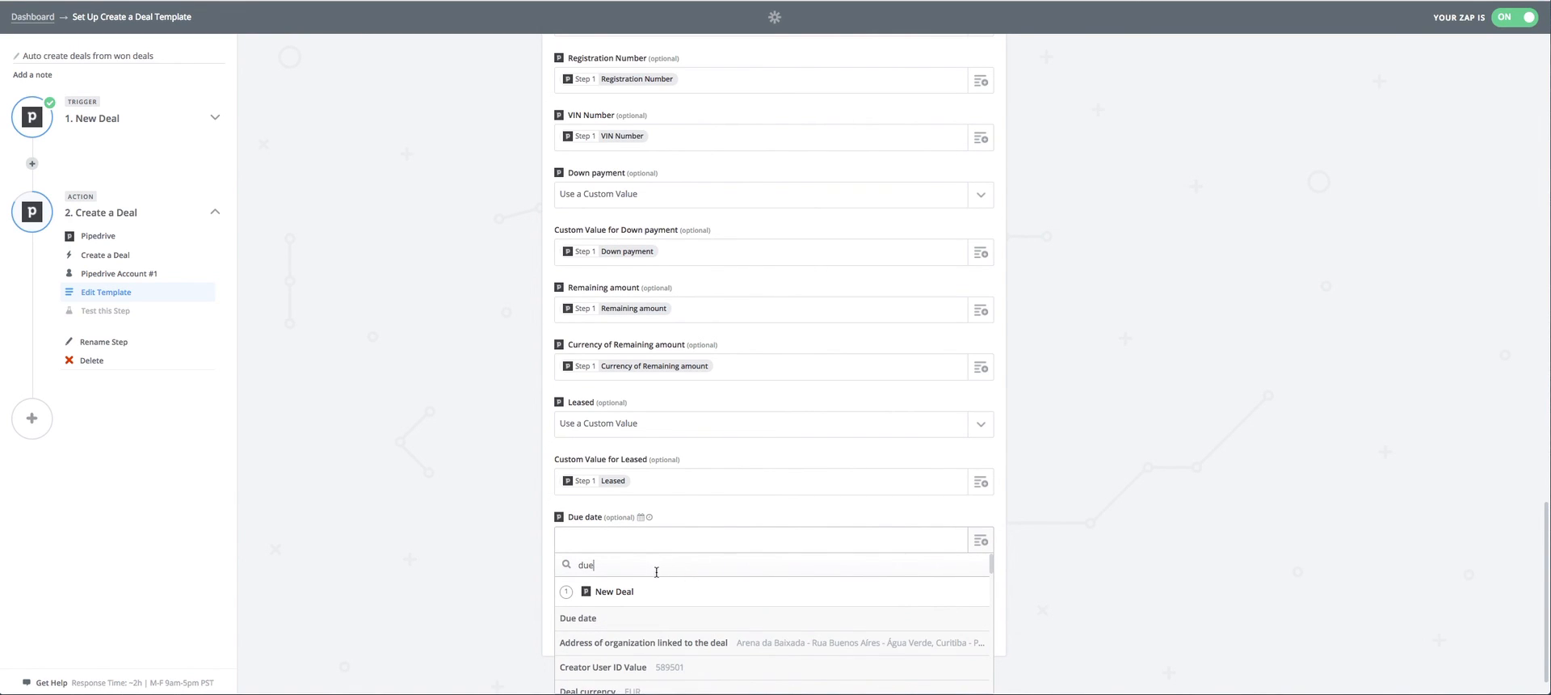
pyautogui.click(623, 619)
# Test the completed Create a Deal step, finish the zap and go to the dashboard.
pyautogui.click(960, 623)
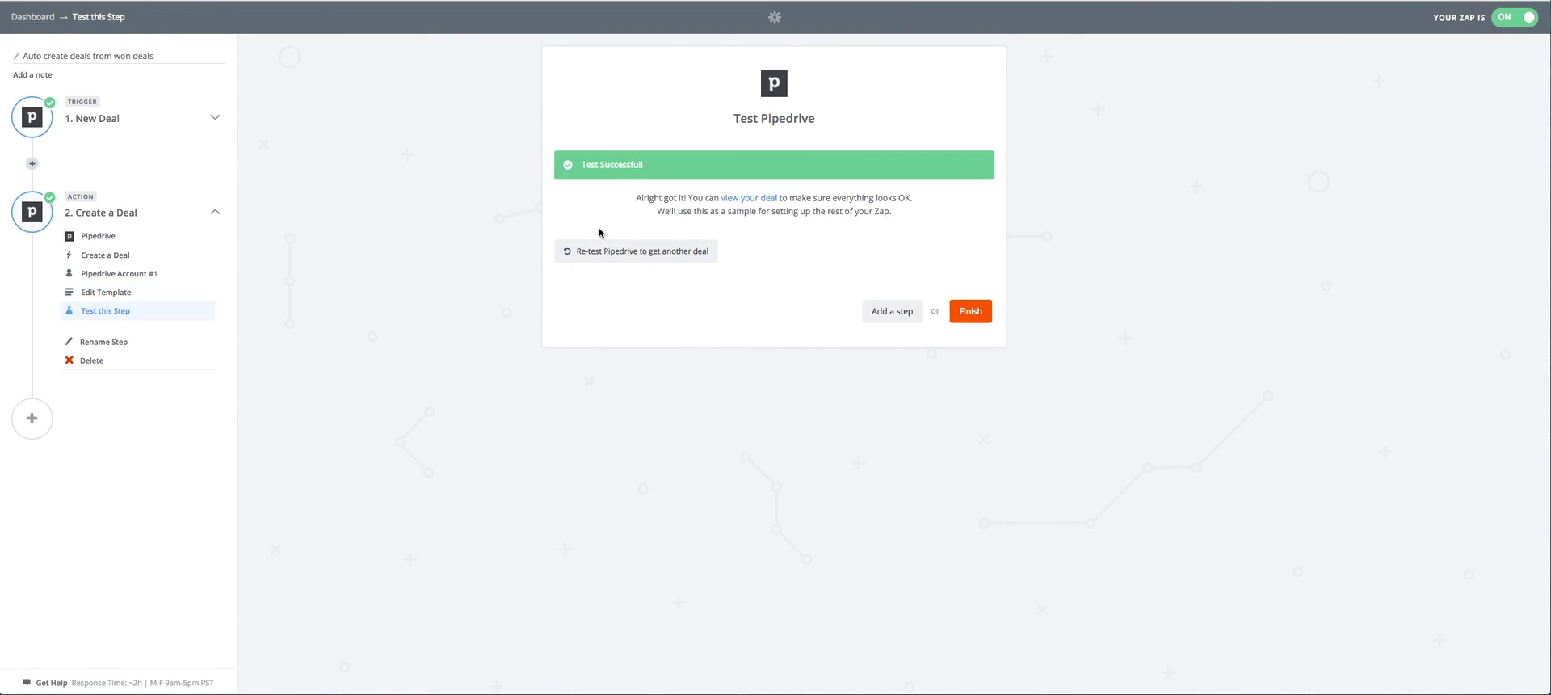
pyautogui.click(970, 311)
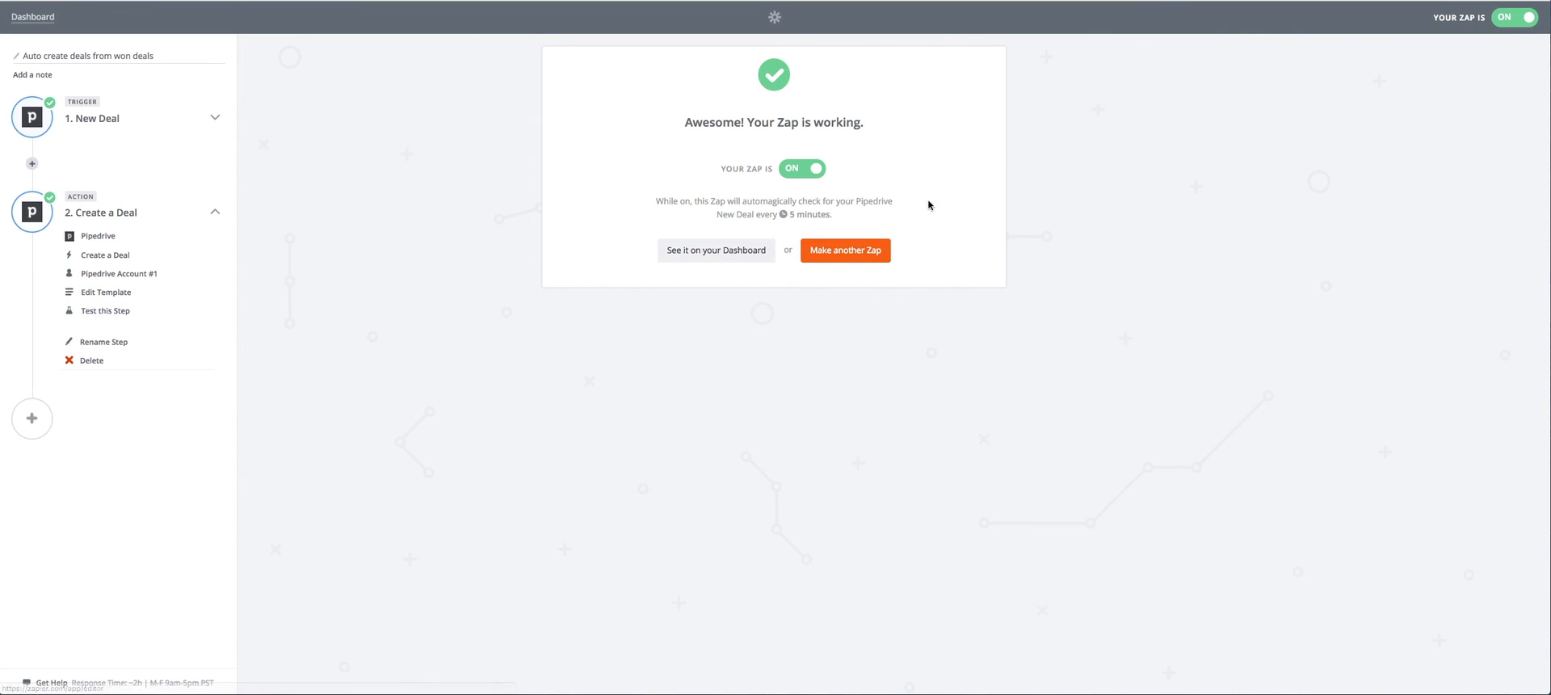
pyautogui.click(728, 256)
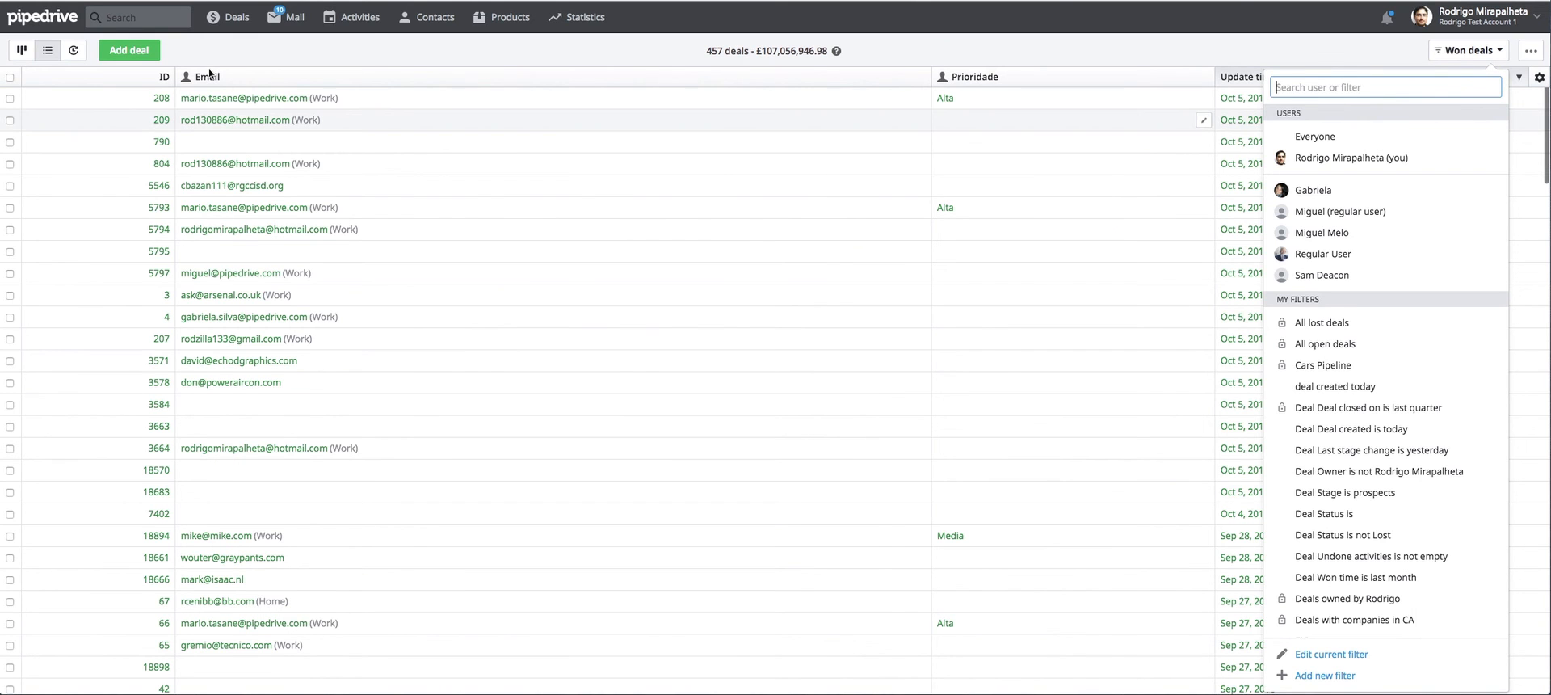
# Look through the Sales and Bikes - Parts pipelines, then return to the Engines - Bikes pipeline.
pyautogui.click(227, 17)
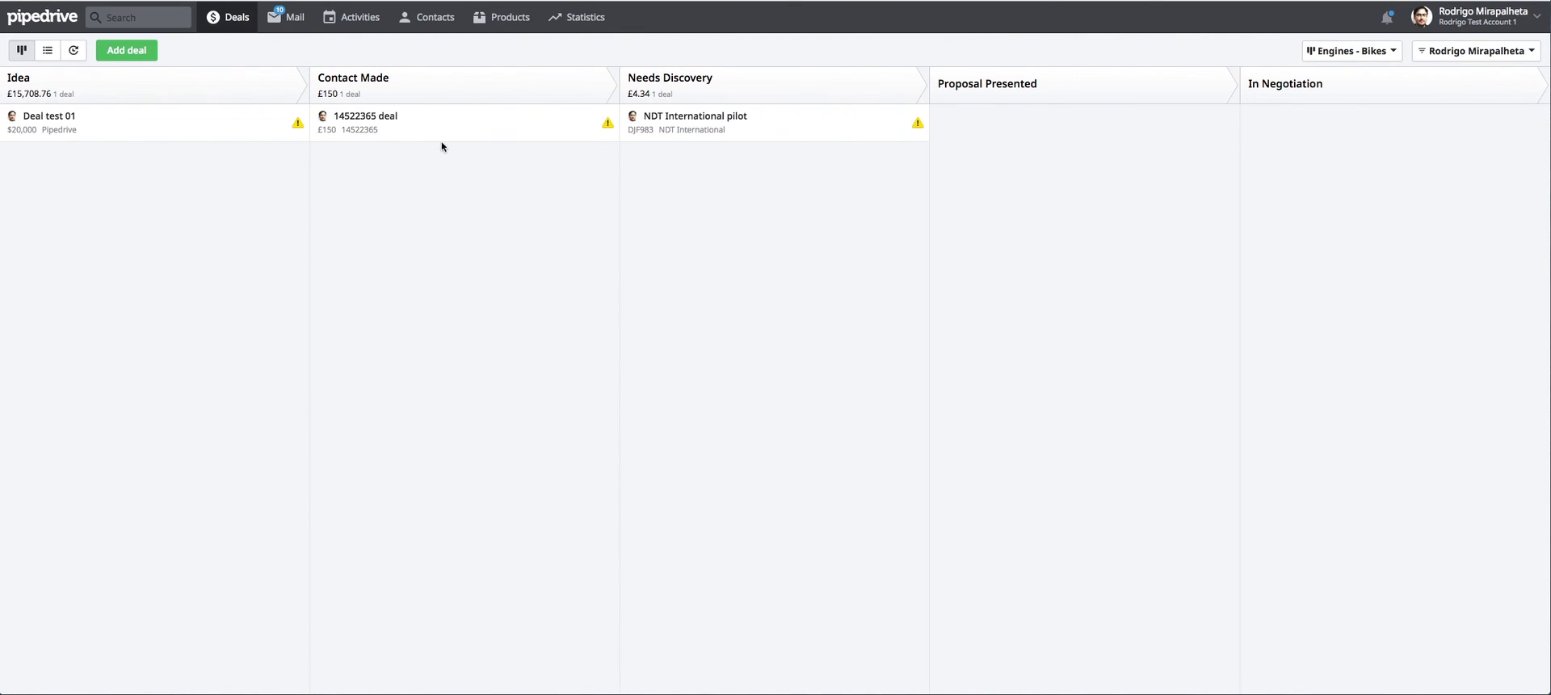
pyautogui.click(1335, 57)
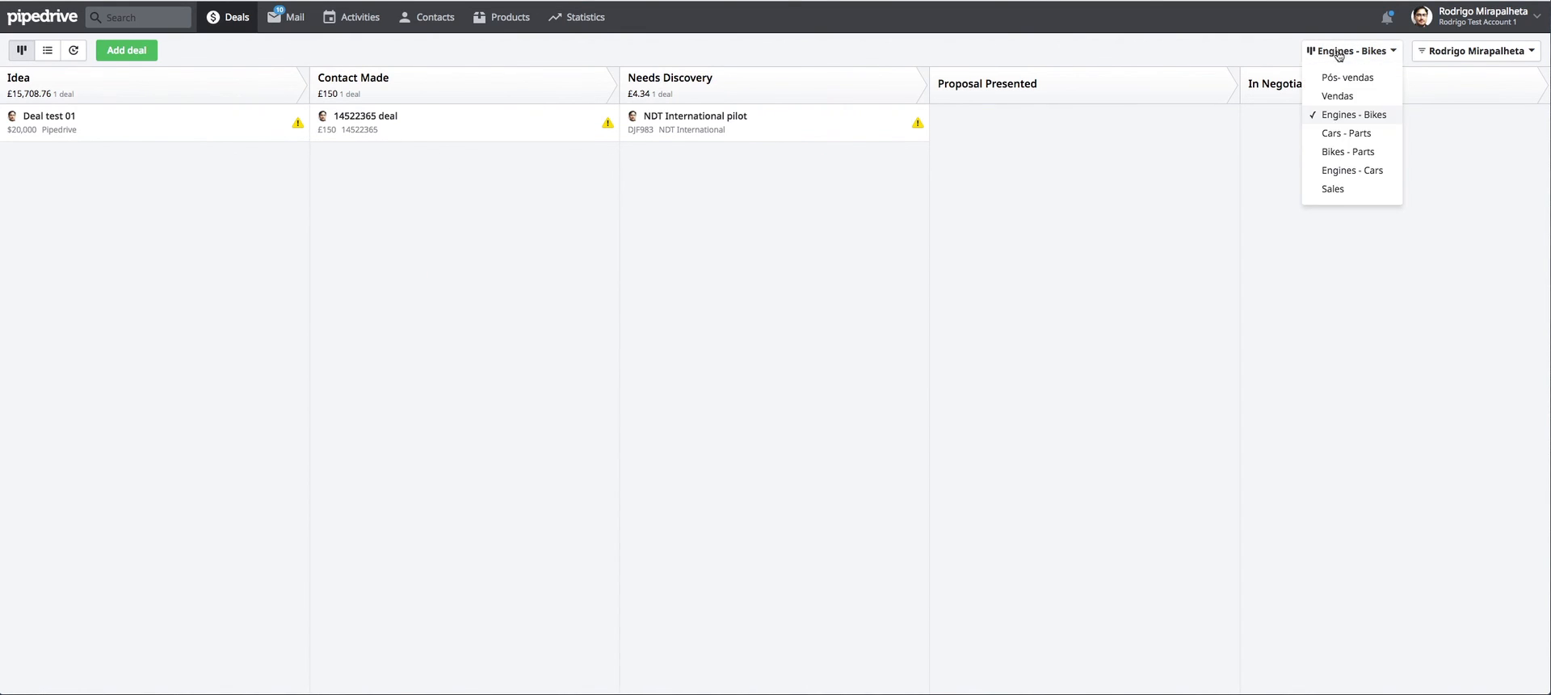
pyautogui.click(1351, 188)
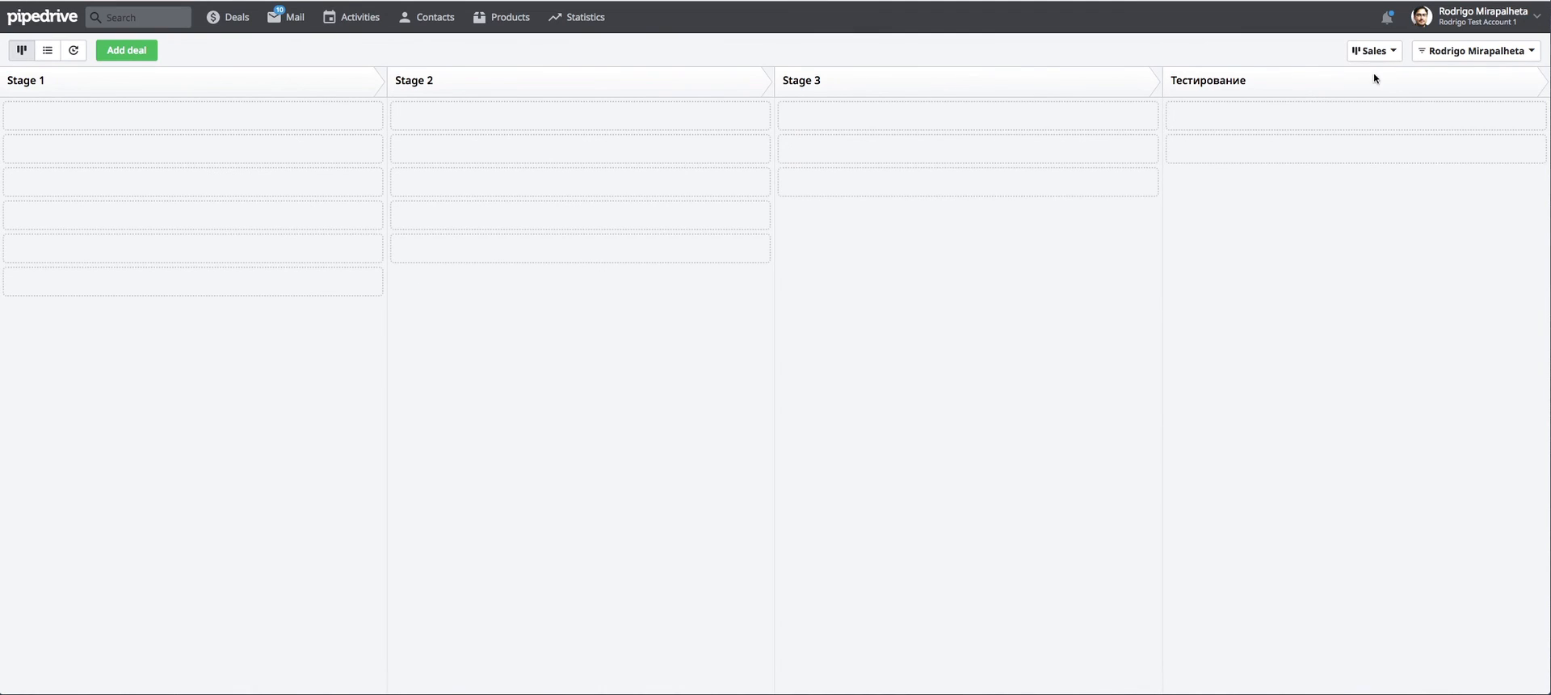
pyautogui.click(1385, 52)
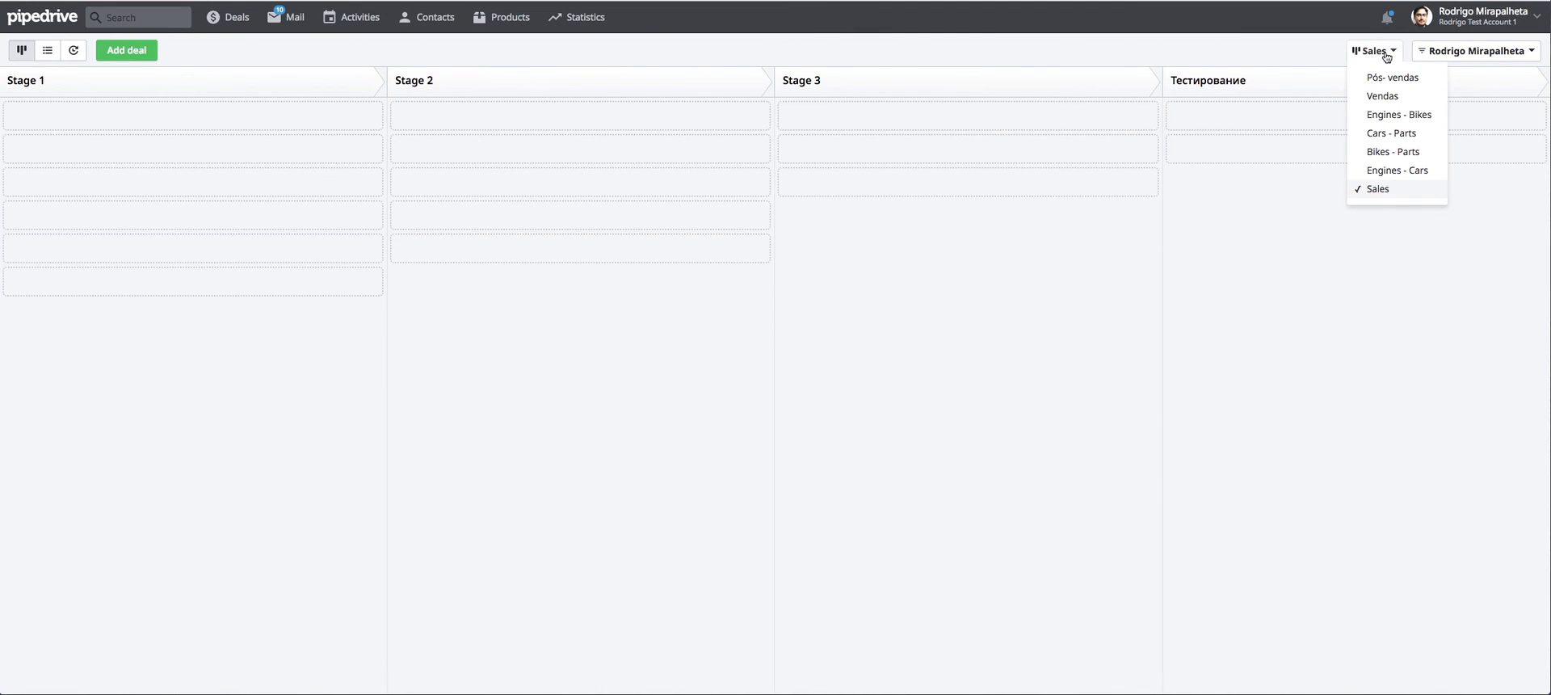
pyautogui.click(1404, 153)
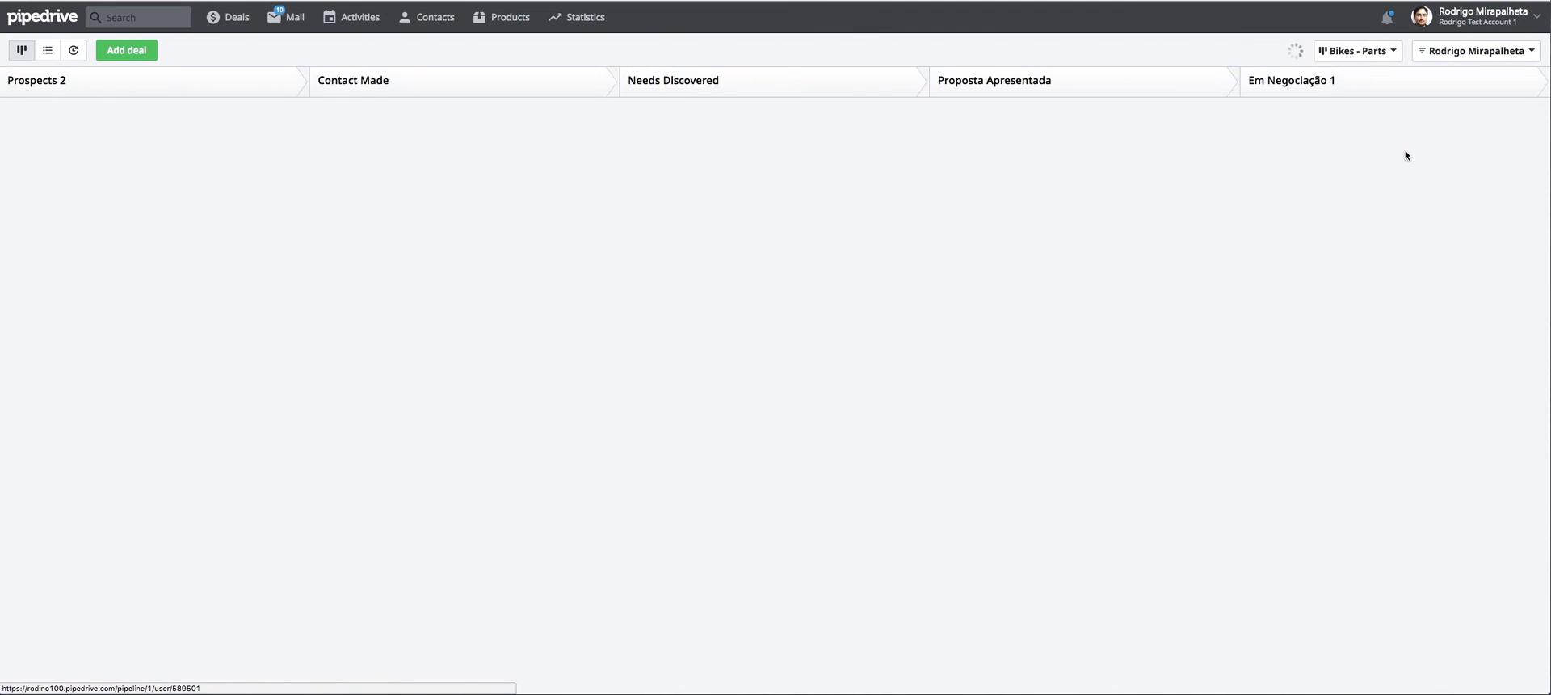
pyautogui.click(1376, 51)
pyautogui.click(1366, 114)
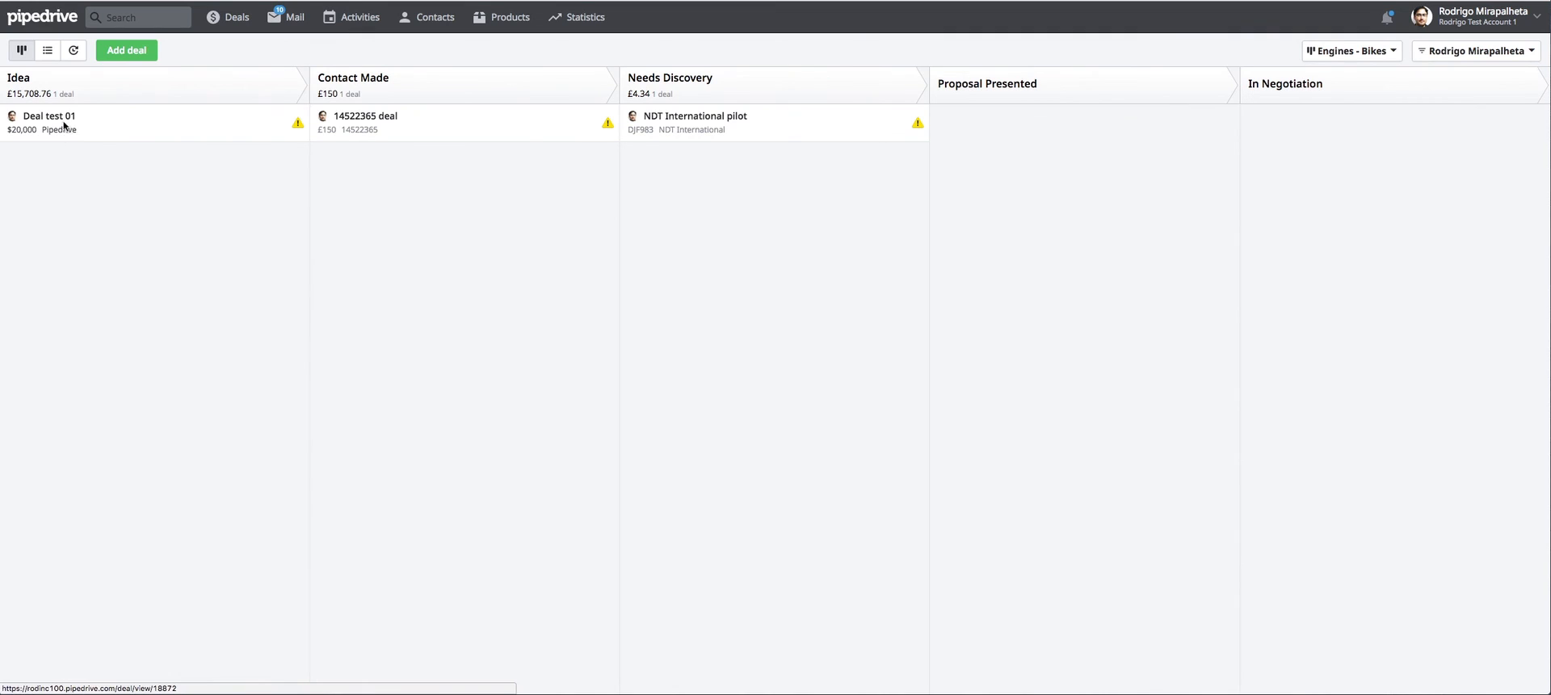
# Open Deal test 01 from the Idea stage and review its details, products, person and organization information.
pyautogui.click(64, 125)
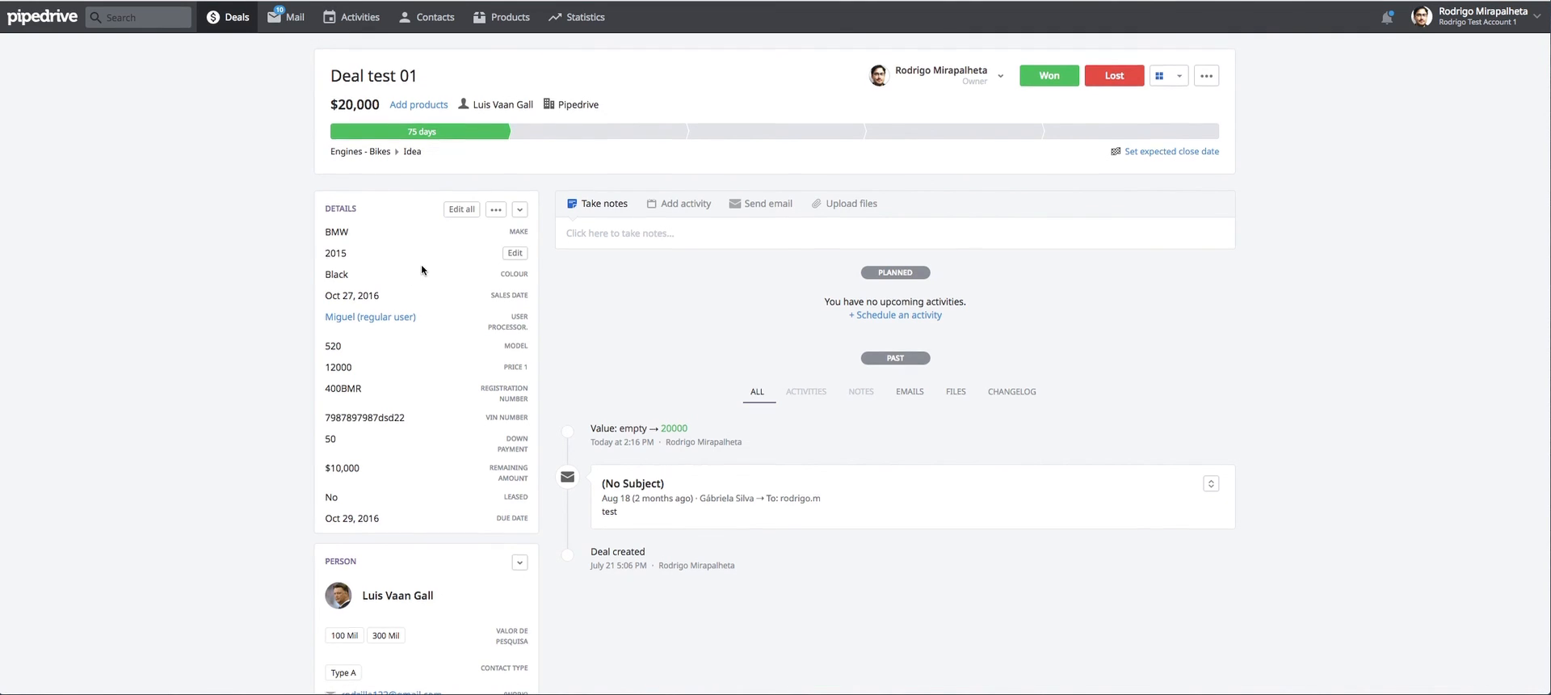
pyautogui.scroll(-3, 416, 271)
pyautogui.scroll(2, 395, 307)
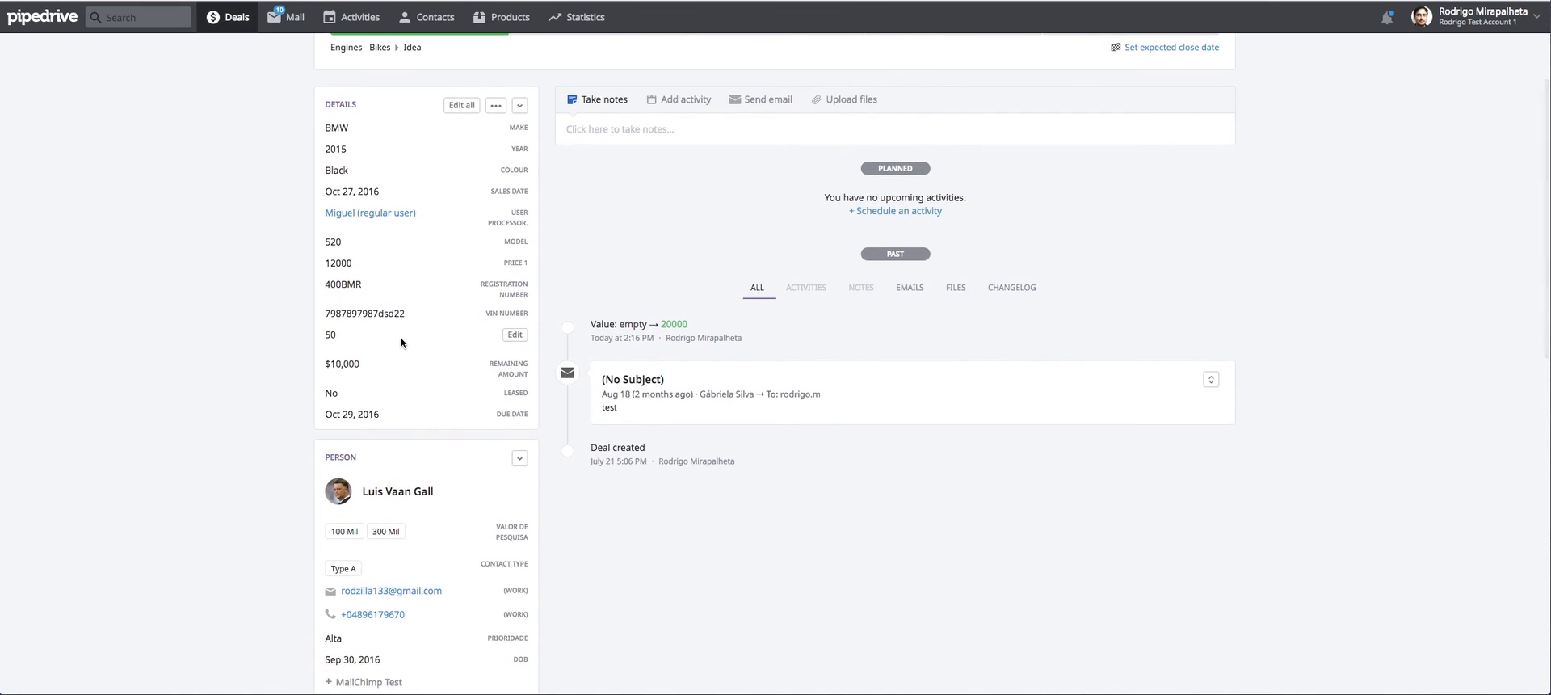
pyautogui.scroll(2, 749, 263)
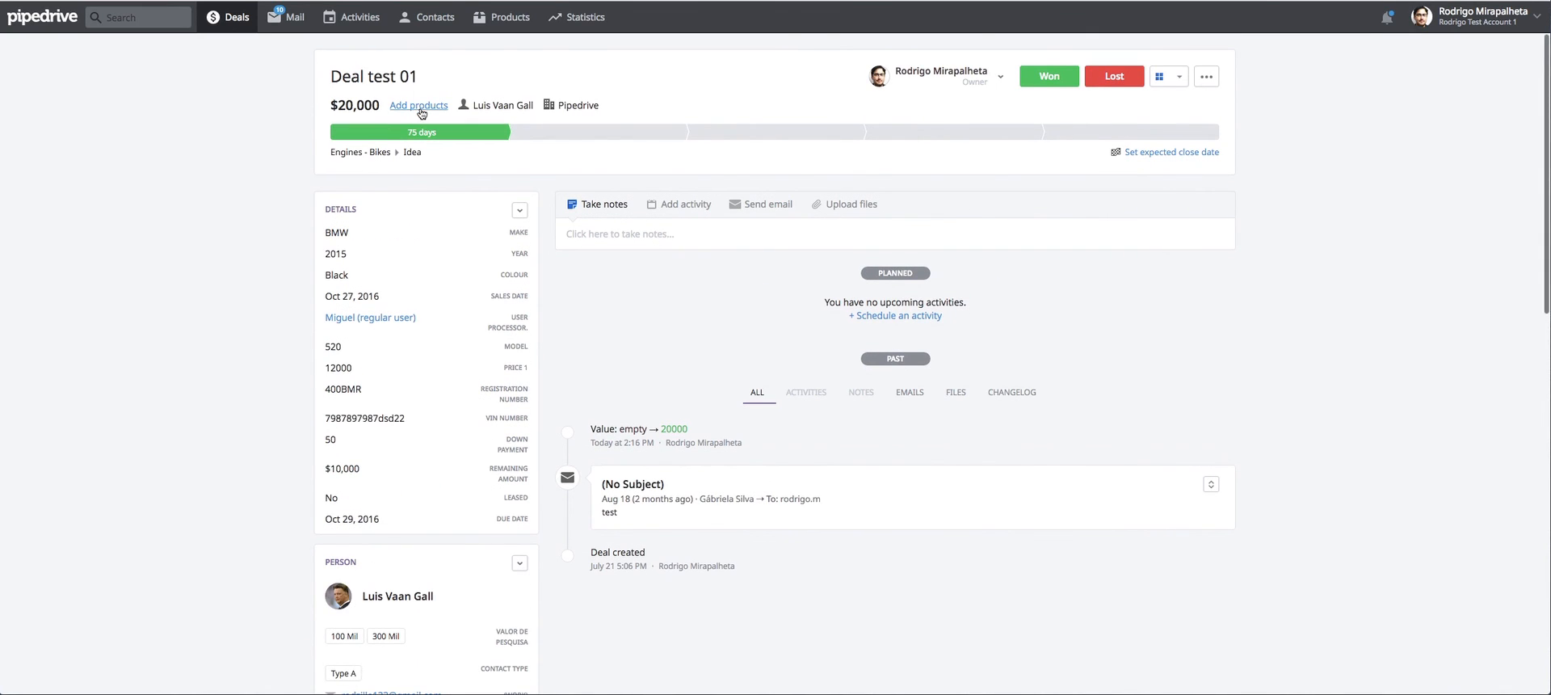
pyautogui.click(419, 105)
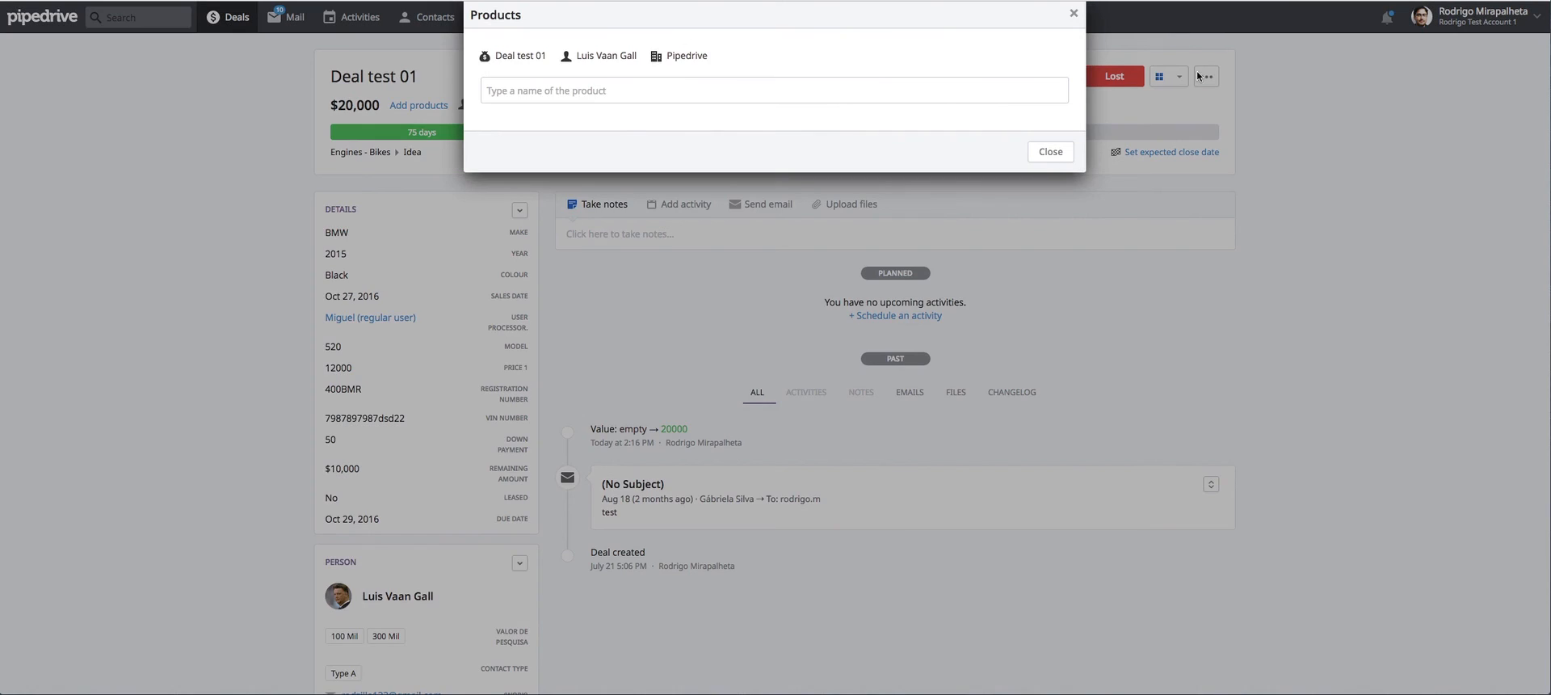
pyautogui.click(1072, 15)
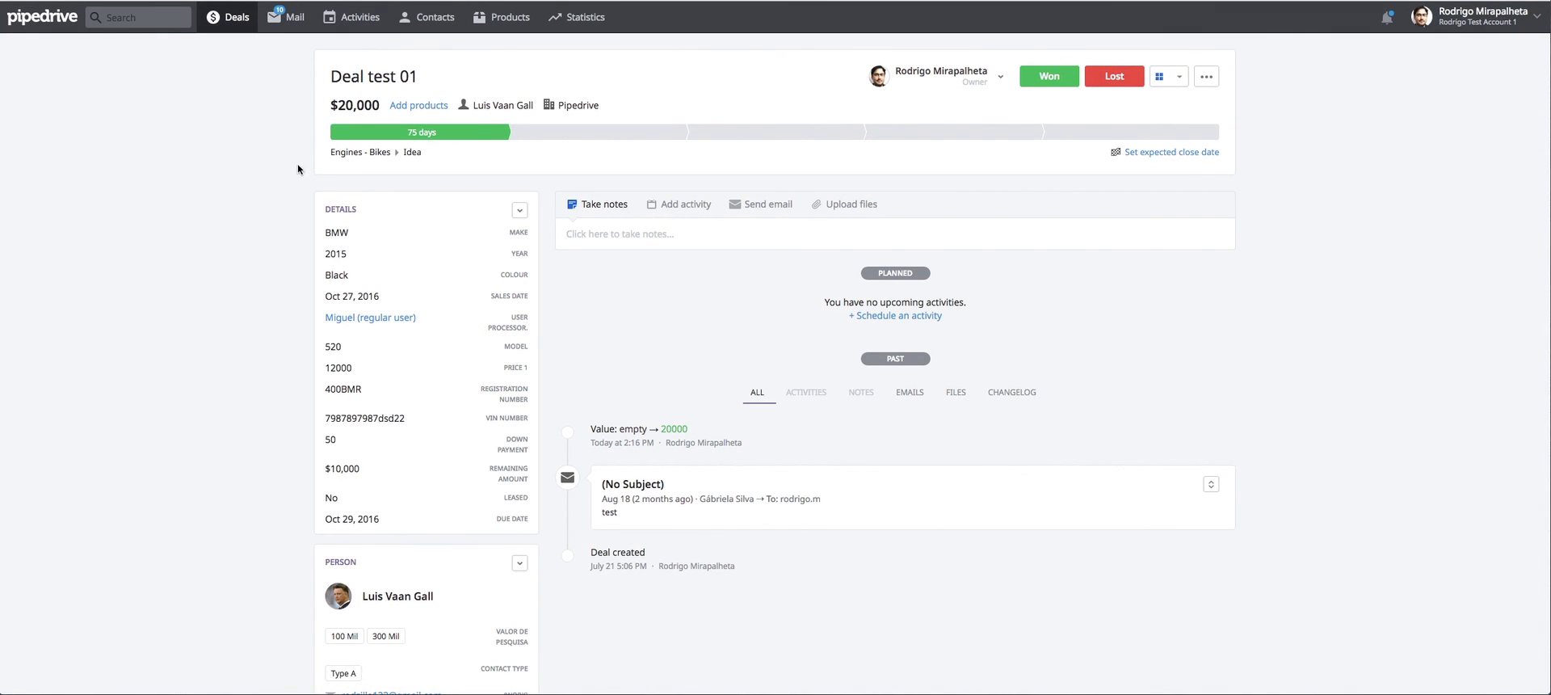
pyautogui.scroll(-4, 370, 231)
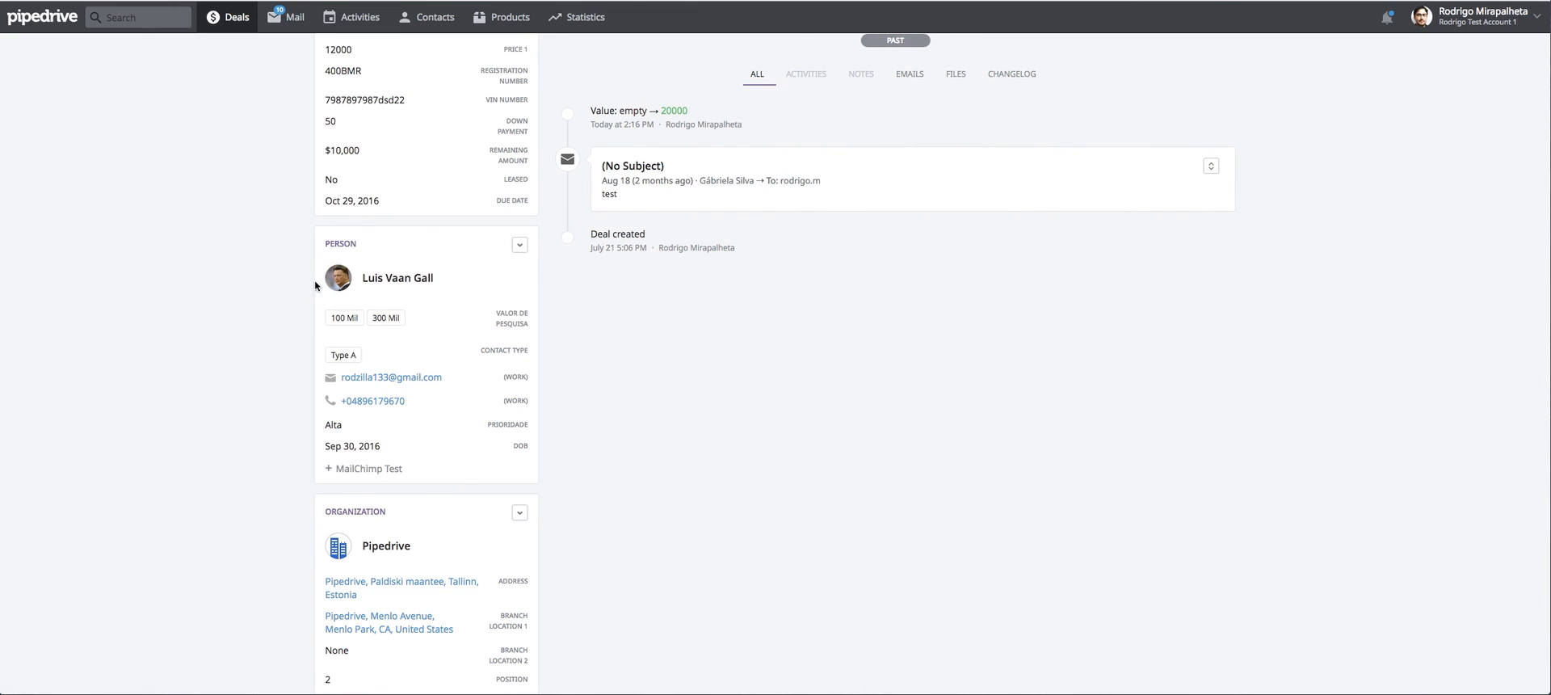
pyautogui.scroll(4, 360, 530)
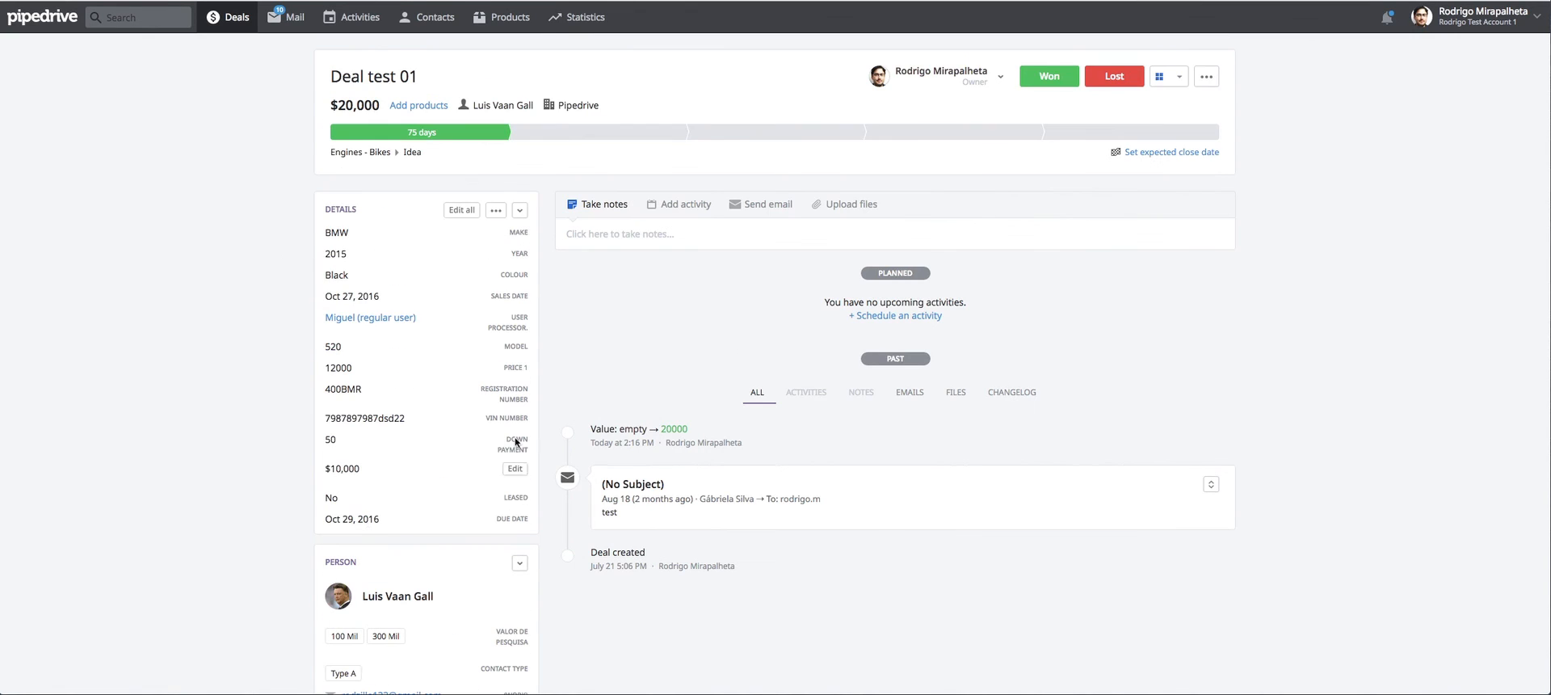
# Mark Deal test 01 as won, then switch to Zapier and run the "Auto create deals from won deals" zap.
pyautogui.click(1045, 82)
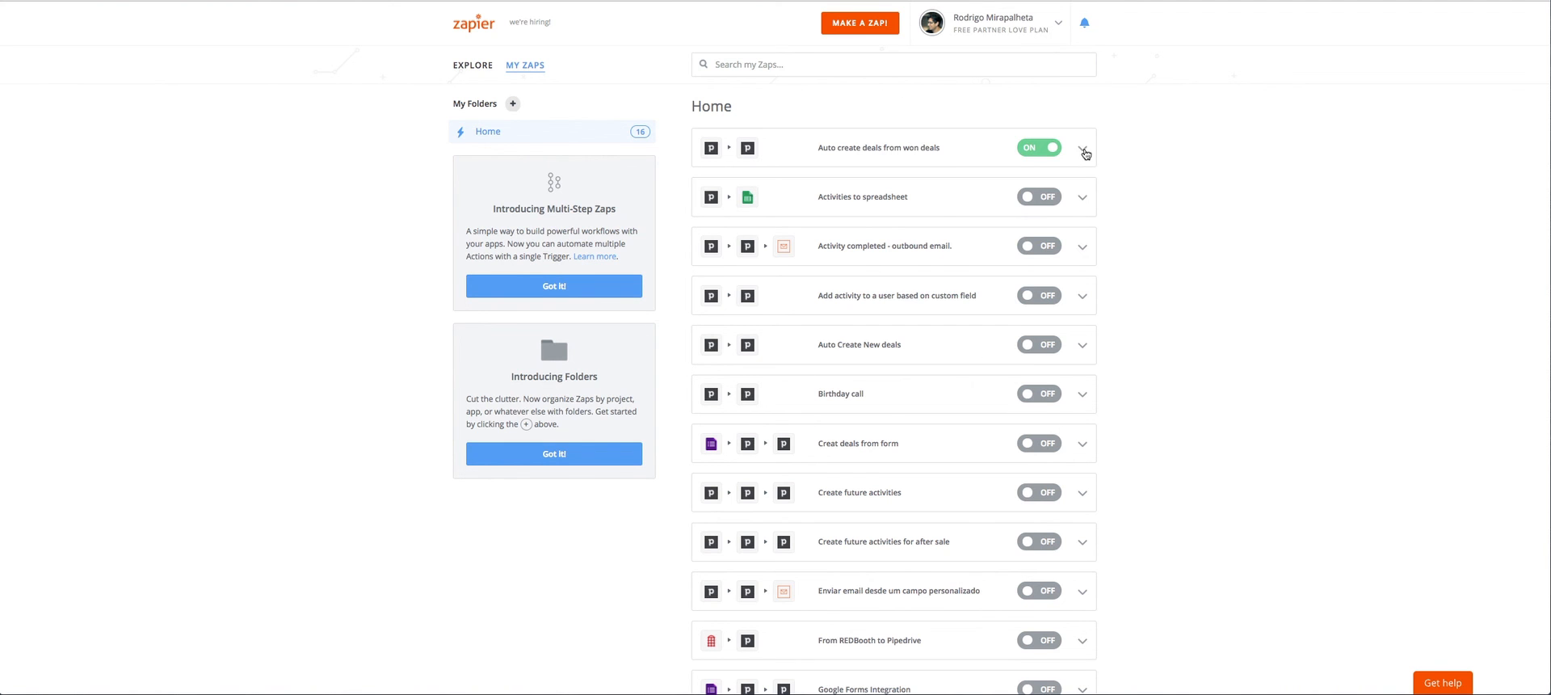
pyautogui.click(1084, 151)
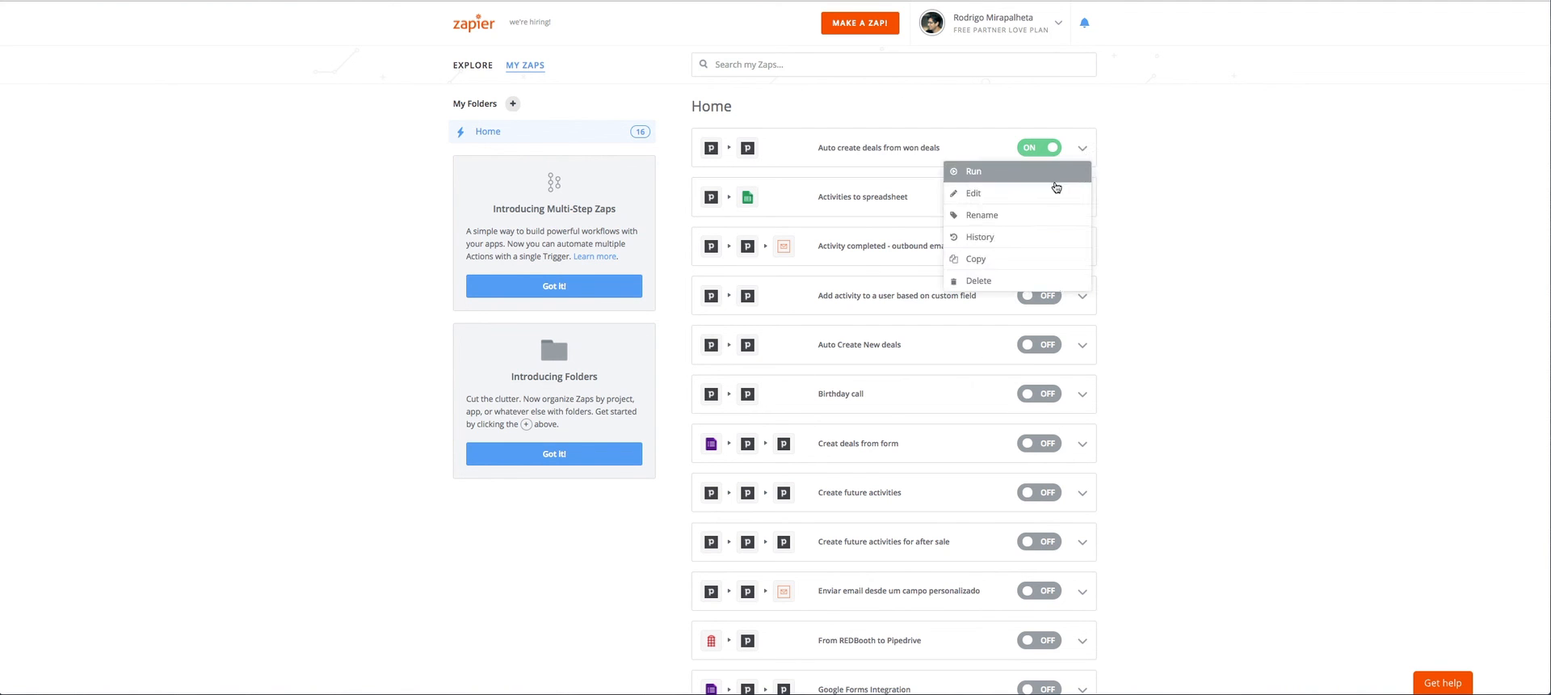
pyautogui.click(1010, 175)
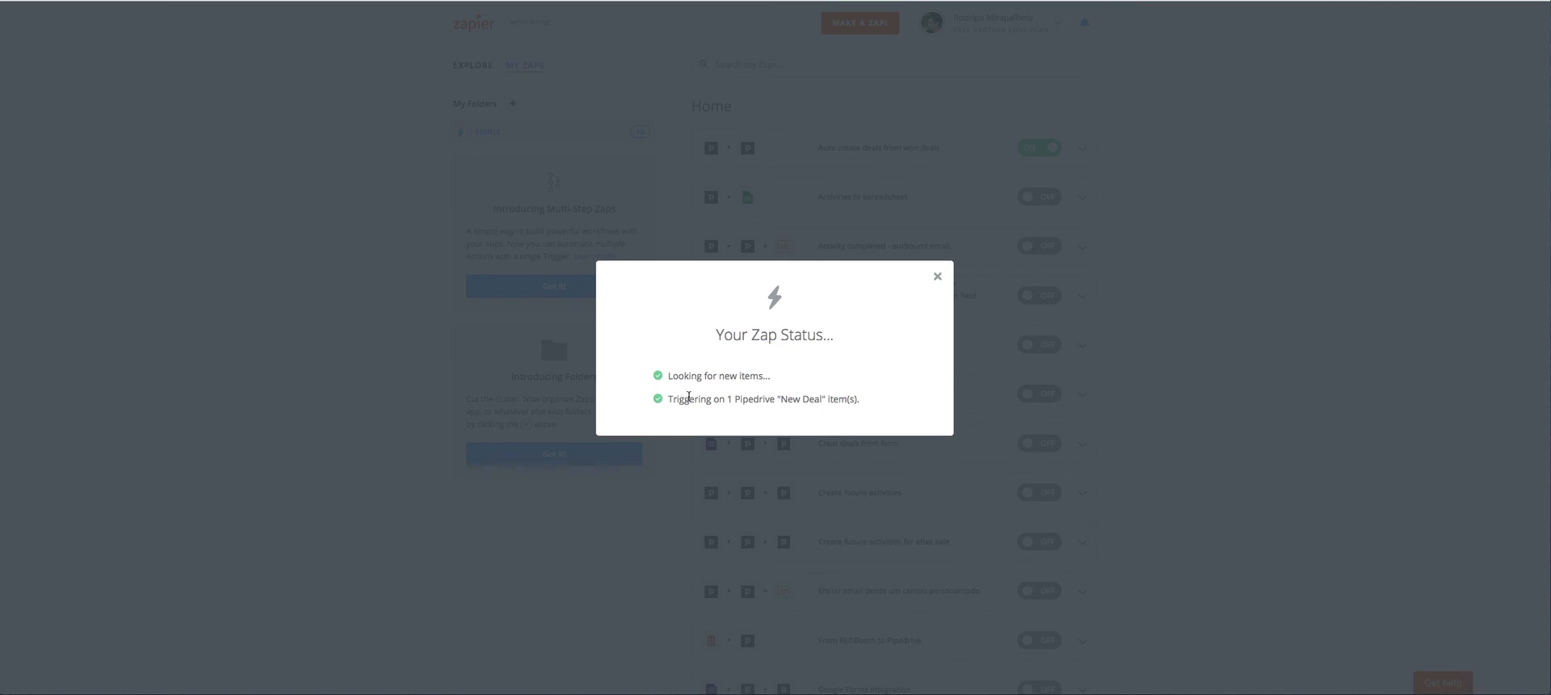
pyautogui.moveTo(667, 399); pyautogui.dragTo(854, 398)
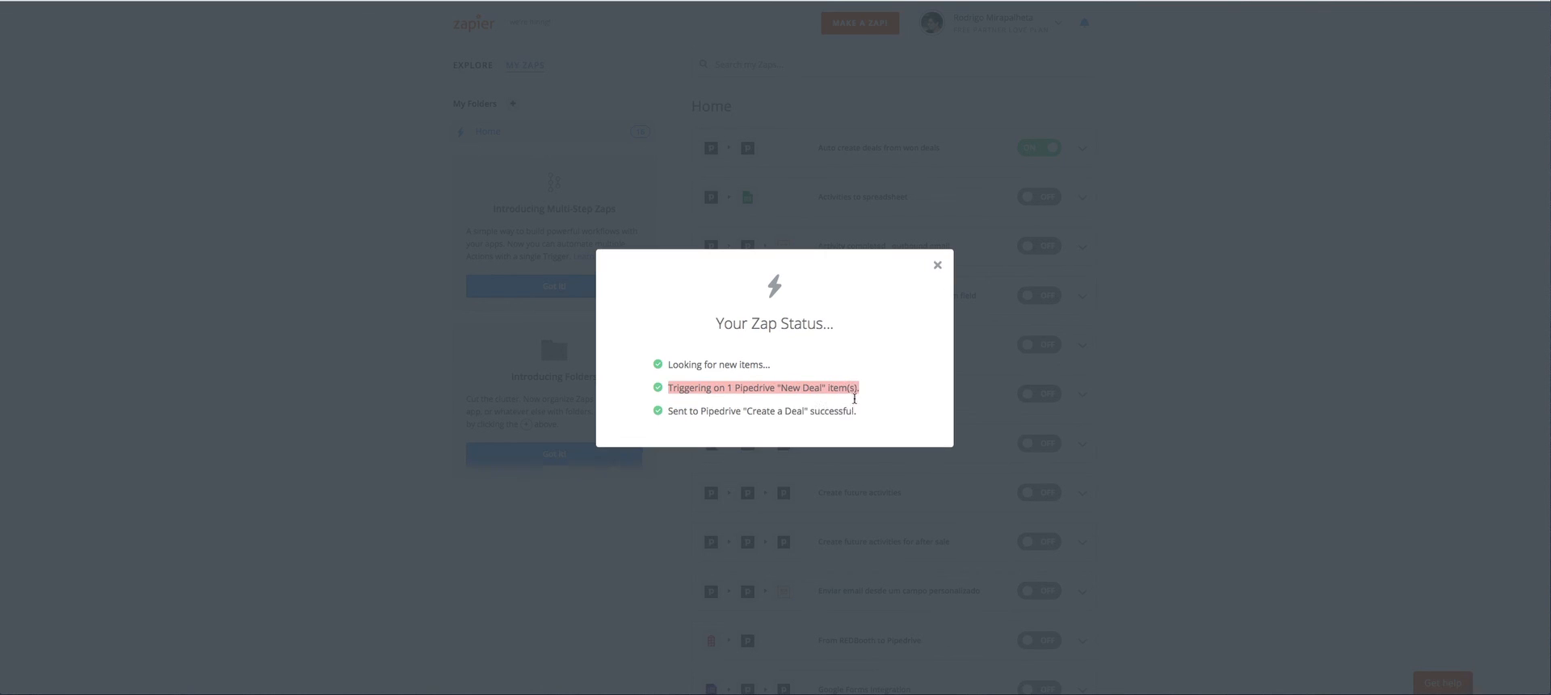
pyautogui.click(726, 391)
pyautogui.moveTo(666, 411); pyautogui.dragTo(857, 410)
pyautogui.click(856, 410)
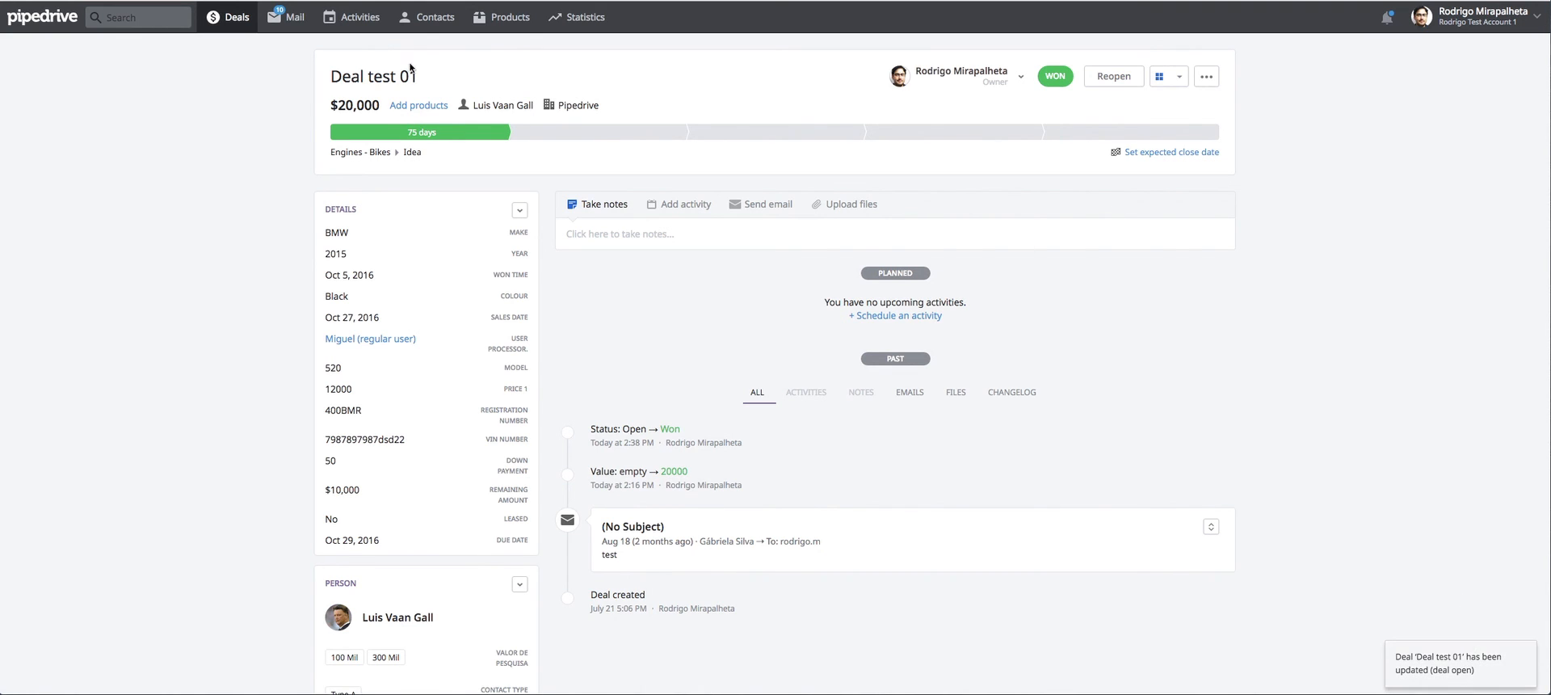
# Open the new Deal test 01 from the Sales pipeline in Pipedrive and check its copied details, person and organization.
pyautogui.click(237, 22)
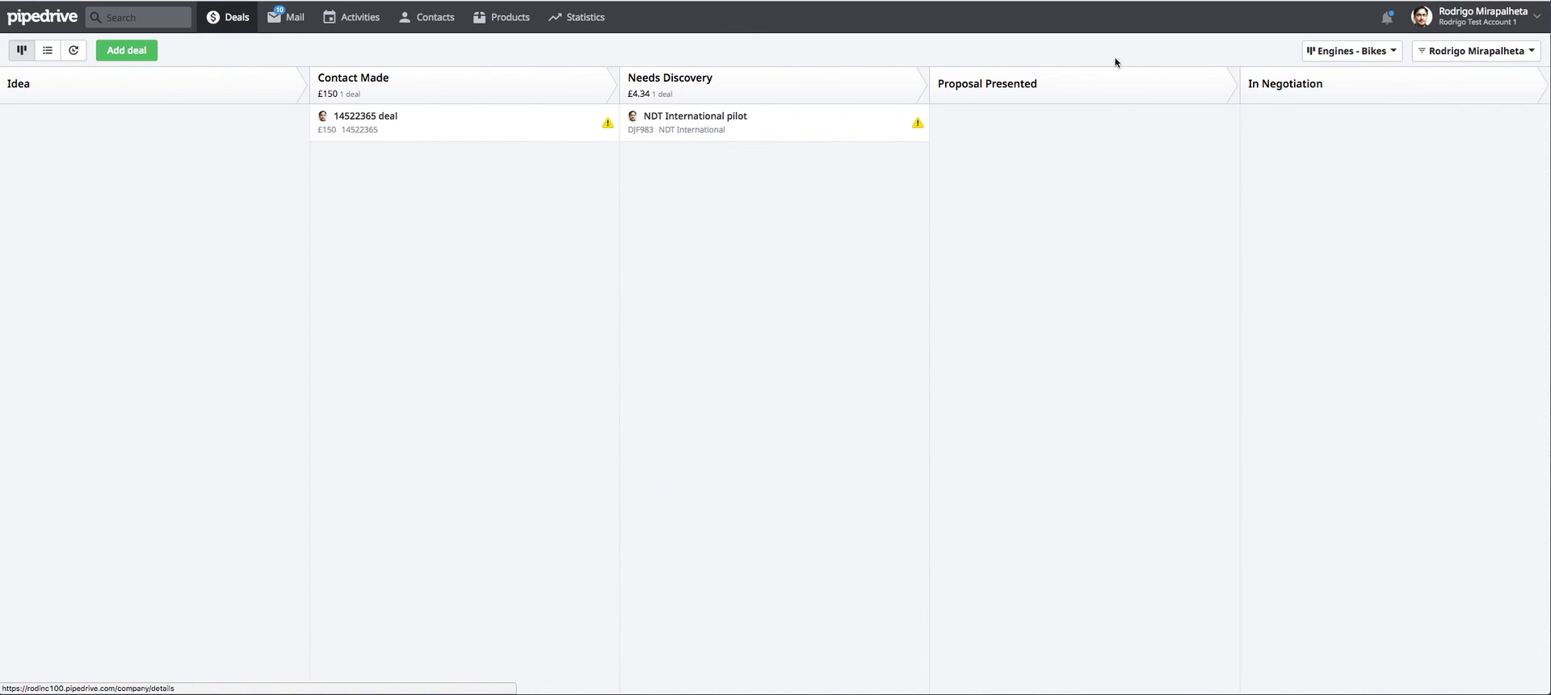
pyautogui.click(1351, 52)
pyautogui.click(1340, 189)
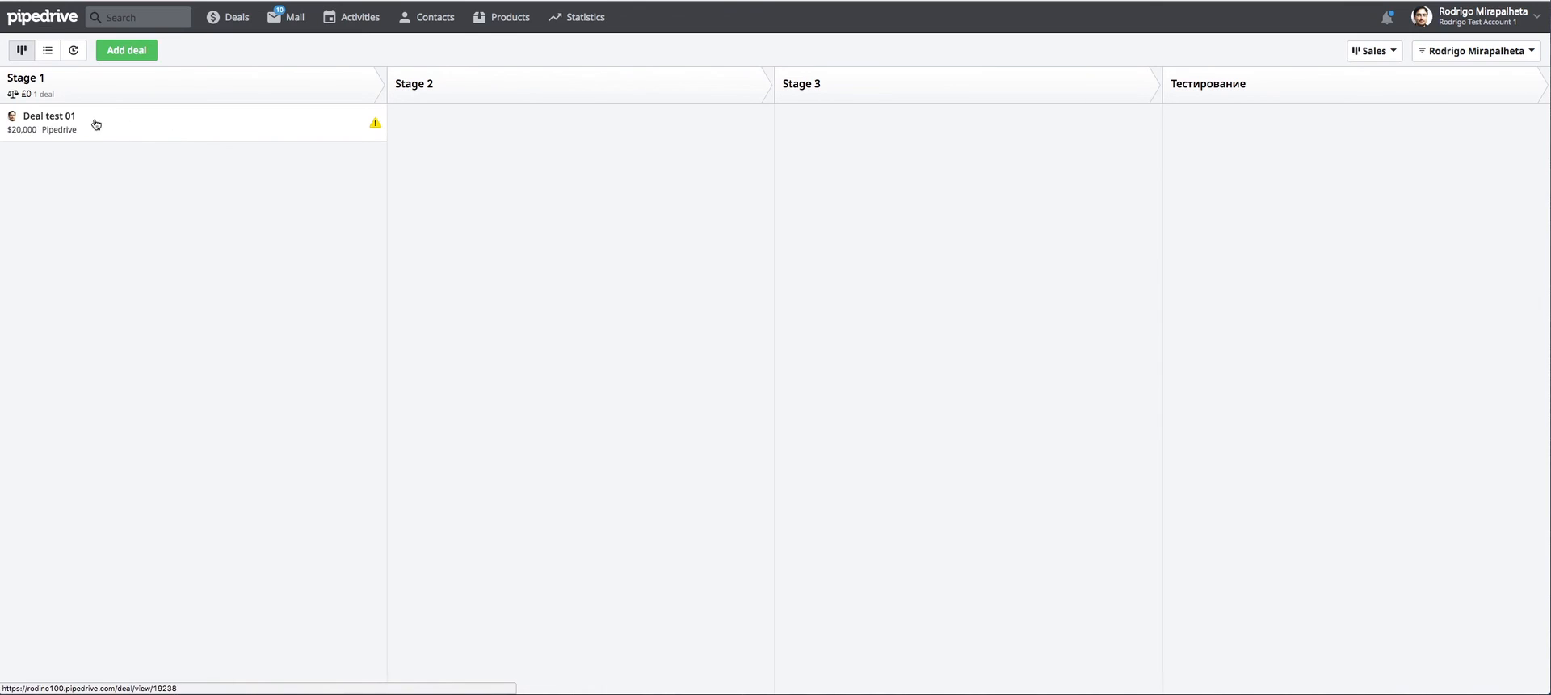
pyautogui.click(73, 136)
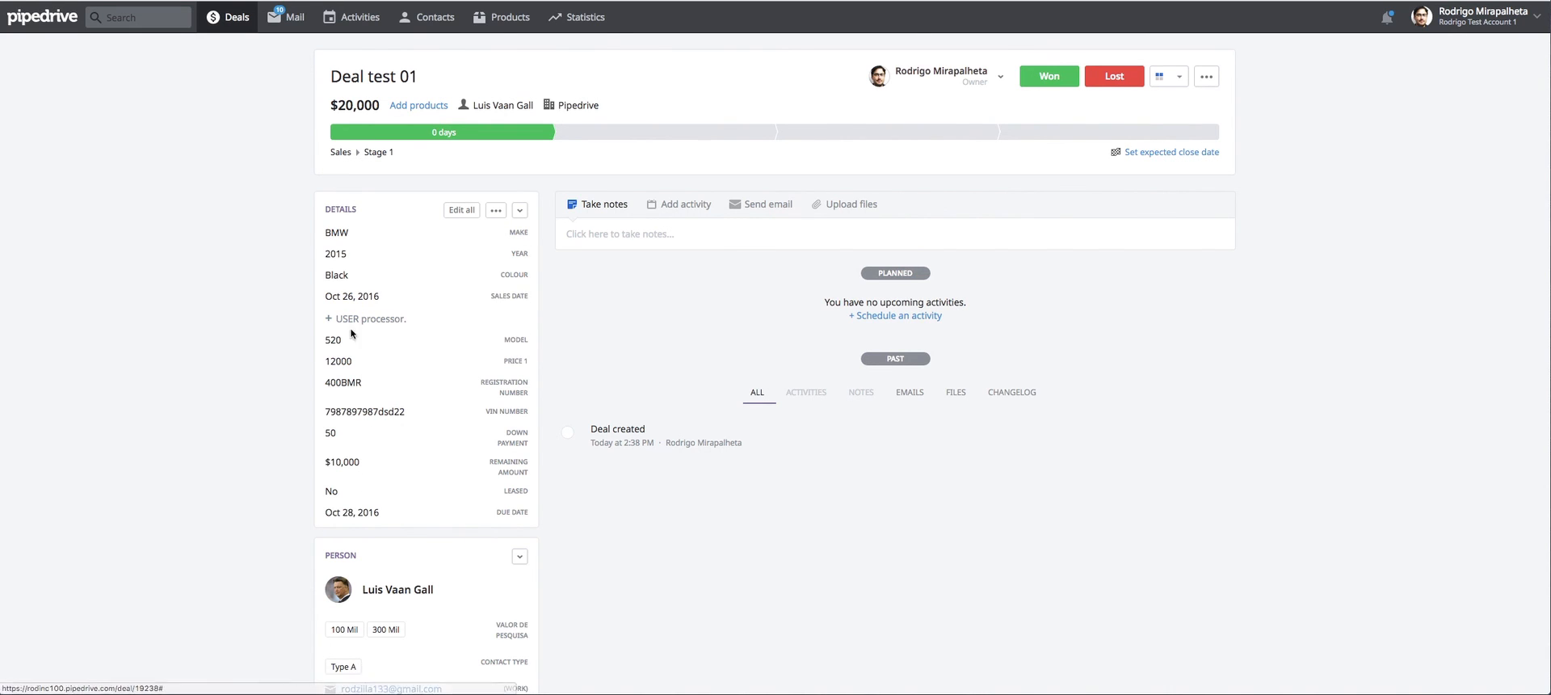
pyautogui.scroll(-3, 439, 364)
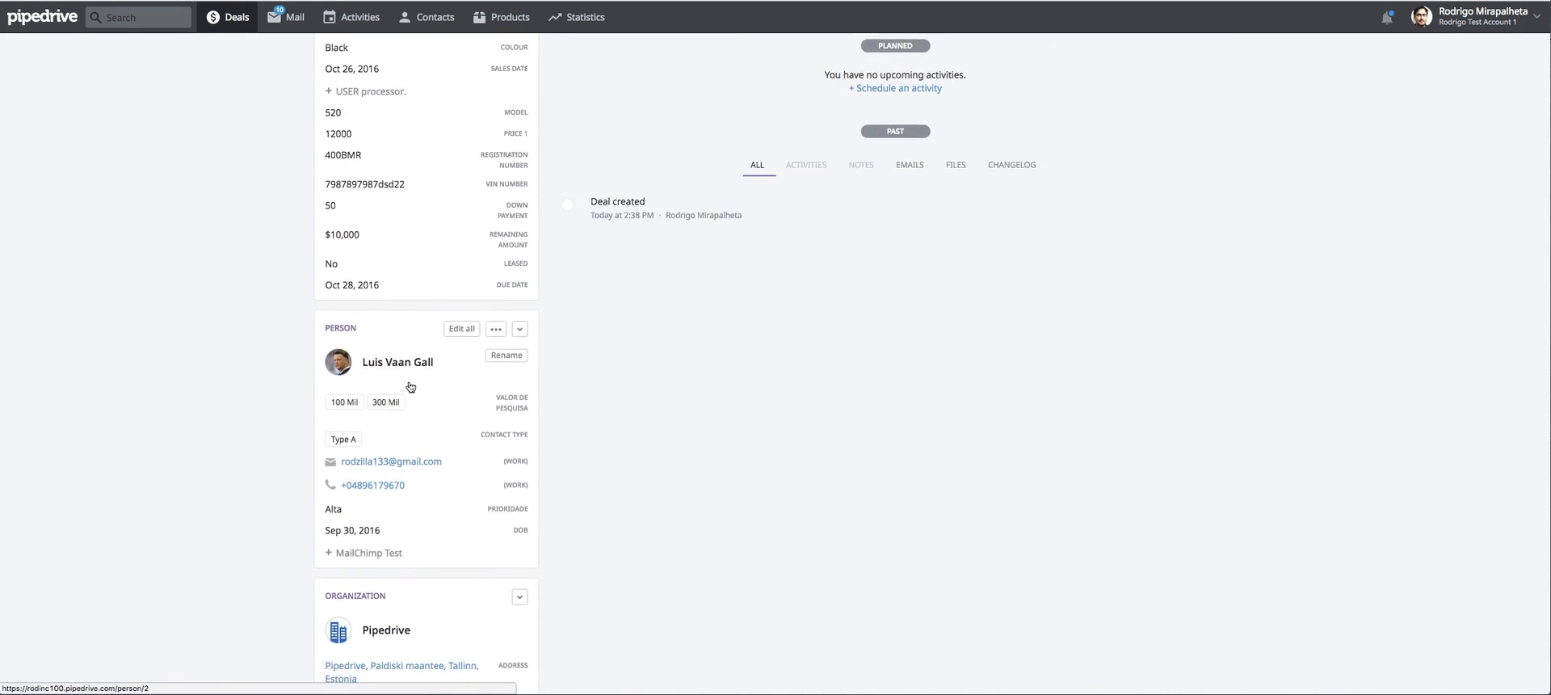
pyautogui.scroll(-3, 408, 391)
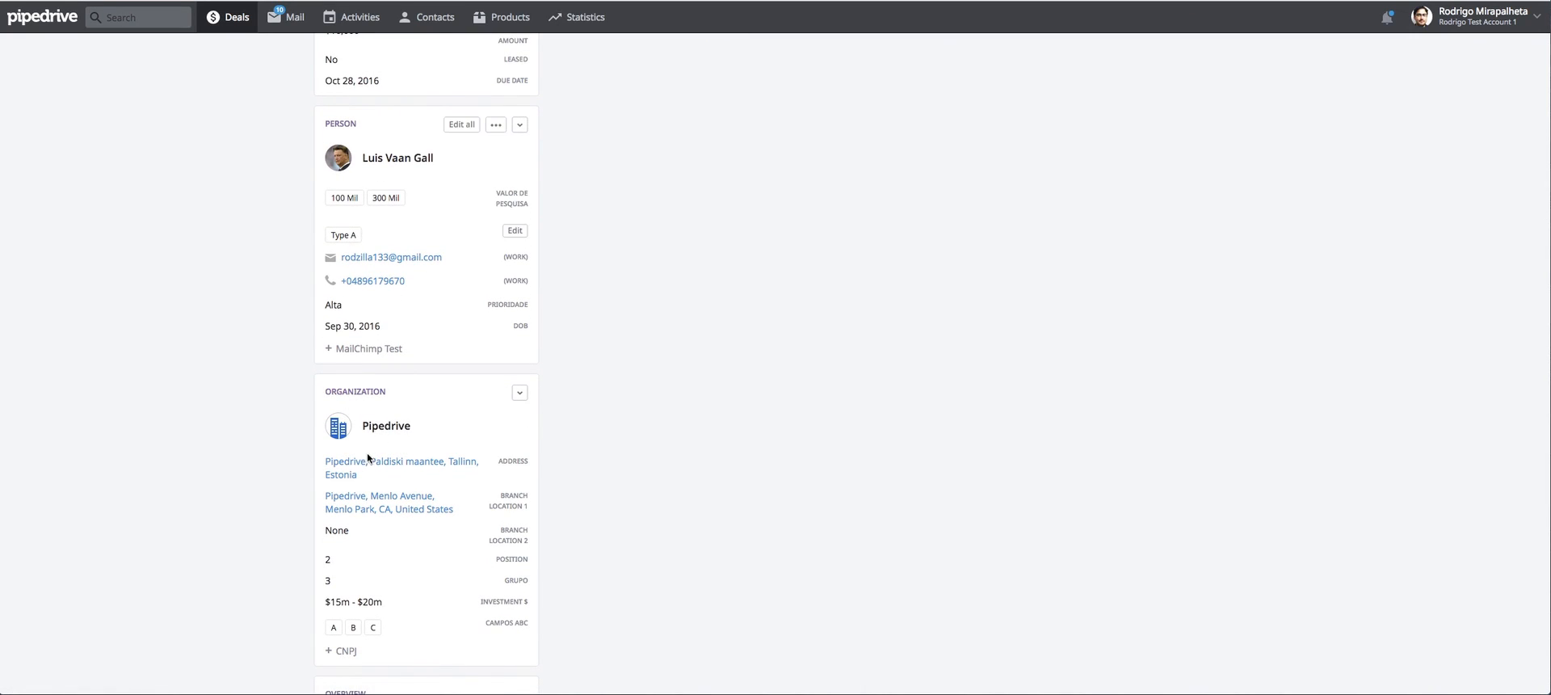
pyautogui.scroll(1, 372, 456)
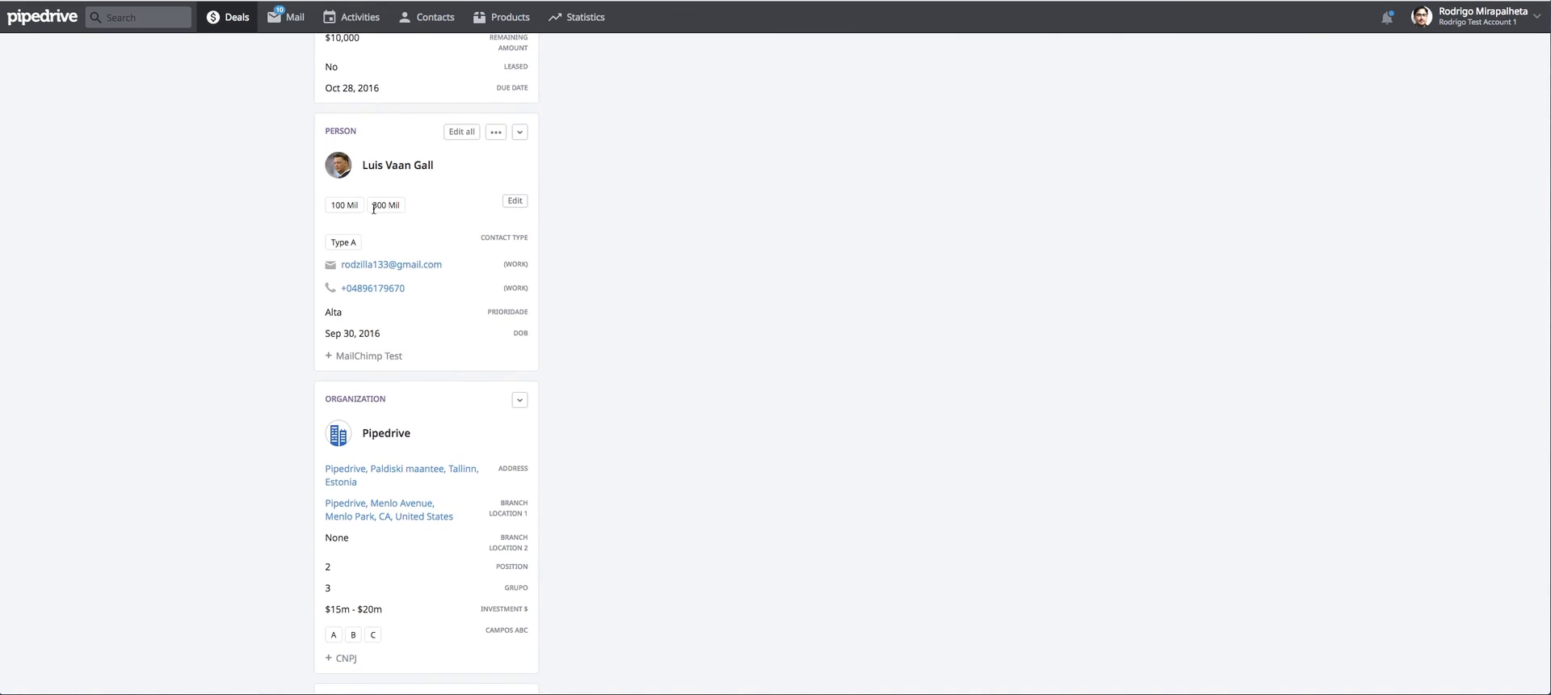
pyautogui.scroll(6, 374, 202)
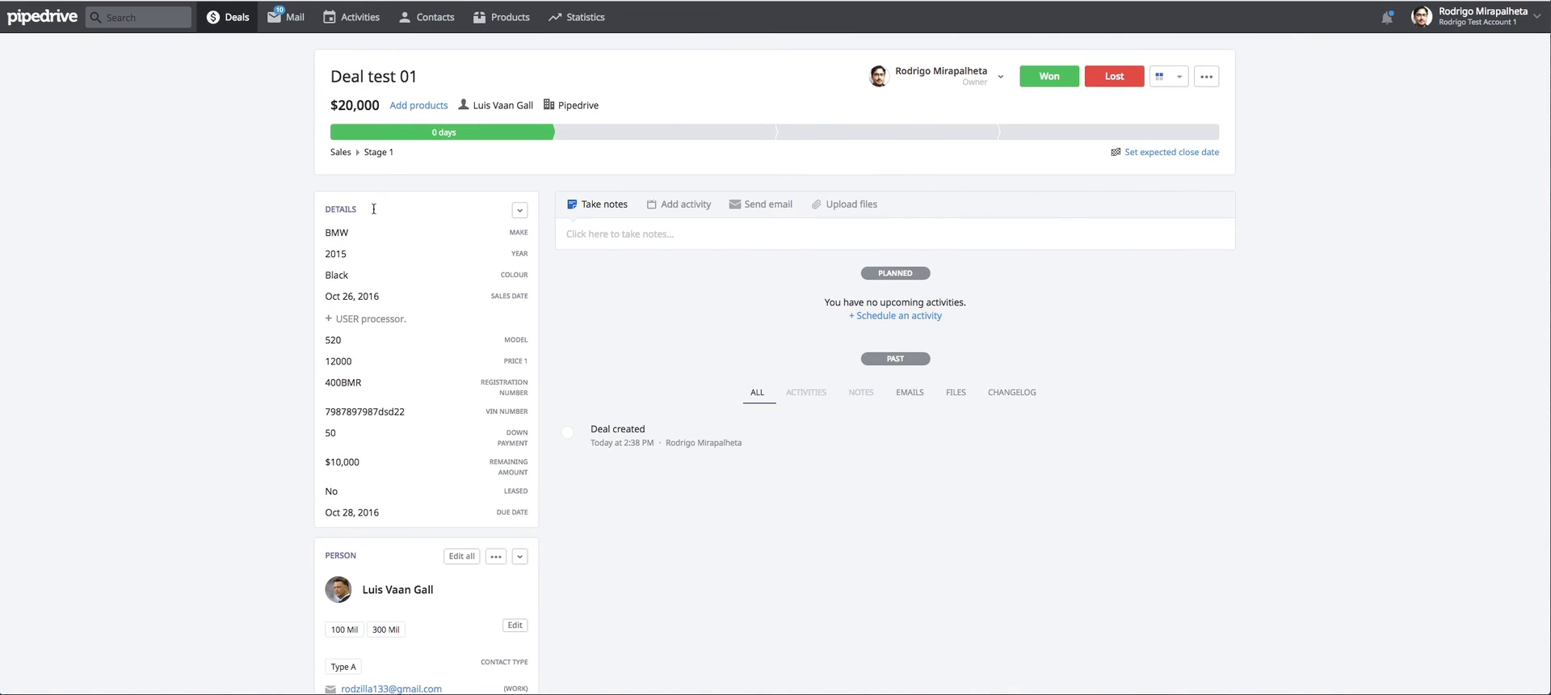
# Show the account owner's deals in the Engines - Cars pipeline and open the Pierbridge deal in the prospects stage.
pyautogui.click(241, 18)
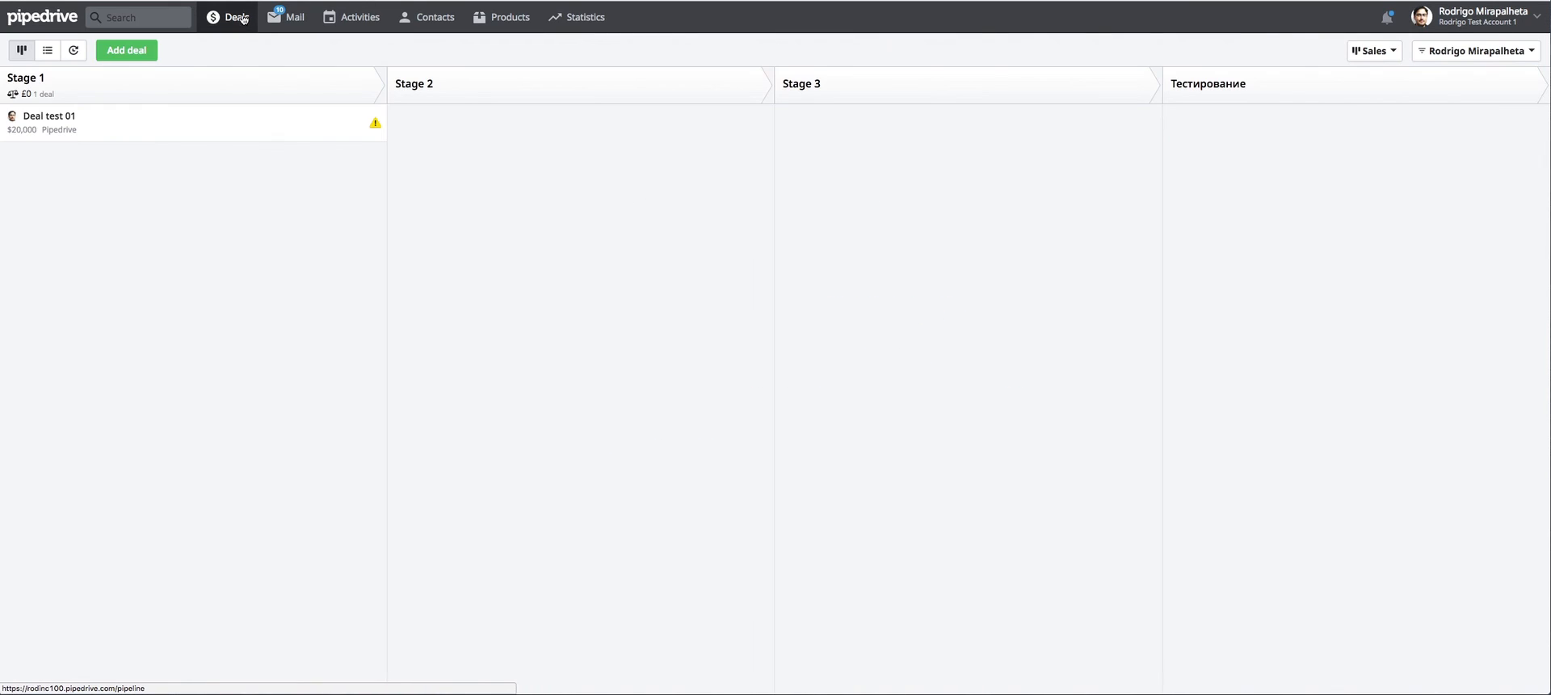
pyautogui.click(1374, 51)
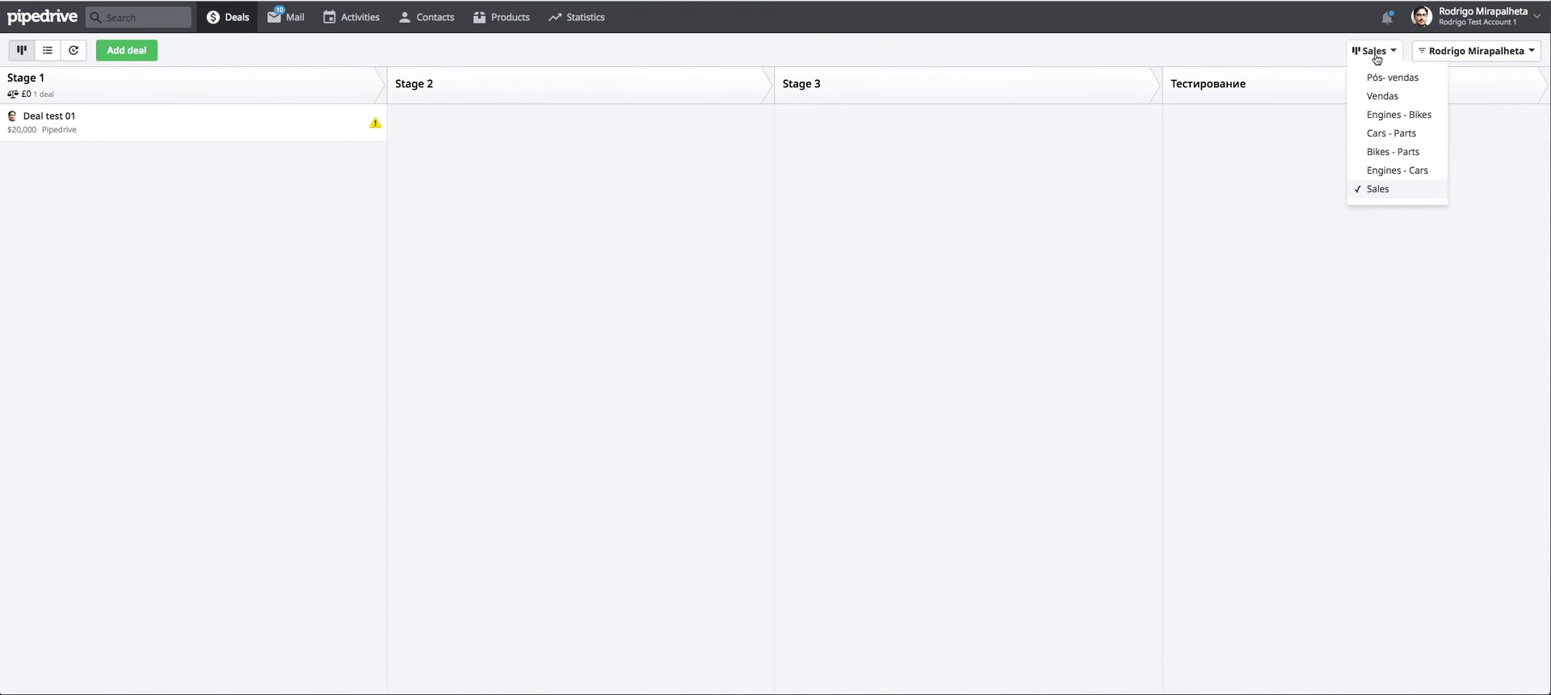
pyautogui.click(1402, 169)
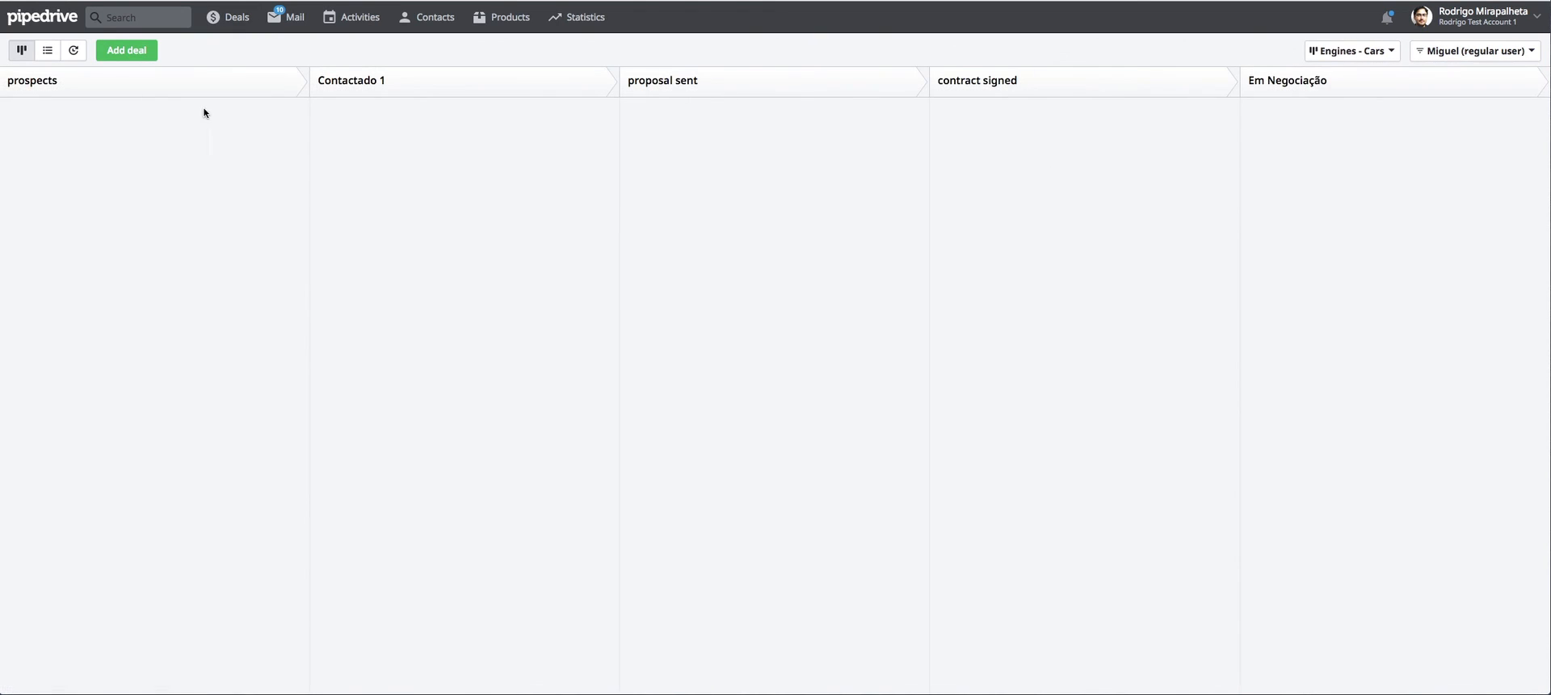
pyautogui.click(1438, 51)
pyautogui.click(1440, 162)
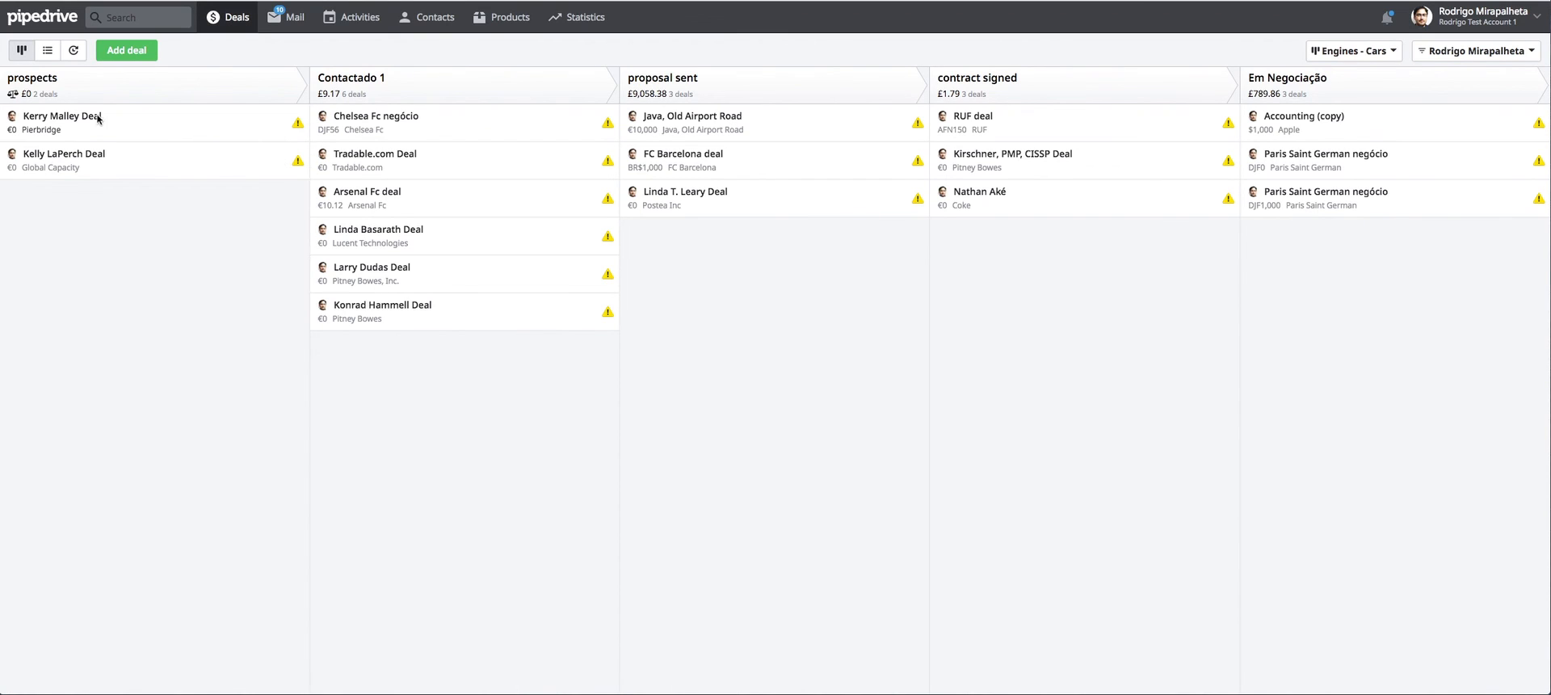
pyautogui.click(95, 125)
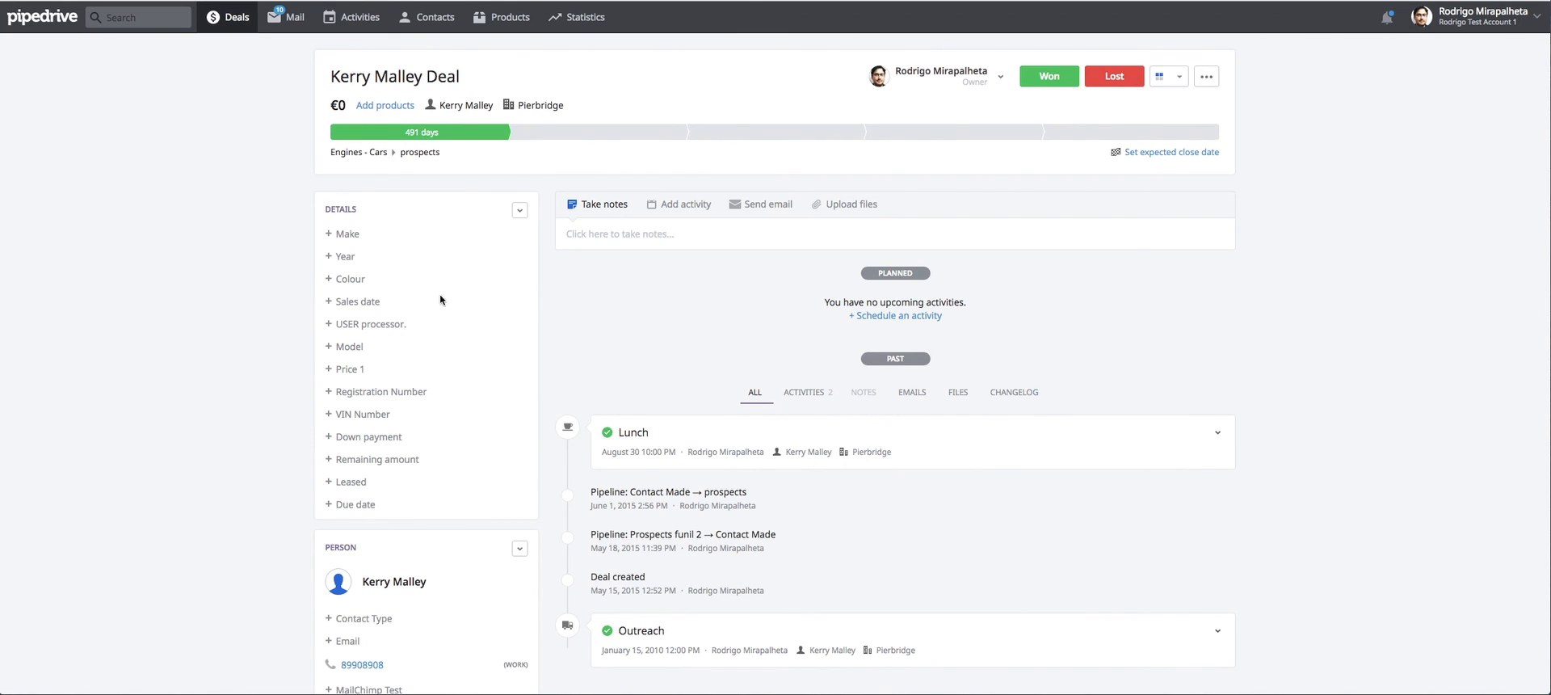
# Set the Pierbridge deal's Make to BMW and its Year to 2013, saving both fields.
pyautogui.scroll(-4, 426, 415)
pyautogui.scroll(4, 426, 415)
pyautogui.click(349, 233)
pyautogui.click(411, 269)
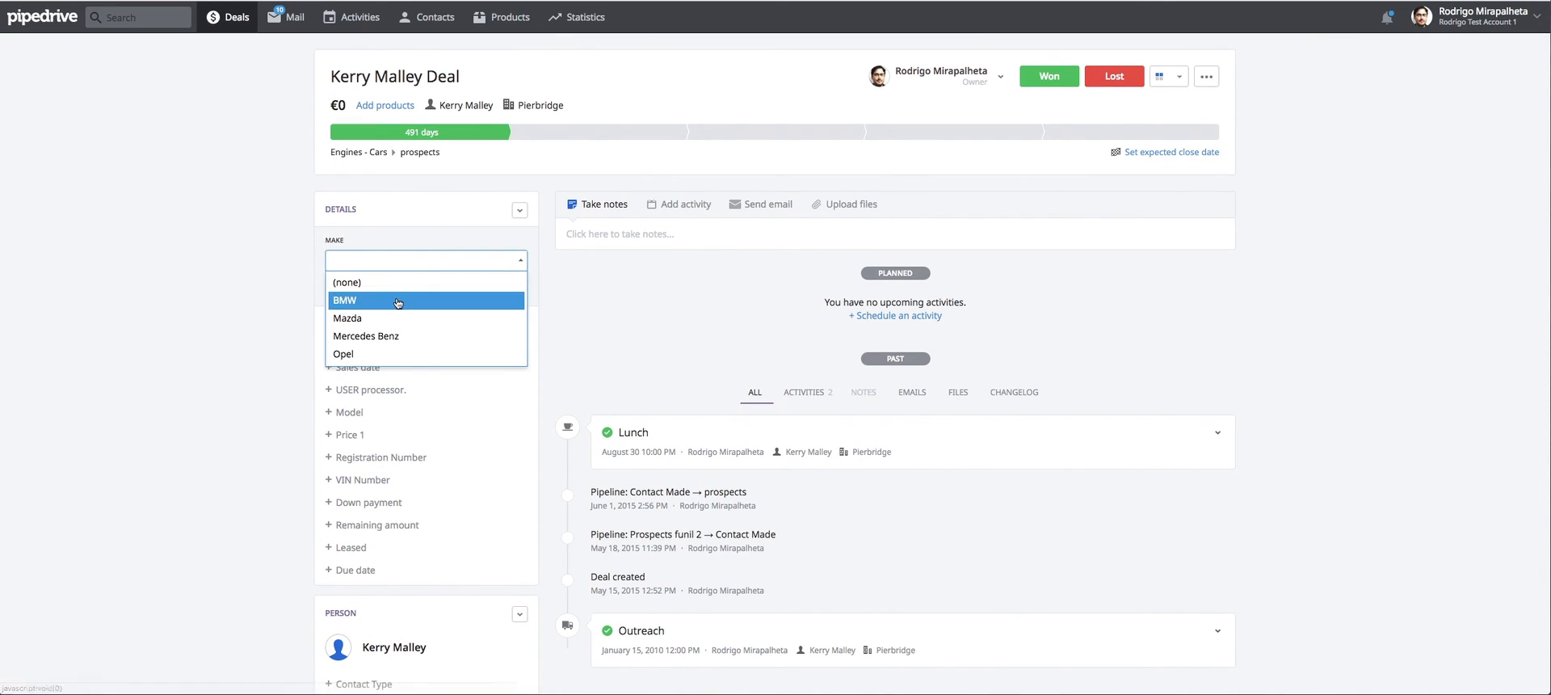
pyautogui.click(408, 298)
pyautogui.click(513, 285)
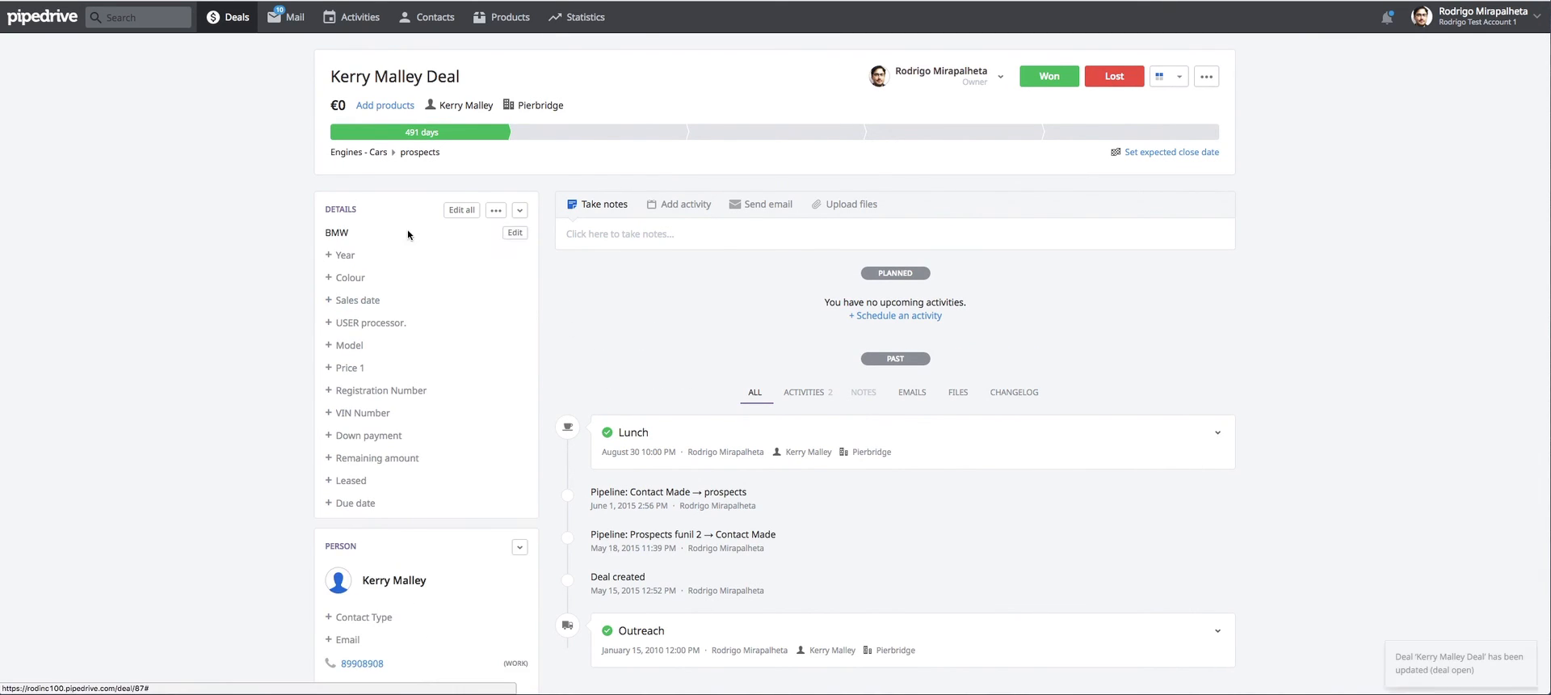
pyautogui.click(345, 255)
pyautogui.click(417, 282)
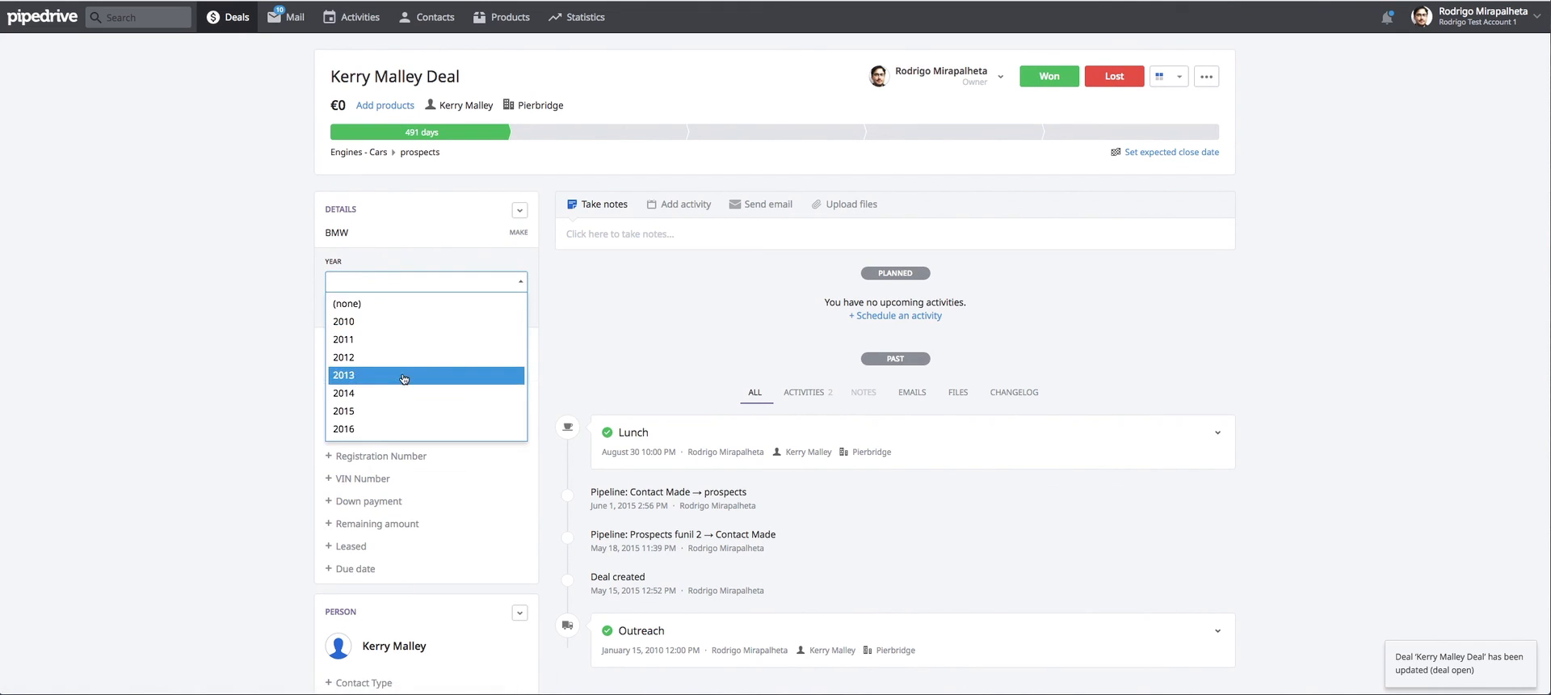
pyautogui.click(407, 381)
pyautogui.click(513, 305)
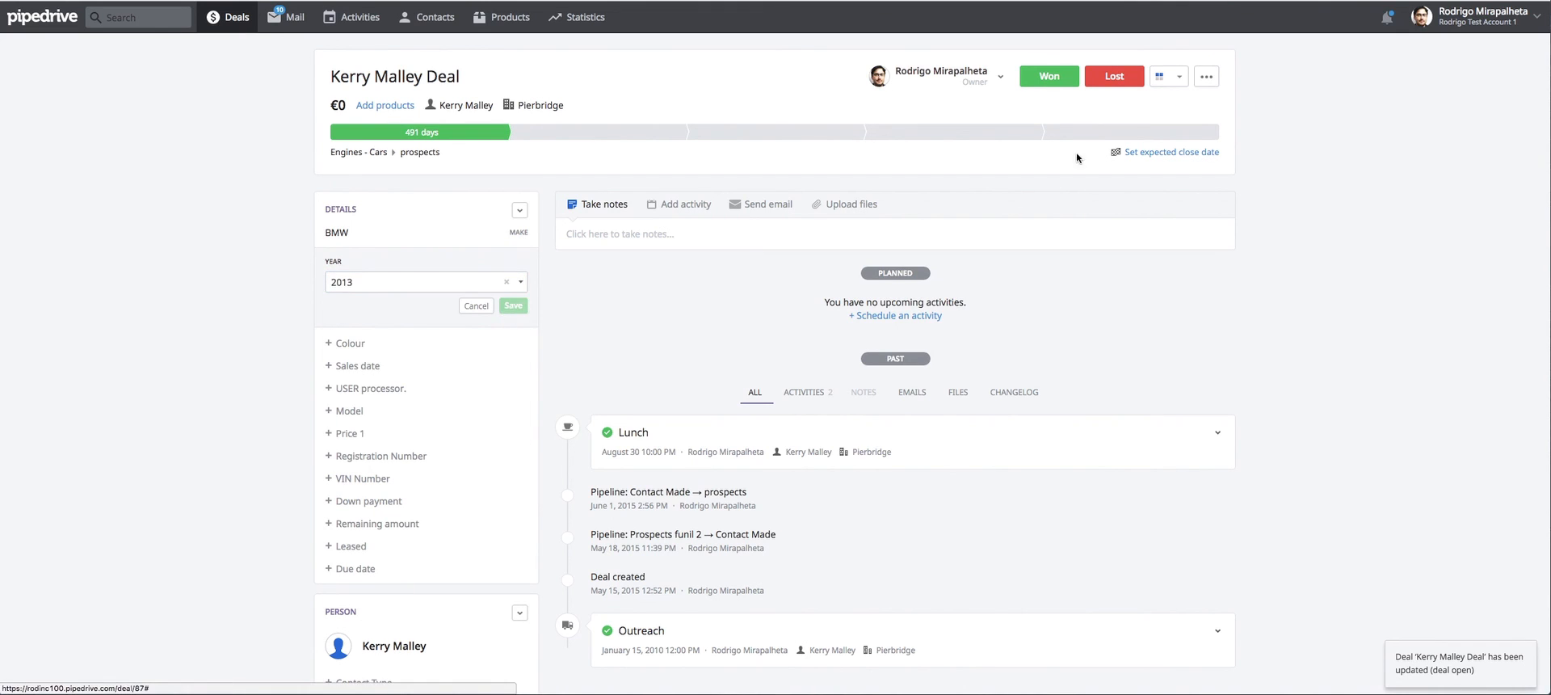
# Mark the Pierbridge deal as won, then switch to Zapier and run the "Auto create deals from won deals" zap again.
pyautogui.click(1045, 84)
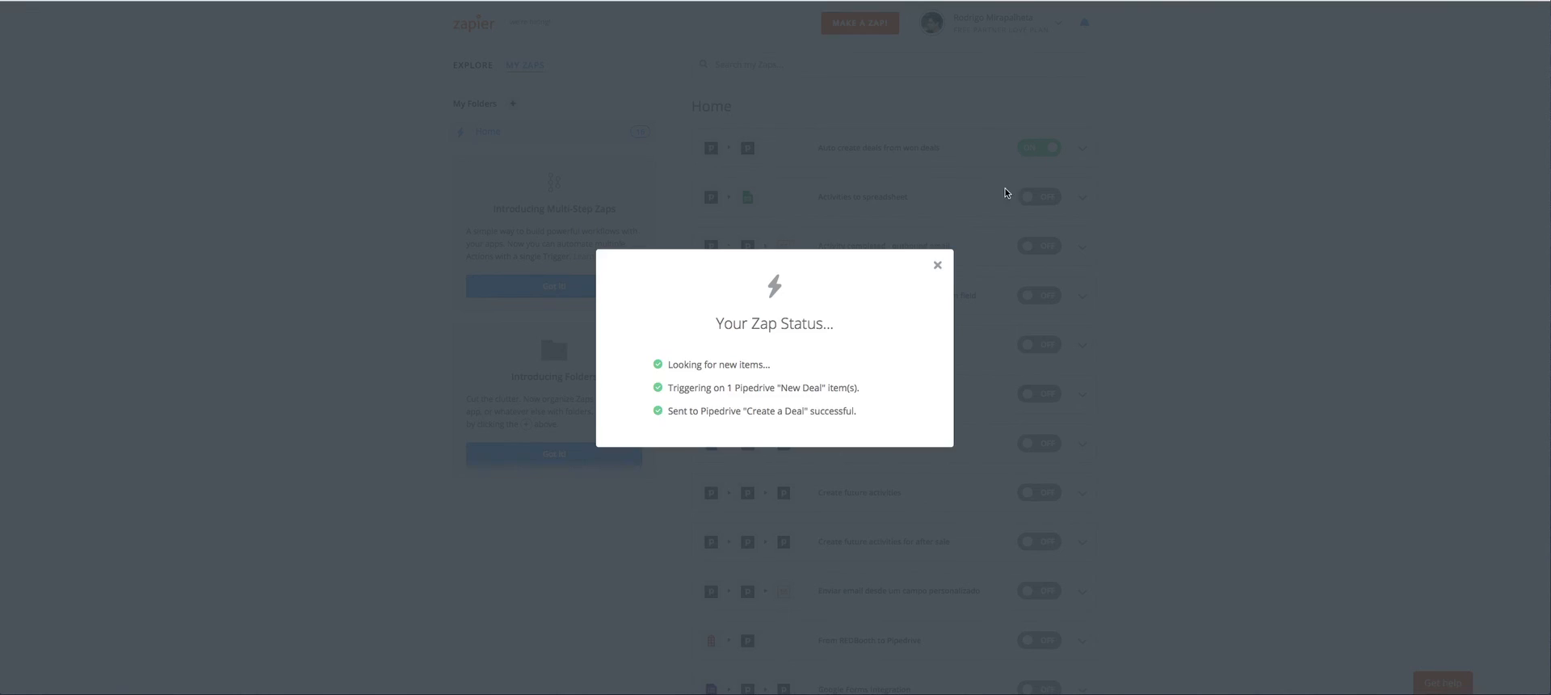
pyautogui.click(937, 302)
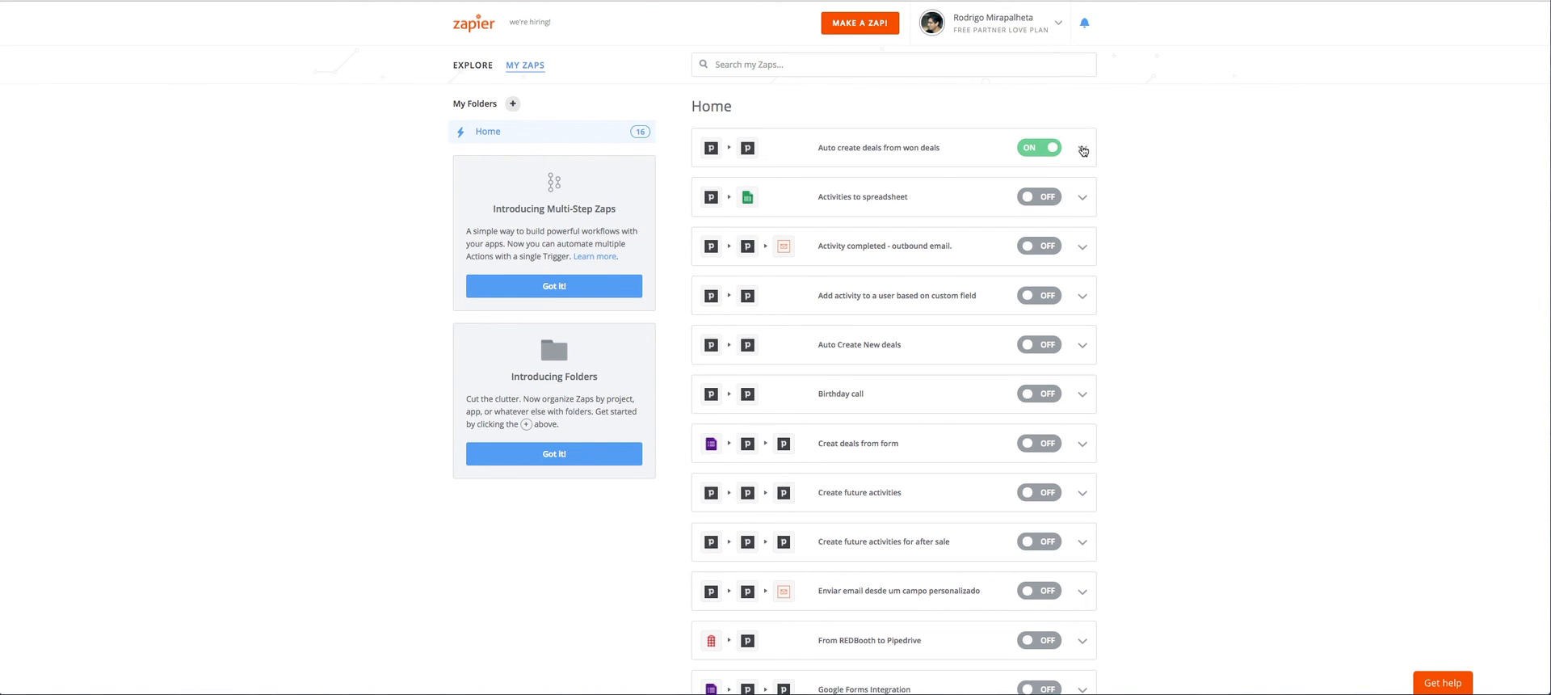
pyautogui.click(1083, 148)
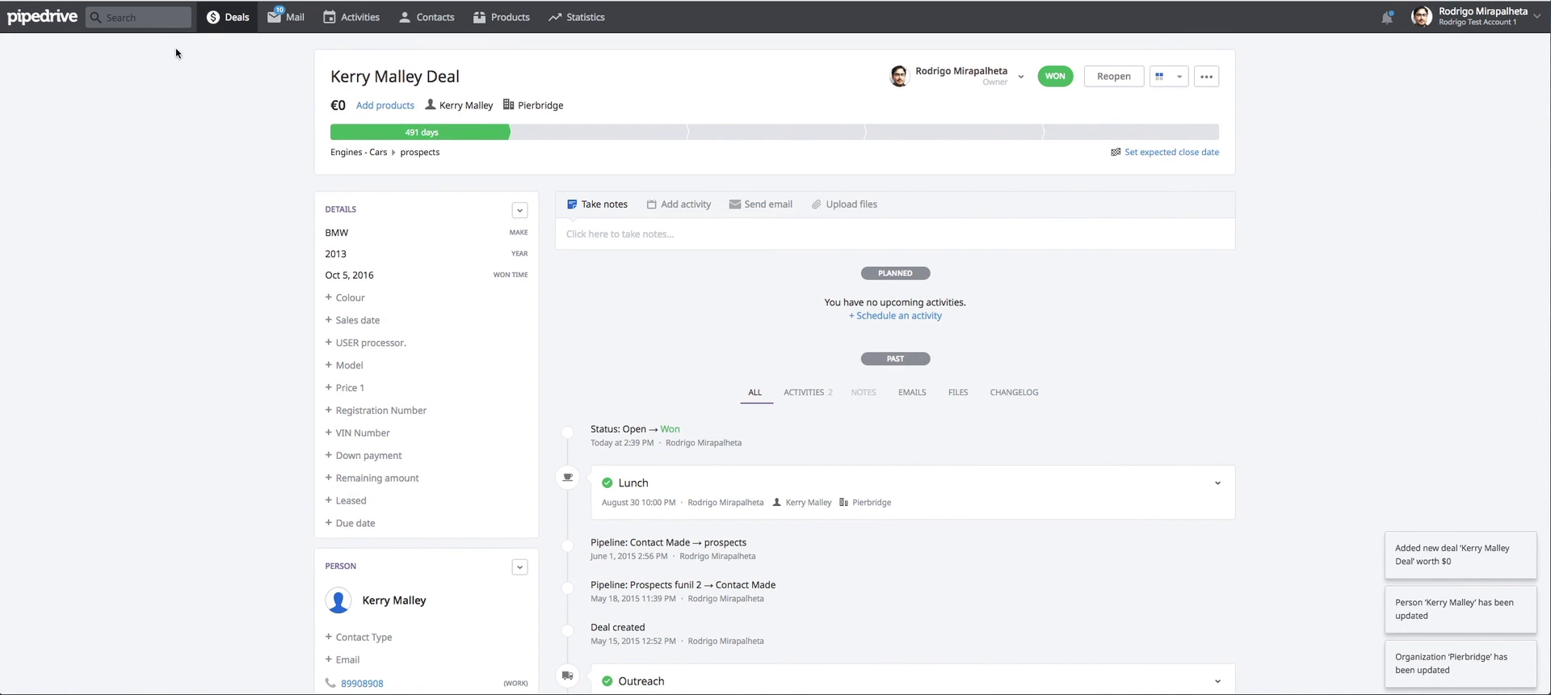
# Return to Pipedrive's deals view and check the Sales pipeline for the new Pierbridge deal.
pyautogui.click(483, 153)
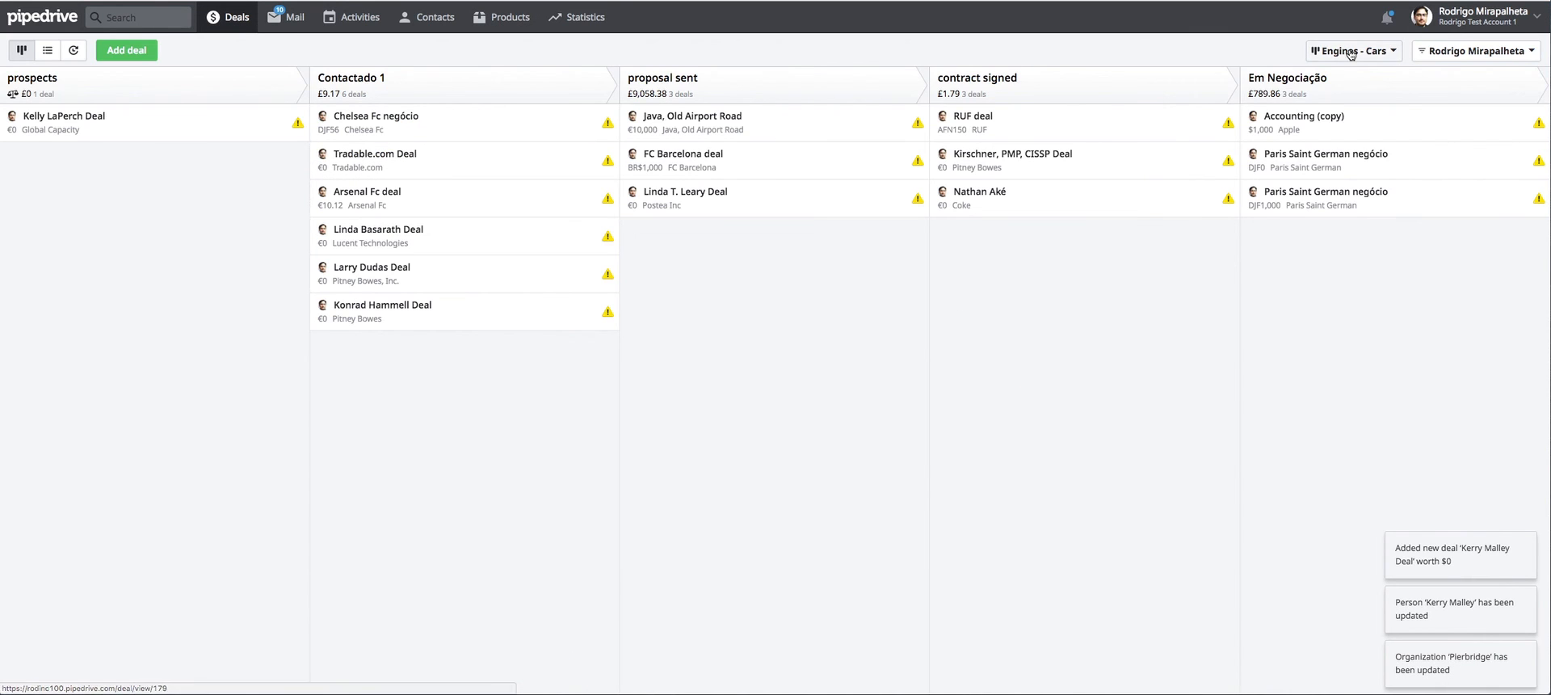
pyautogui.click(1391, 51)
pyautogui.click(1339, 191)
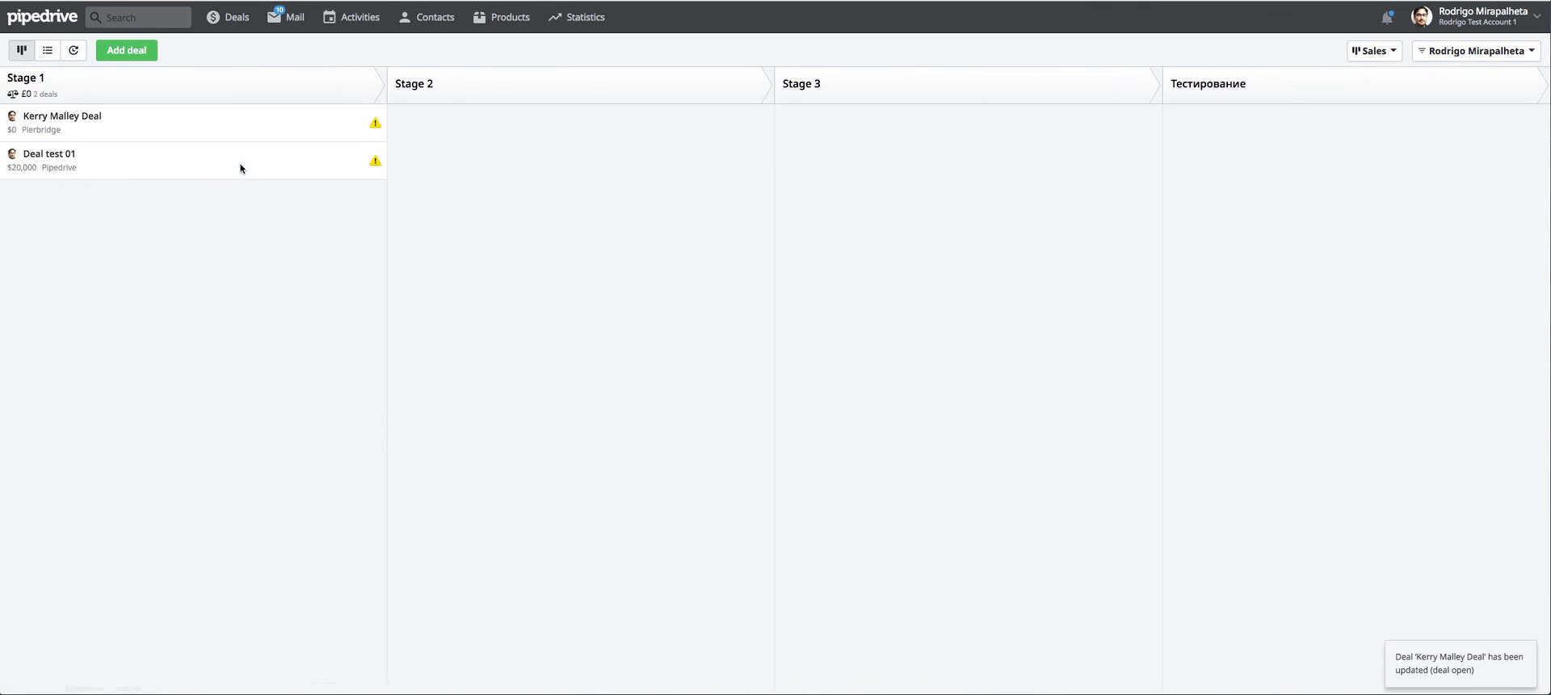